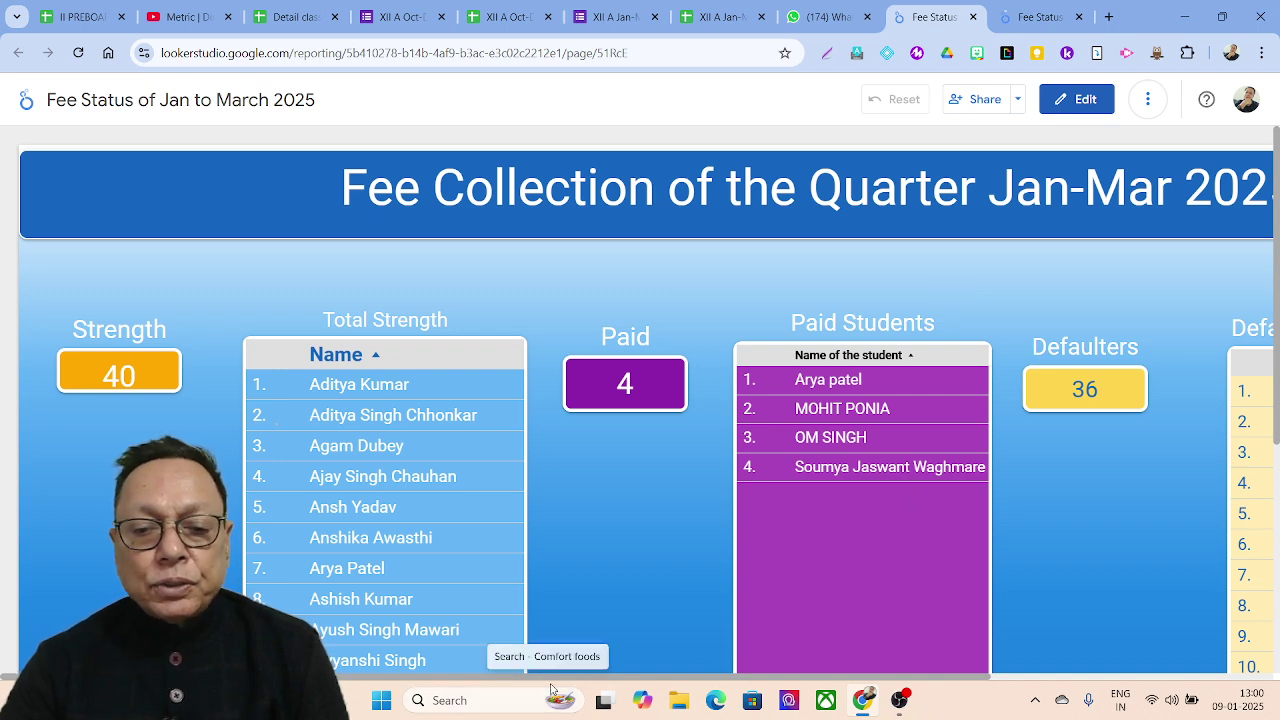
- Examine the strength, paid and defaulter scorecards and tables across the finished Fee Status of Jan to March 2025 dashboard
{"action": "key", "text": "Right"}
{"action": "left_click_drag", "start_coordinate": [585, 690], "coordinate": [810, 695]}
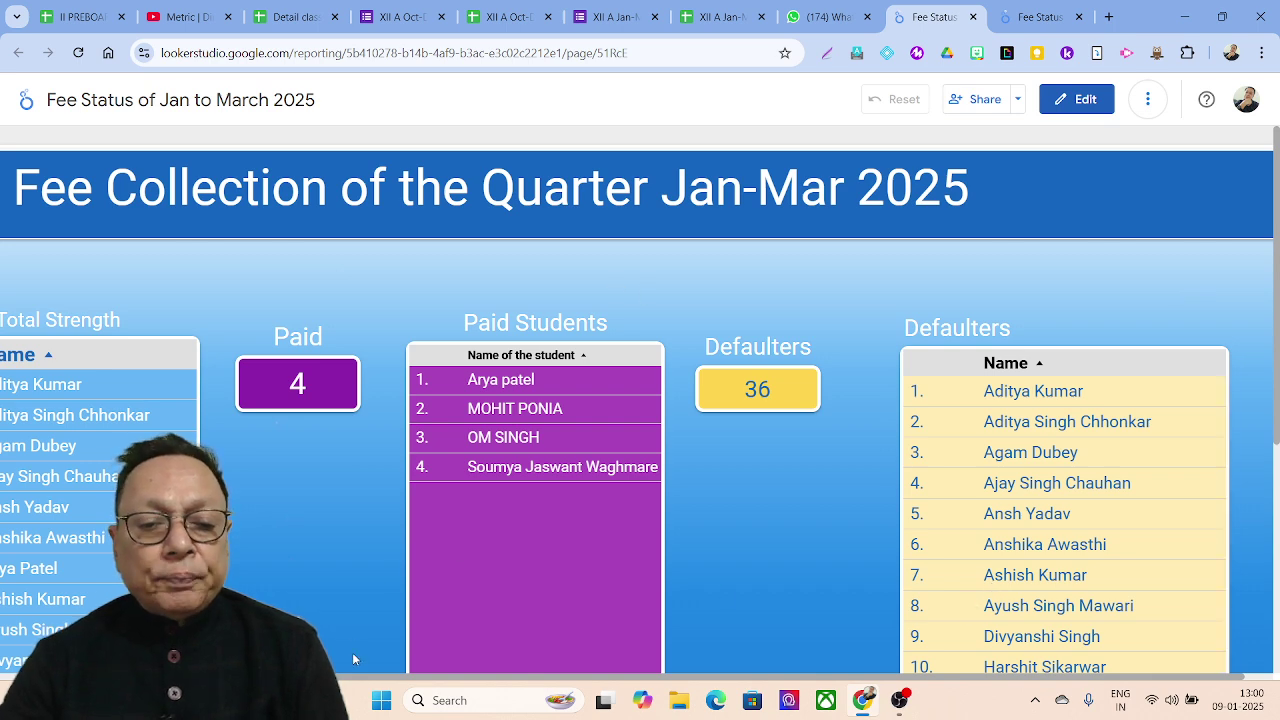
{"action": "left_click_drag", "start_coordinate": [353, 677], "coordinate": [142, 678]}
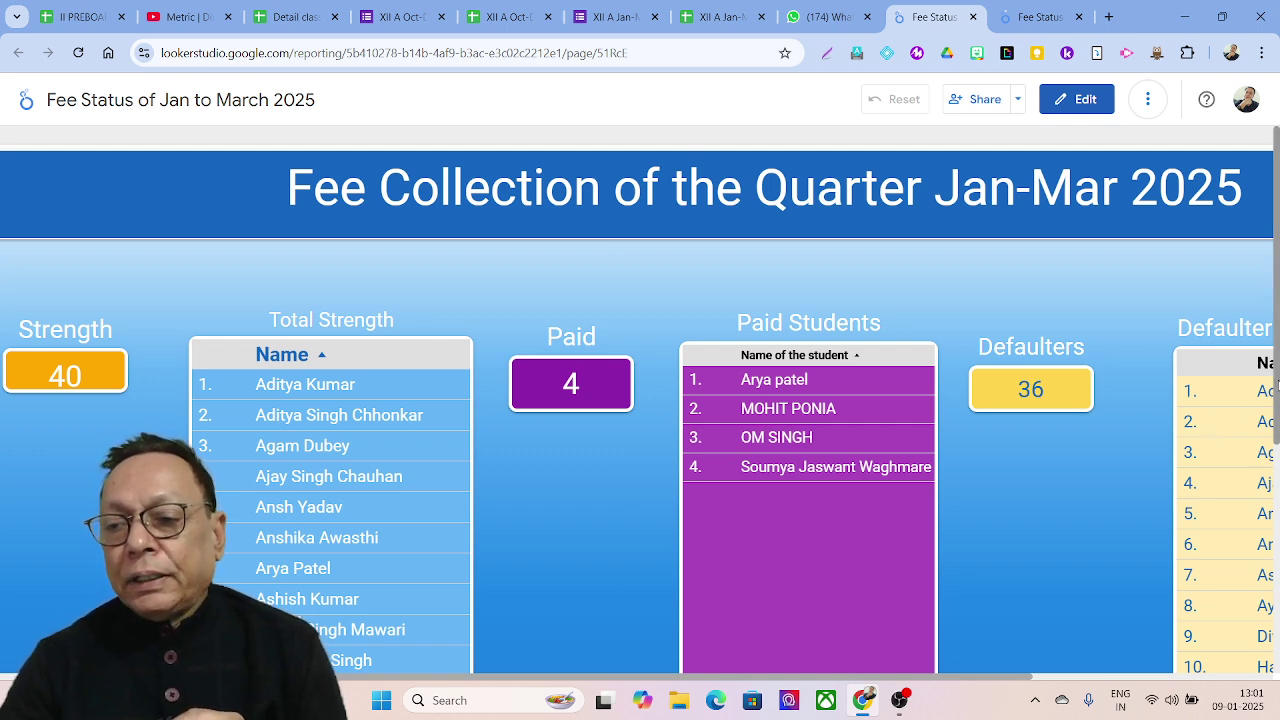
{"action": "scroll", "coordinate": [1277, 424], "scroll_direction": "down", "scroll_amount": 1}
{"action": "left_click_drag", "start_coordinate": [1278, 424], "coordinate": [1243, 440]}
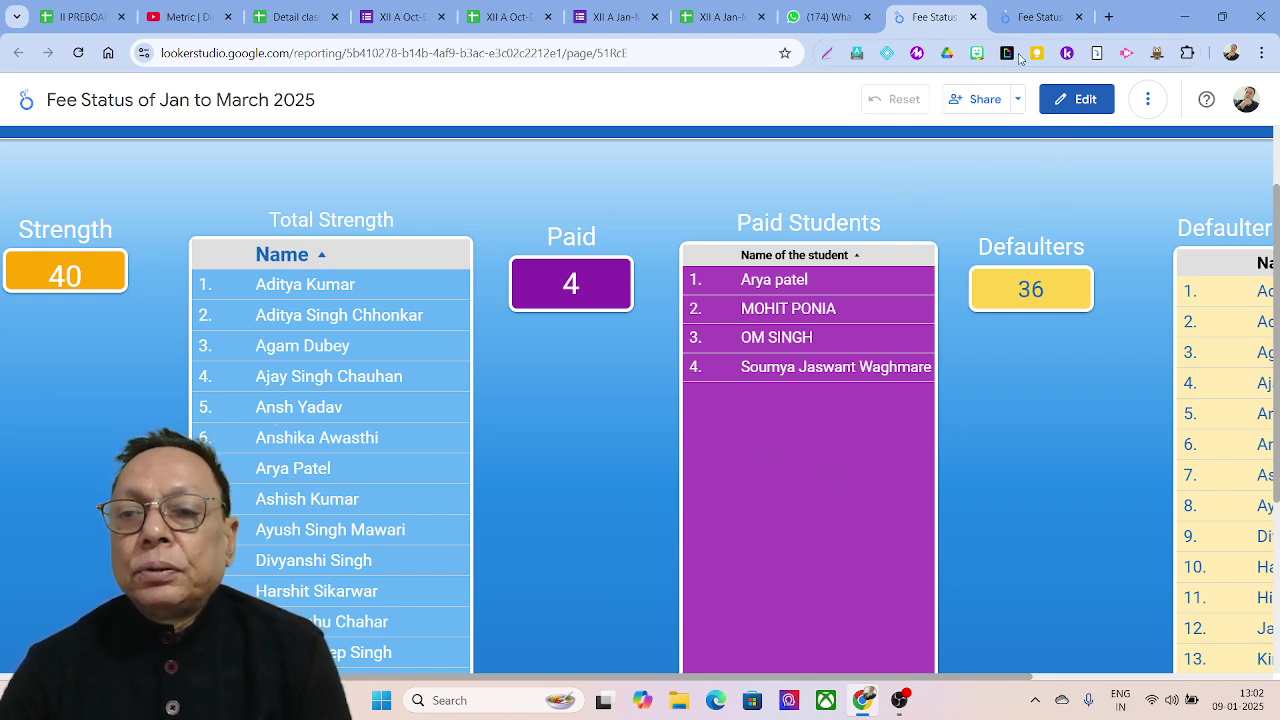
- Open lookerstudio.google.com in a new browser tab
{"action": "left_click", "coordinate": [1108, 17]}
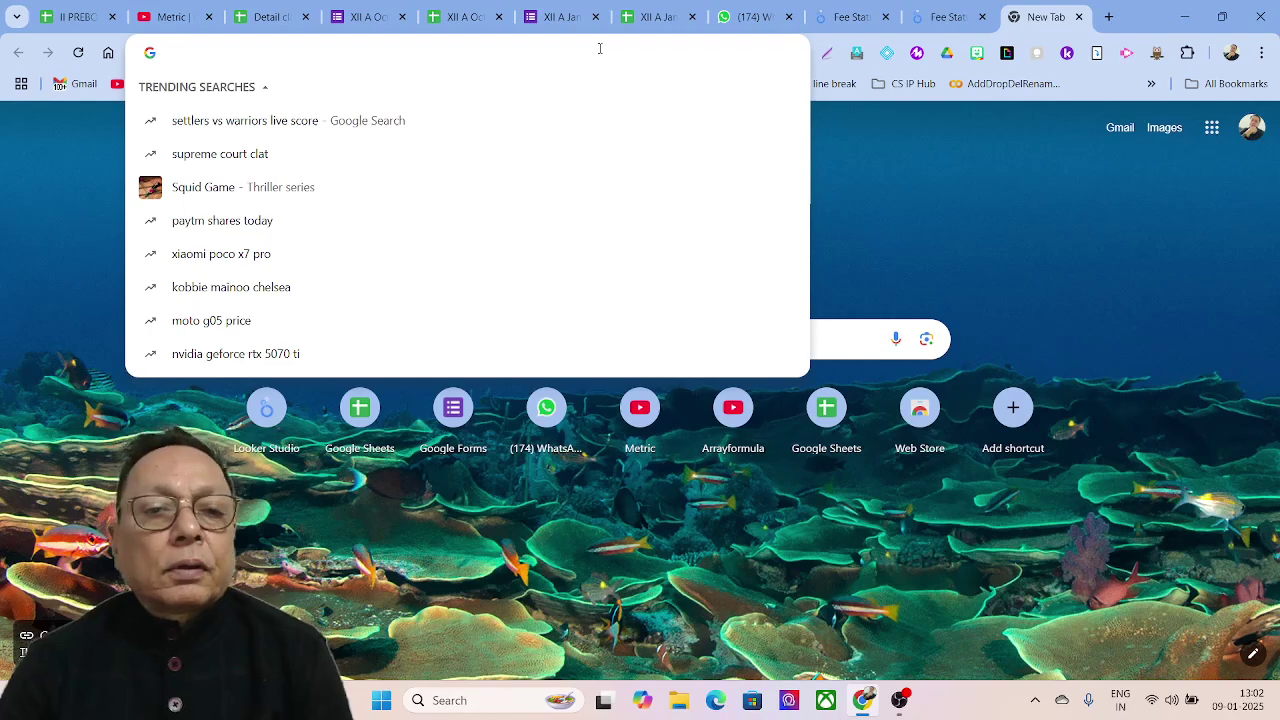
{"action": "type", "text": "look"}
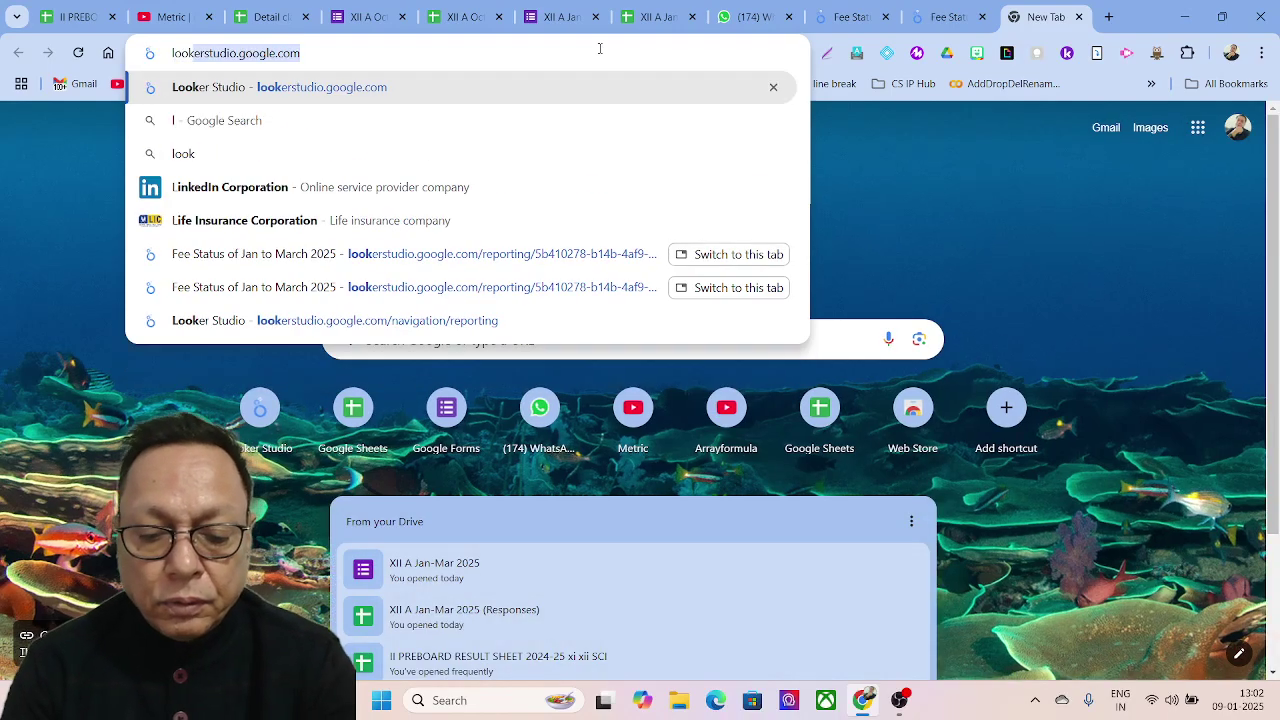
{"action": "type", "text": "erstu"}
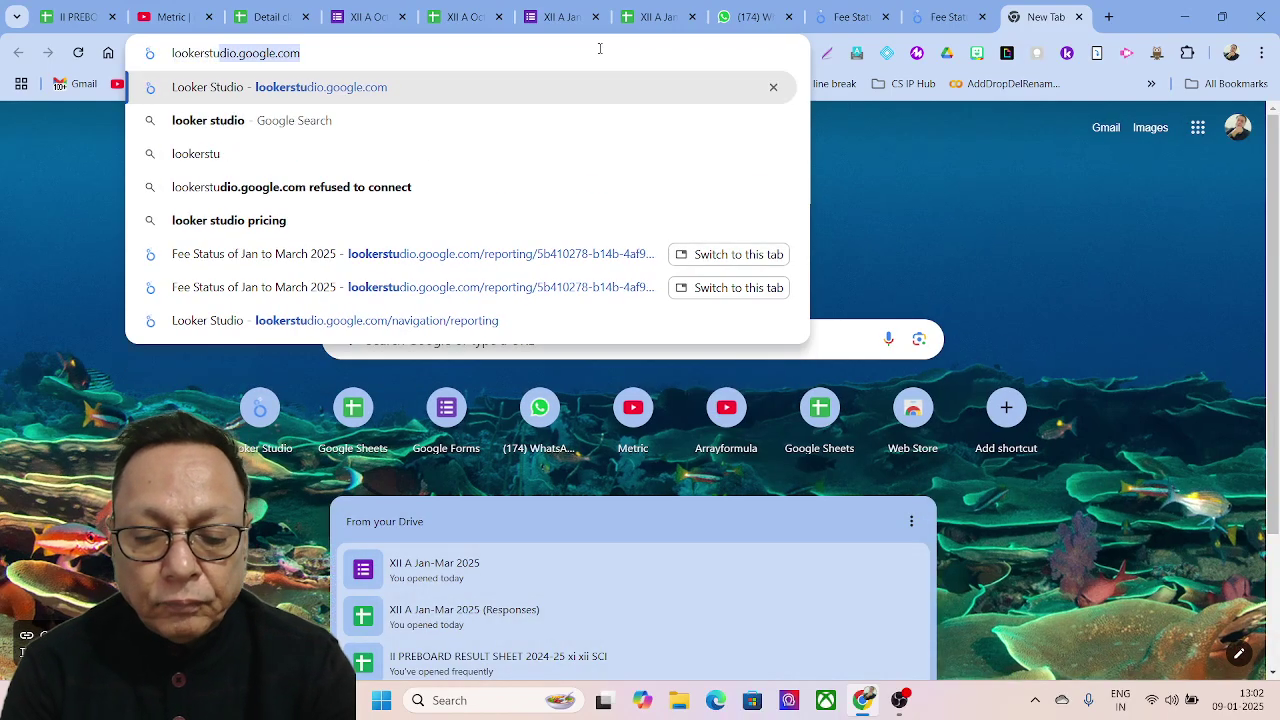
{"action": "type", "text": "dio."}
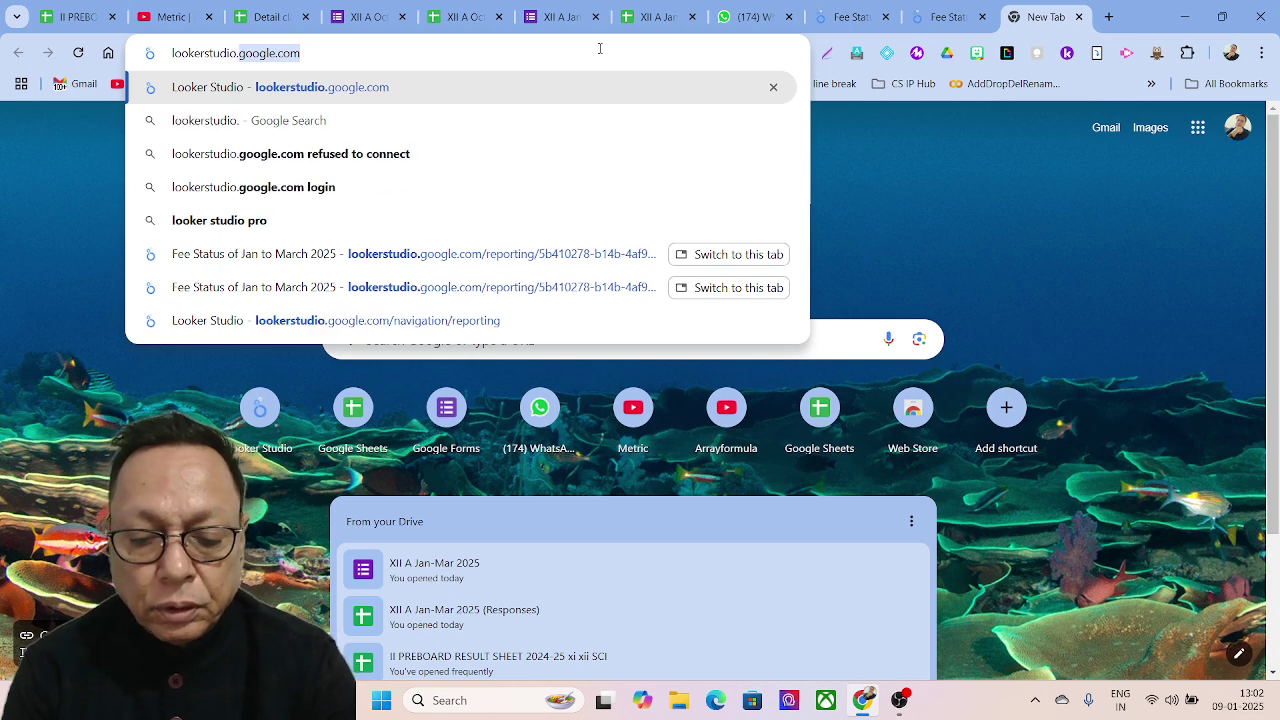
{"action": "type", "text": "google.com"}
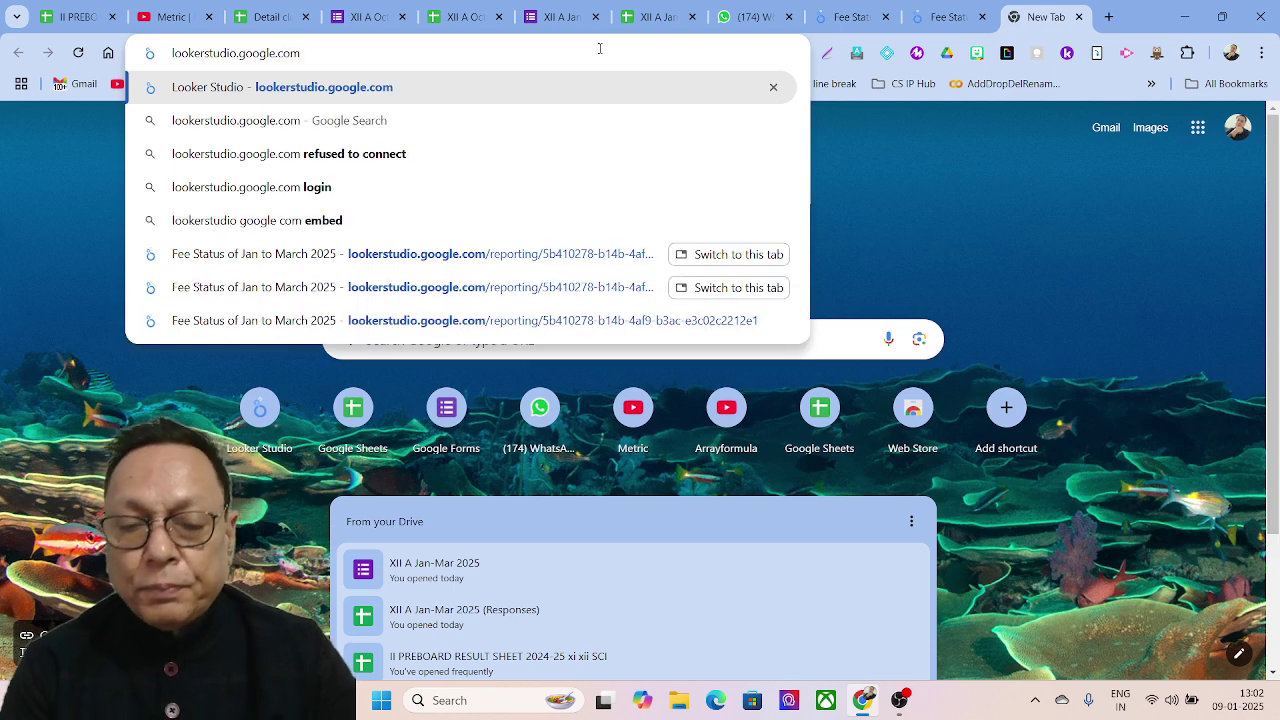
{"action": "key", "text": "Return"}
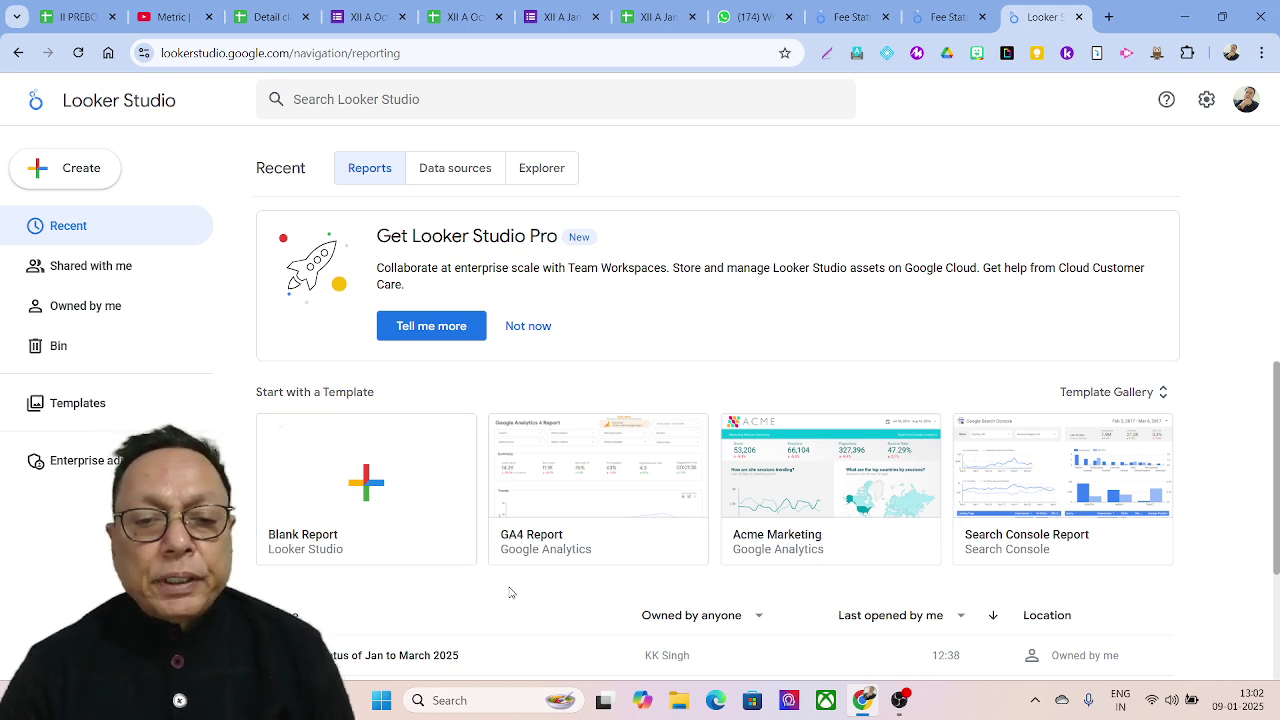
- Look over the recent reports and create a new blank report
{"action": "scroll", "coordinate": [510, 593], "scroll_direction": "down", "scroll_amount": 1}
{"action": "scroll", "coordinate": [510, 593], "scroll_direction": "down", "scroll_amount": 2}
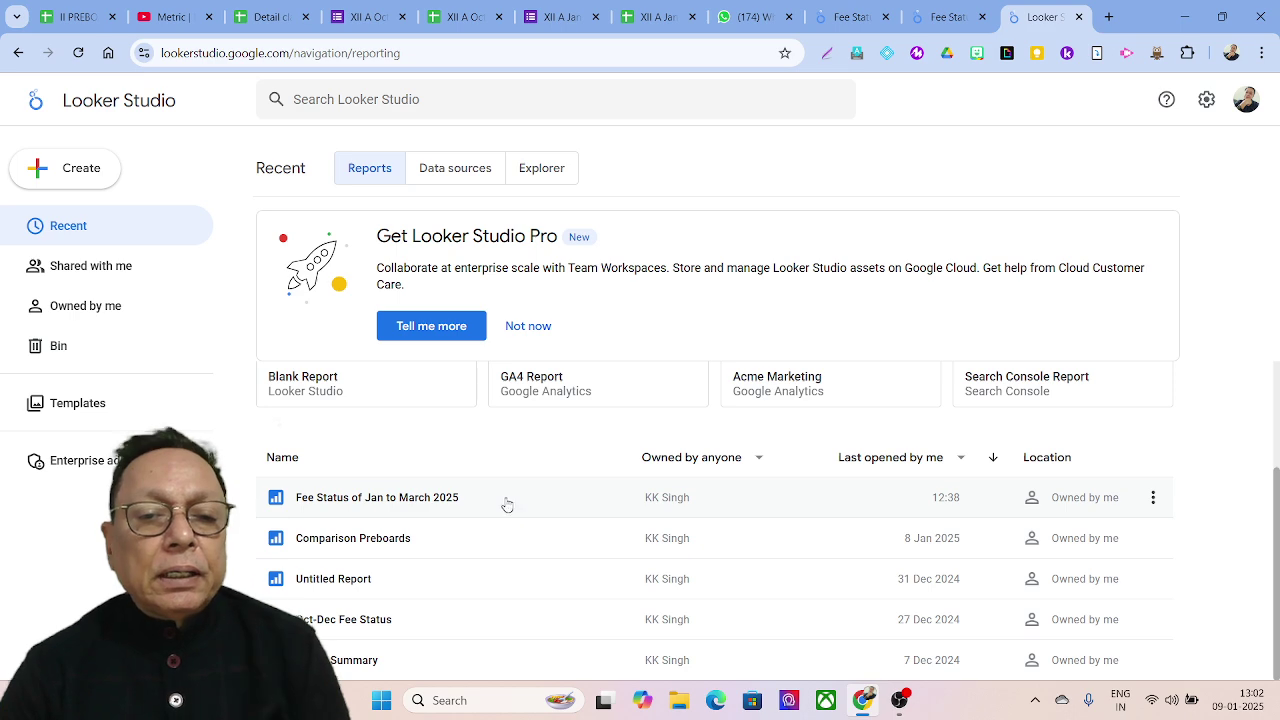
{"action": "scroll", "coordinate": [425, 438], "scroll_direction": "up", "scroll_amount": 3}
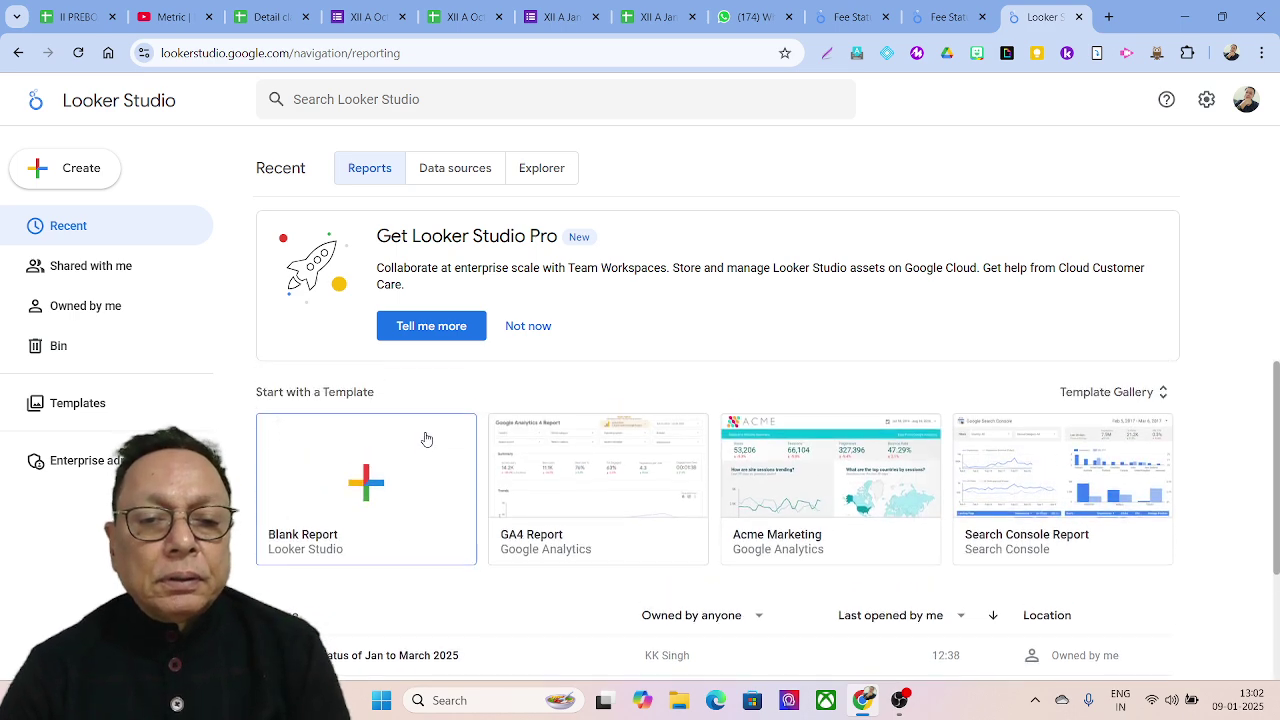
{"action": "left_click", "coordinate": [371, 497]}
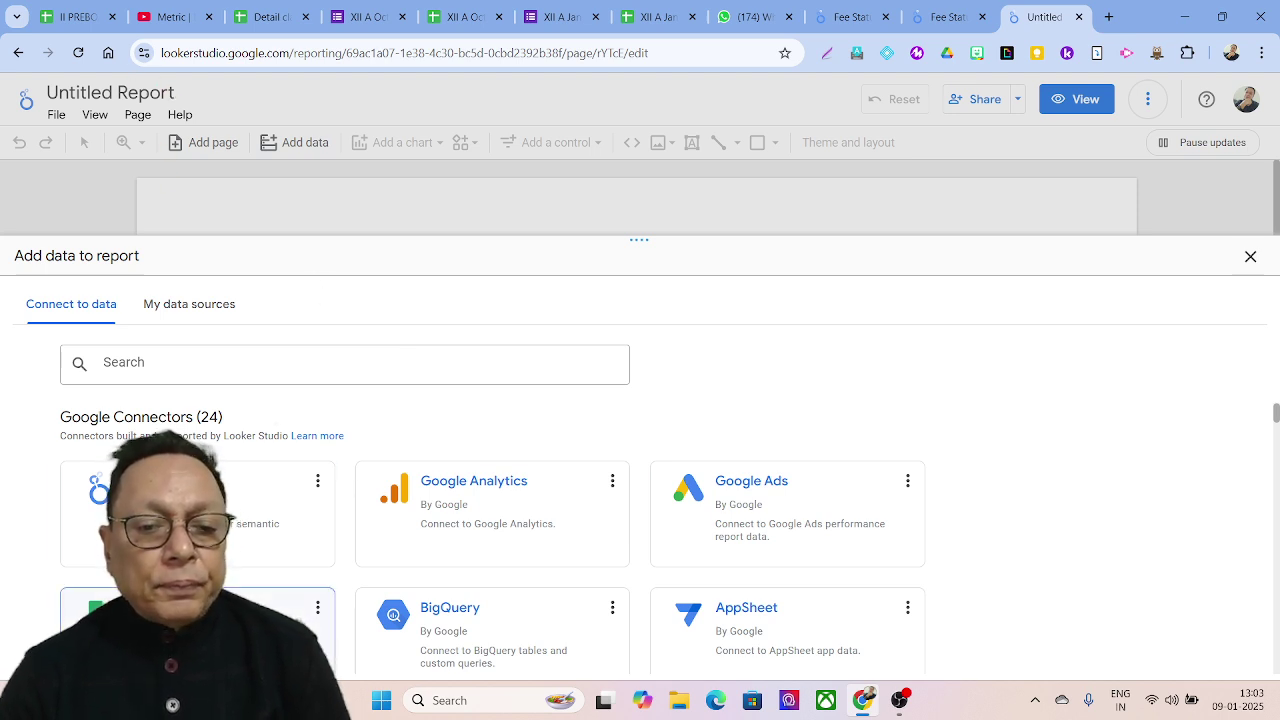
- Add the Form responses 1 worksheet of the Google Sheet XII A Jan-Mar 2025 (Responses) as report data and delete the default table
{"action": "left_click", "coordinate": [197, 625]}
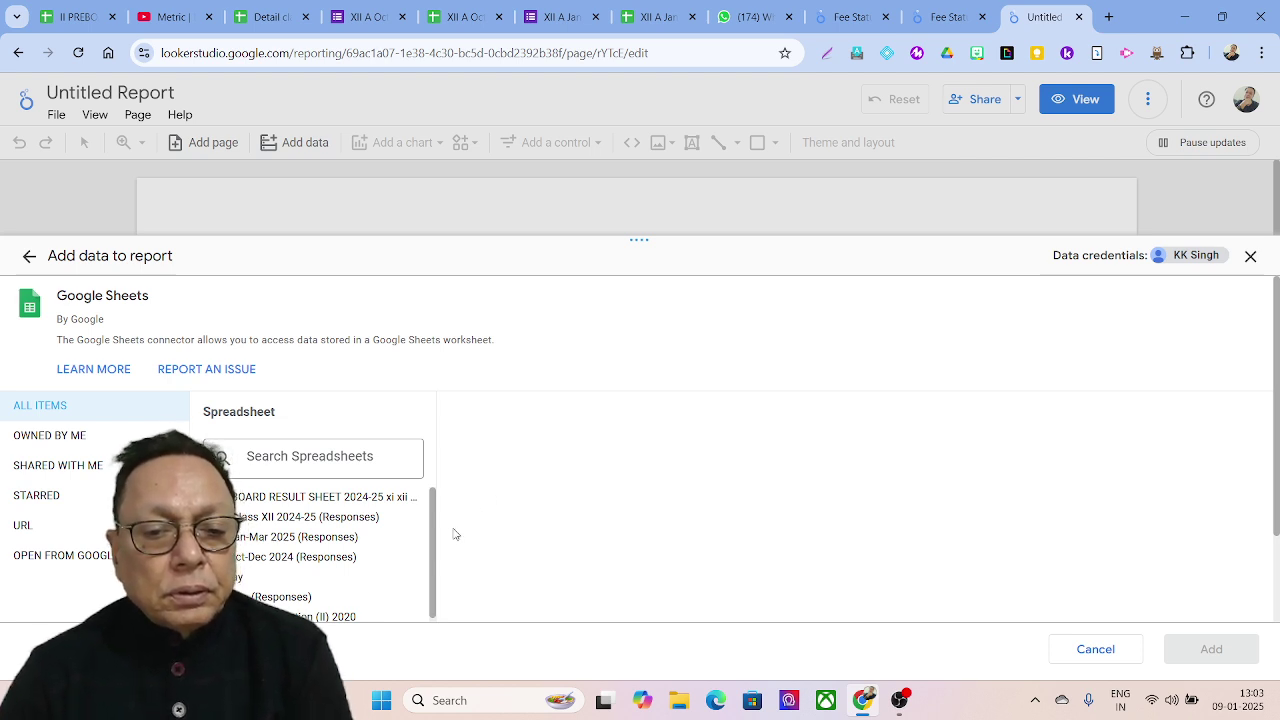
{"action": "left_click_drag", "start_coordinate": [433, 526], "coordinate": [433, 547]}
{"action": "scroll", "coordinate": [433, 547], "scroll_direction": "up", "scroll_amount": 1}
{"action": "left_click", "coordinate": [261, 524]}
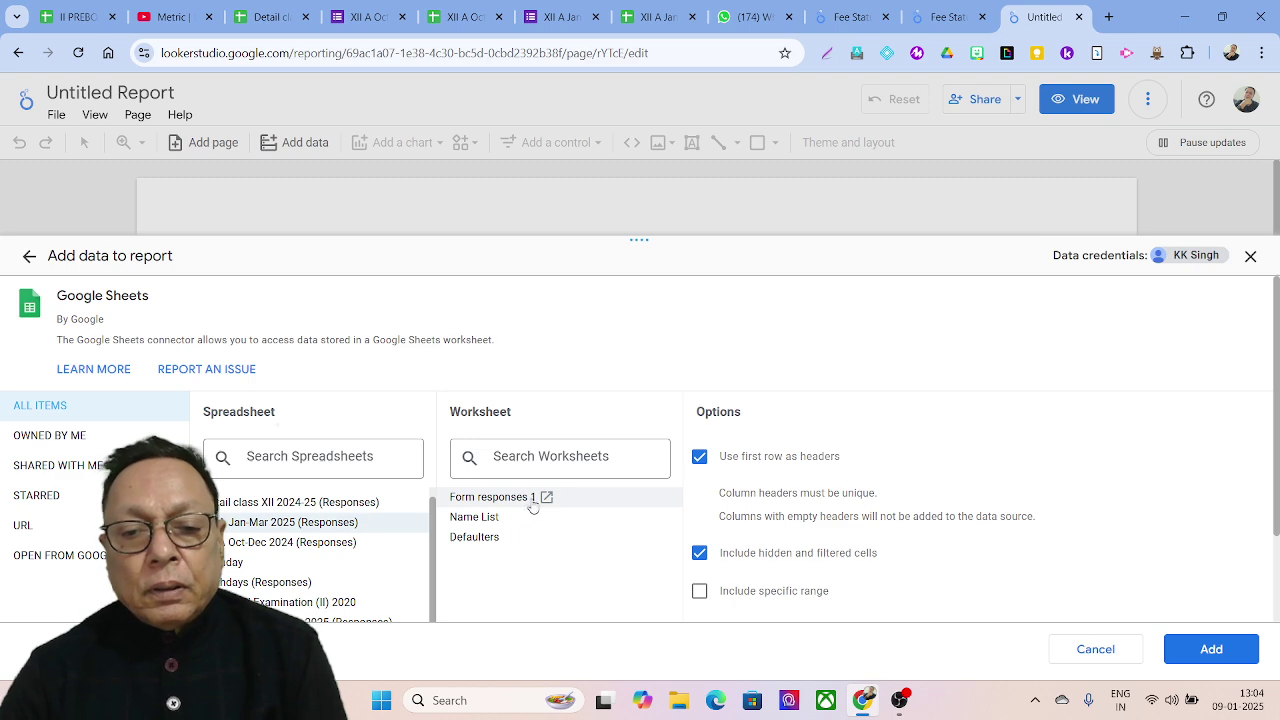
{"action": "left_click", "coordinate": [1211, 652]}
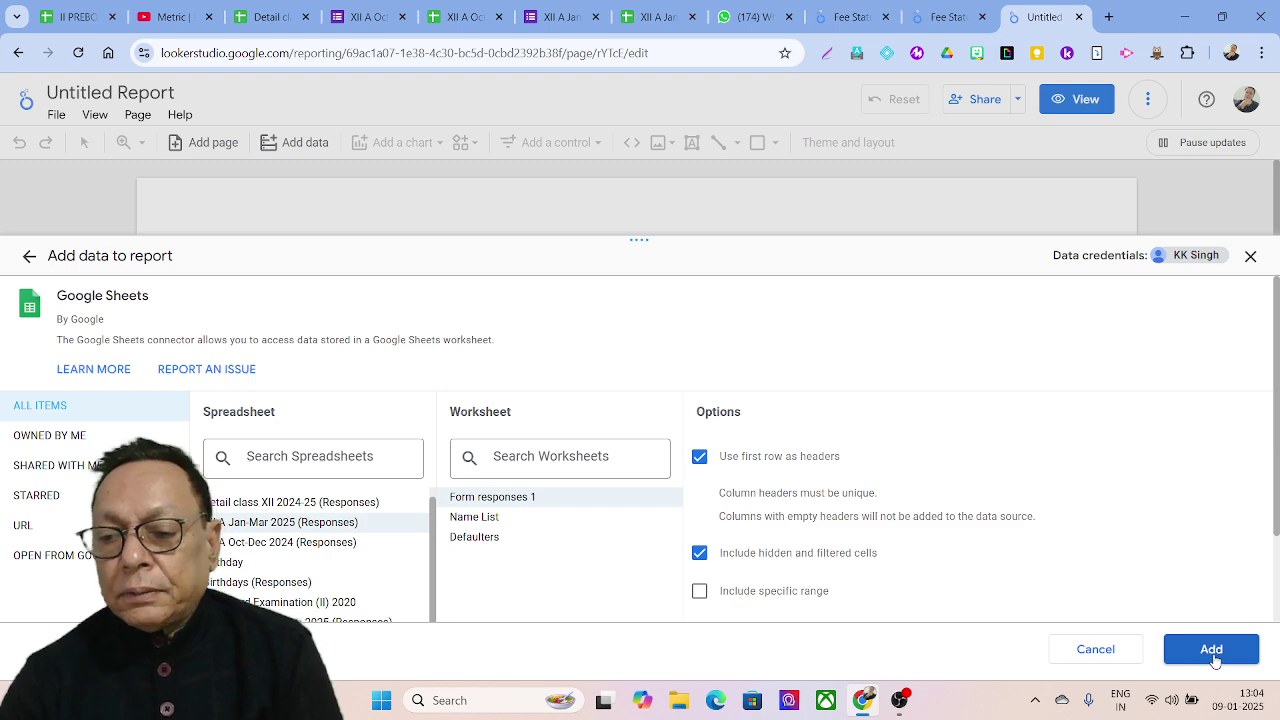
{"action": "left_click", "coordinate": [1212, 652]}
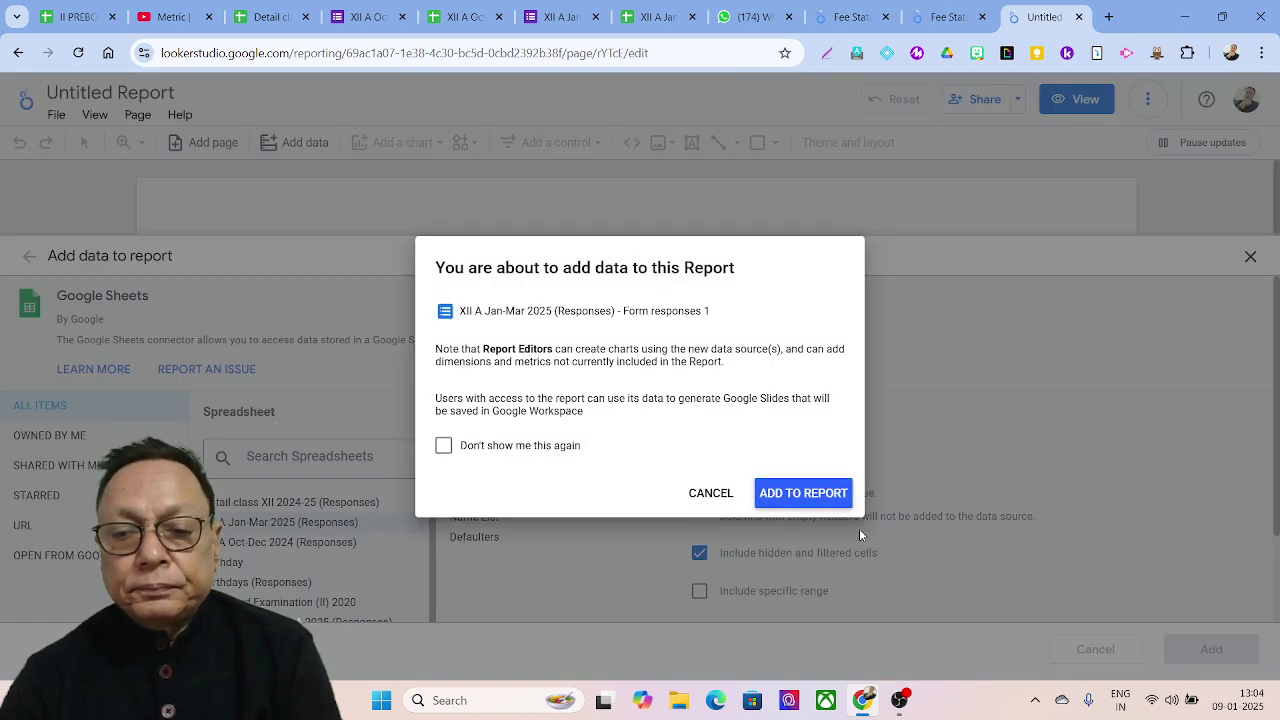
{"action": "left_click", "coordinate": [818, 493]}
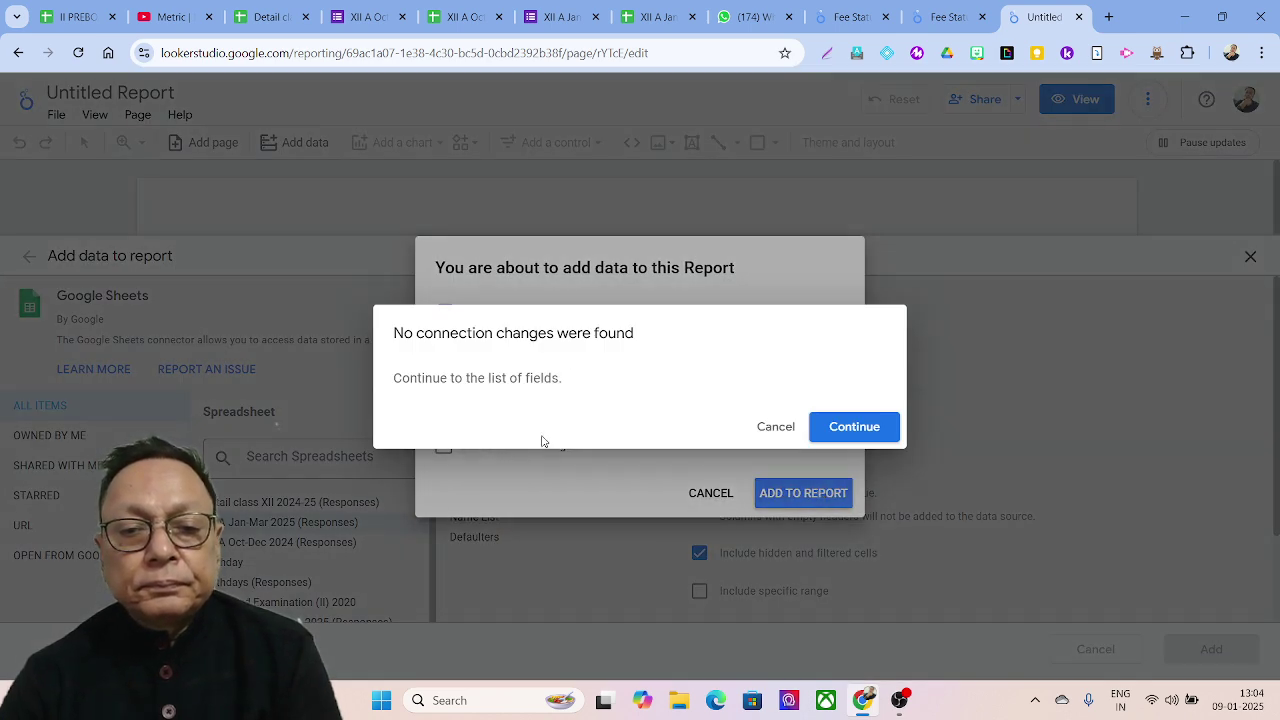
{"action": "left_click", "coordinate": [816, 435]}
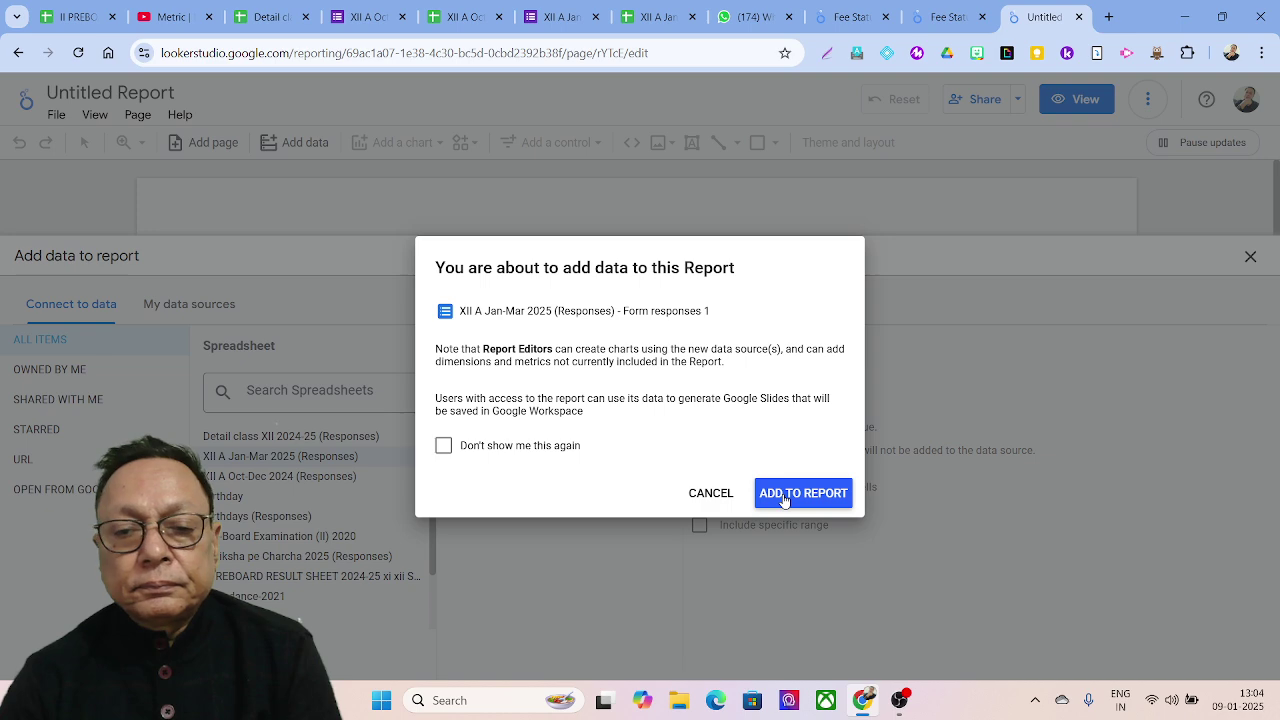
{"action": "left_click", "coordinate": [803, 493]}
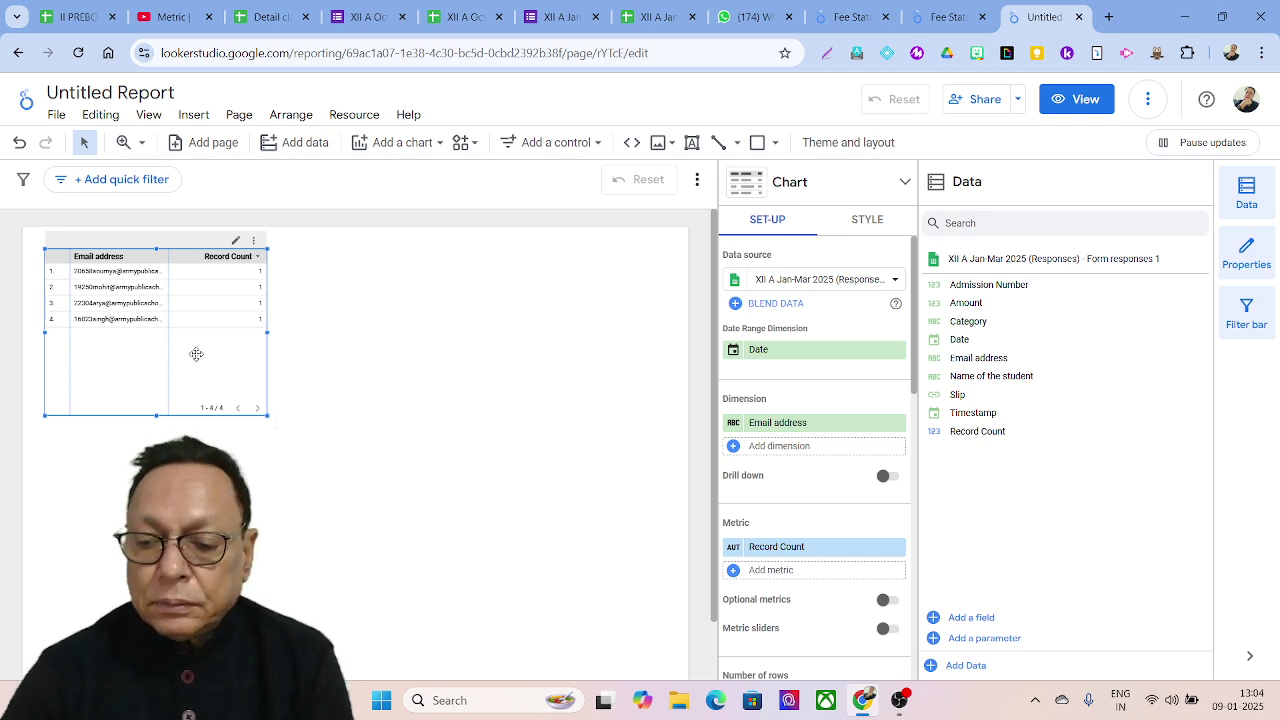
{"action": "key", "text": "Delete"}
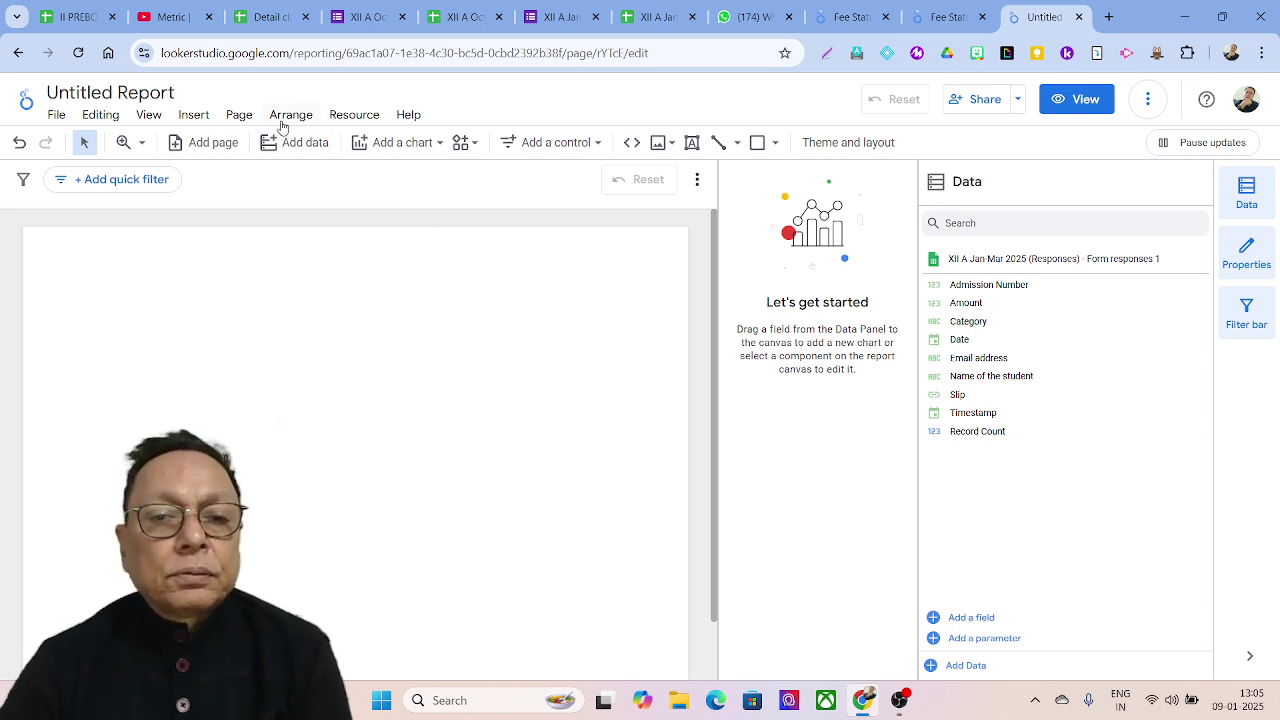
- Add the Name List worksheet of XII A Jan-Mar 2025 (Responses) as another Google Sheets data source and delete its default table
{"action": "left_click", "coordinate": [346, 120]}
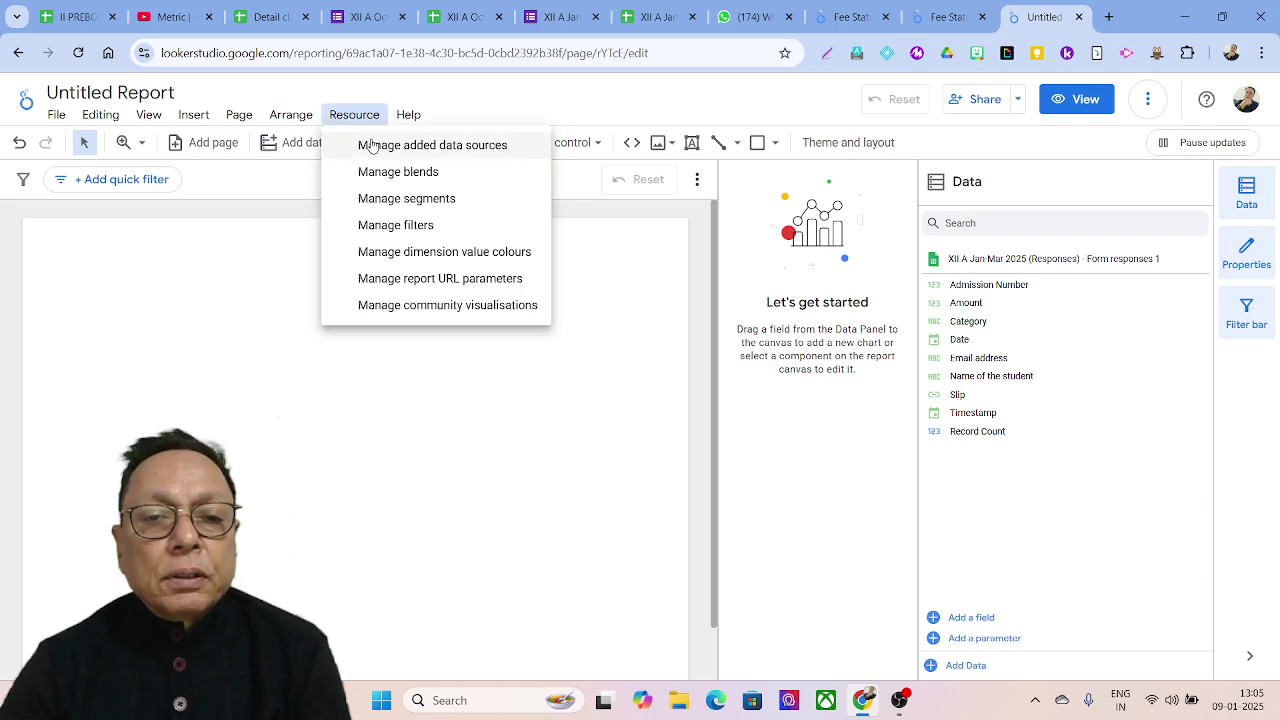
{"action": "left_click", "coordinate": [370, 146]}
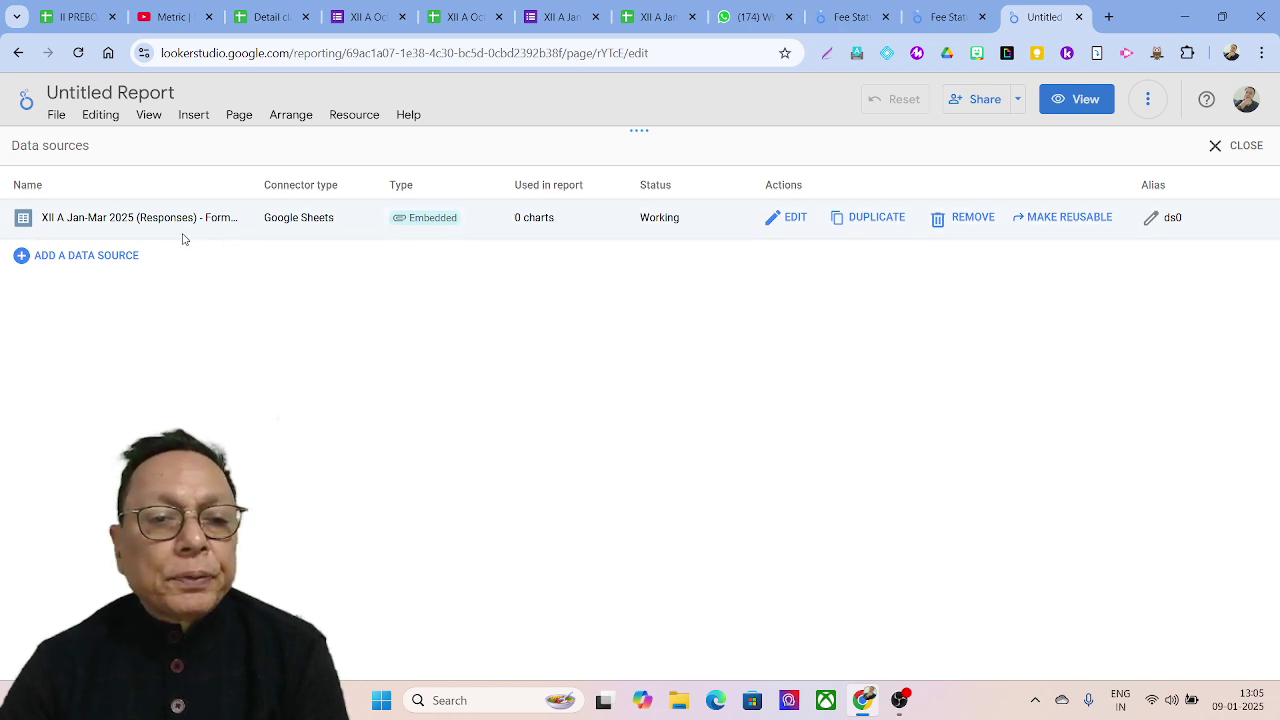
{"action": "left_click", "coordinate": [80, 257]}
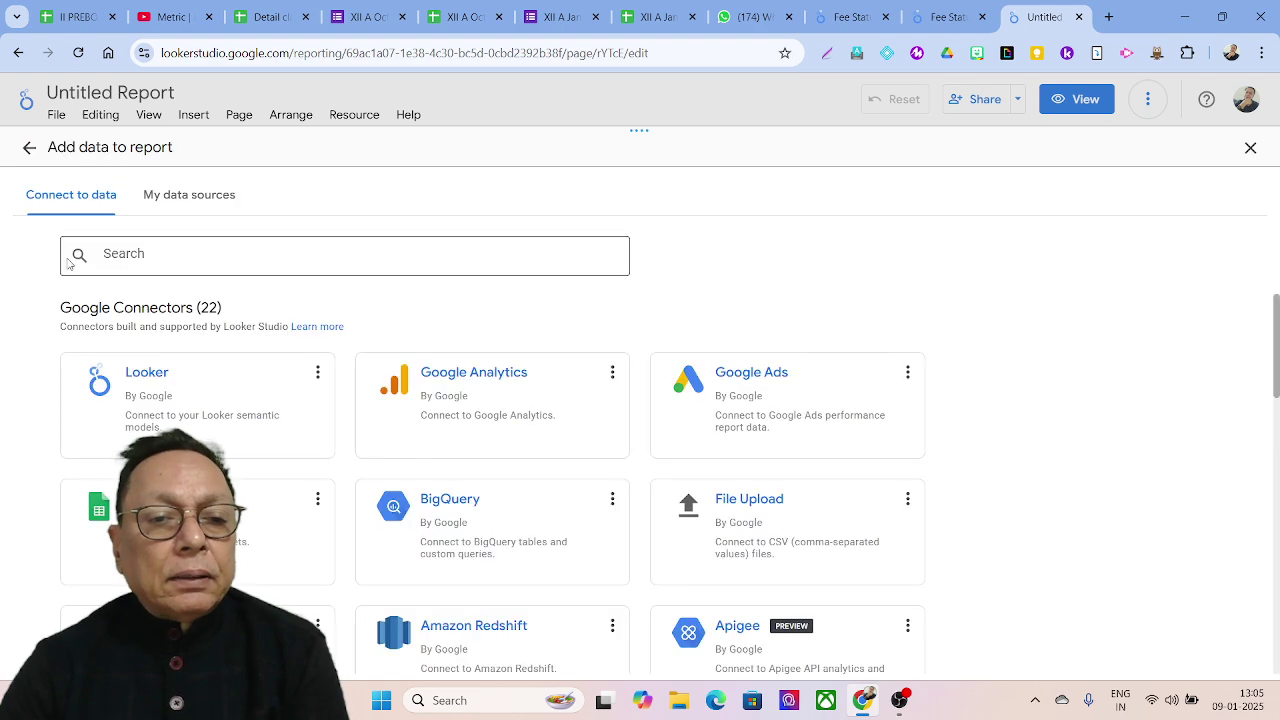
{"action": "left_click", "coordinate": [180, 530]}
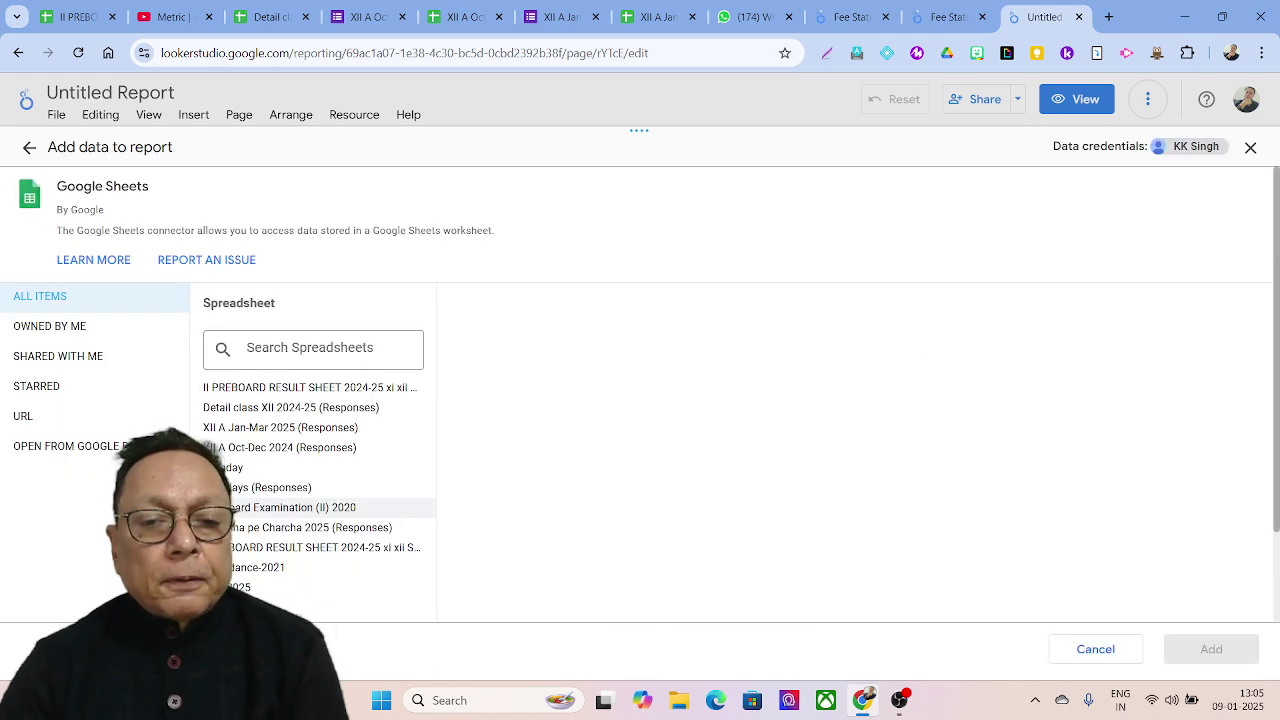
{"action": "left_click", "coordinate": [276, 428]}
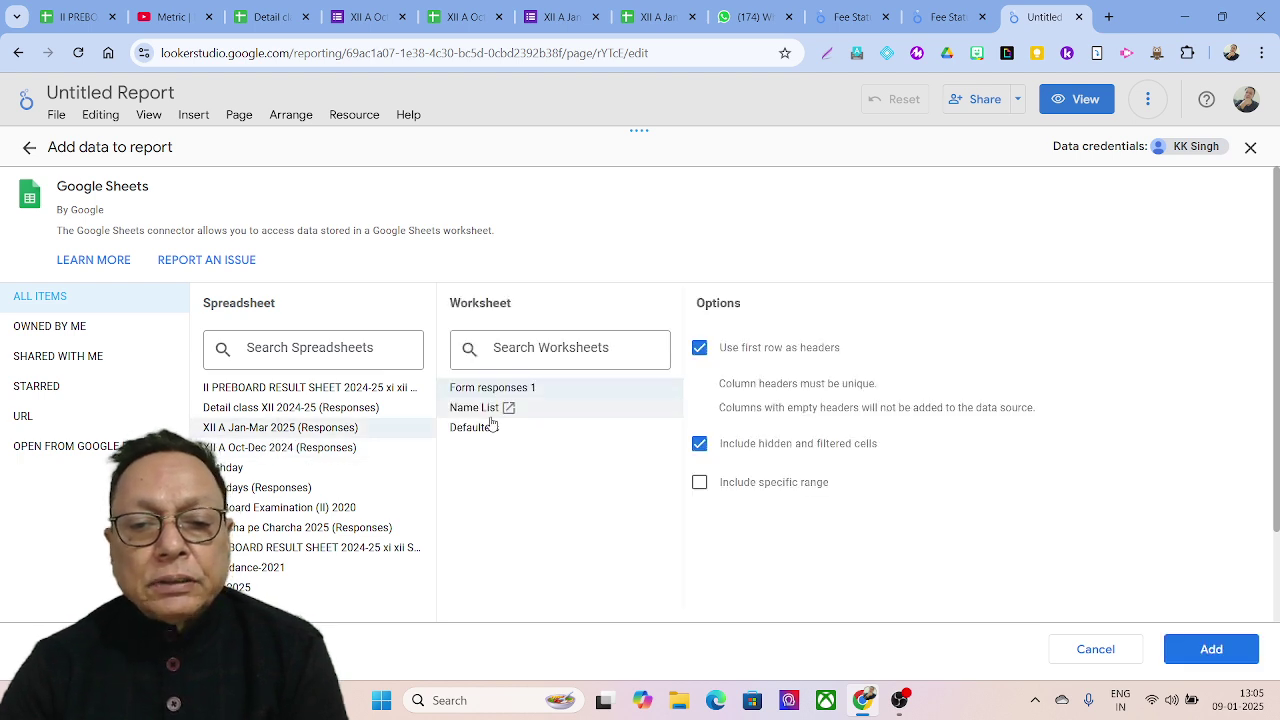
{"action": "left_click", "coordinate": [491, 415]}
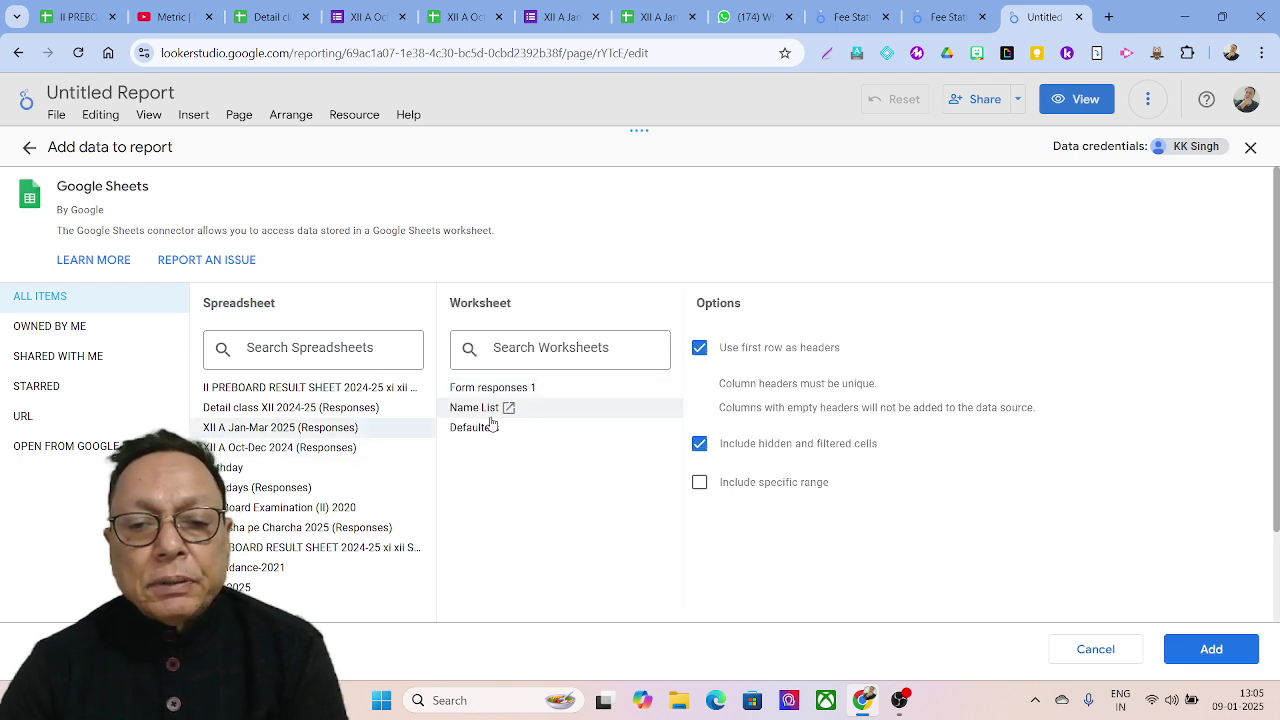
{"action": "left_click", "coordinate": [1211, 650]}
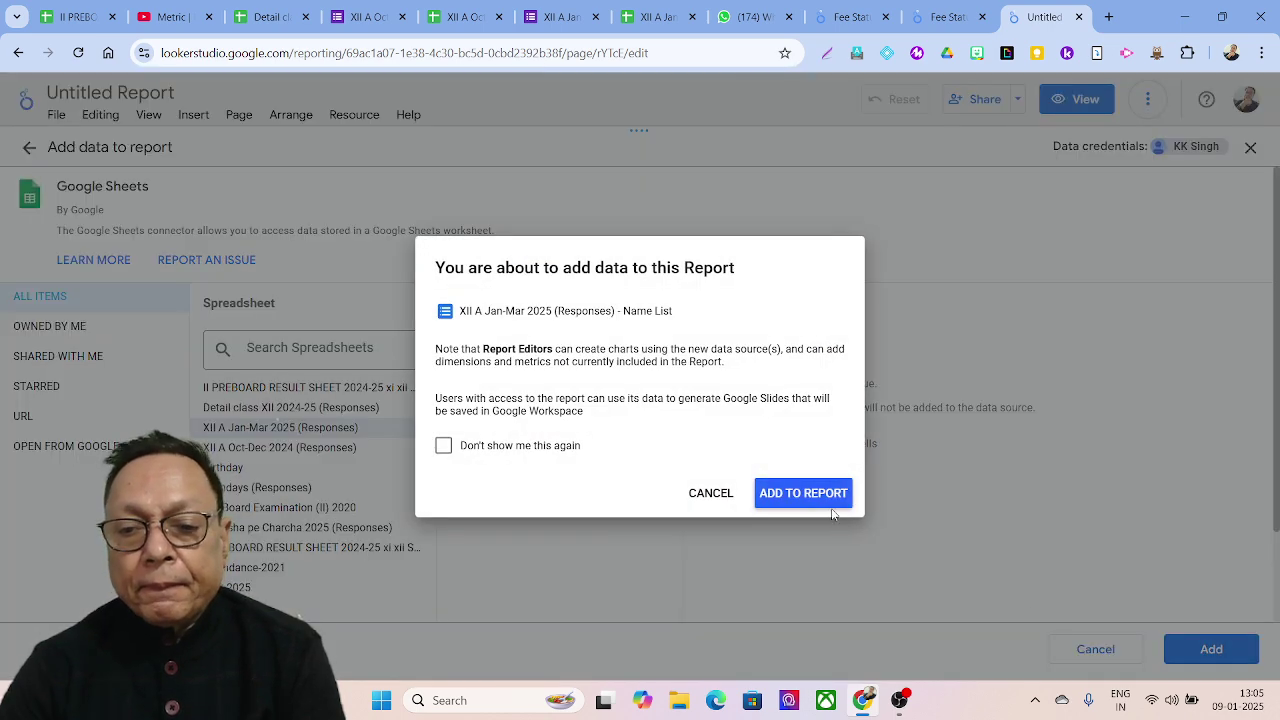
{"action": "left_click", "coordinate": [822, 497]}
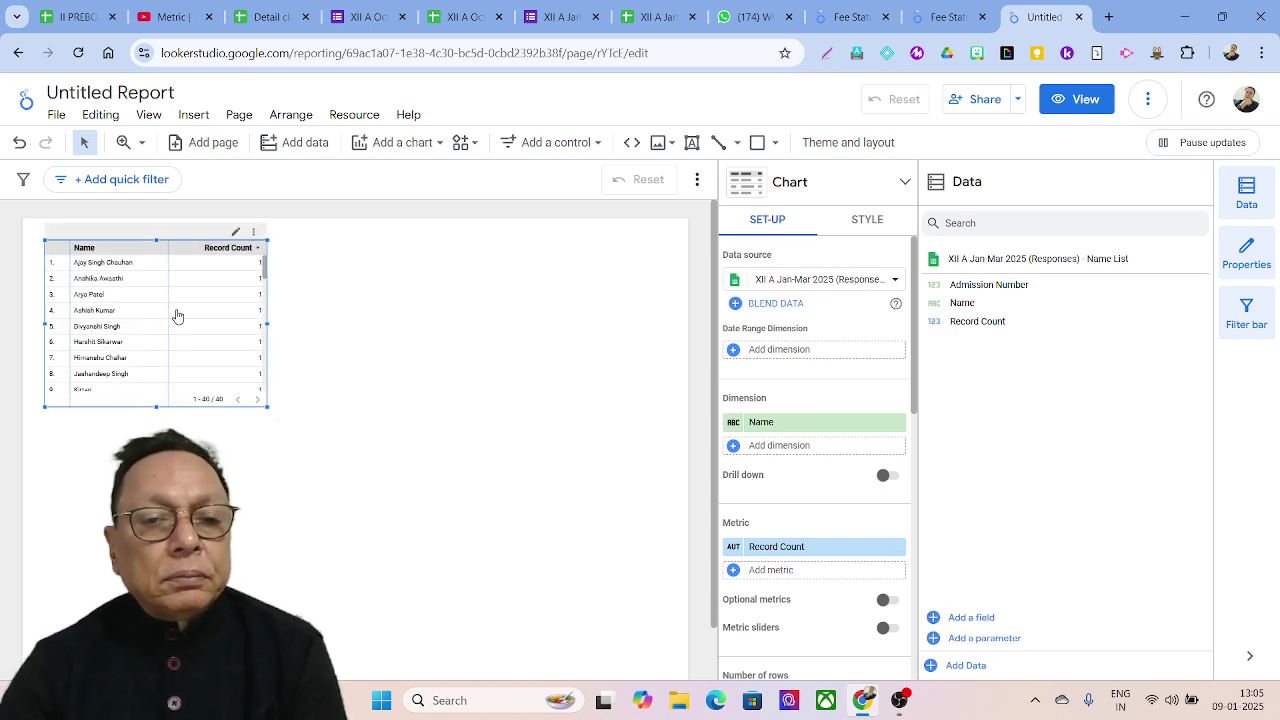
{"action": "key", "text": "Delete"}
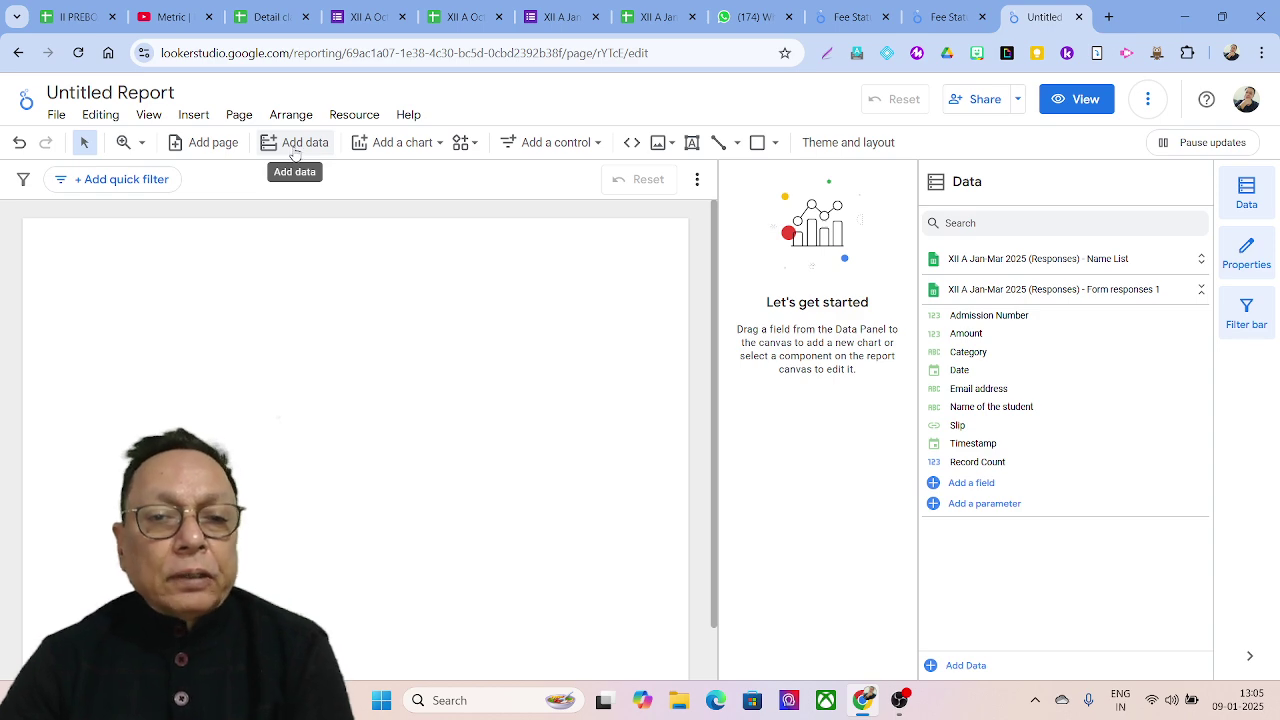
- Start a new Google Sheets data source using the Defaulters worksheet of XII A Jan-Mar 2025 (Responses)
{"action": "left_click", "coordinate": [337, 121]}
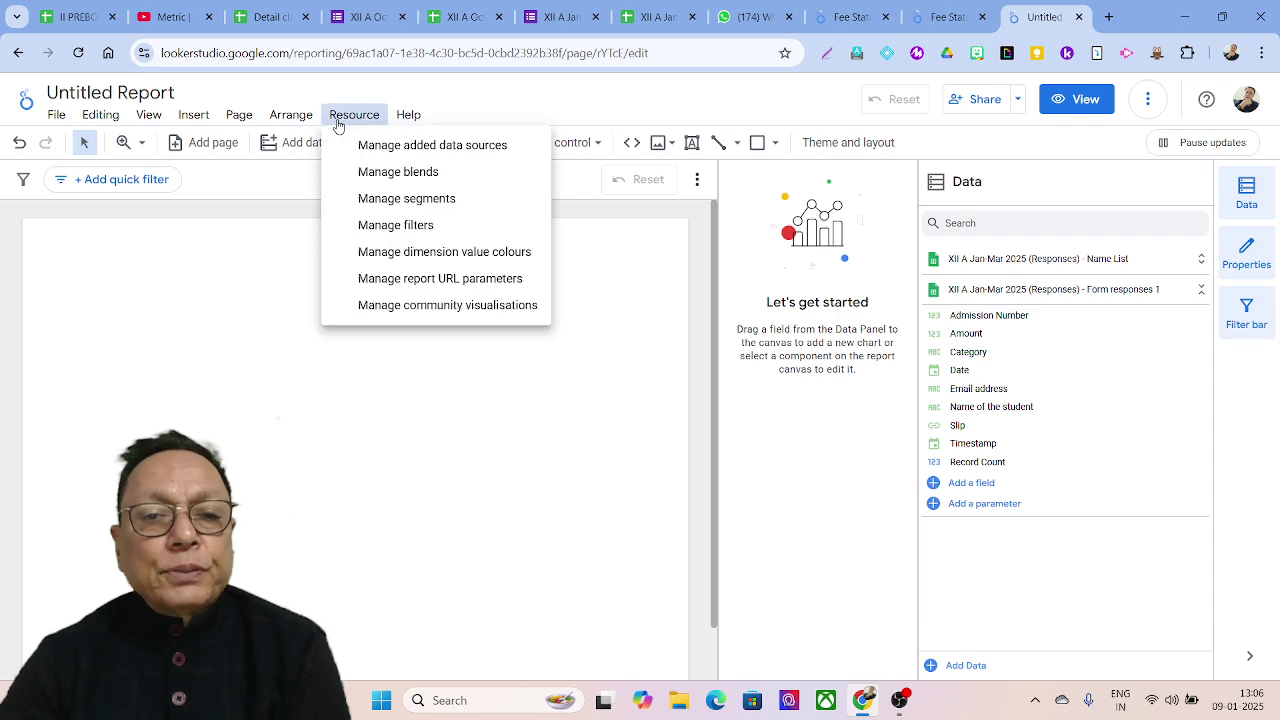
{"action": "left_click", "coordinate": [388, 150]}
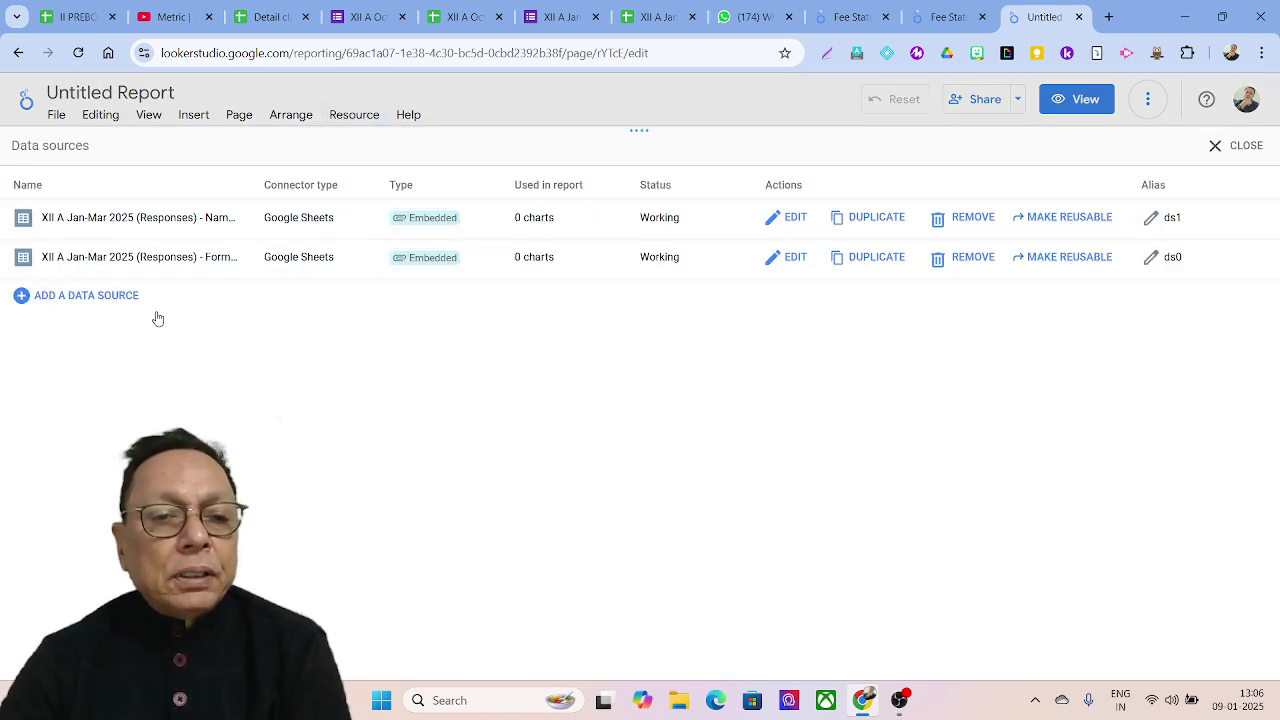
{"action": "left_click", "coordinate": [87, 297]}
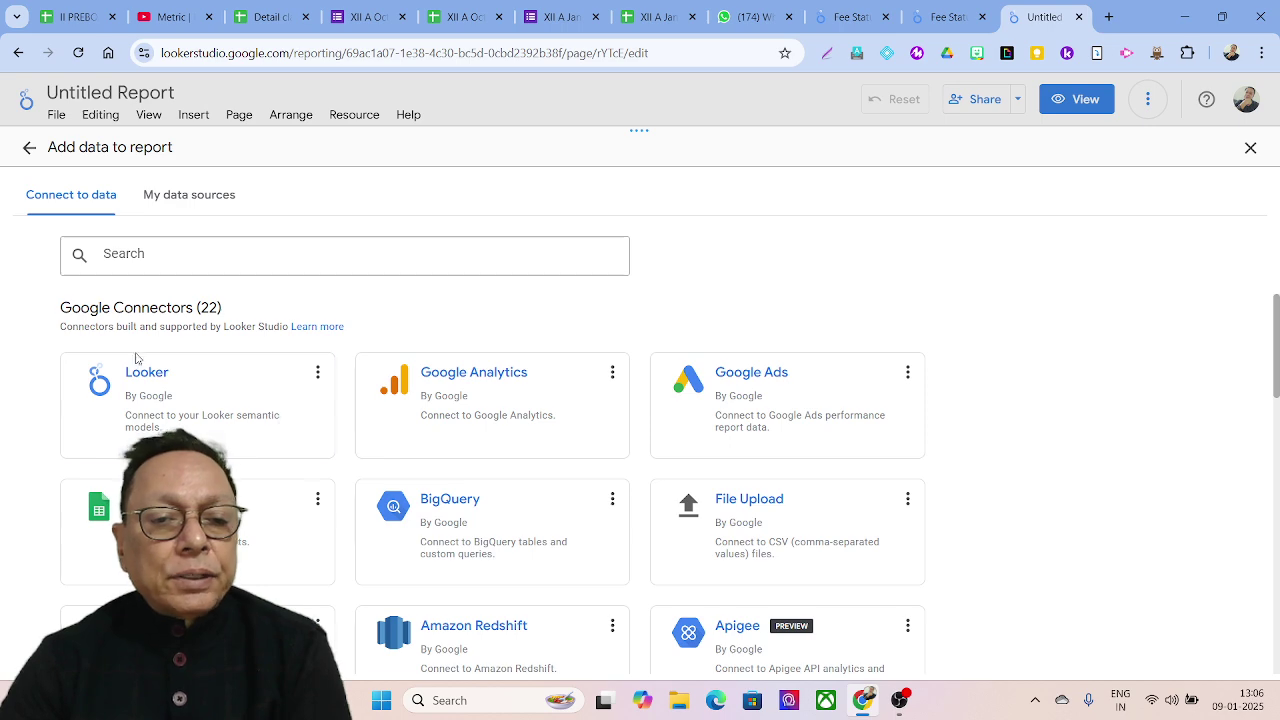
{"action": "left_click", "coordinate": [180, 520]}
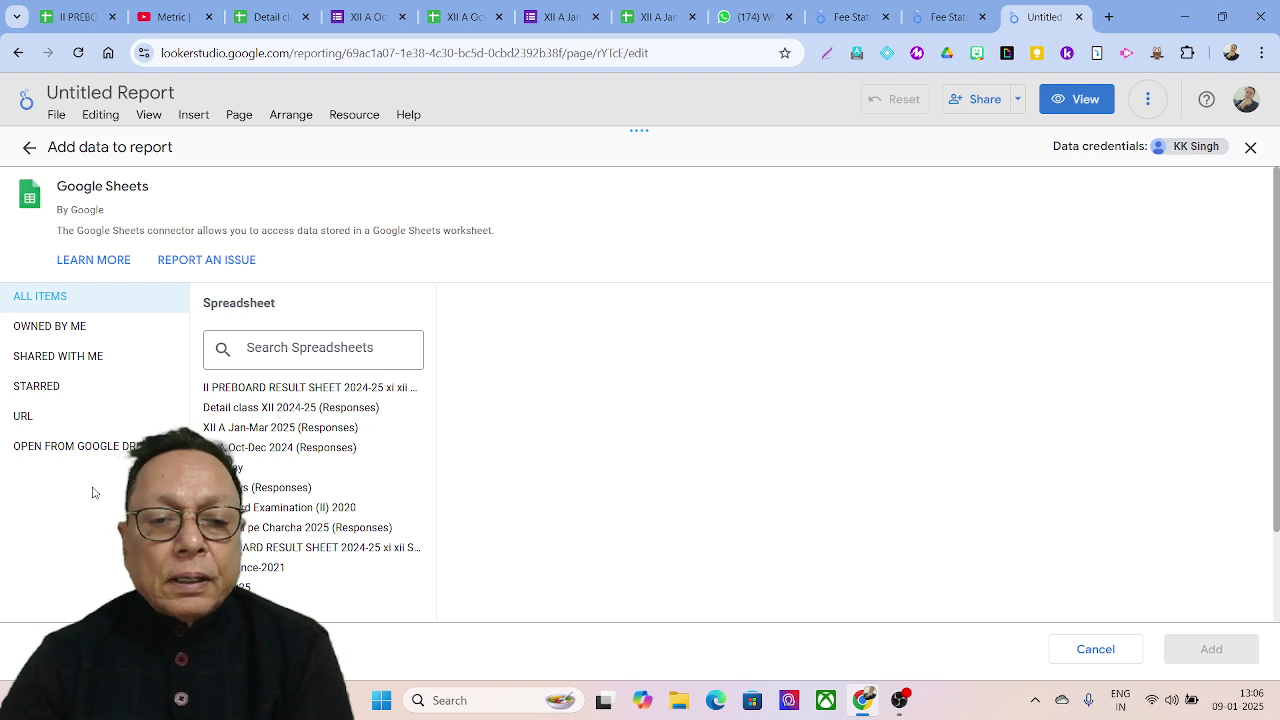
{"action": "left_click", "coordinate": [242, 430]}
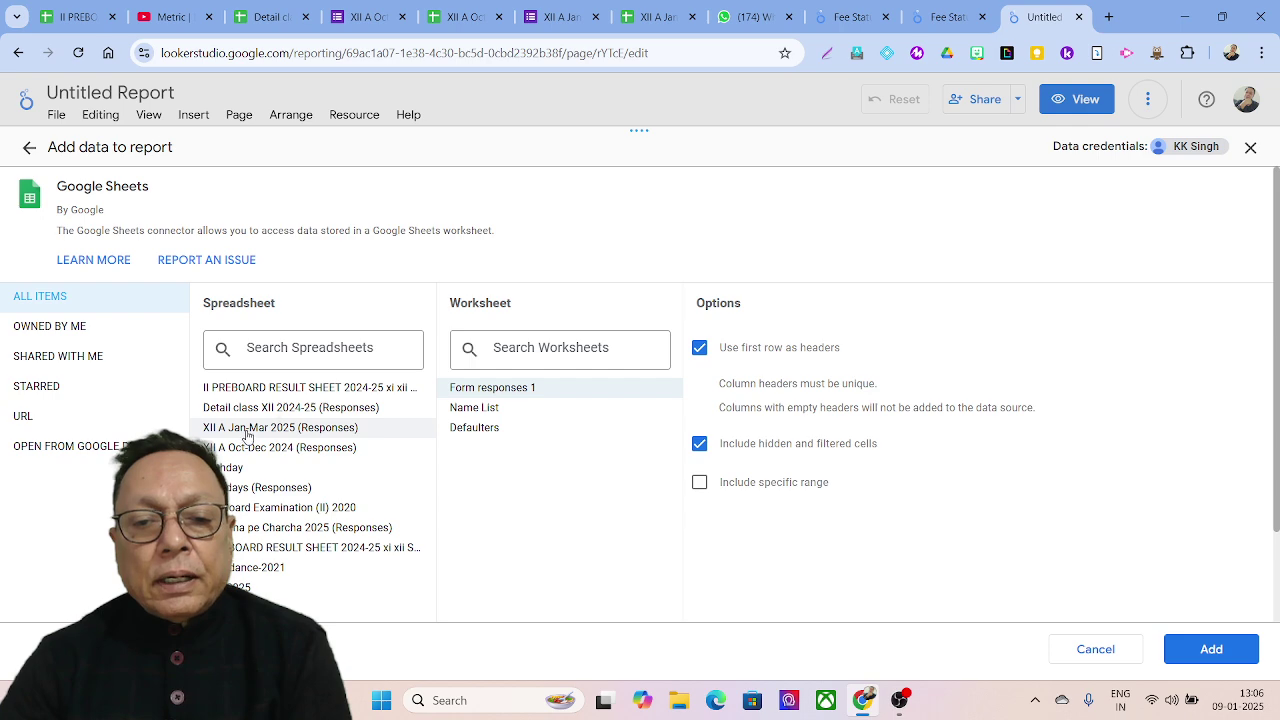
{"action": "left_click", "coordinate": [471, 430]}
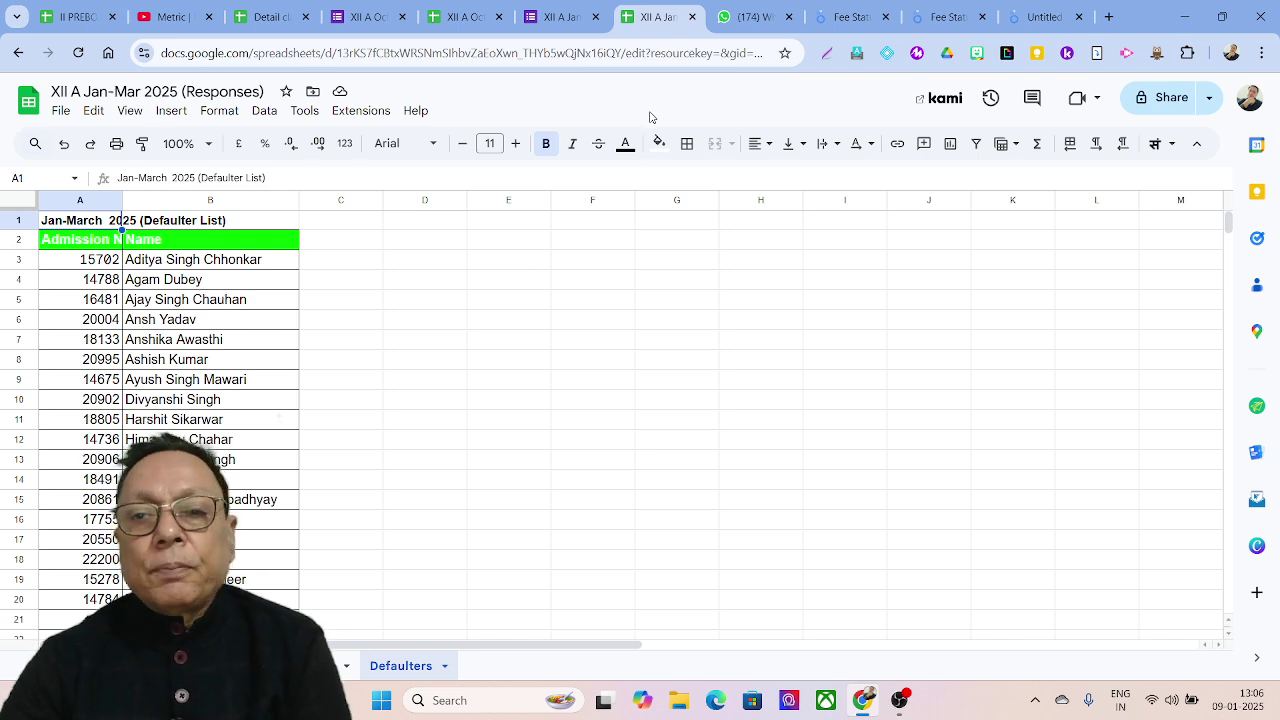
- Add the Defaulters data to the report restricted to the range A2:B, and delete its default table
{"action": "left_click", "coordinate": [1042, 20]}
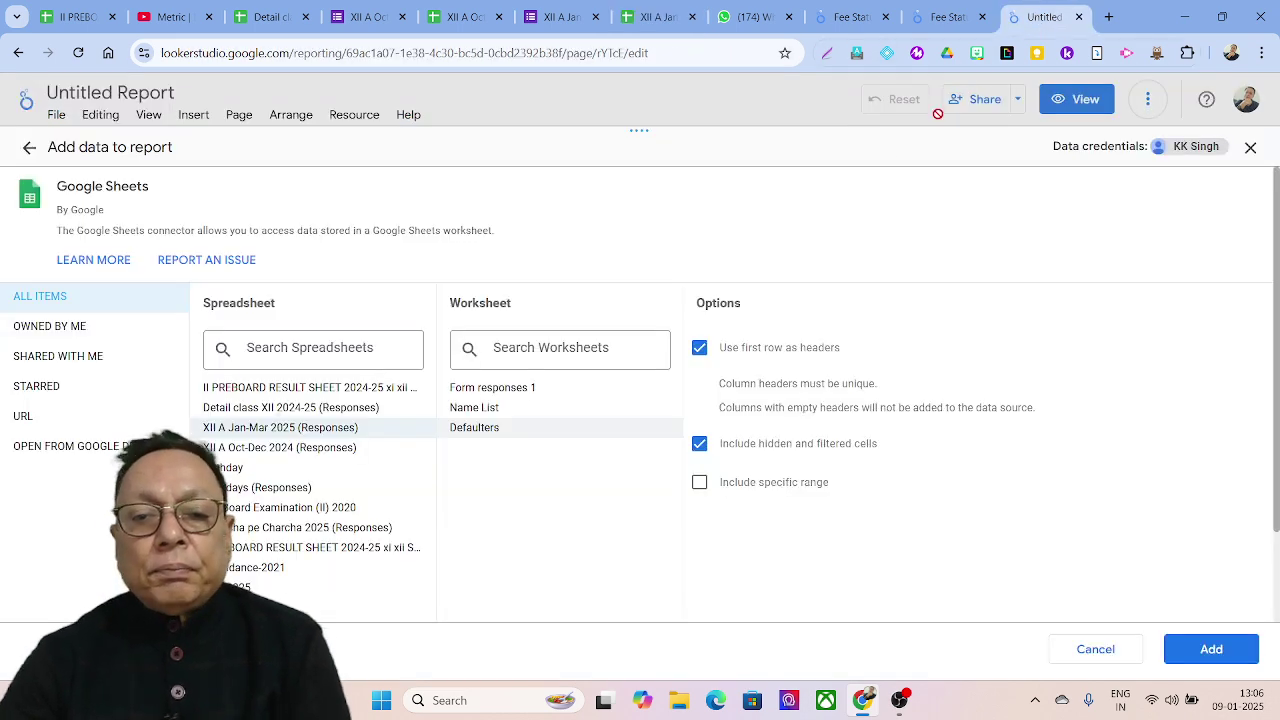
{"action": "left_click", "coordinate": [716, 487]}
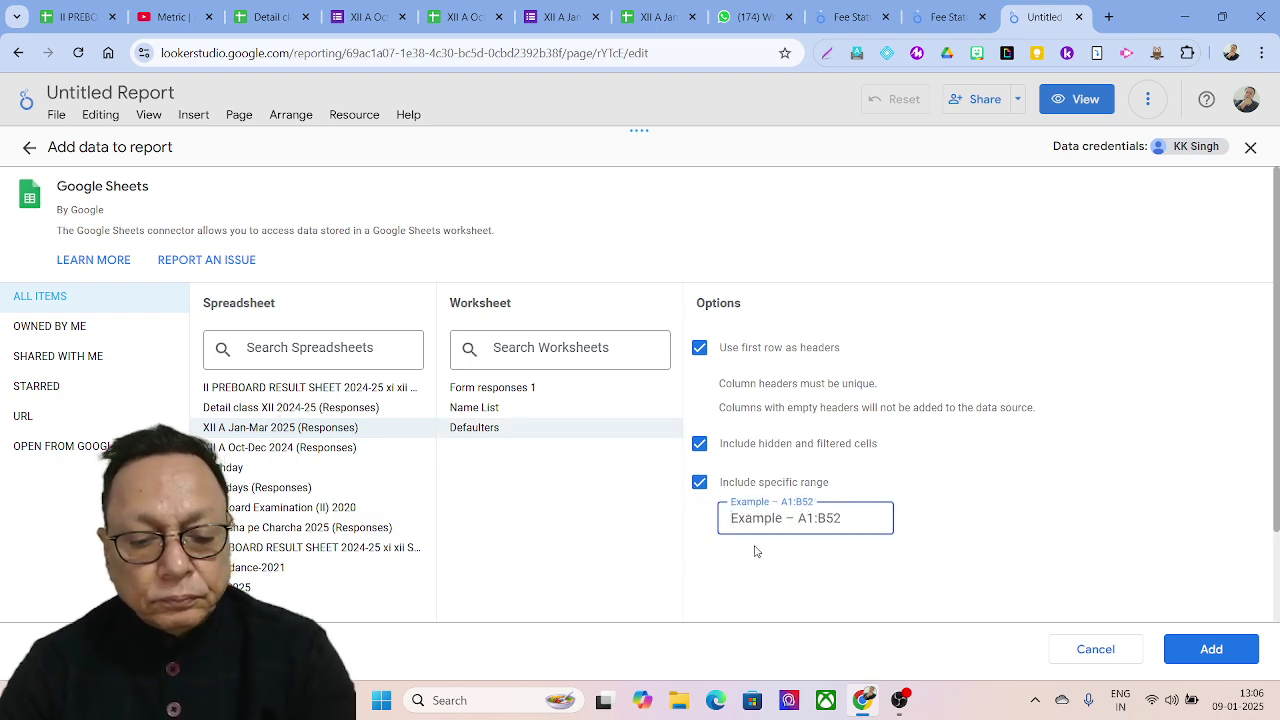
{"action": "type", "text": "A2"}
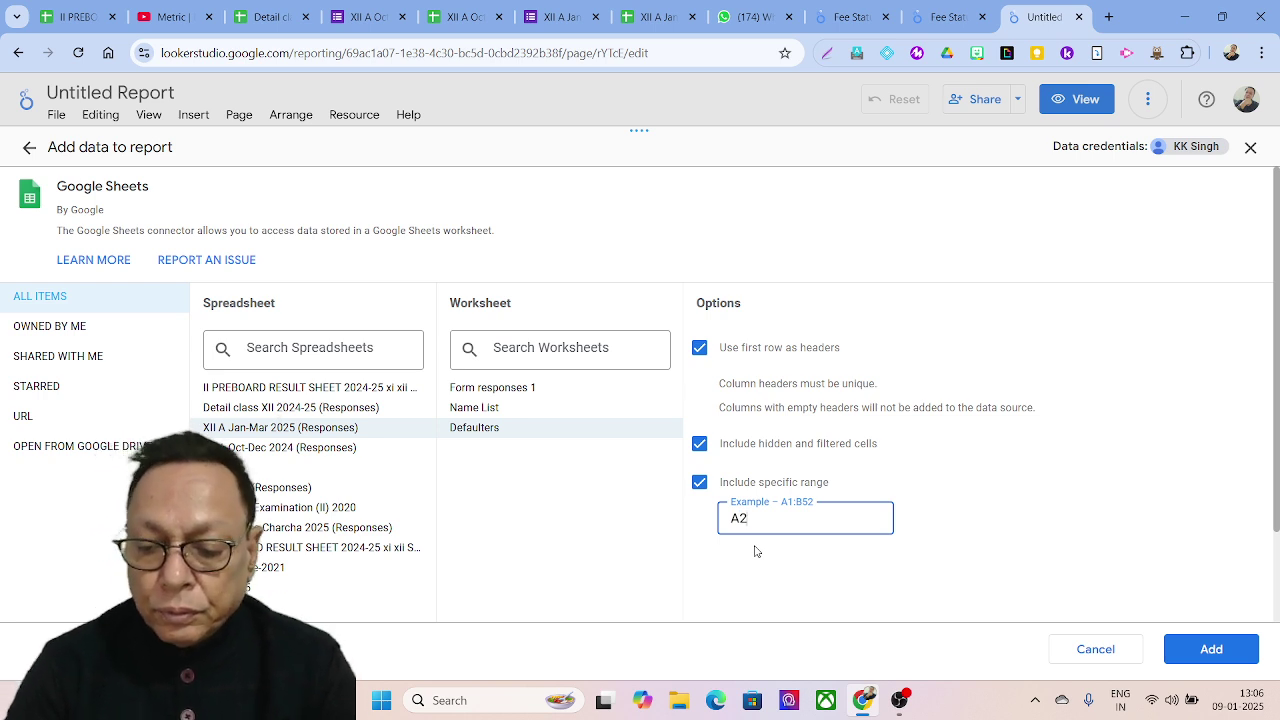
{"action": "type", "text": ":B"}
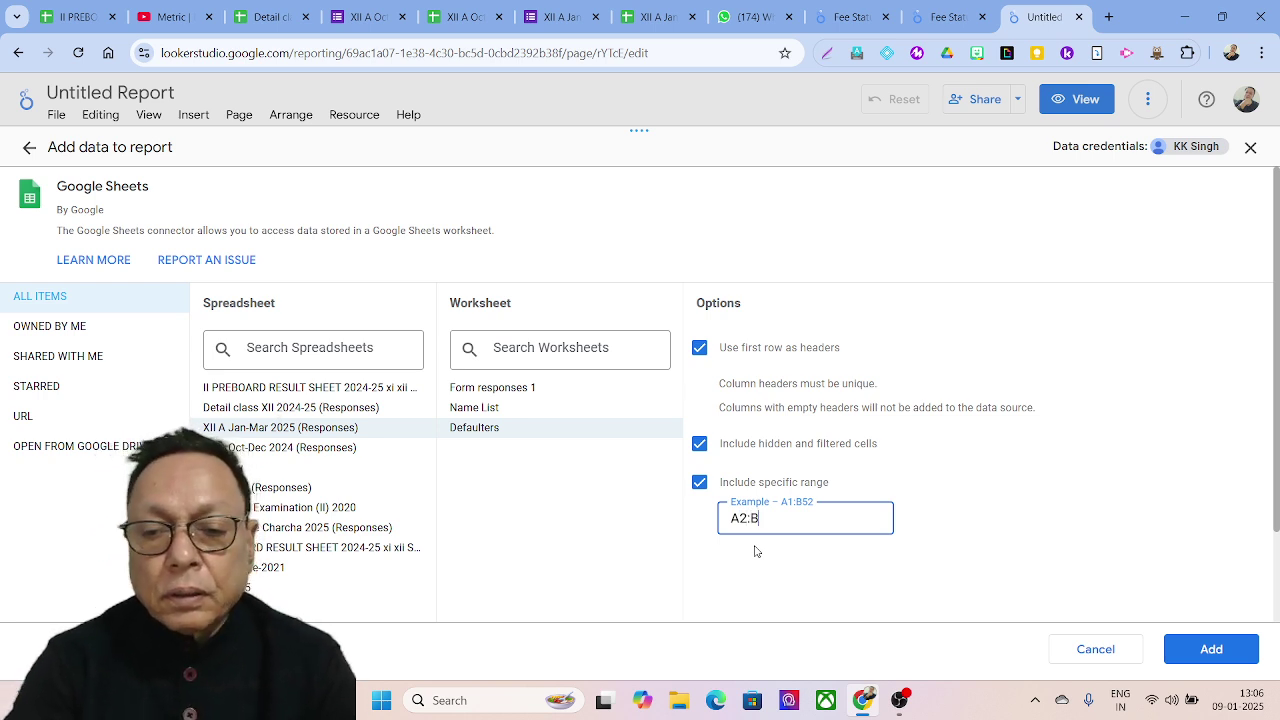
{"action": "left_click", "coordinate": [1213, 650]}
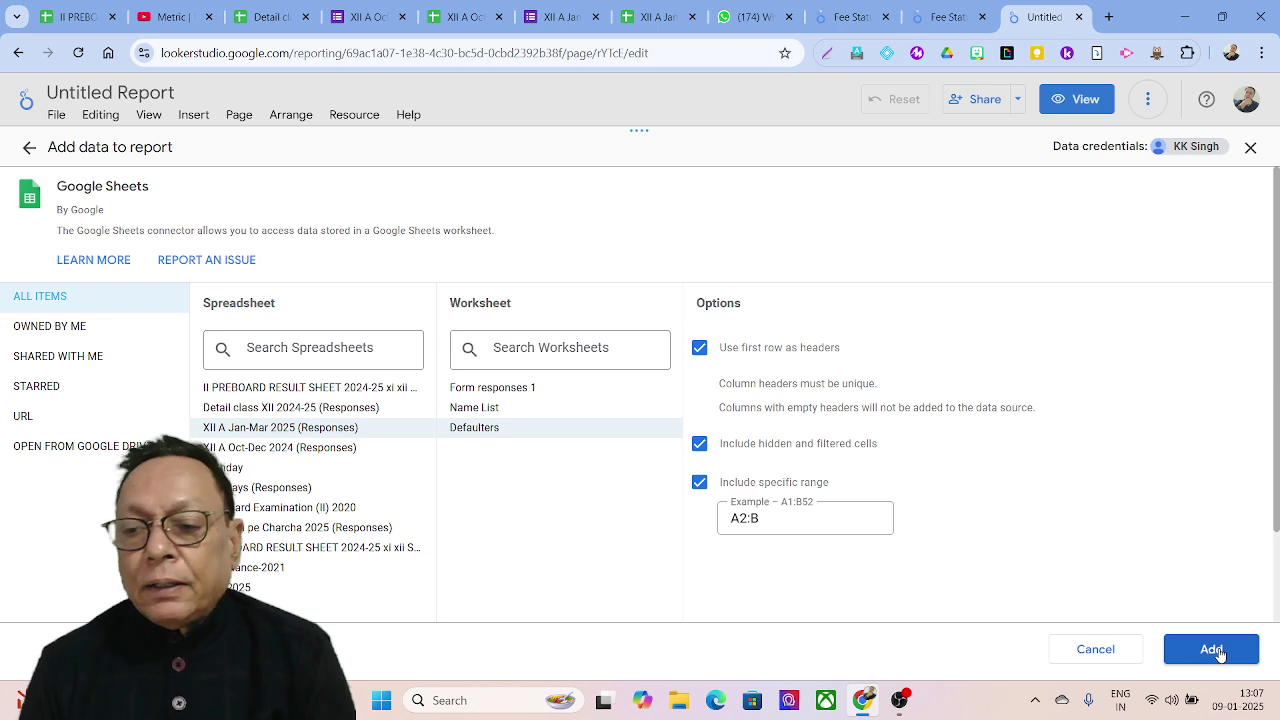
{"action": "left_click", "coordinate": [1213, 650]}
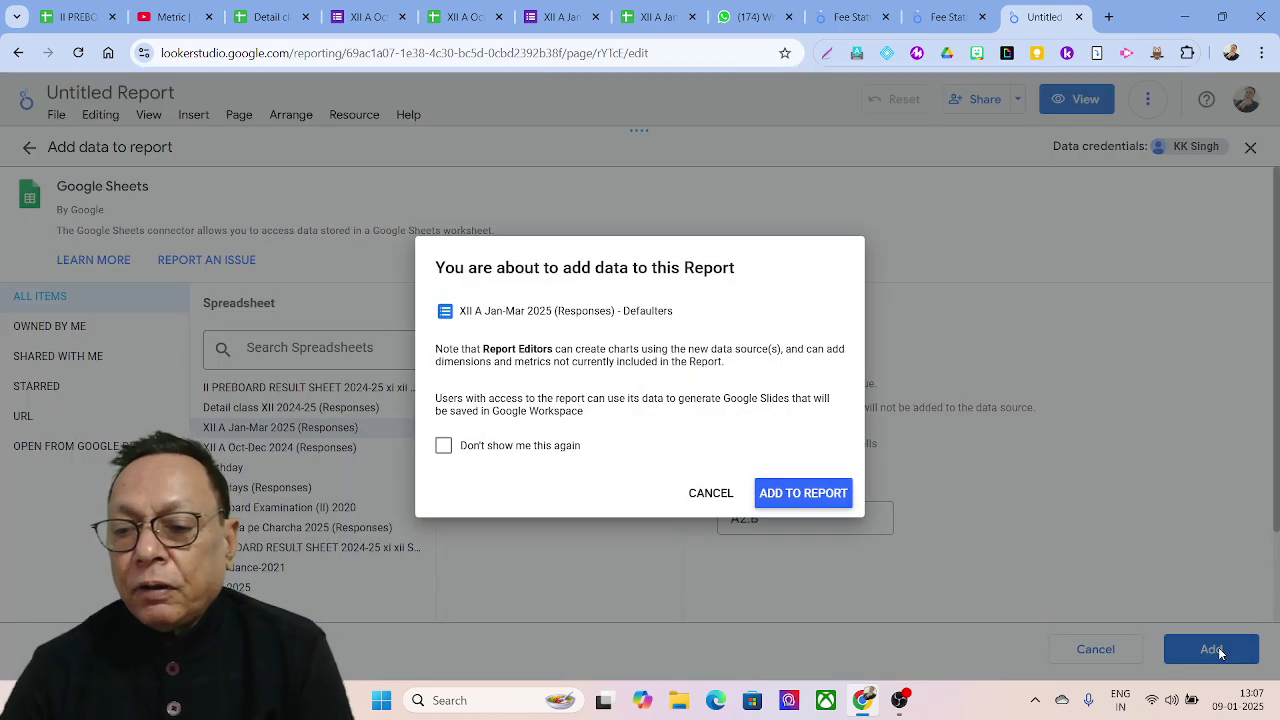
{"action": "left_click", "coordinate": [800, 500]}
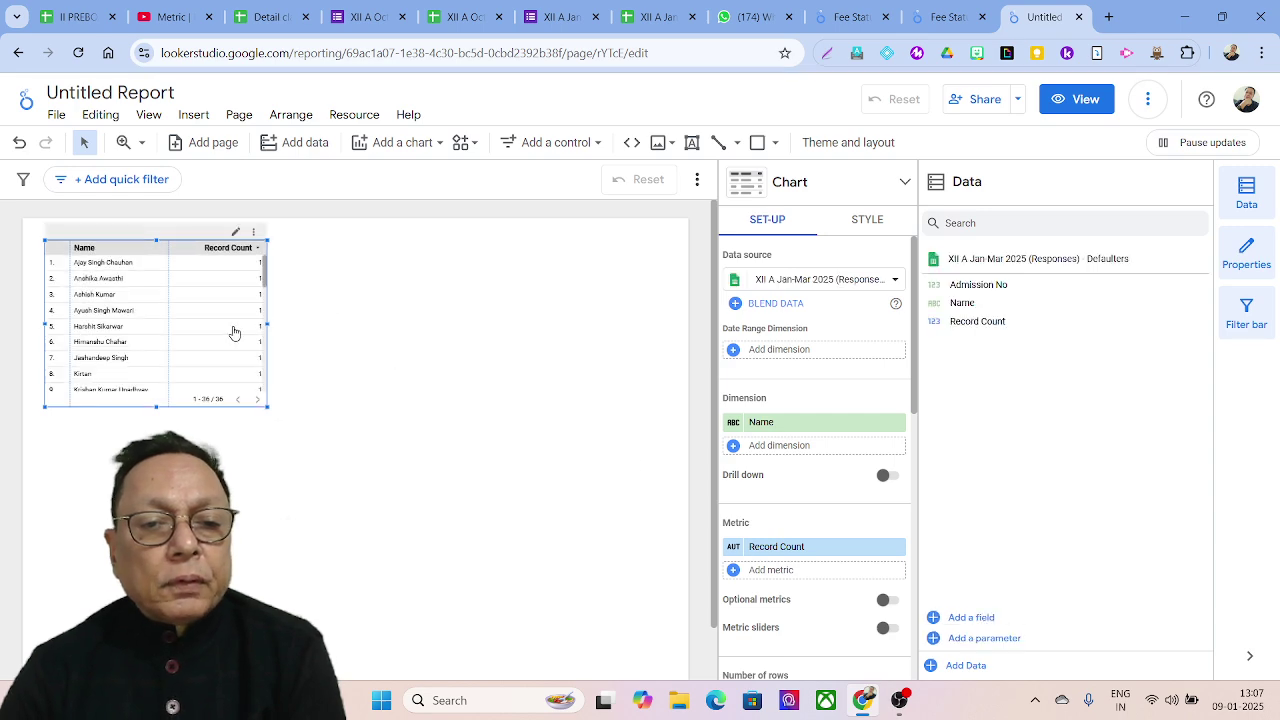
{"action": "key", "text": "Delete"}
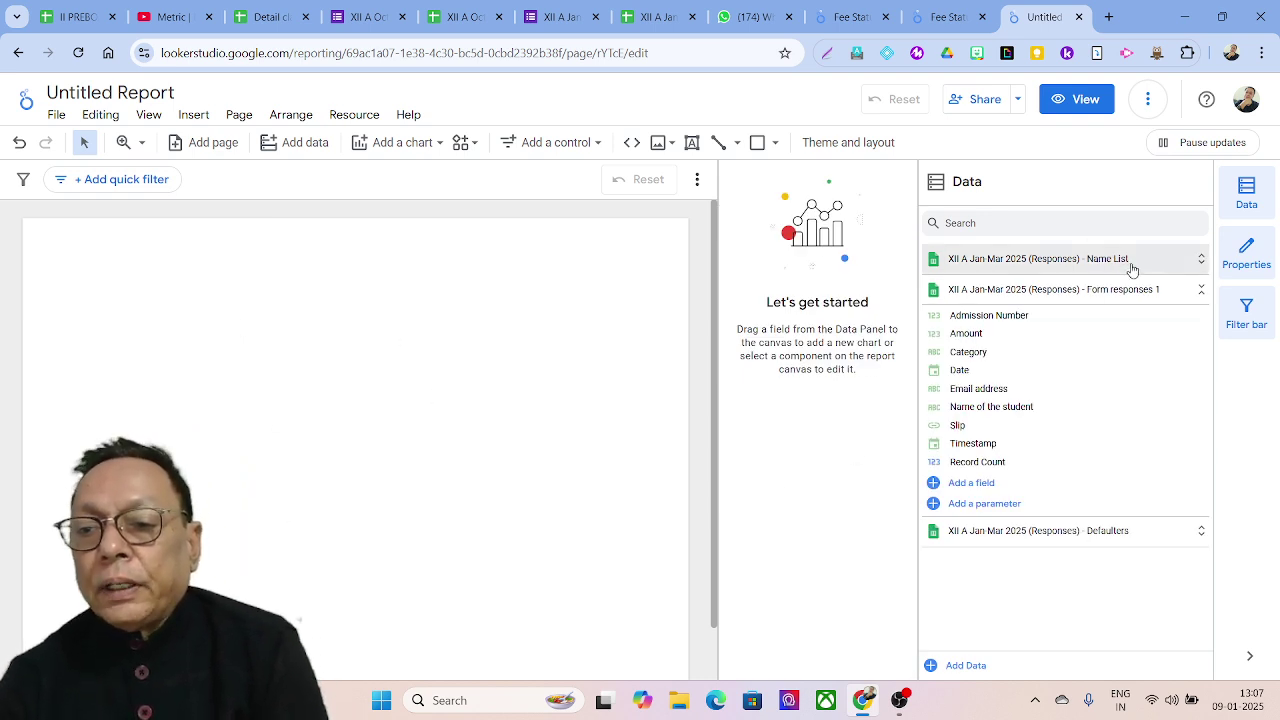
{"action": "left_click_drag", "start_coordinate": [1112, 462], "coordinate": [1104, 543]}
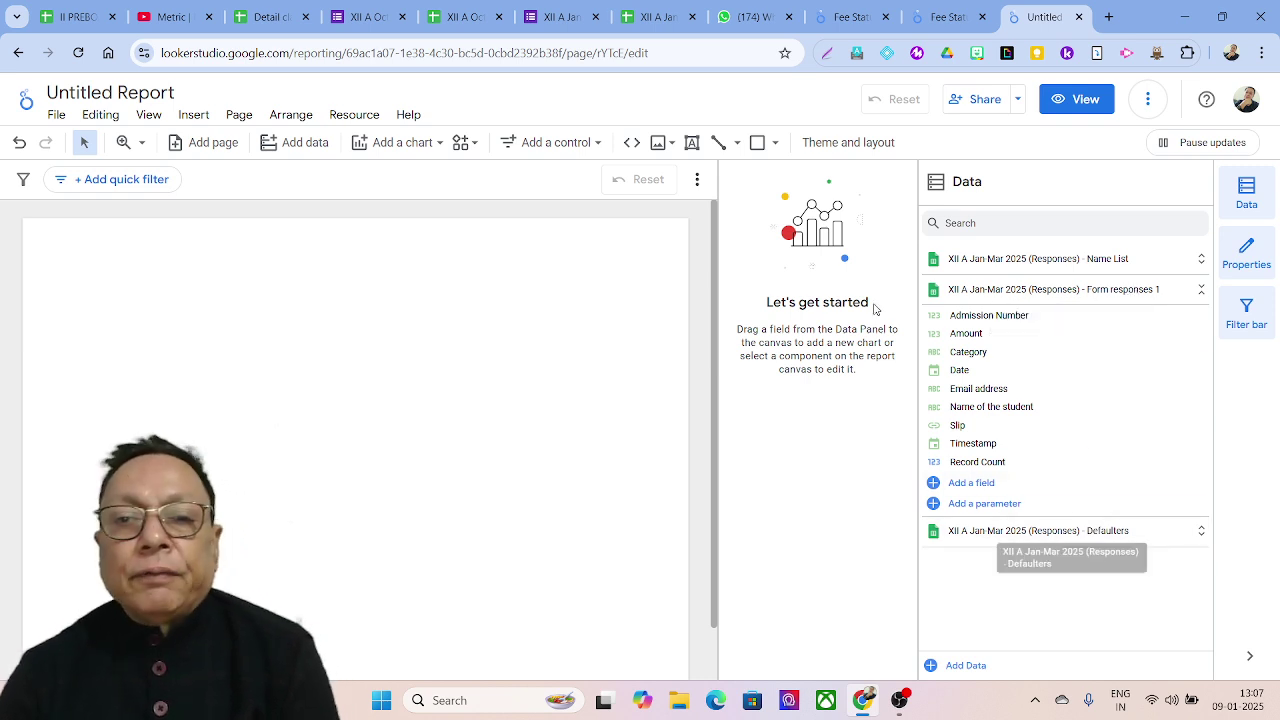
- Examine the FILTER formula in cell A3 of the Defaulters sheet and return to the Looker Studio report
{"action": "left_click", "coordinate": [648, 33]}
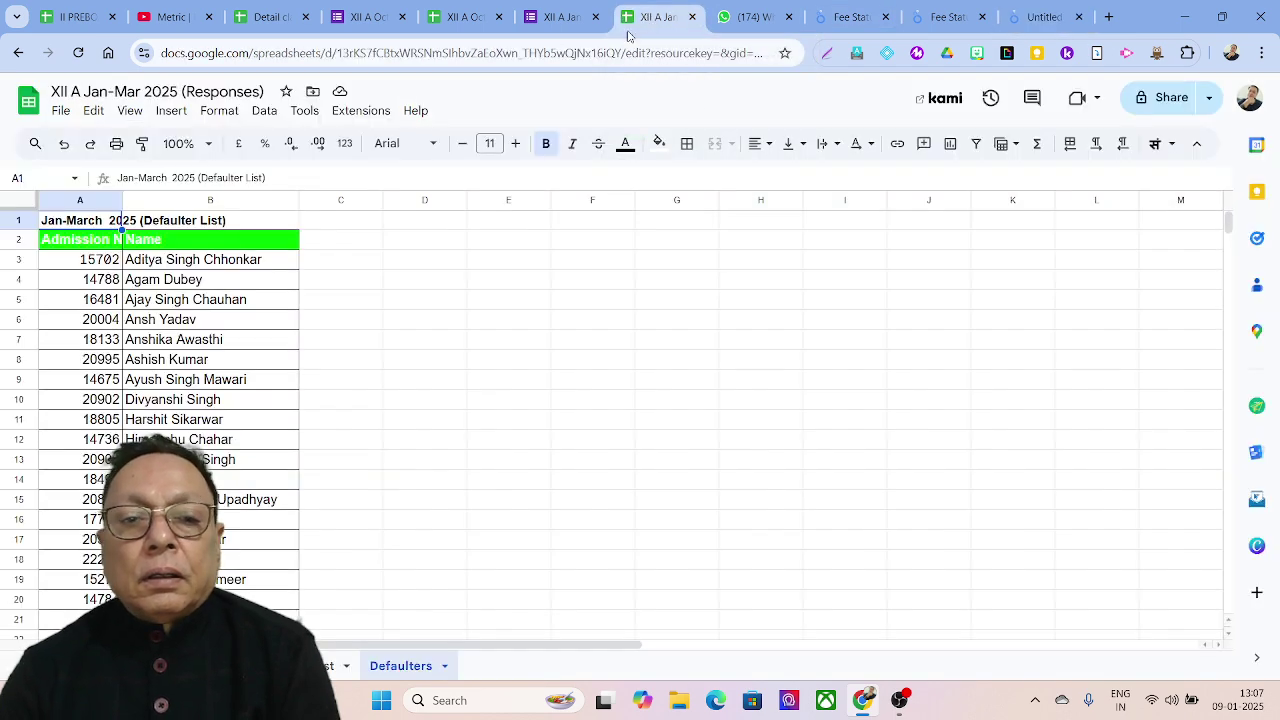
{"action": "left_click", "coordinate": [78, 265]}
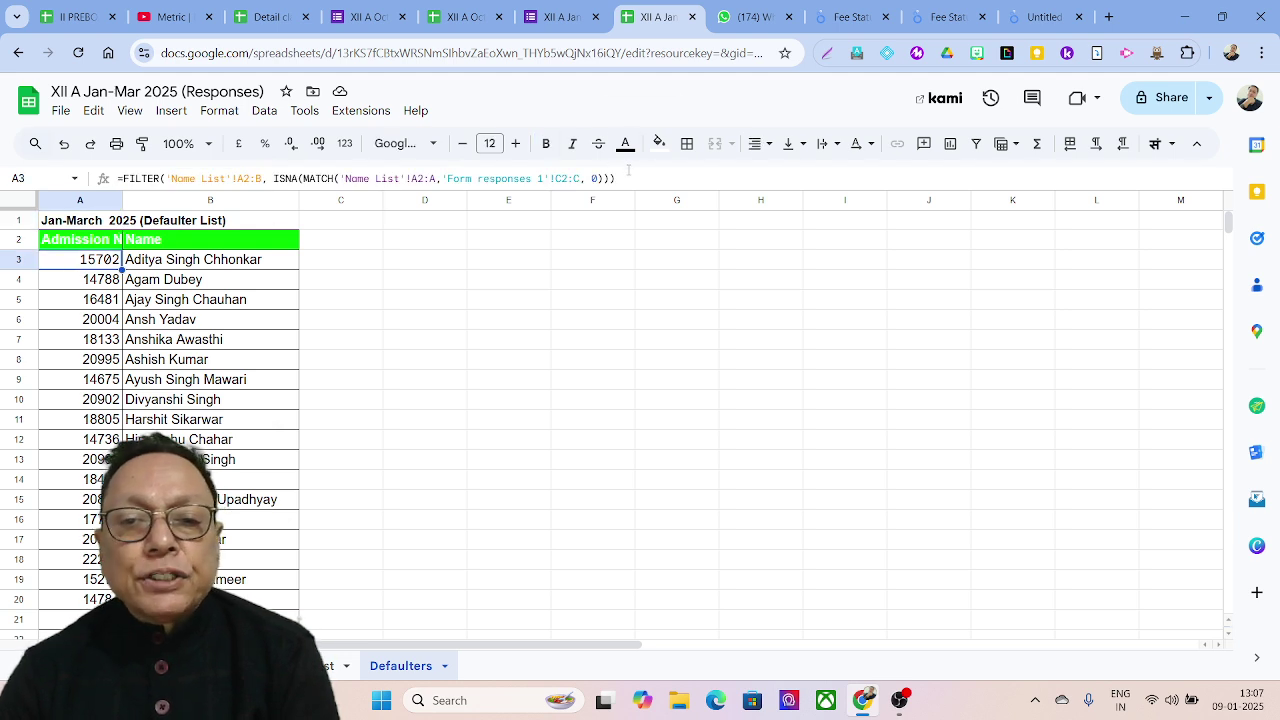
{"action": "left_click_drag", "start_coordinate": [623, 179], "coordinate": [121, 206]}
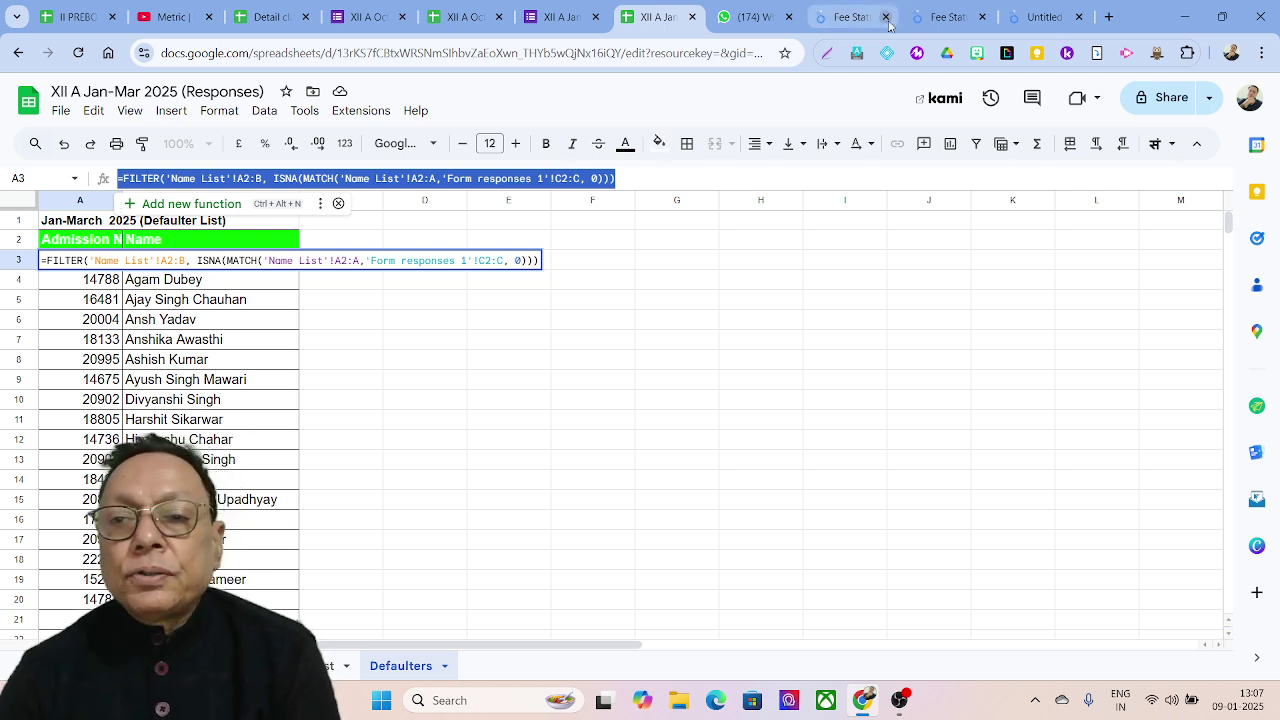
{"action": "left_click", "coordinate": [1042, 17]}
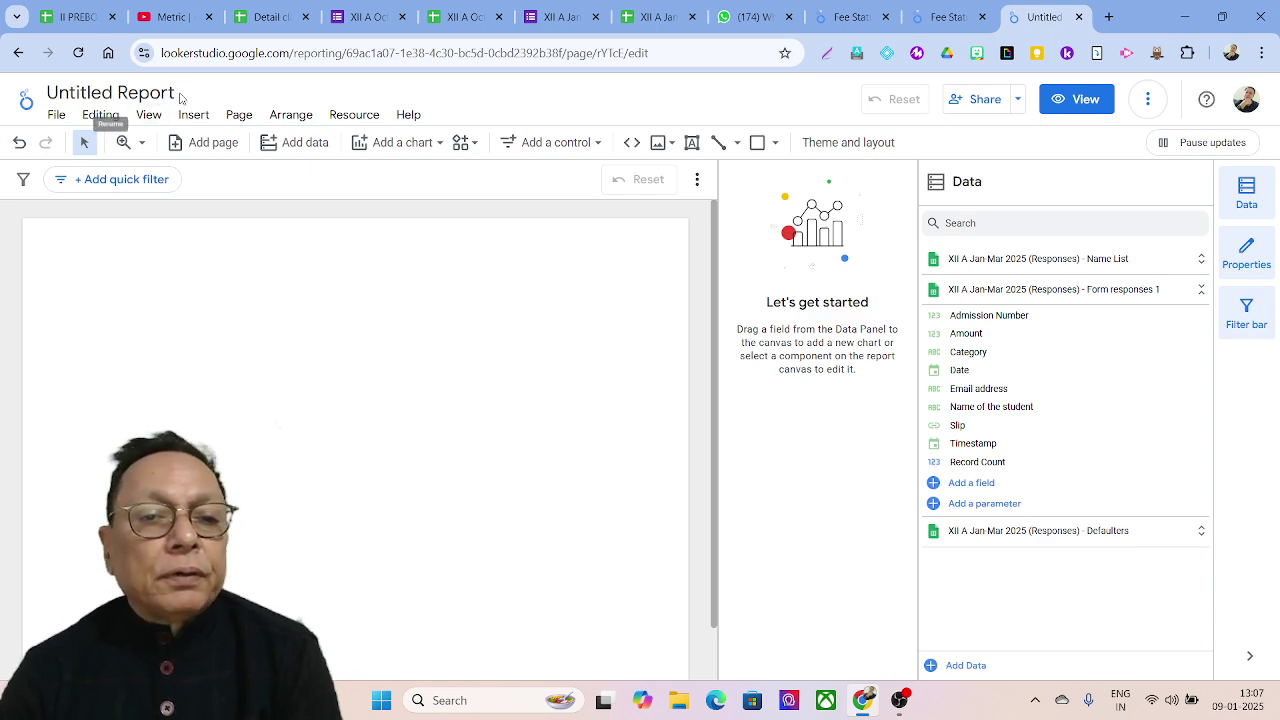
- Rename the untitled report as Dashboard on Projects
{"action": "left_click_drag", "start_coordinate": [175, 92], "coordinate": [44, 95]}
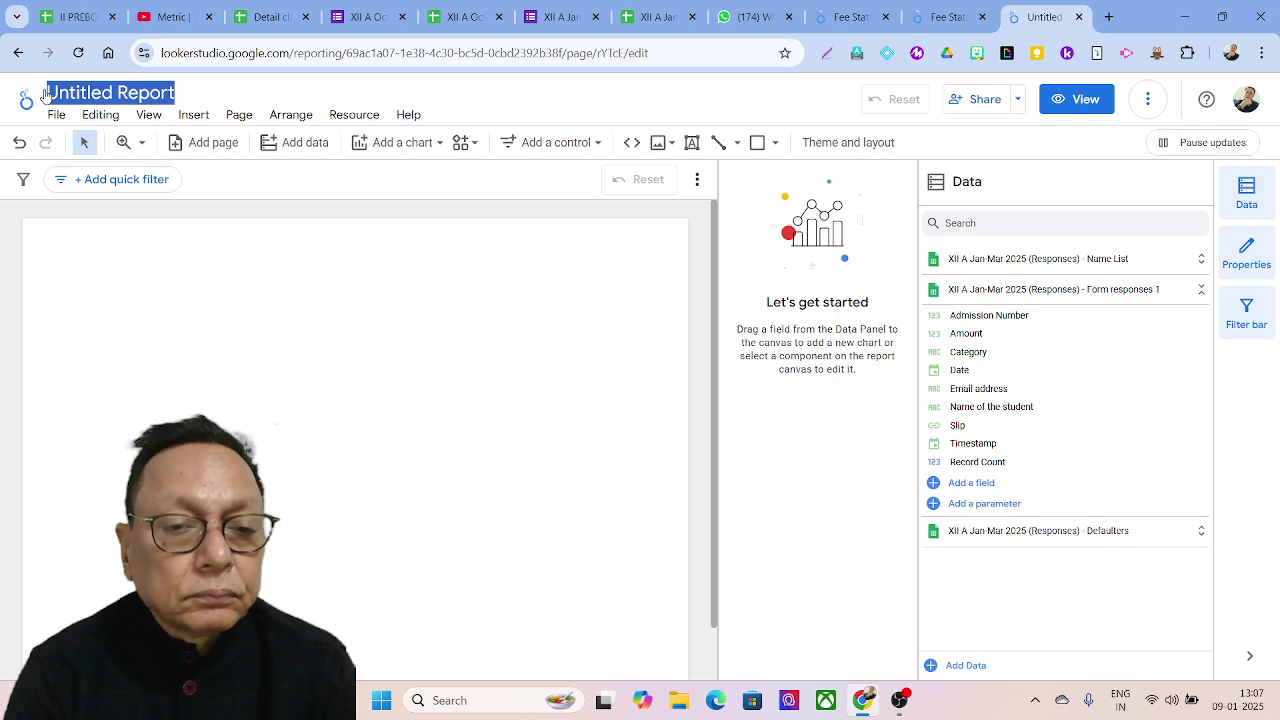
{"action": "type", "text": "Dash"}
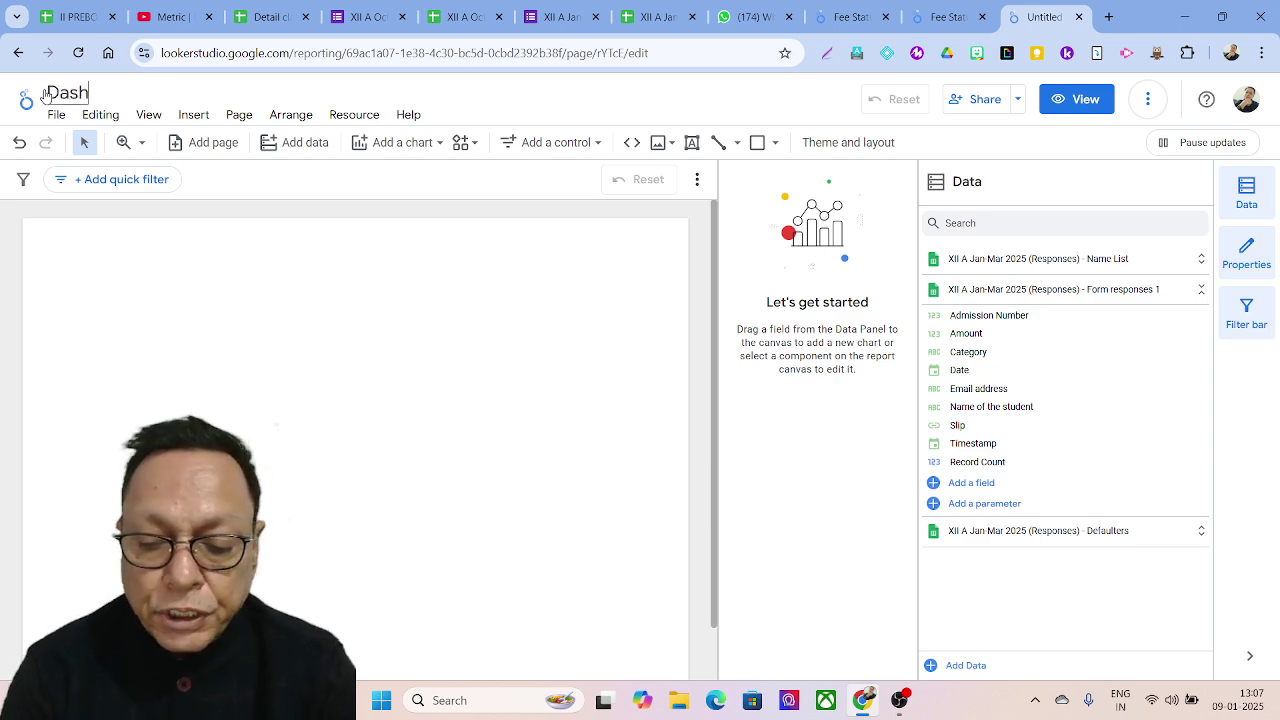
{"action": "type", "text": "board"}
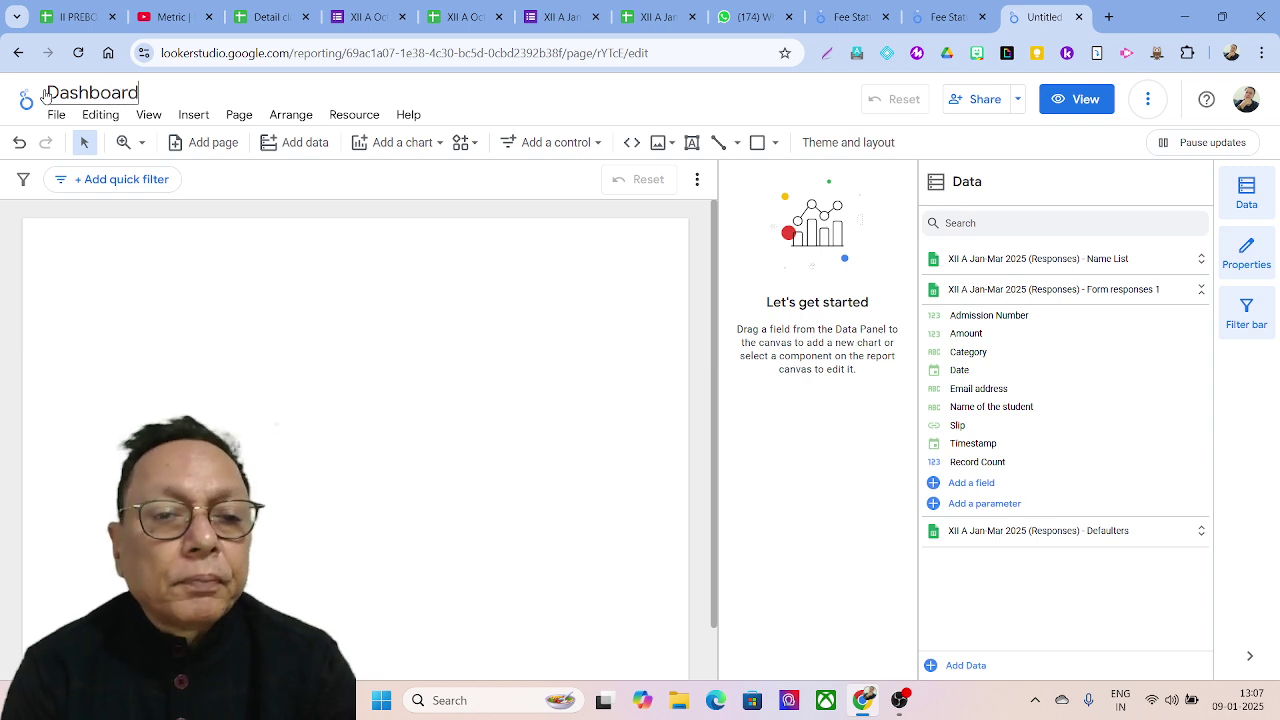
{"action": "type", "text": " on"}
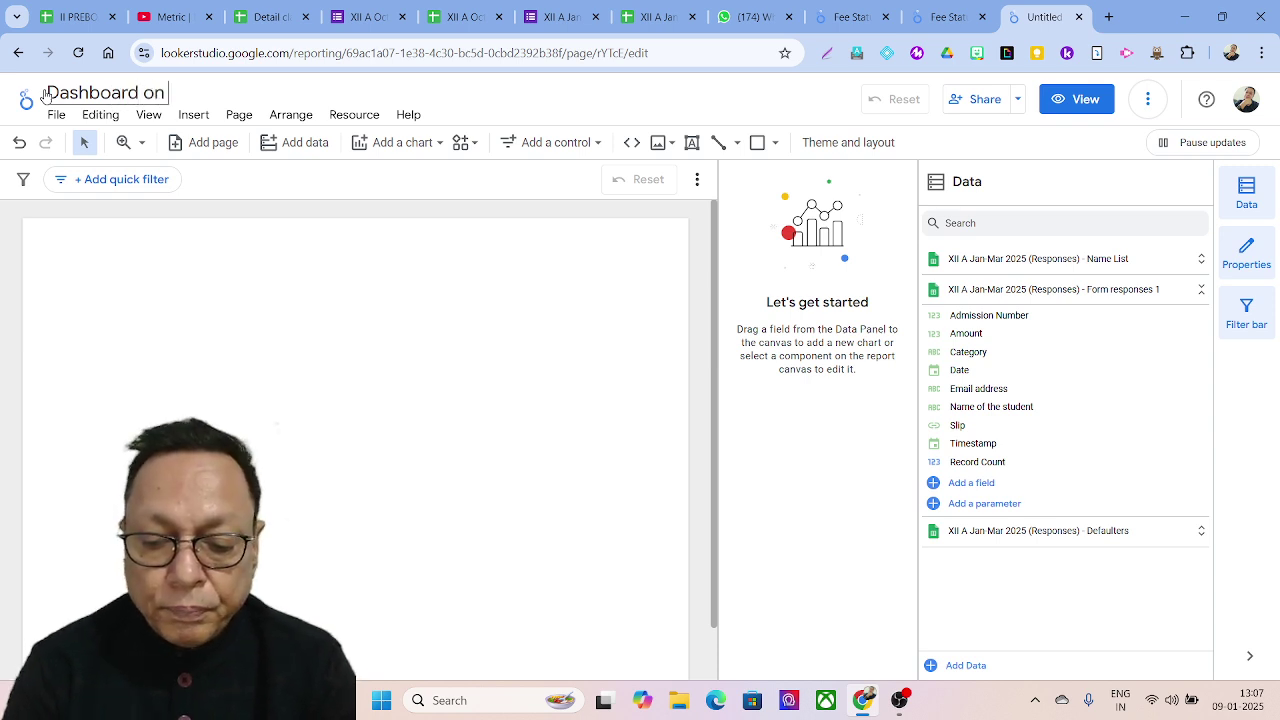
{"action": "type", "text": " Projects"}
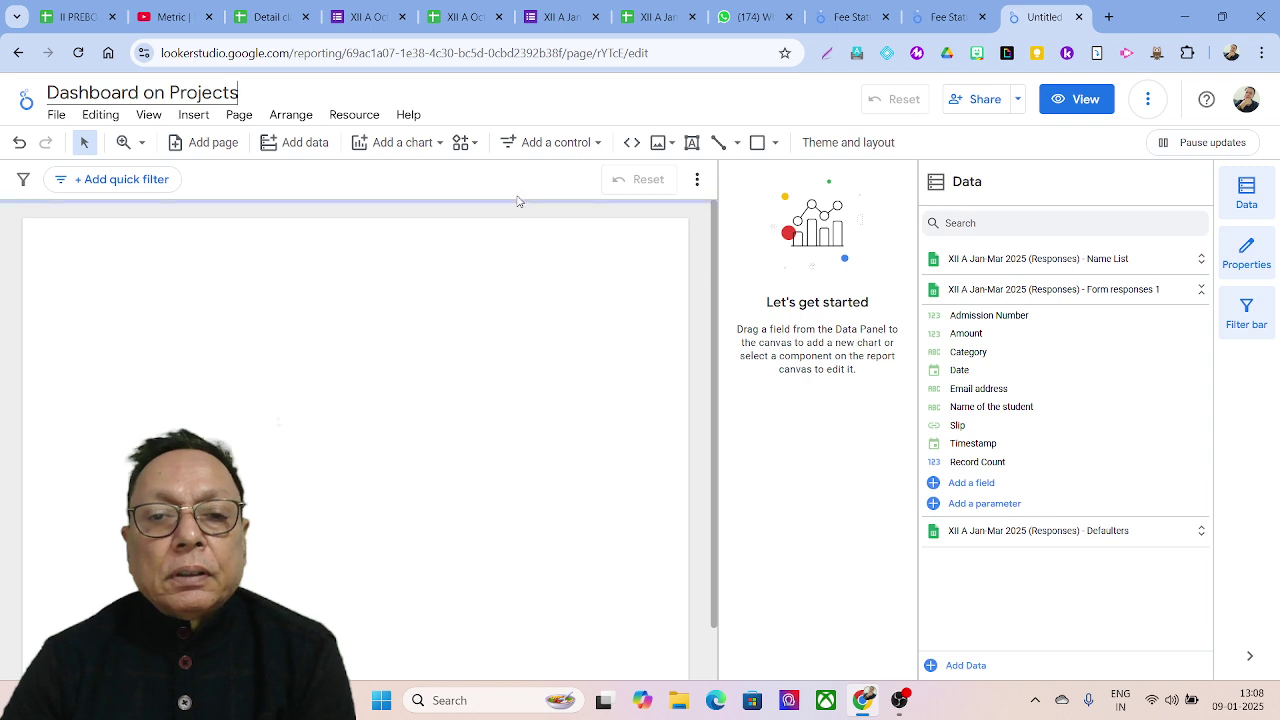
- Set the current page's canvas size to a width of 1920 px and a height of 1080 px
{"action": "left_click", "coordinate": [240, 128]}
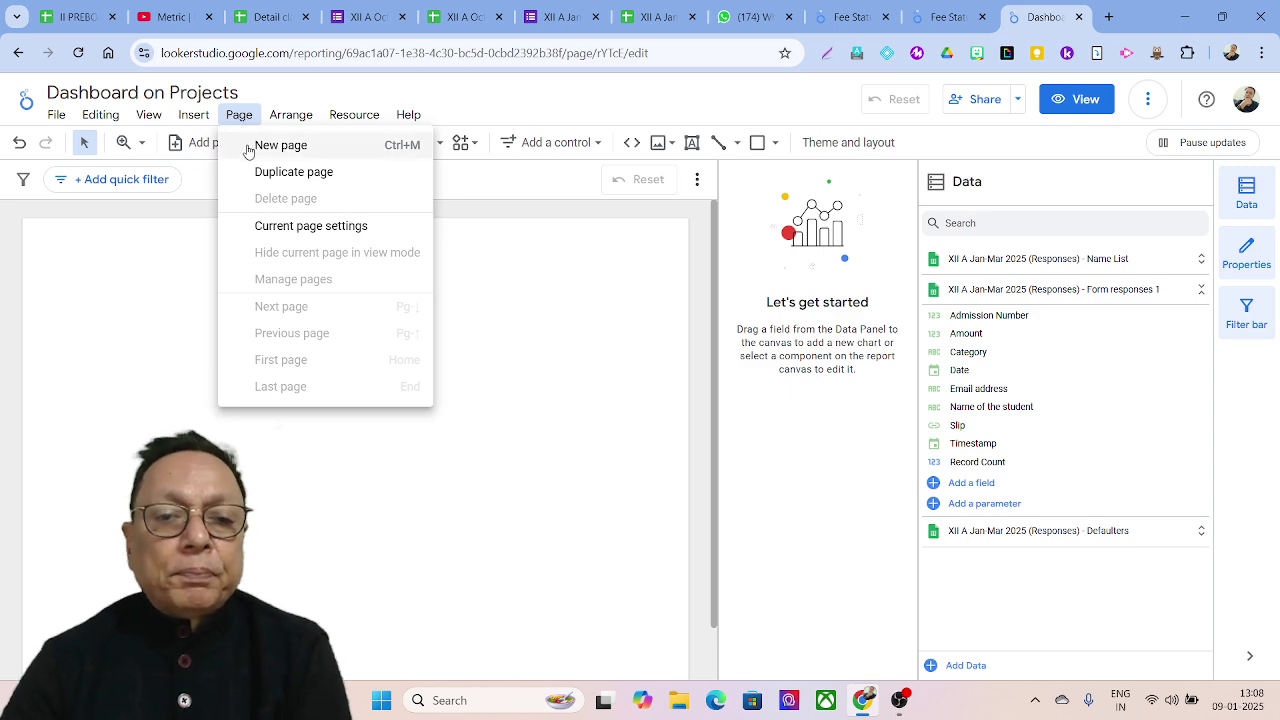
{"action": "left_click", "coordinate": [265, 238]}
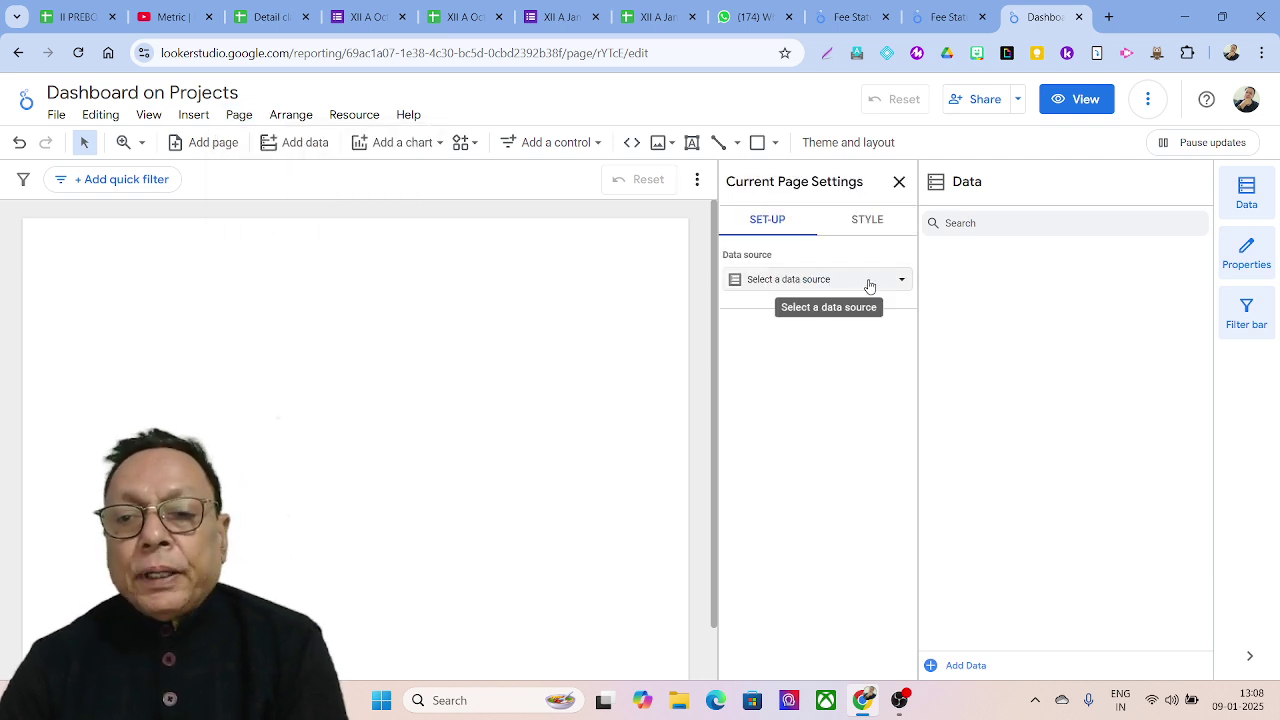
{"action": "left_click", "coordinate": [876, 221]}
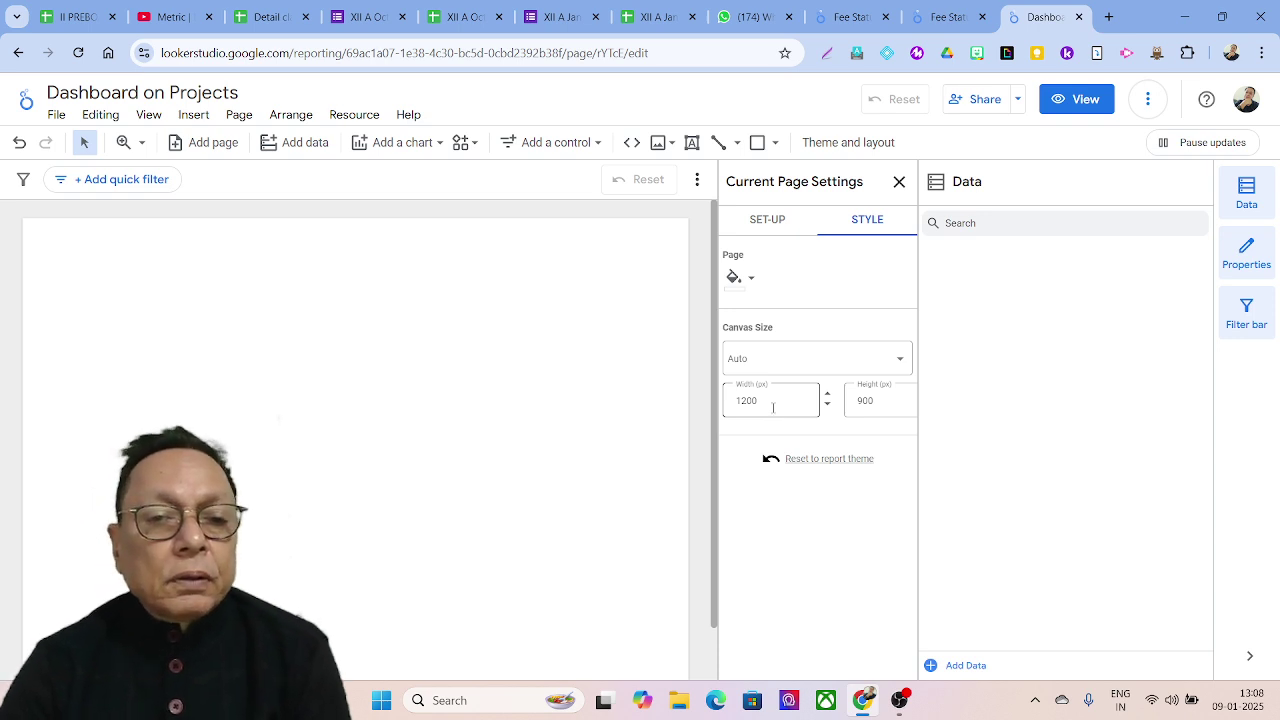
{"action": "left_click", "coordinate": [759, 402]}
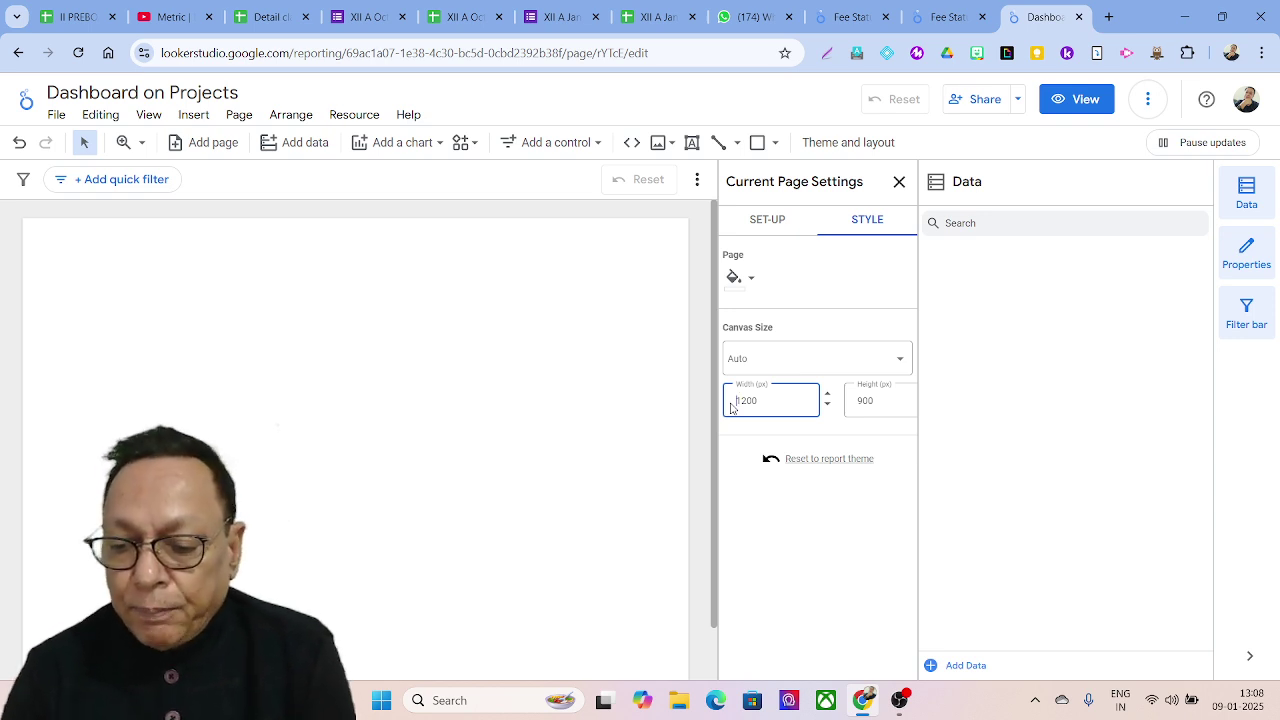
{"action": "key", "text": "BackSpace"}
{"action": "key", "text": "BackSpace"}
{"action": "key", "text": "BackSpace"}
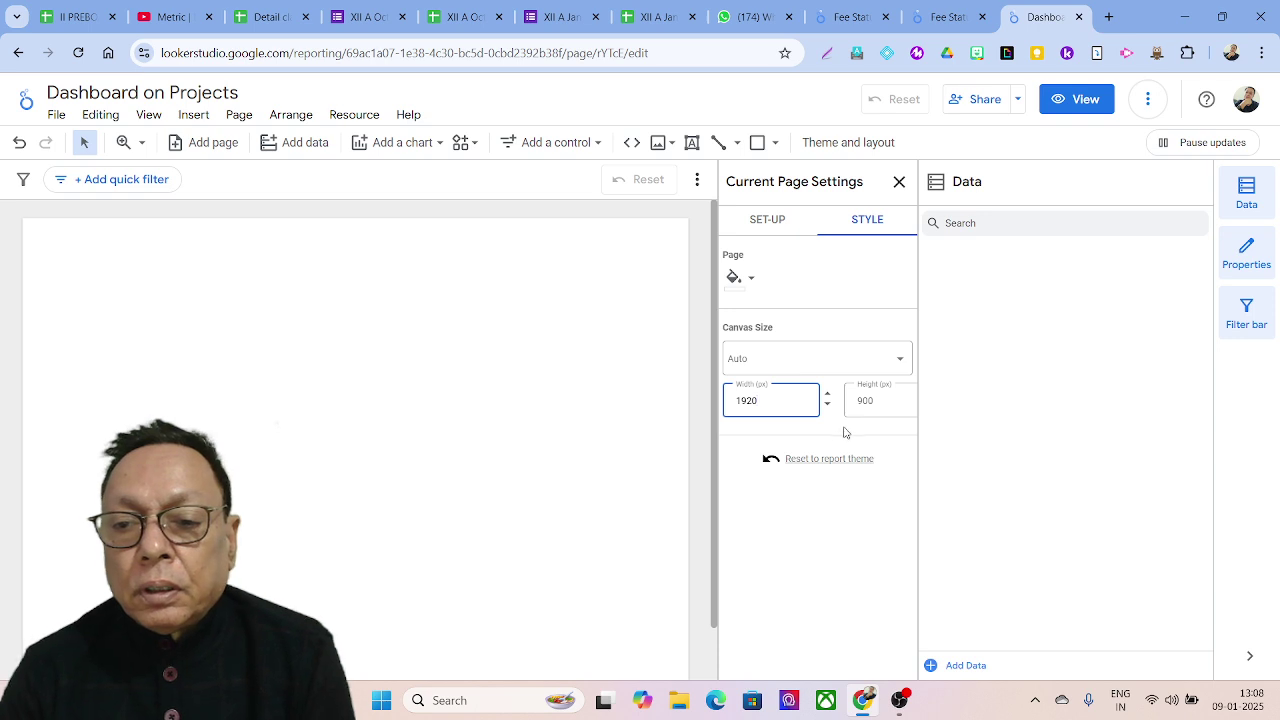
{"action": "left_click", "coordinate": [862, 401]}
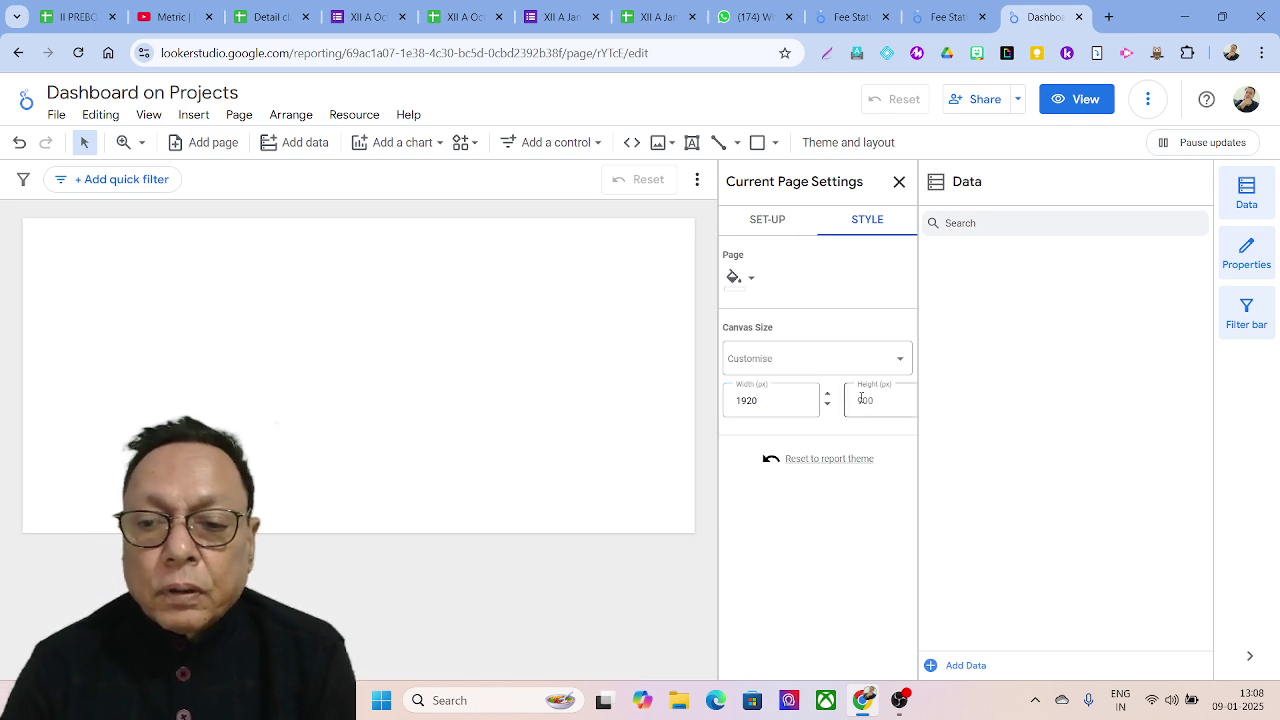
{"action": "left_click", "coordinate": [861, 399]}
{"action": "double_click", "coordinate": [861, 401]}
{"action": "type", "text": "108"}
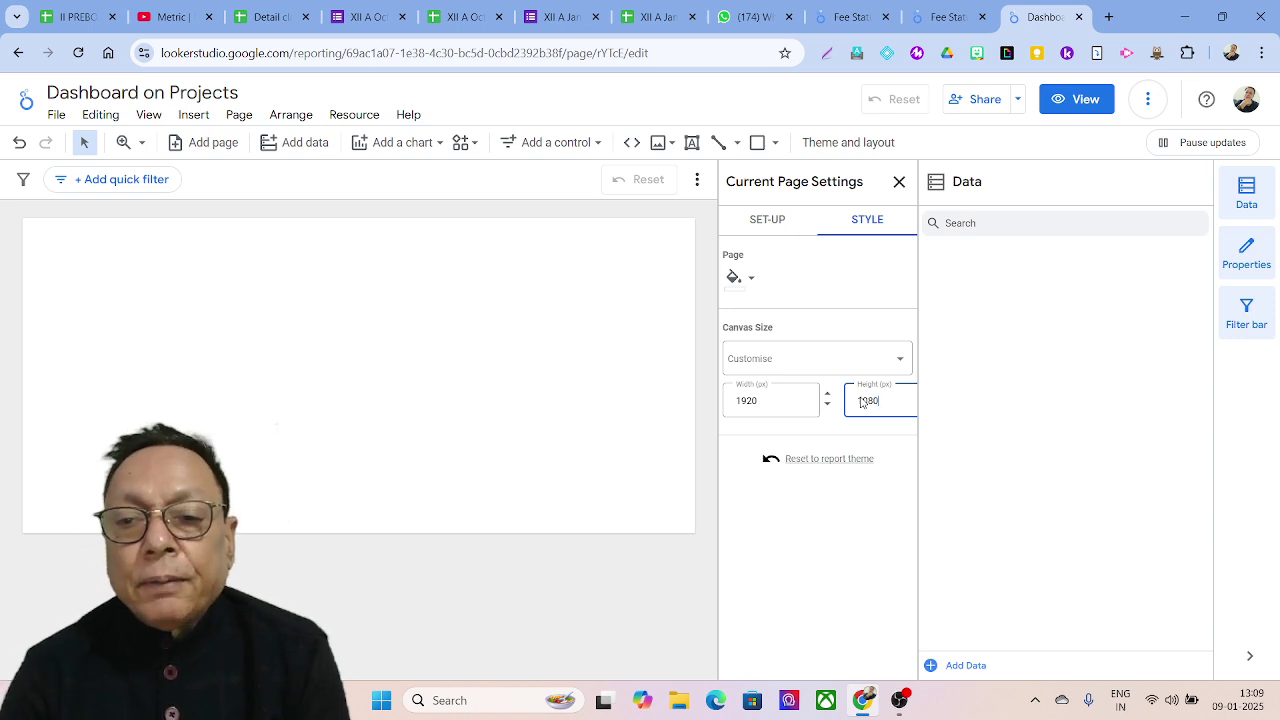
{"action": "type", "text": "0"}
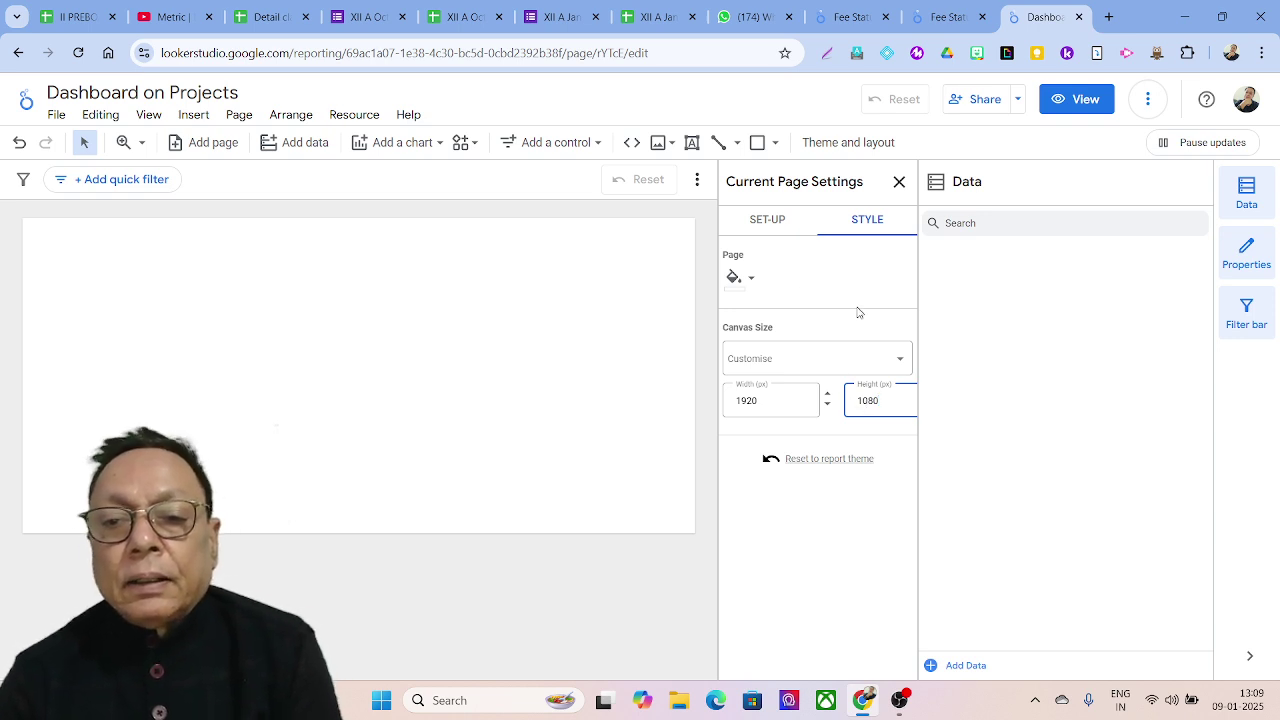
- Set the page background colour to orange-red
{"action": "left_click", "coordinate": [743, 280]}
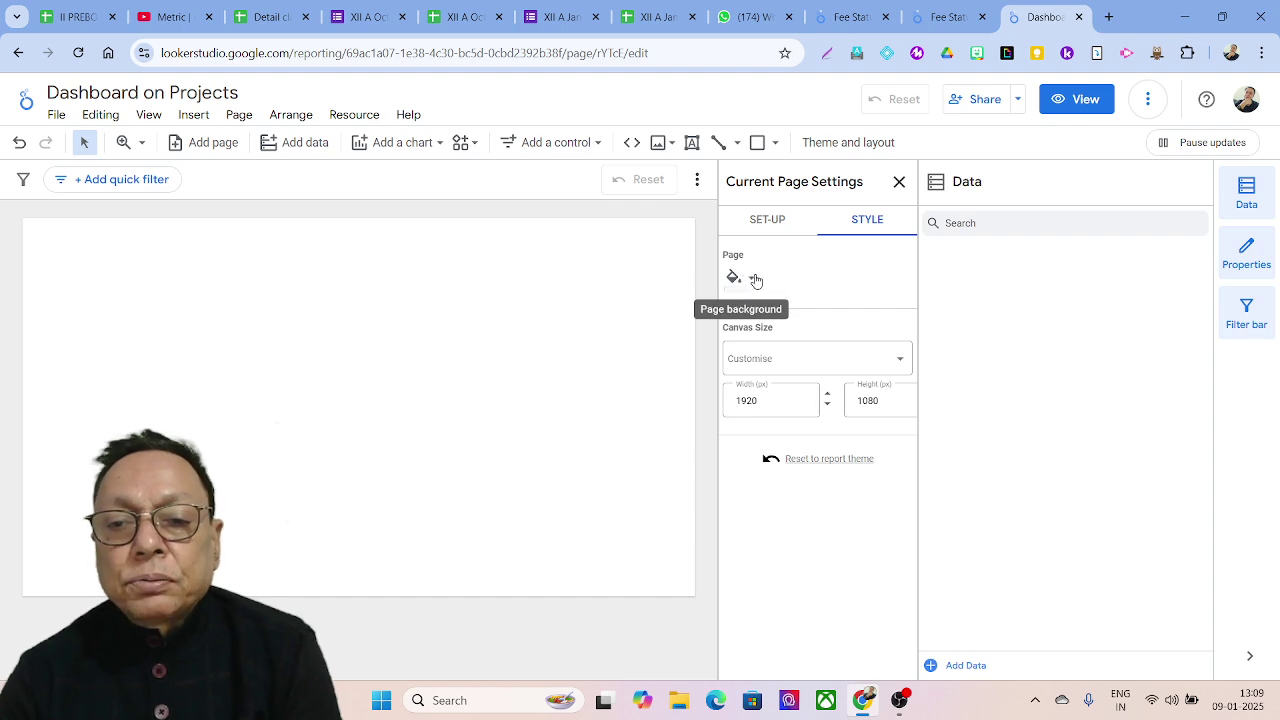
{"action": "left_click", "coordinate": [756, 281]}
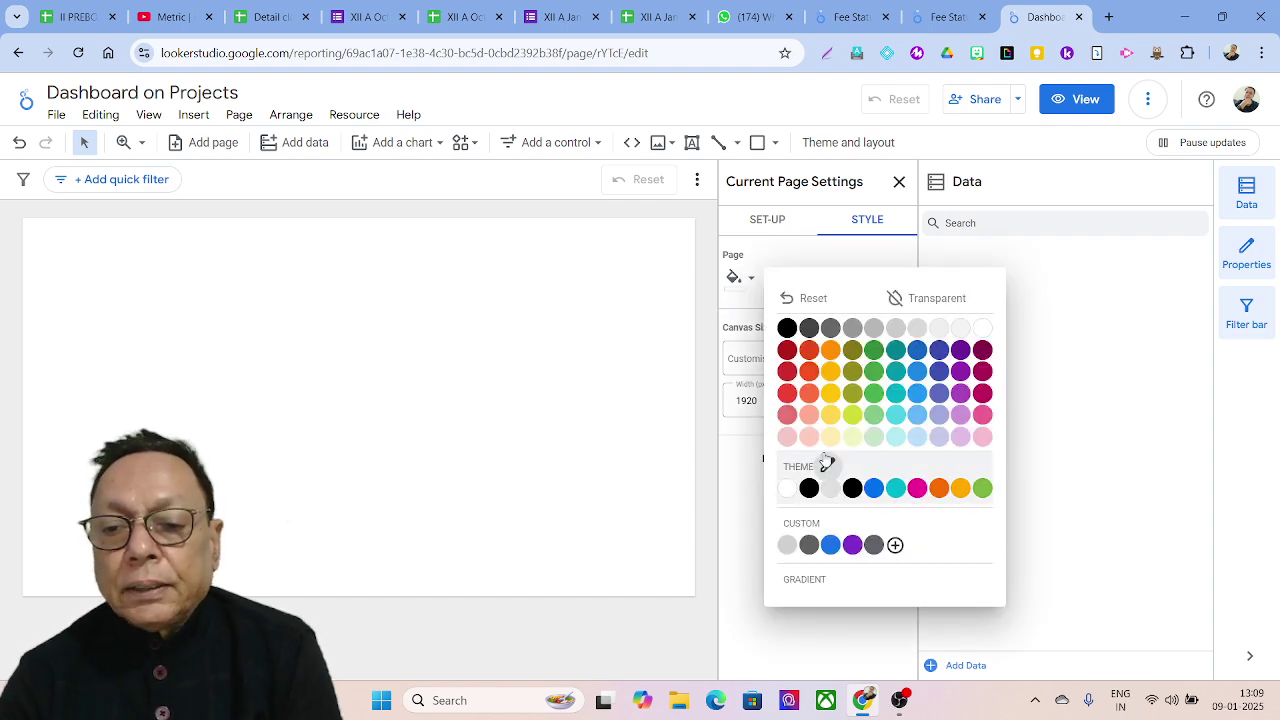
{"action": "left_click", "coordinate": [809, 373]}
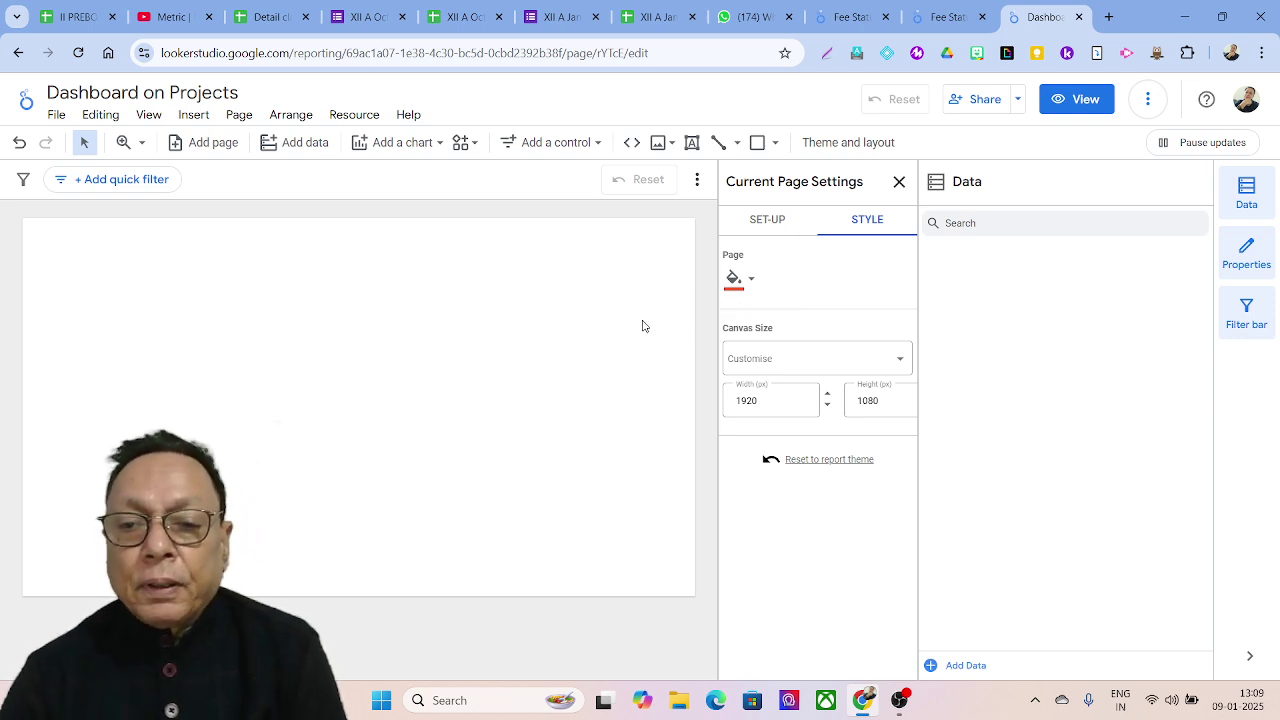
- Start a custom linear gradient for the page background at a 0° angle with dark blue as its first colour
{"action": "left_click", "coordinate": [751, 283]}
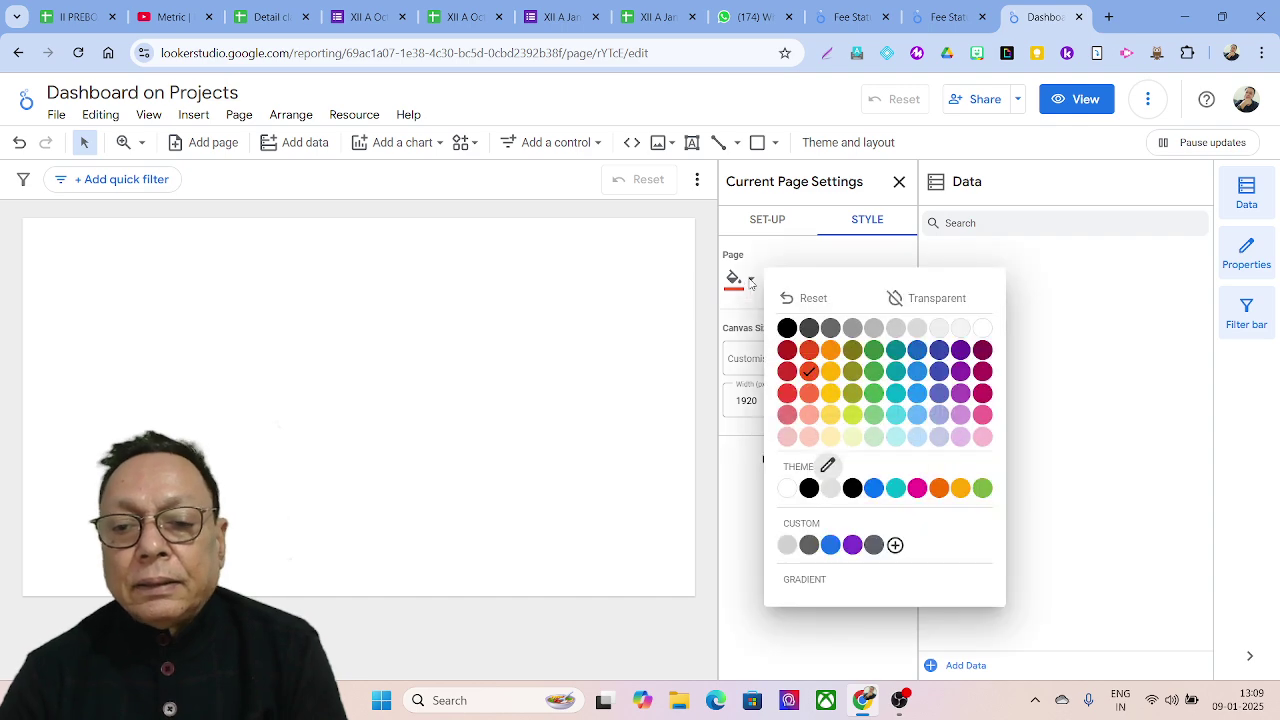
{"action": "left_click", "coordinate": [806, 580]}
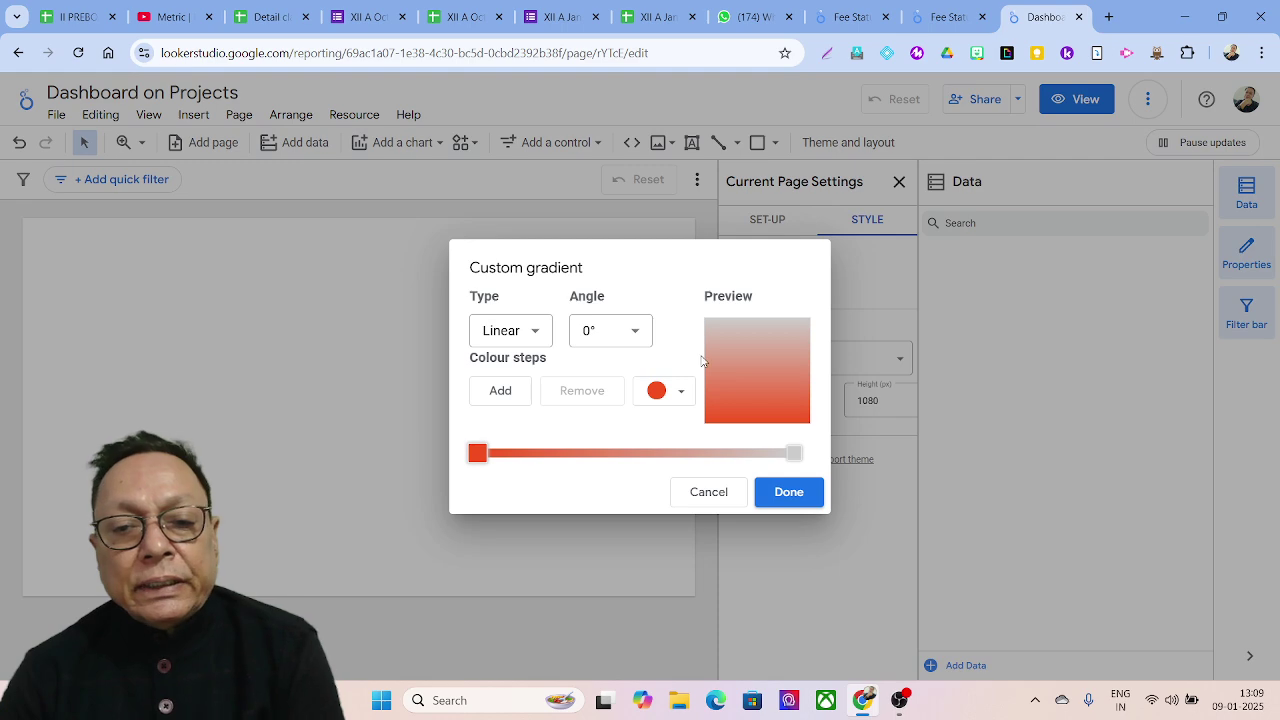
{"action": "left_click", "coordinate": [538, 340]}
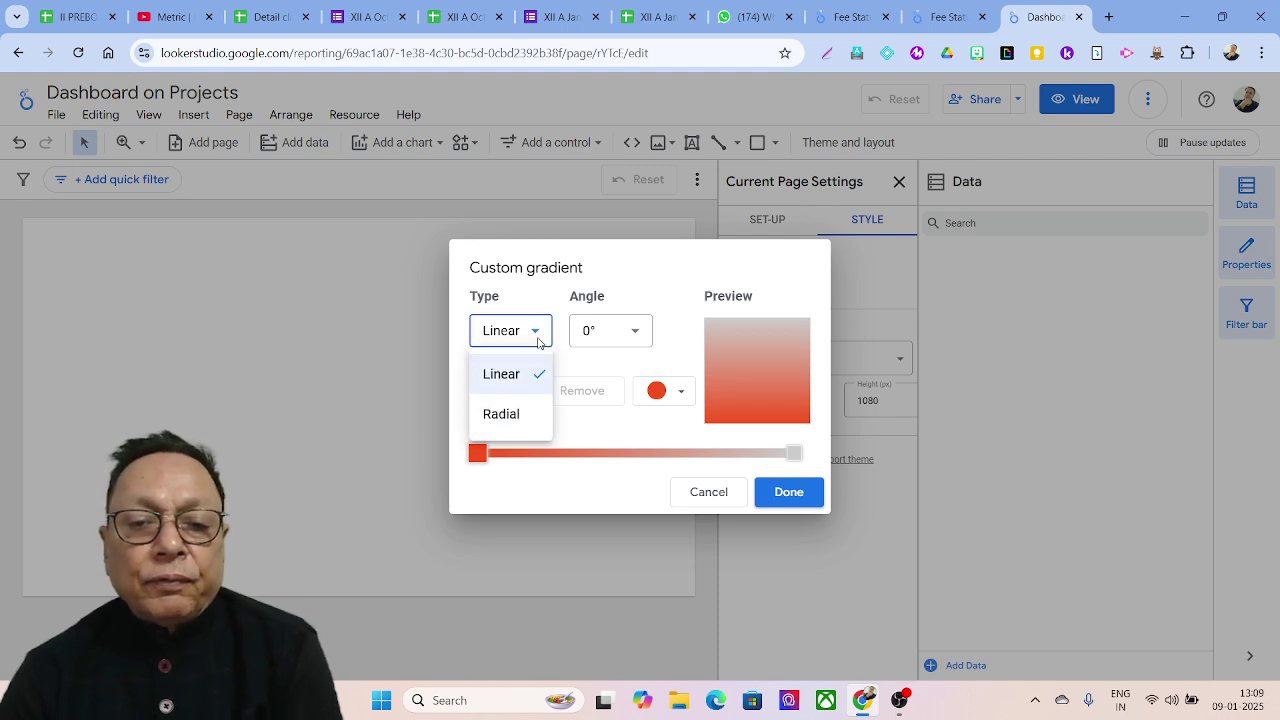
{"action": "left_click", "coordinate": [536, 338]}
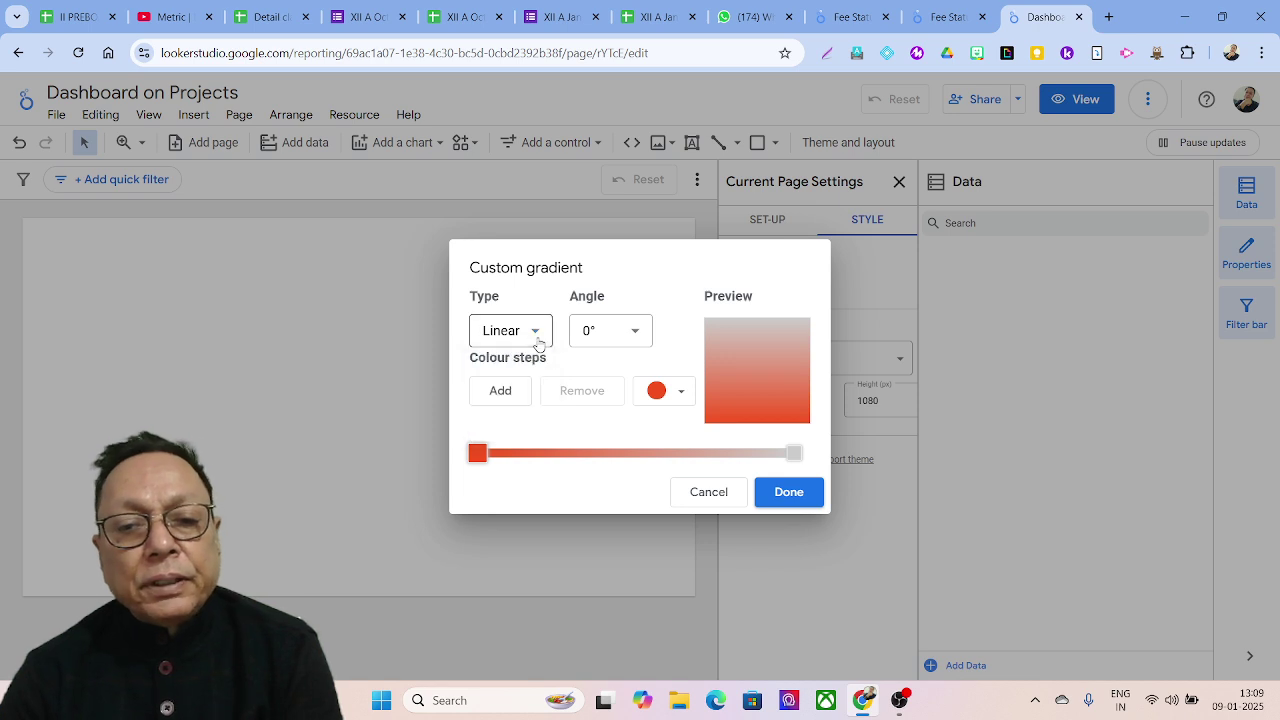
{"action": "left_click", "coordinate": [679, 393]}
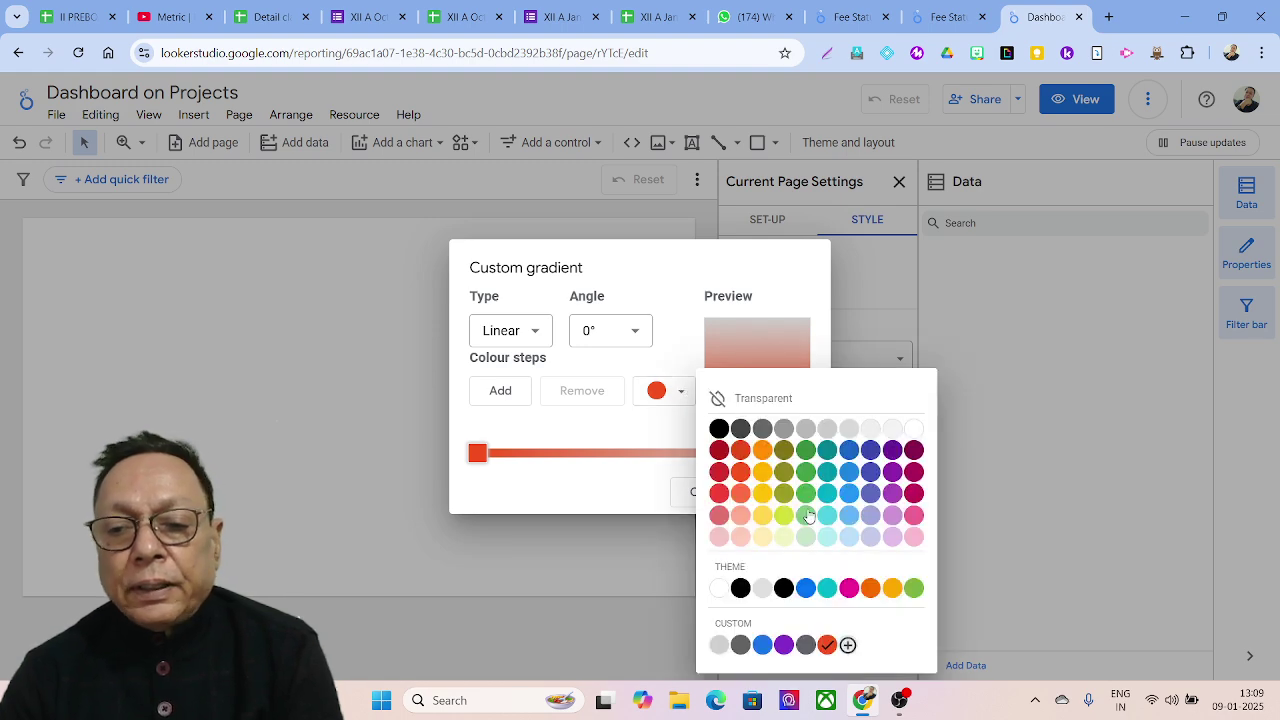
{"action": "left_click", "coordinate": [849, 451]}
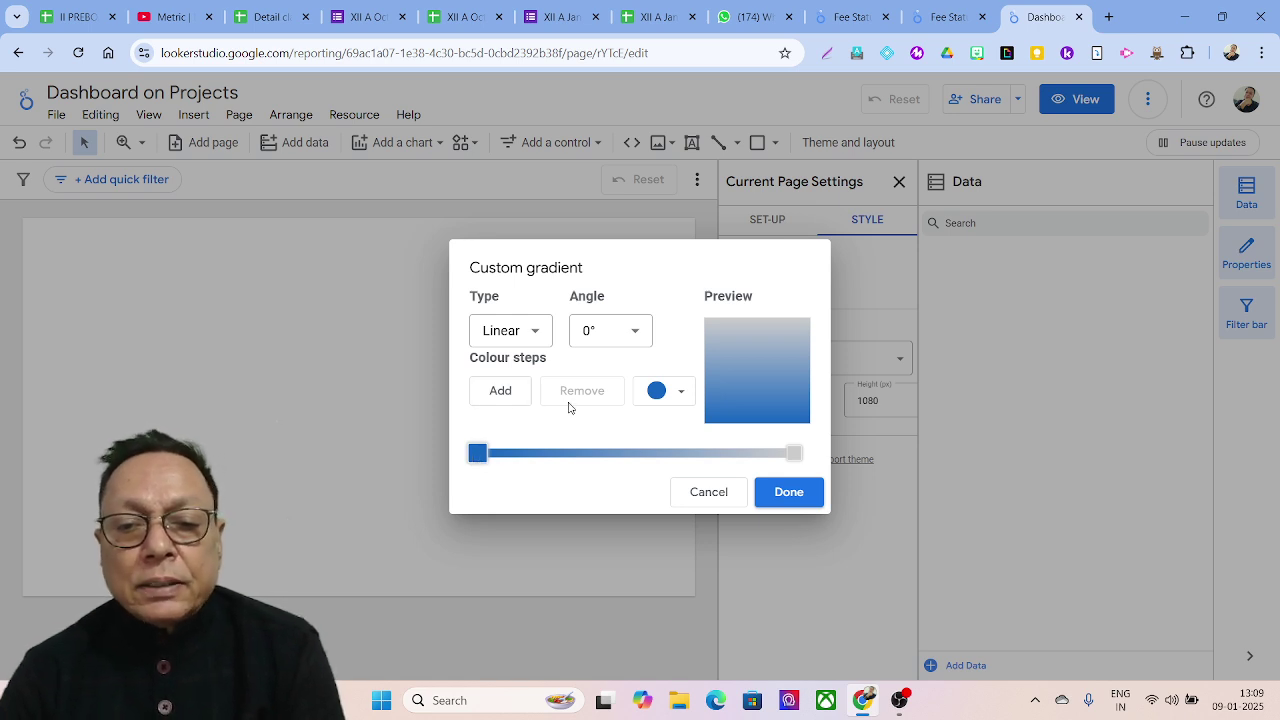
- Add two intermediate colour steps to the gradient, one medium blue at the middle and one light blue beyond it
{"action": "left_click", "coordinate": [508, 398]}
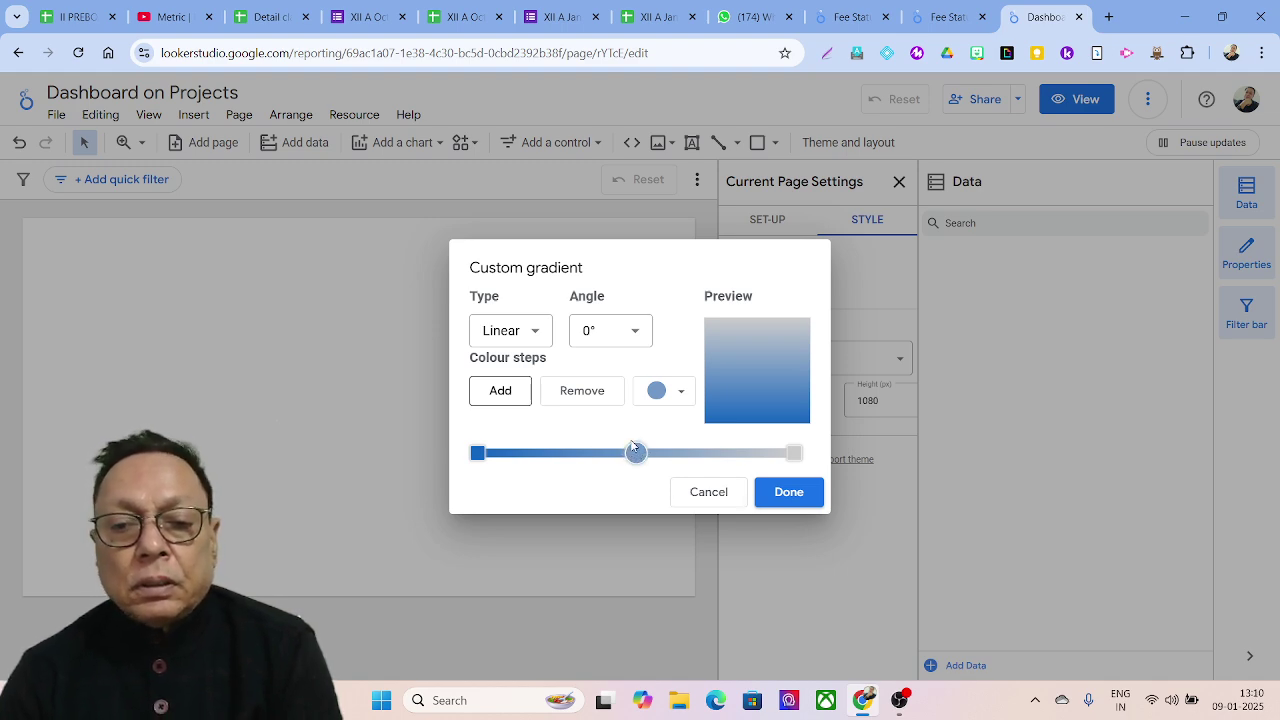
{"action": "left_click", "coordinate": [680, 394]}
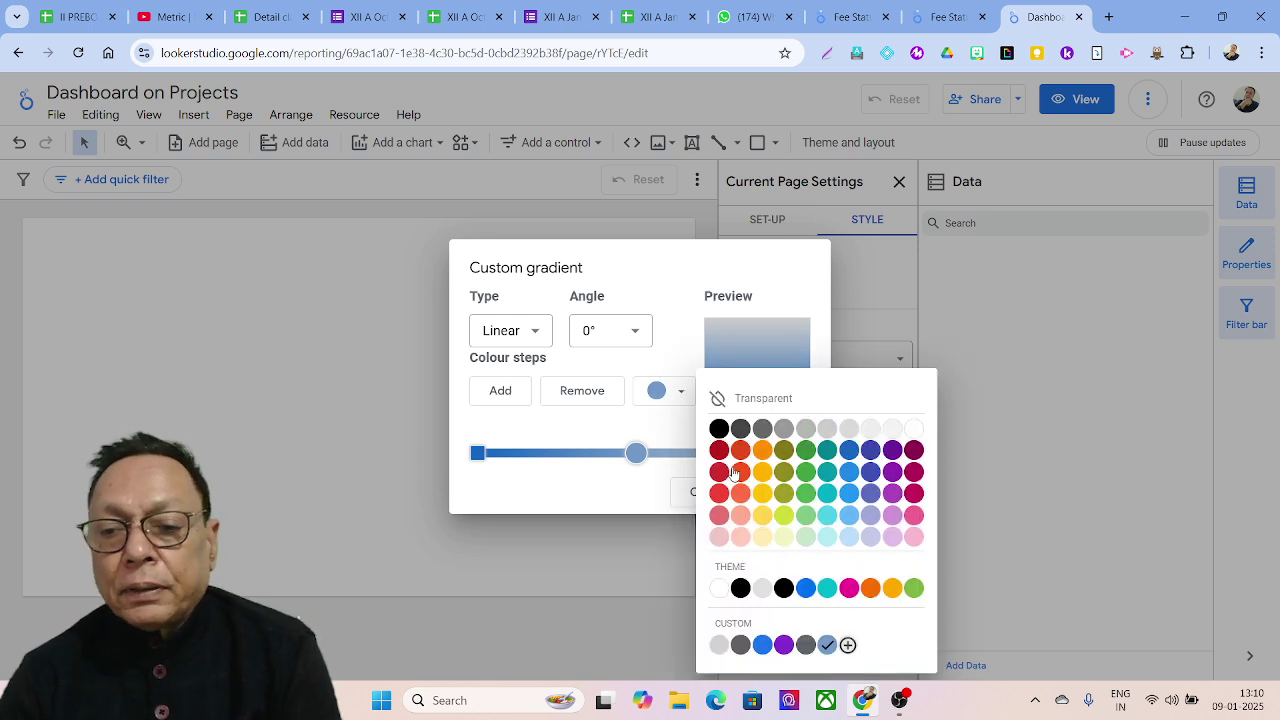
{"action": "left_click", "coordinate": [847, 476]}
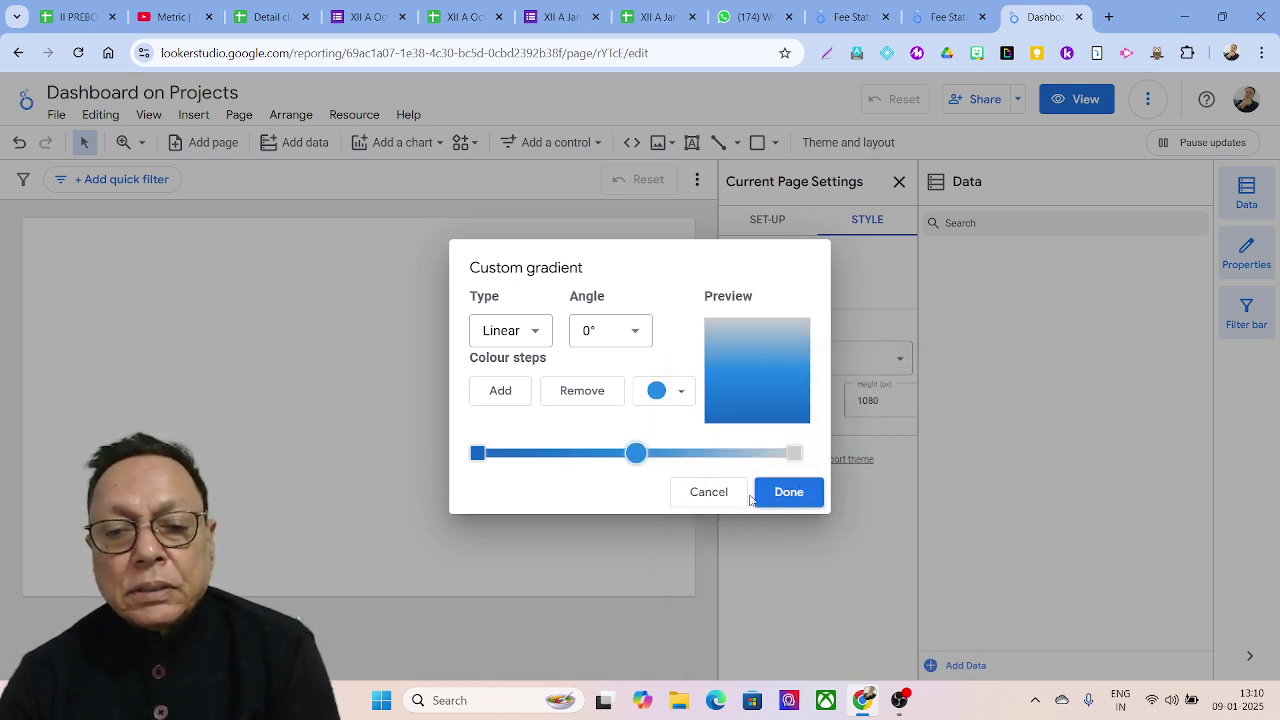
{"action": "left_click", "coordinate": [500, 391]}
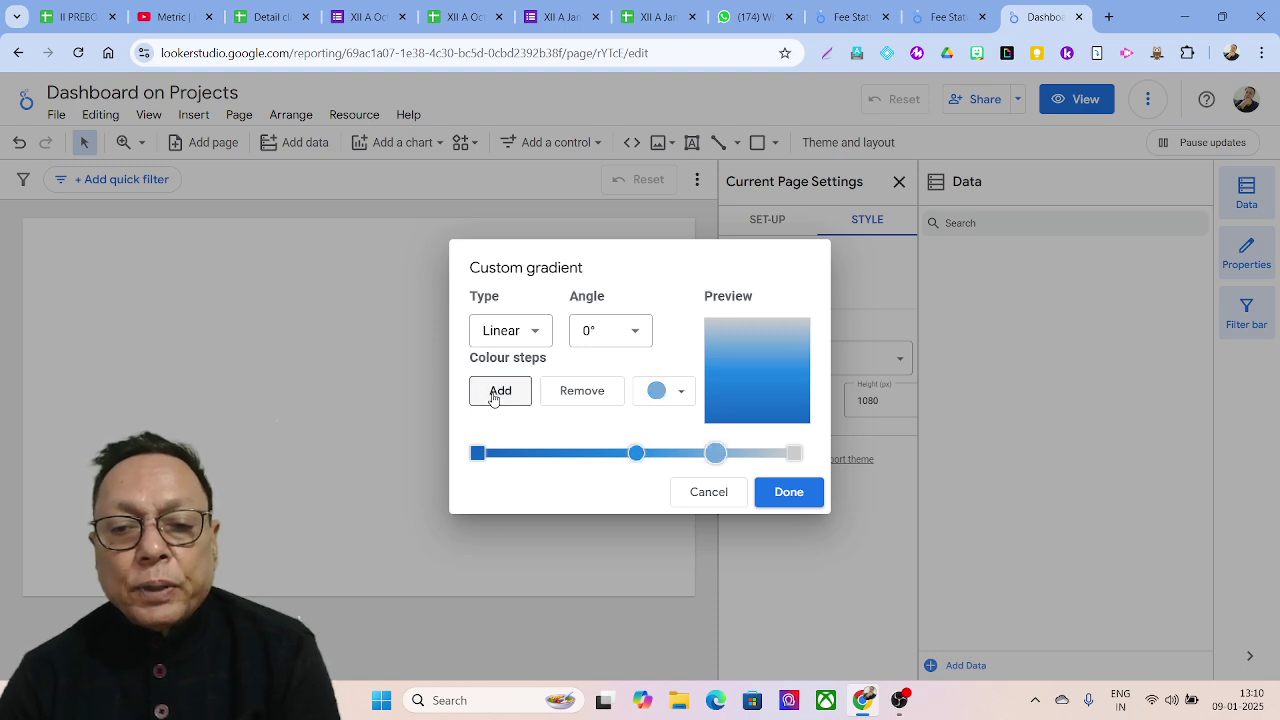
{"action": "left_click", "coordinate": [678, 403]}
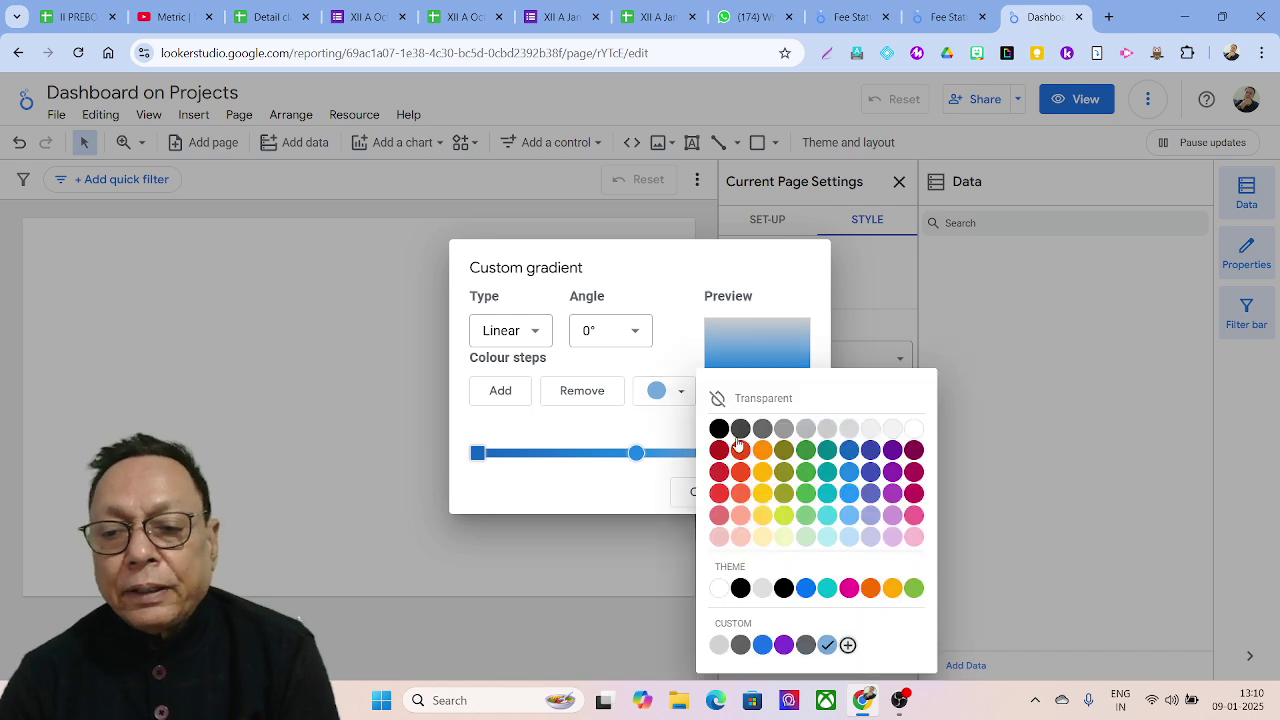
{"action": "left_click", "coordinate": [847, 515]}
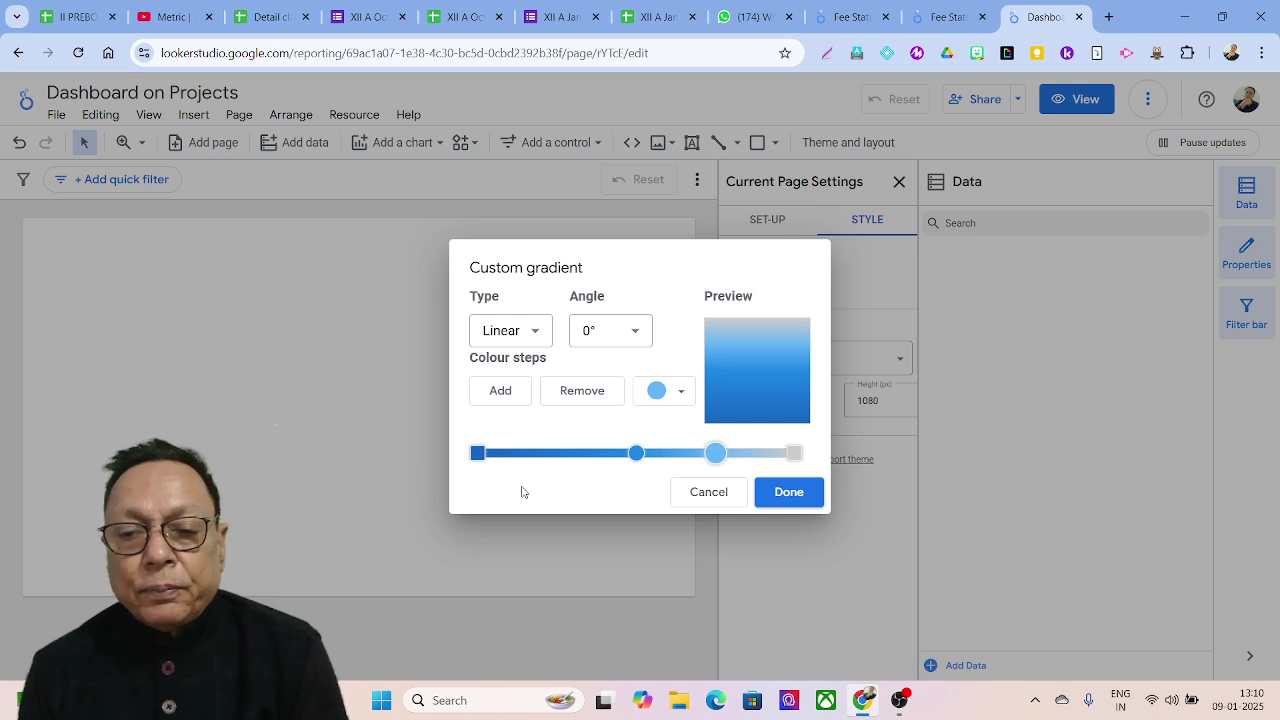
- Set the gradient's end colour to white, shift the medium-blue step slightly towards the dark-blue end and apply the gradient
{"action": "left_click", "coordinate": [795, 454]}
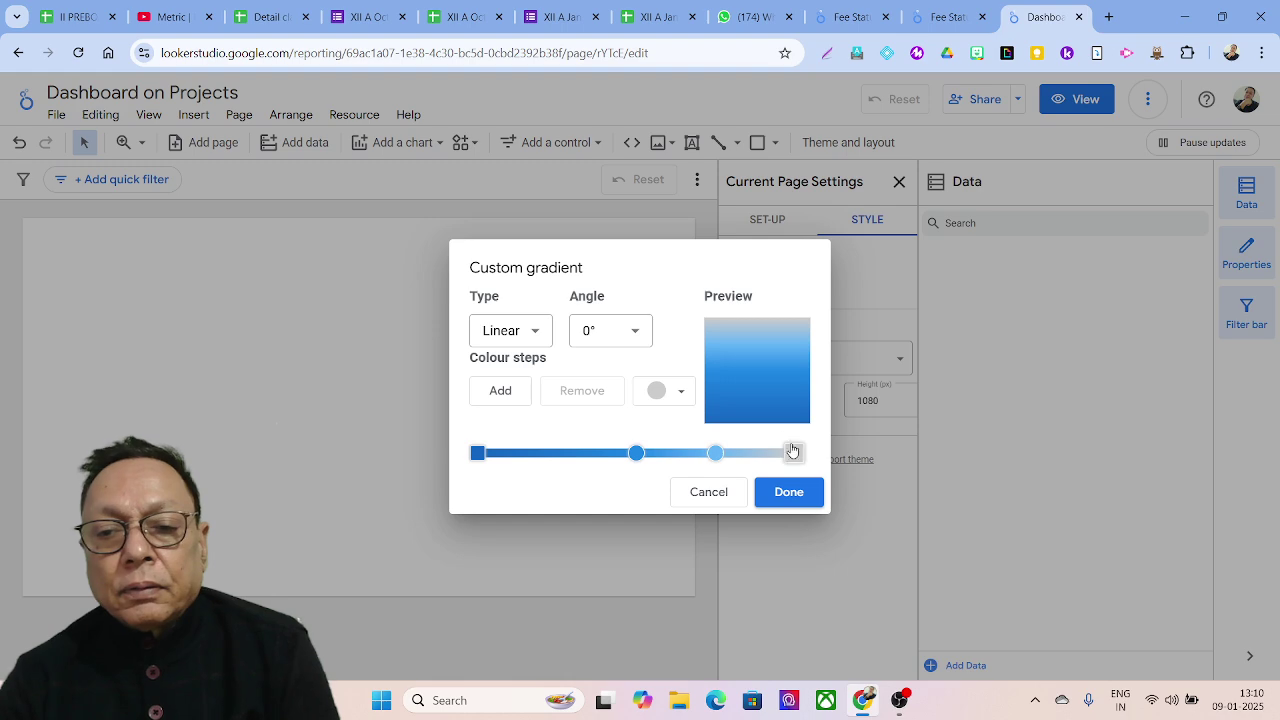
{"action": "left_click", "coordinate": [680, 393]}
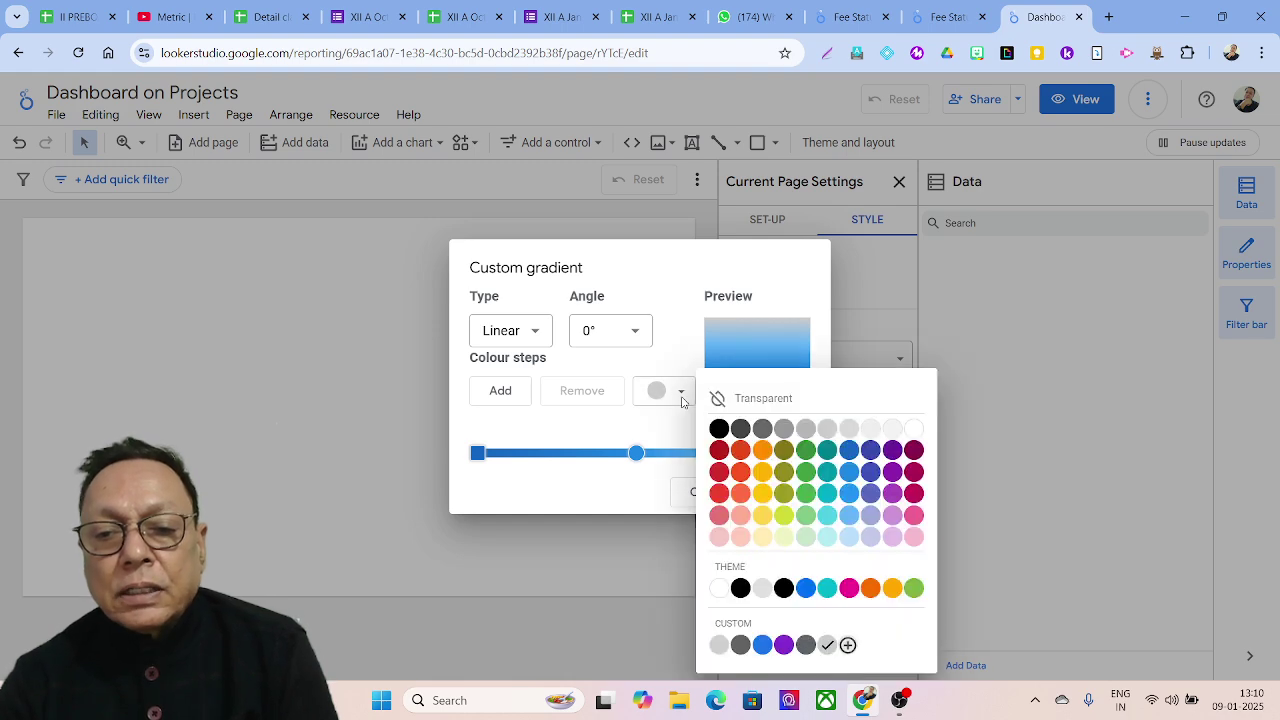
{"action": "left_click", "coordinate": [914, 429]}
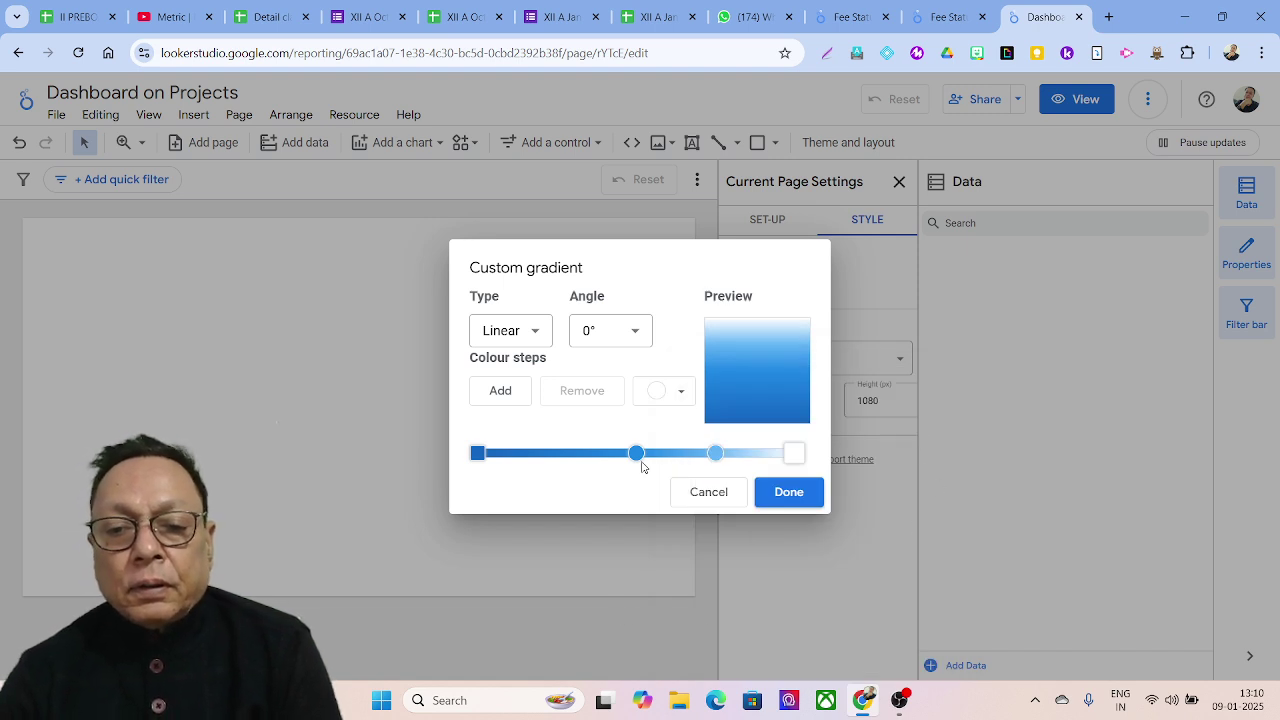
{"action": "left_click_drag", "start_coordinate": [643, 456], "coordinate": [619, 456]}
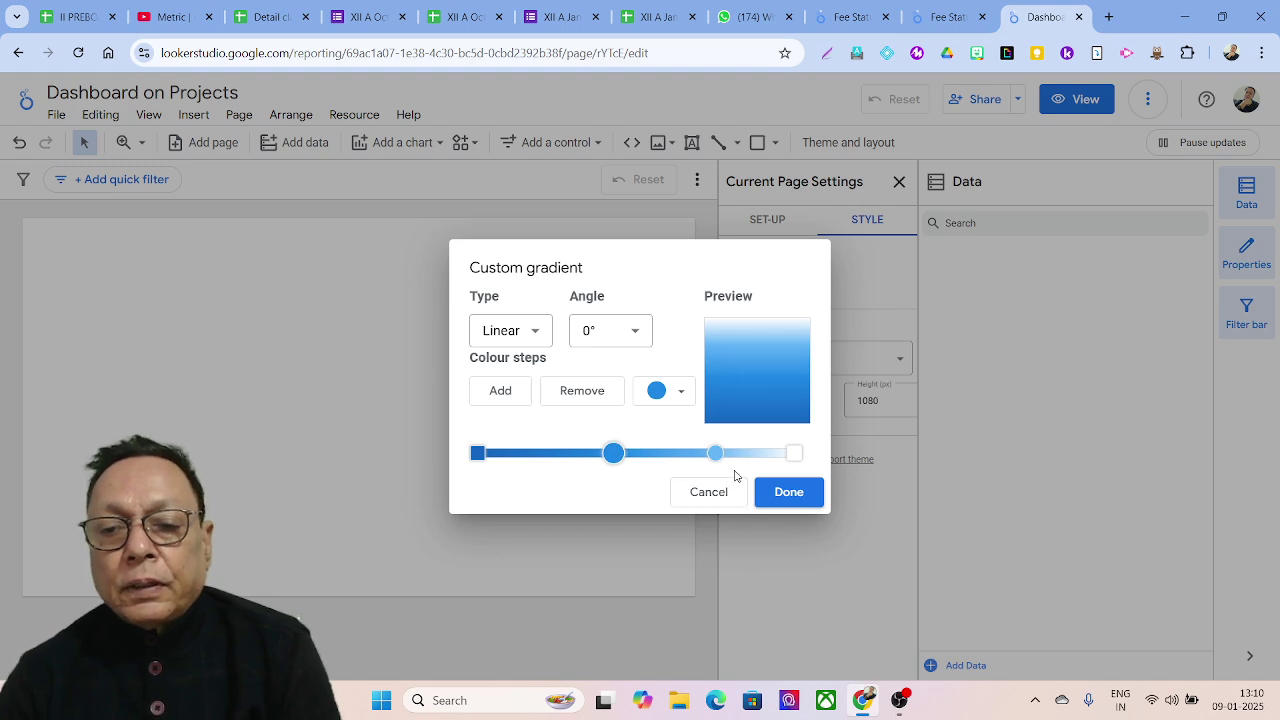
{"action": "left_click", "coordinate": [788, 493]}
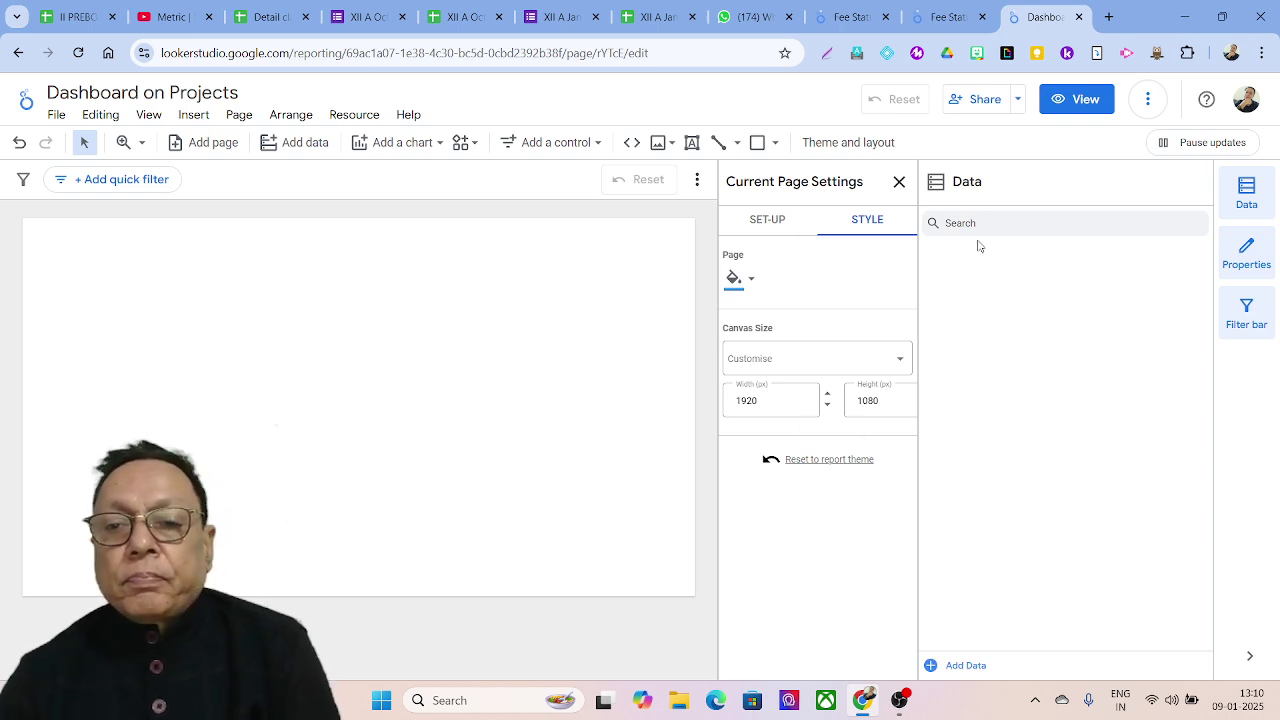
{"action": "left_click", "coordinate": [777, 221]}
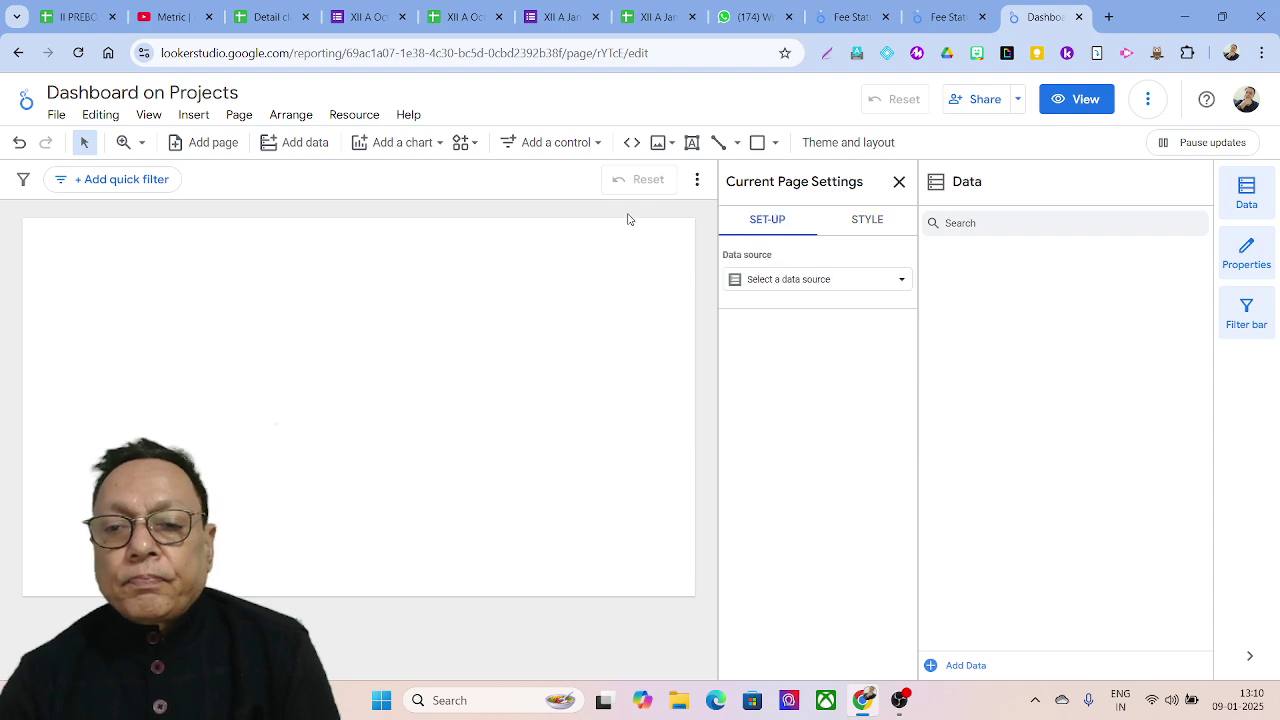
{"action": "left_click", "coordinate": [830, 284]}
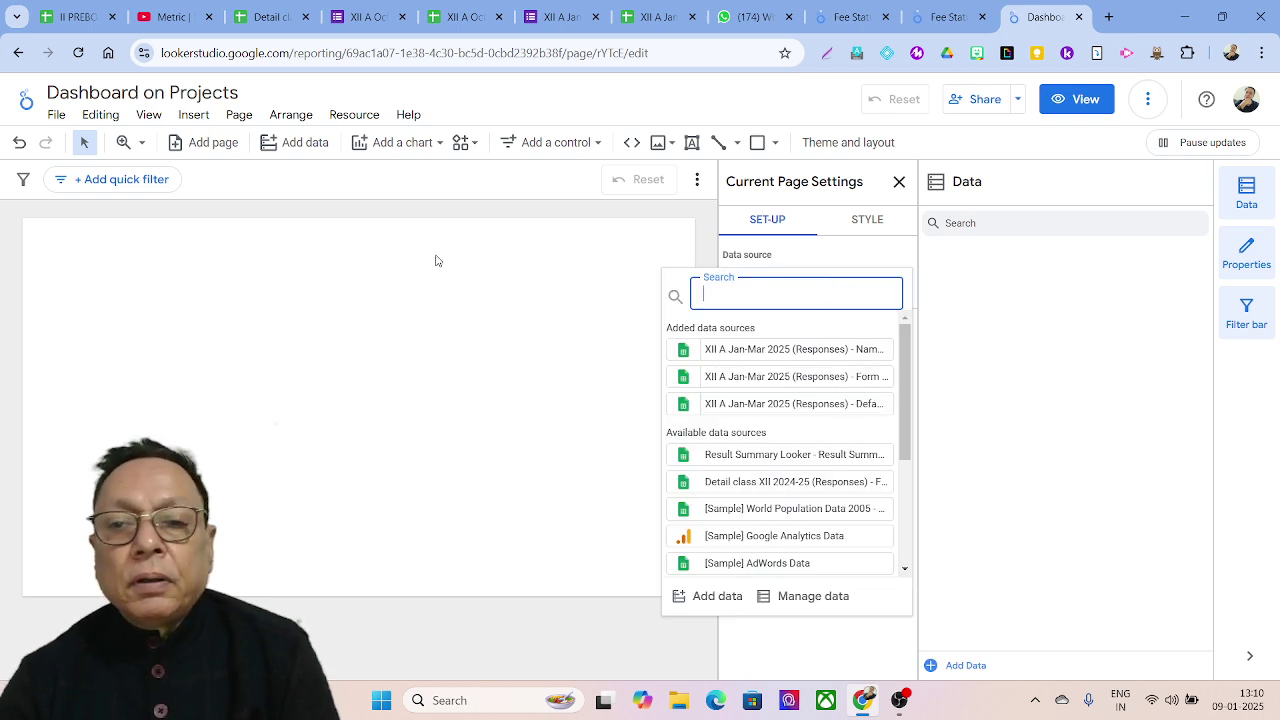
{"action": "left_click", "coordinate": [210, 352]}
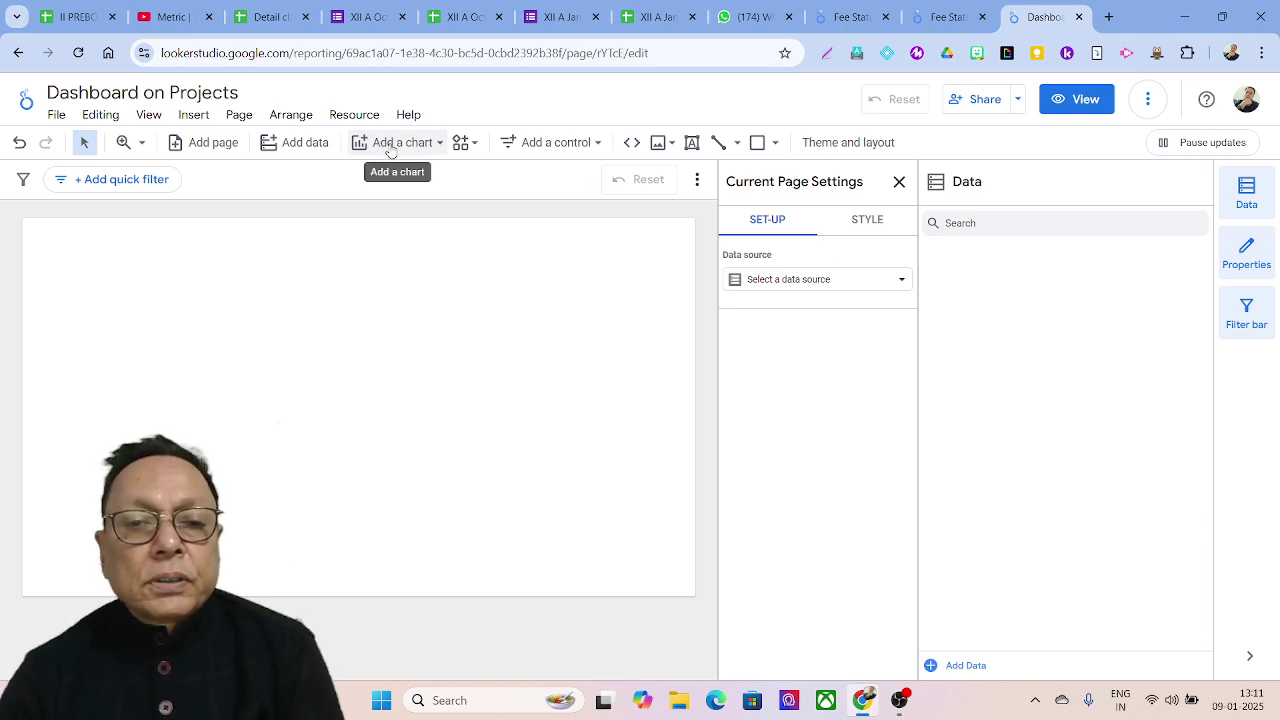
{"action": "left_click", "coordinate": [868, 221]}
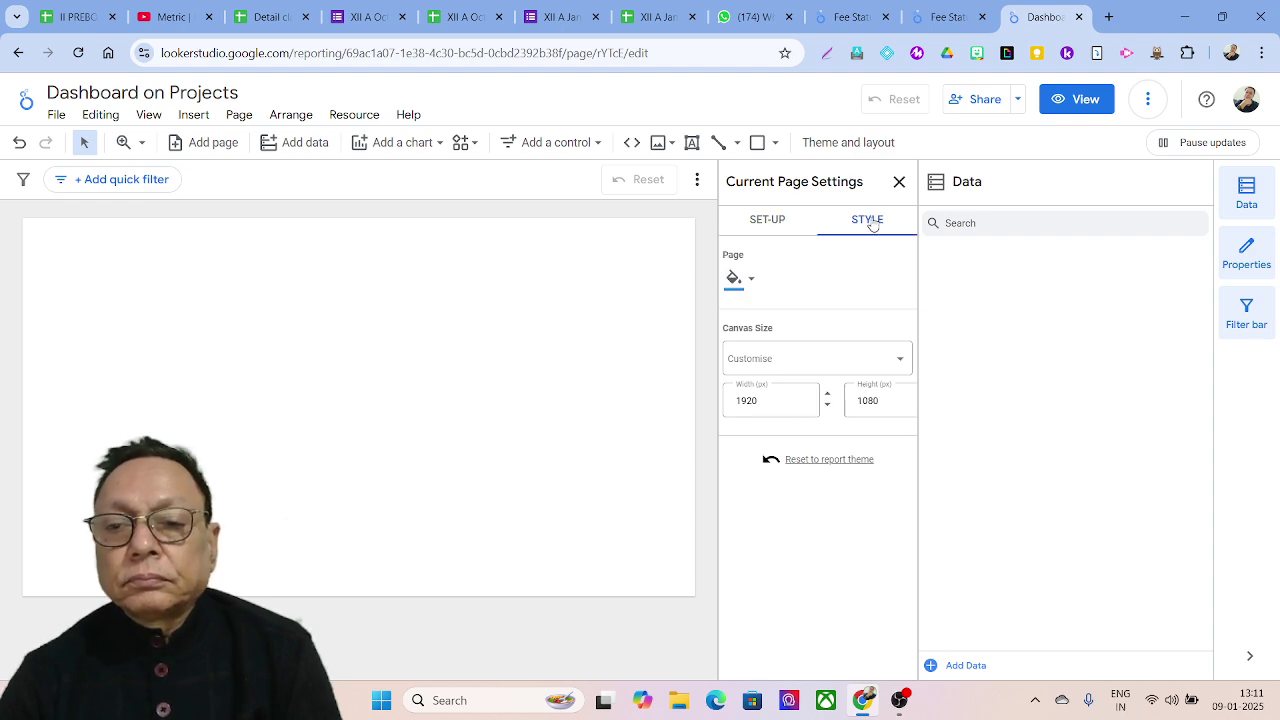
{"action": "left_click", "coordinate": [379, 155]}
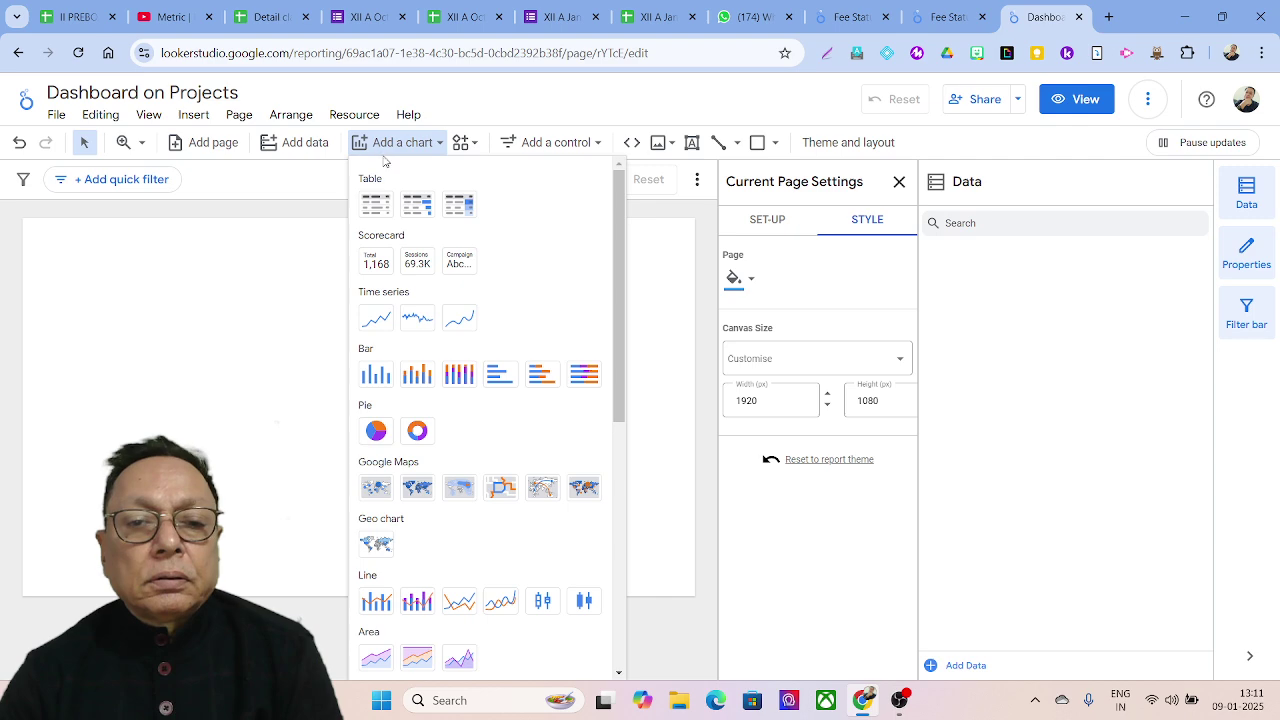
{"action": "left_click", "coordinate": [371, 265]}
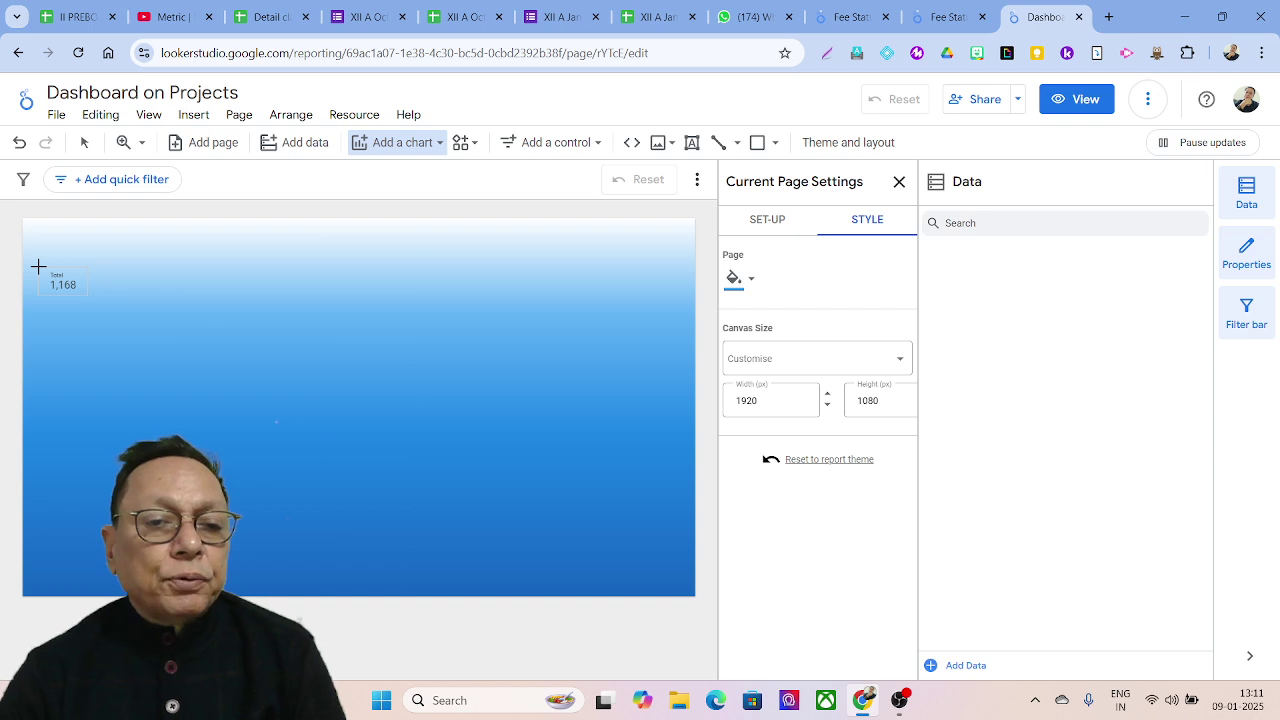
{"action": "left_click", "coordinate": [38, 267]}
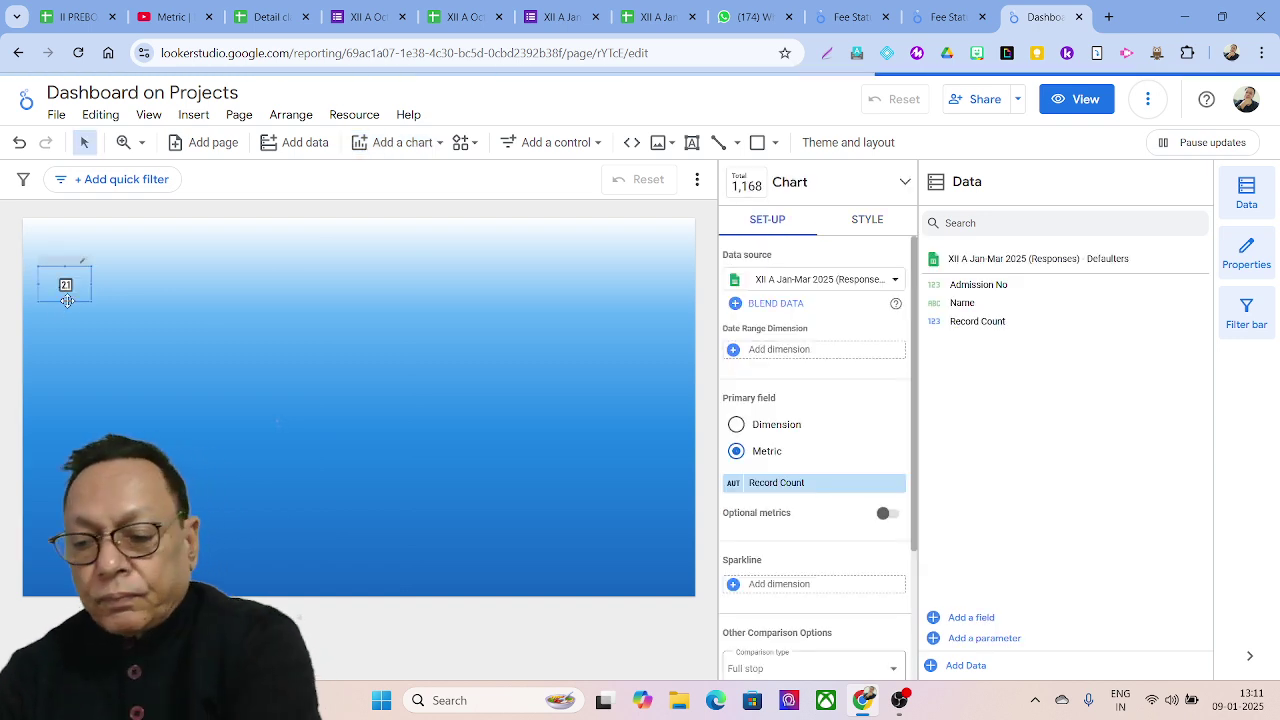
{"action": "key", "text": "Delete"}
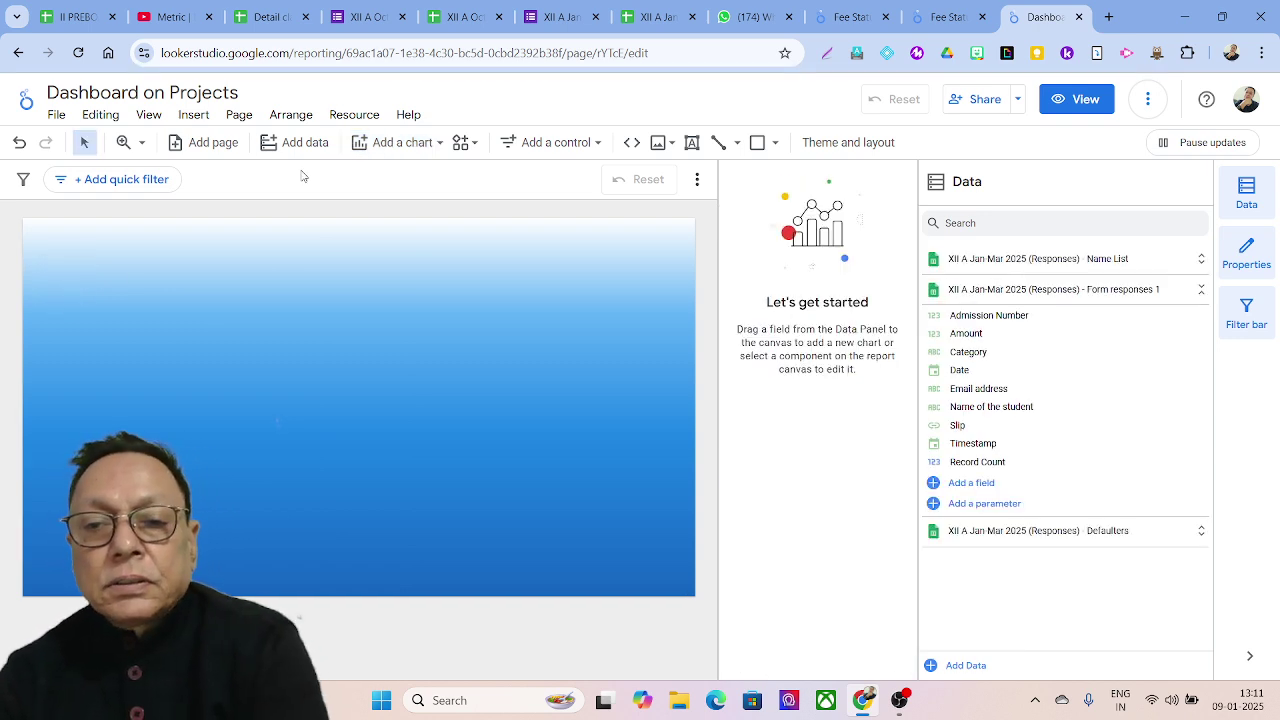
- Add a text box spanning the full page width along the upper edge of the canvas and set its text colour to white
{"action": "left_click", "coordinate": [691, 143]}
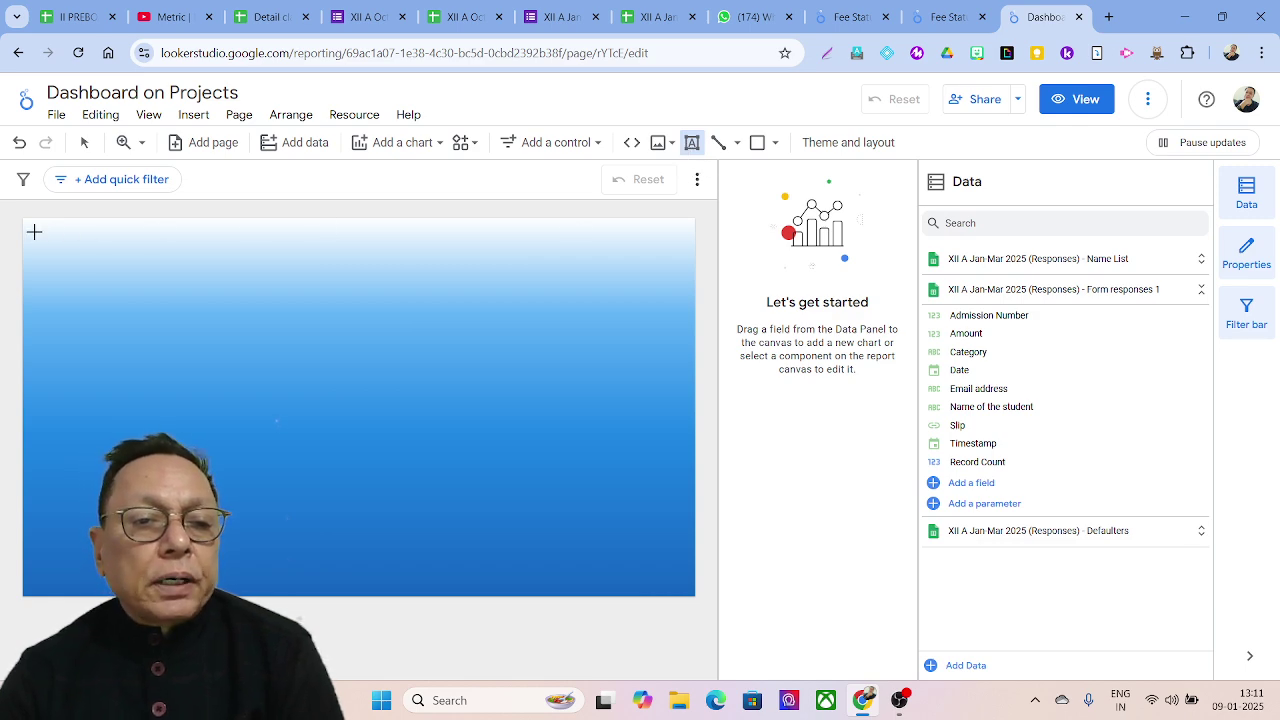
{"action": "left_click_drag", "start_coordinate": [27, 219], "coordinate": [694, 276]}
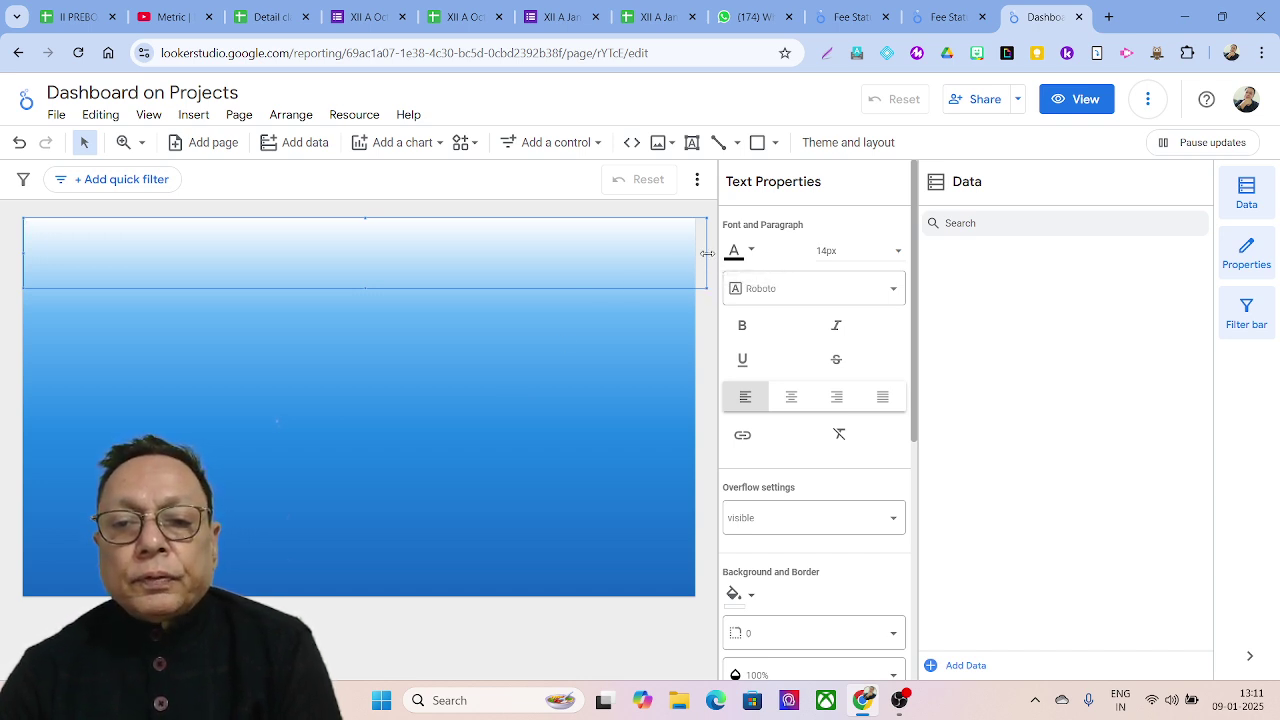
{"action": "left_click_drag", "start_coordinate": [707, 258], "coordinate": [696, 256]}
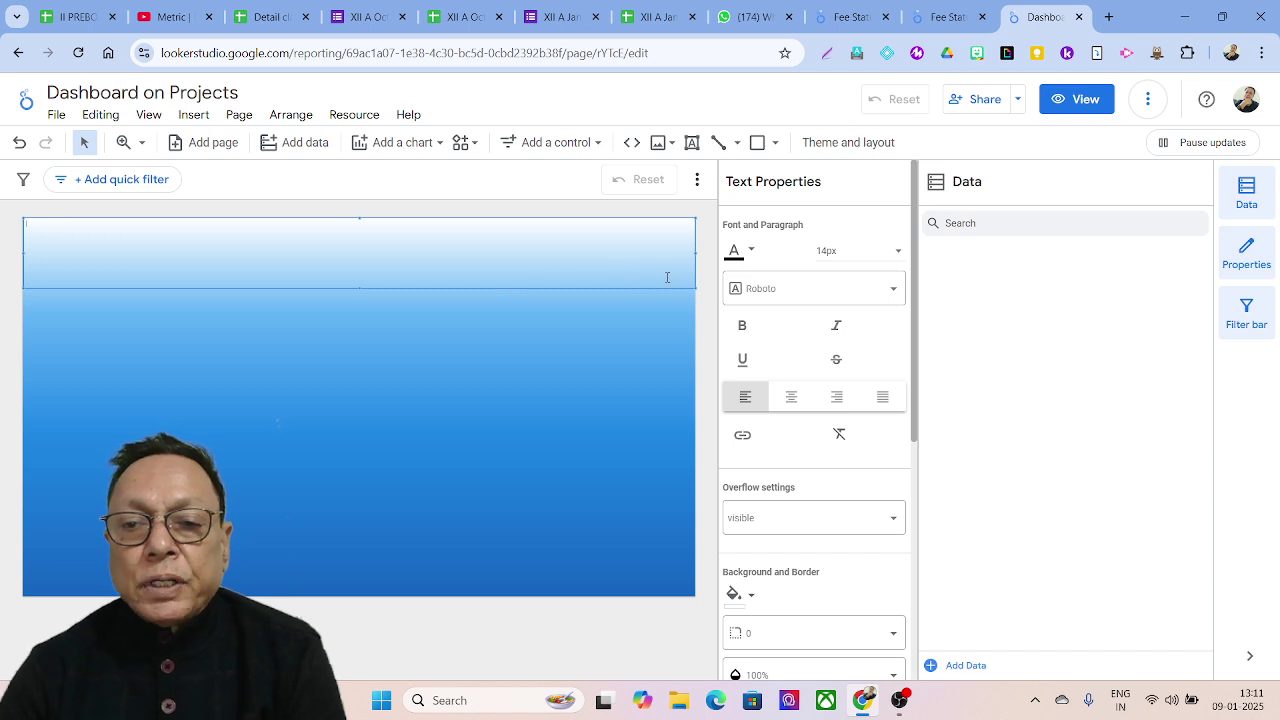
{"action": "left_click", "coordinate": [749, 251]}
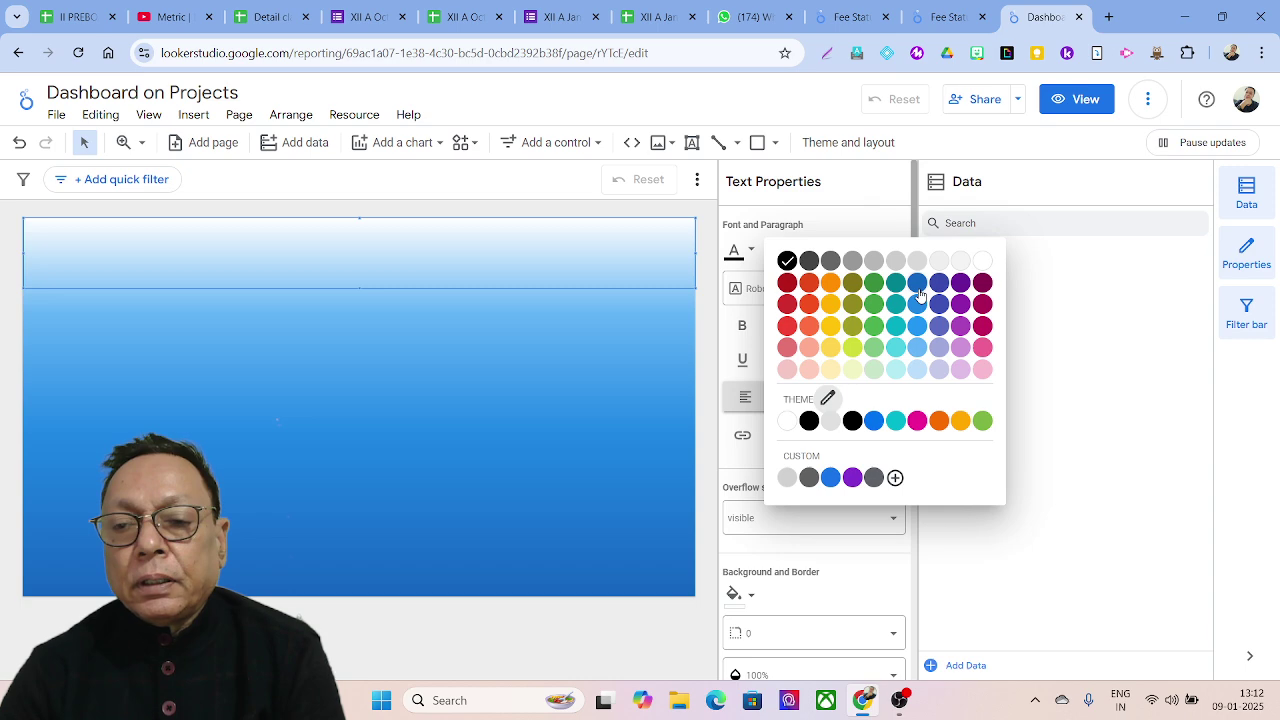
{"action": "left_click", "coordinate": [987, 265]}
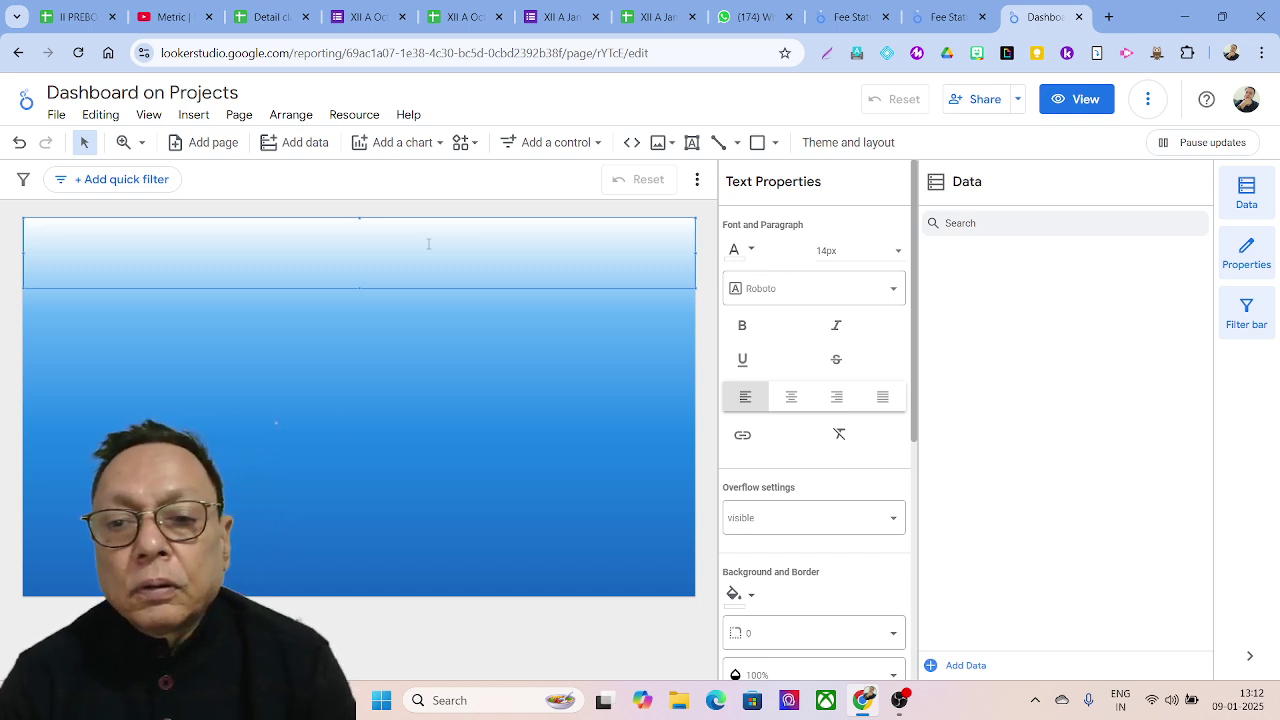
- Enter the title Dashboard in the text box and set its font size to 60 px
{"action": "left_click_drag", "start_coordinate": [160, 234], "coordinate": [4, 230]}
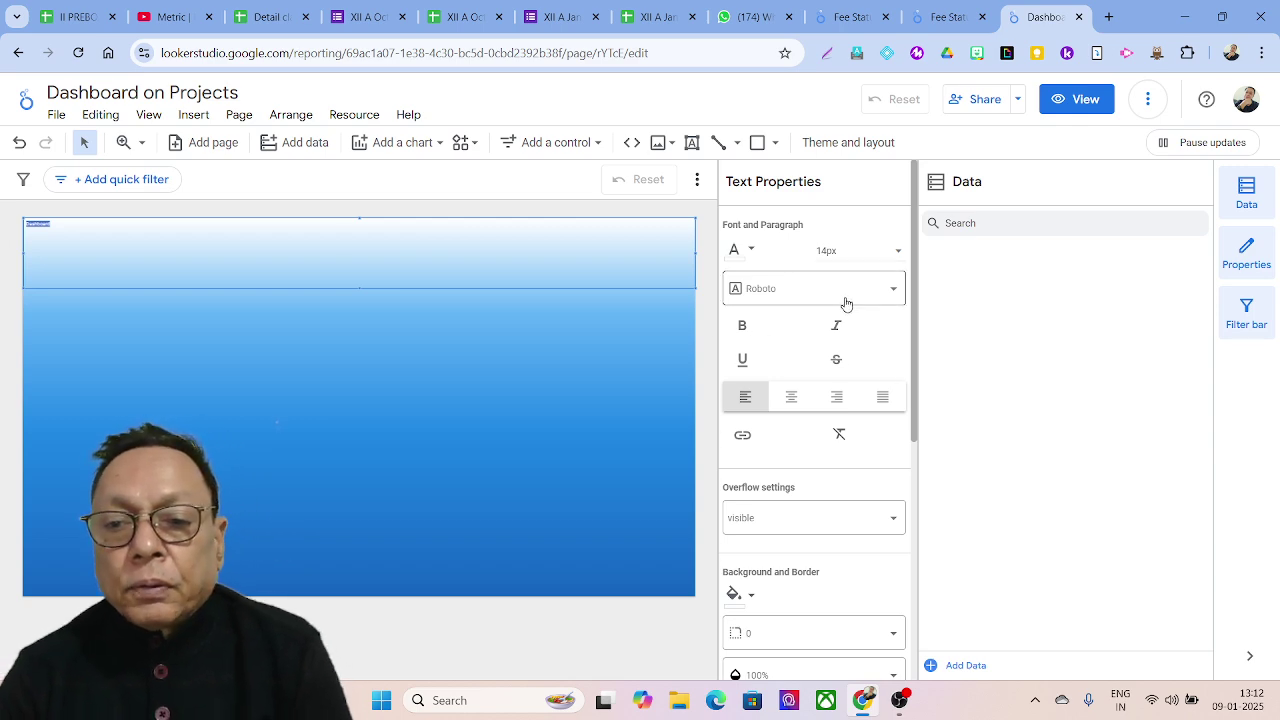
{"action": "left_click", "coordinate": [899, 258]}
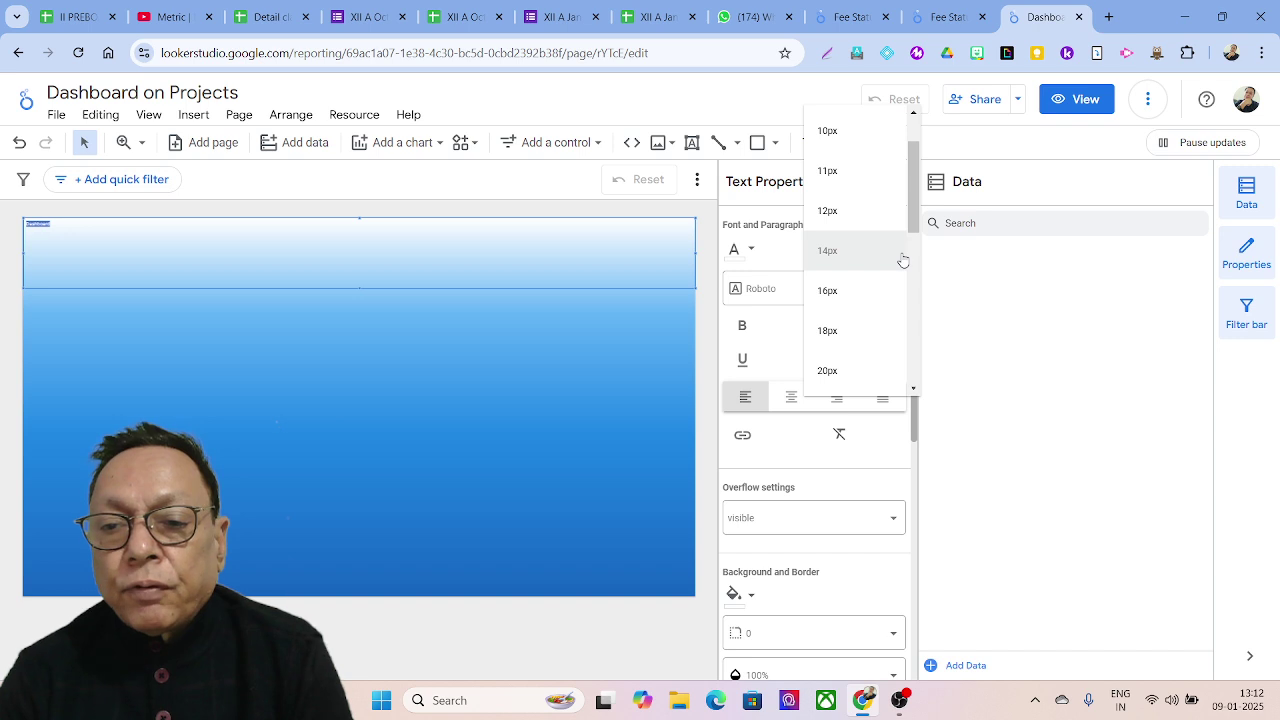
{"action": "left_click_drag", "start_coordinate": [916, 222], "coordinate": [913, 366]}
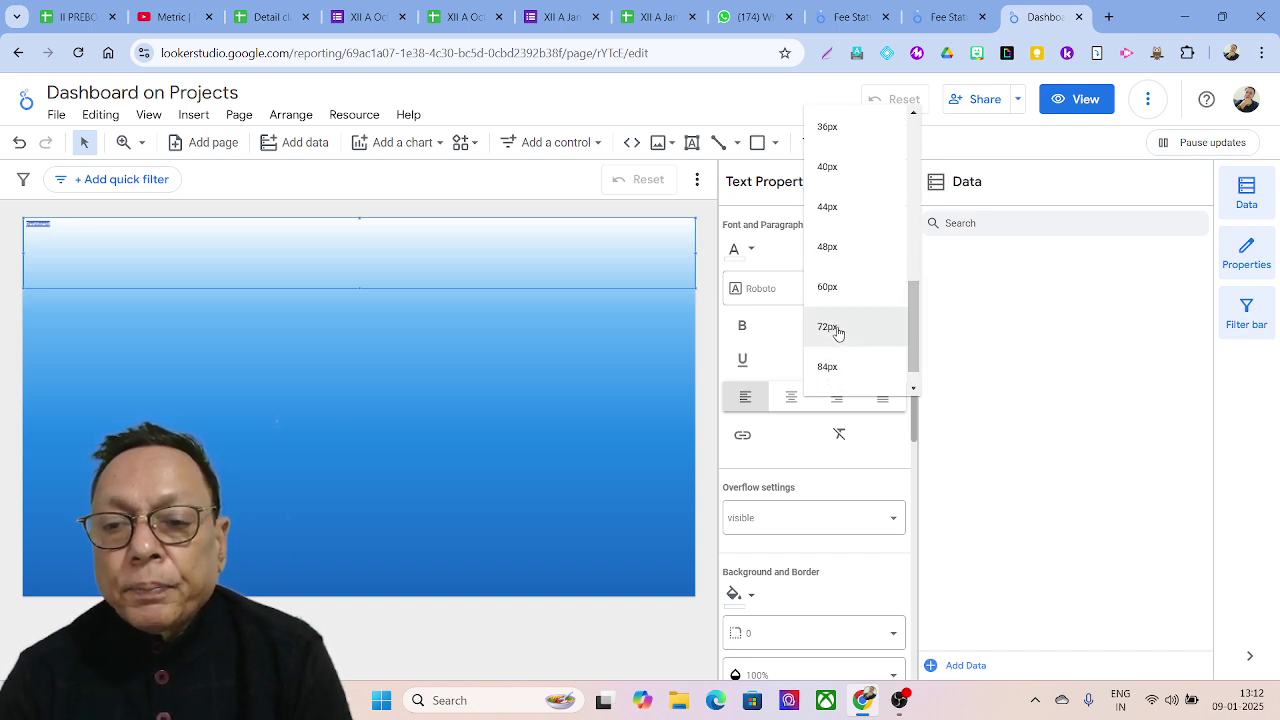
{"action": "left_click", "coordinate": [826, 287]}
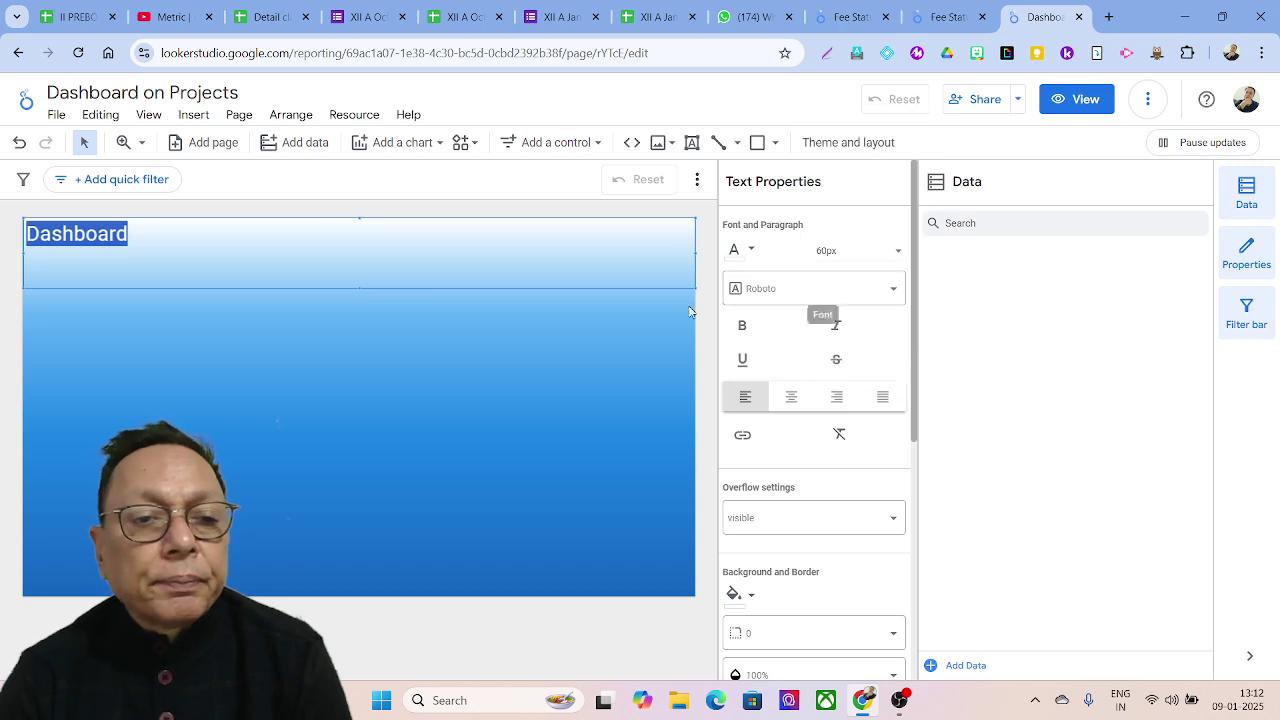
{"action": "left_click", "coordinate": [75, 240]}
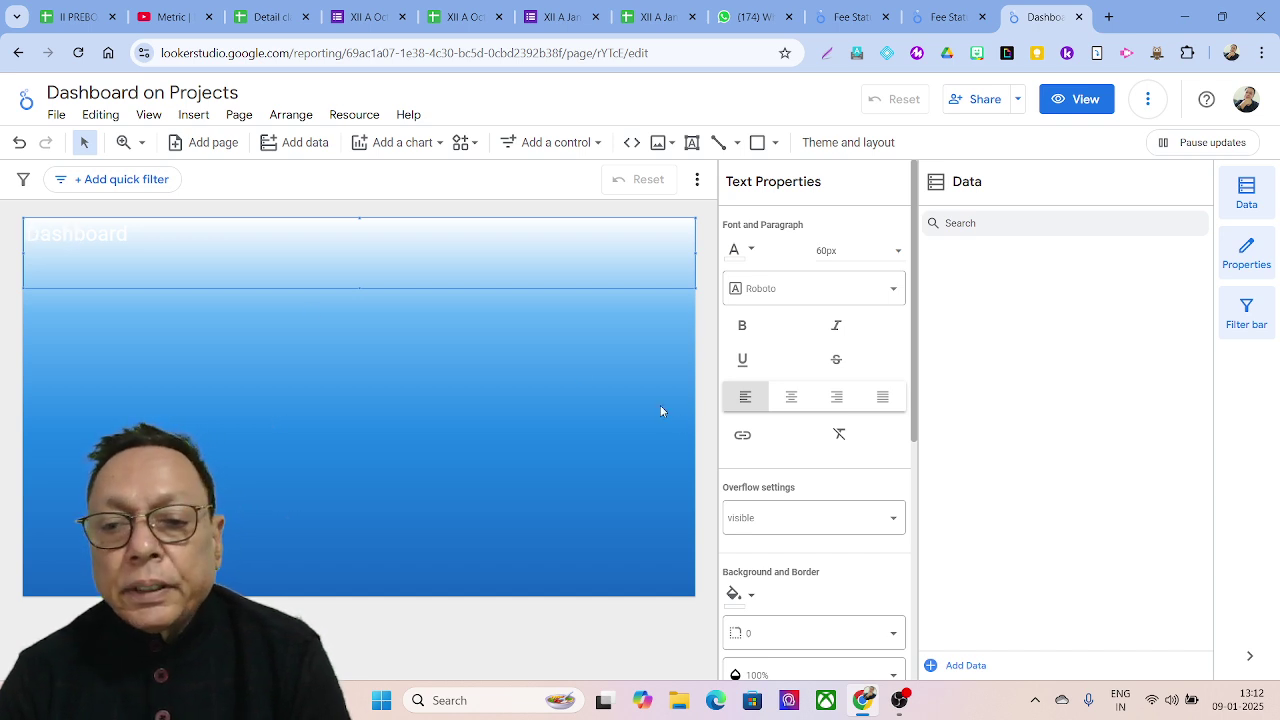
- Centre the Dashboard title and try enlarging its font size to 72 px and 84 px
{"action": "left_click", "coordinate": [791, 399]}
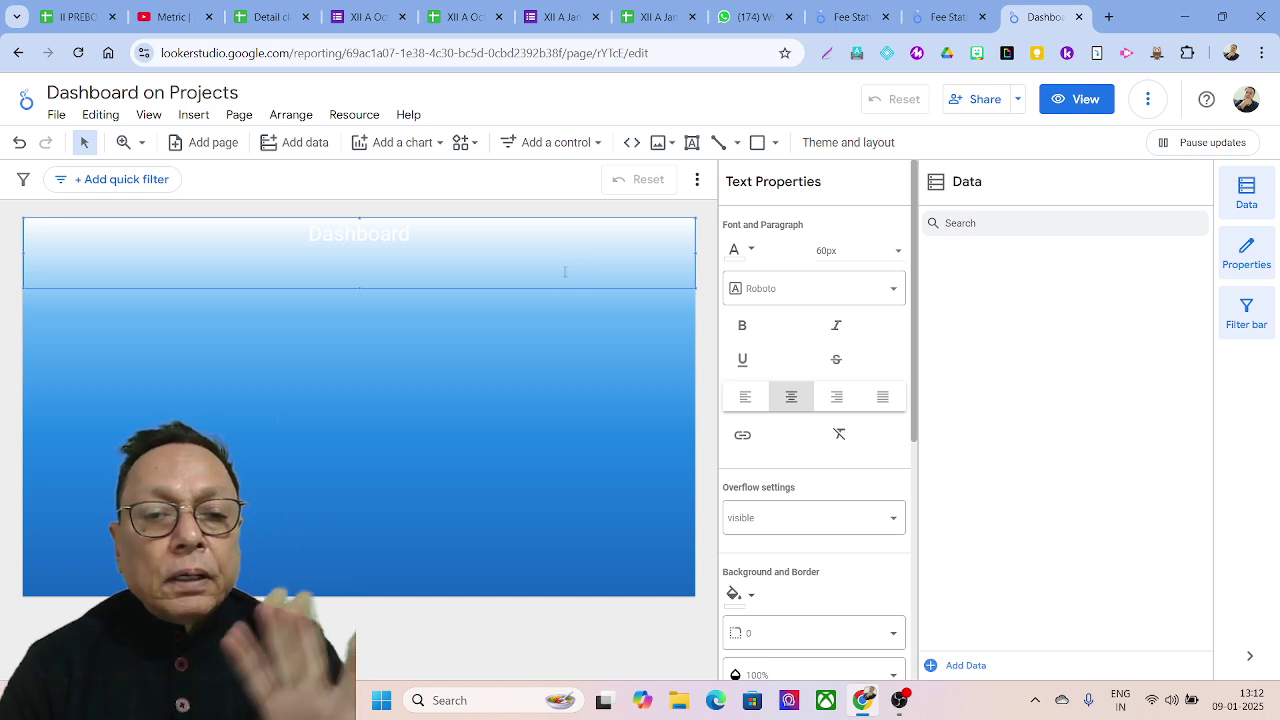
{"action": "left_click", "coordinate": [897, 251]}
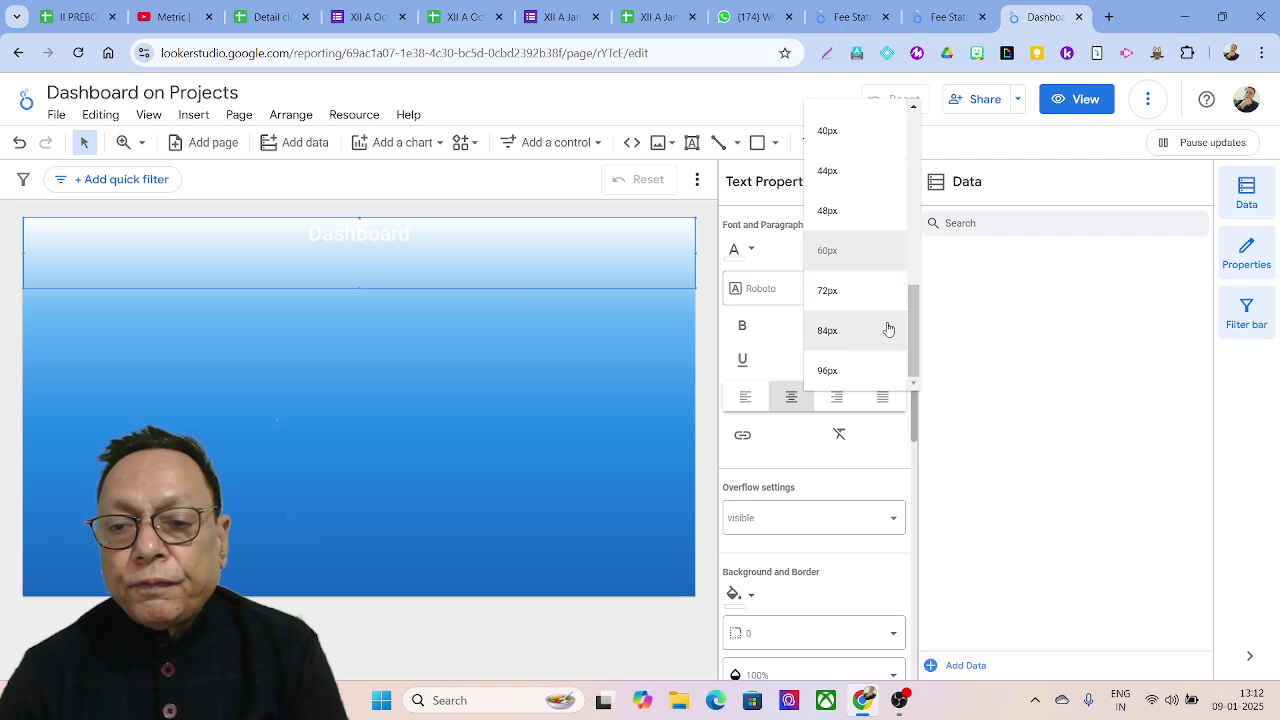
{"action": "left_click", "coordinate": [826, 295]}
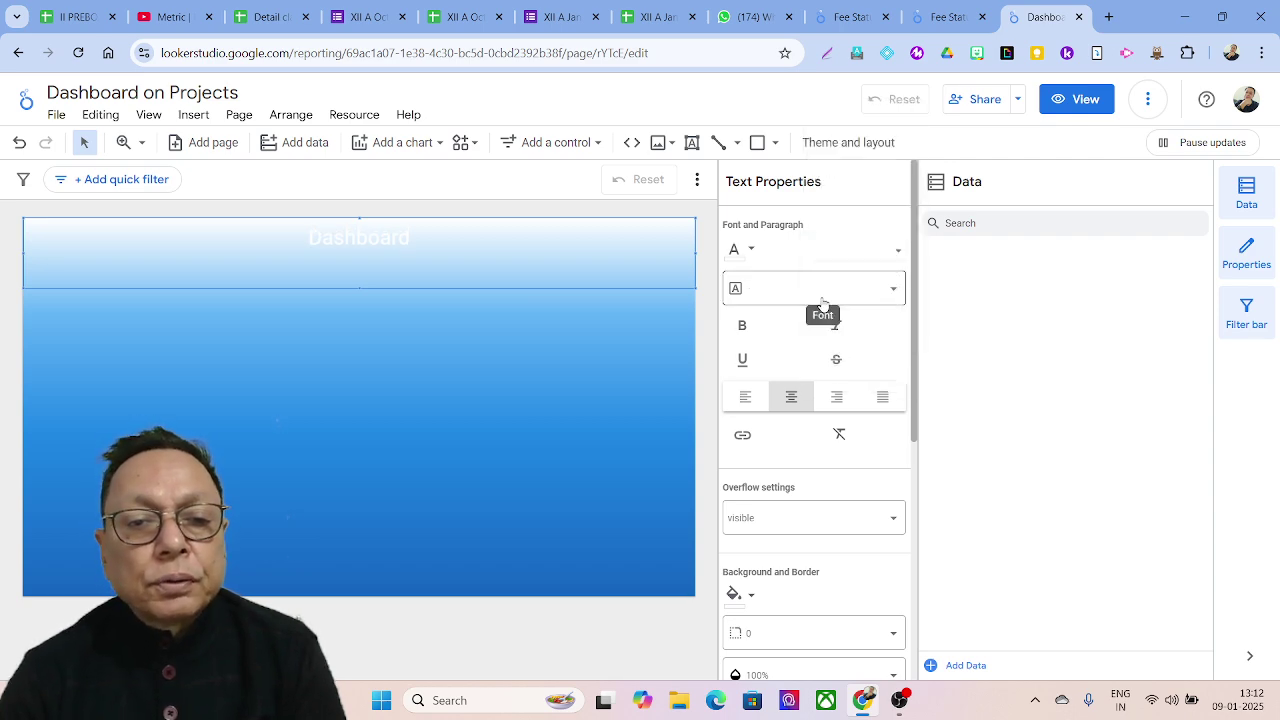
{"action": "left_click", "coordinate": [897, 251]}
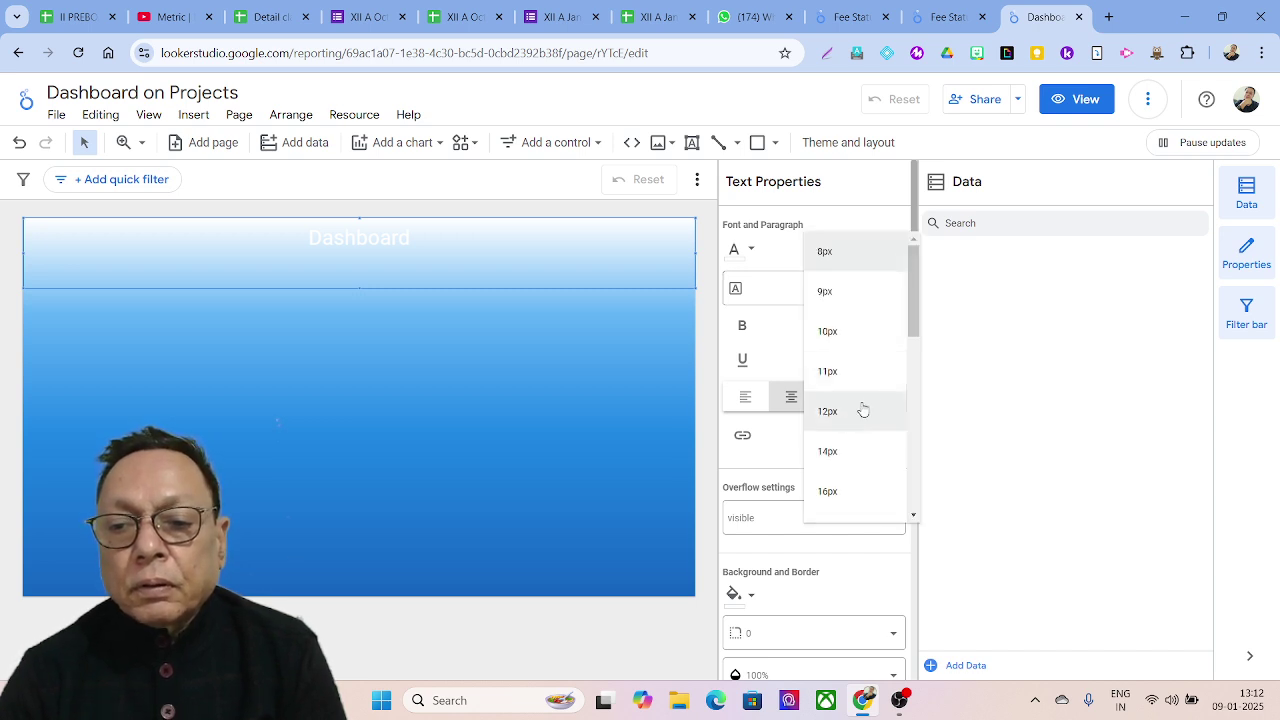
{"action": "left_click_drag", "start_coordinate": [912, 302], "coordinate": [920, 469]}
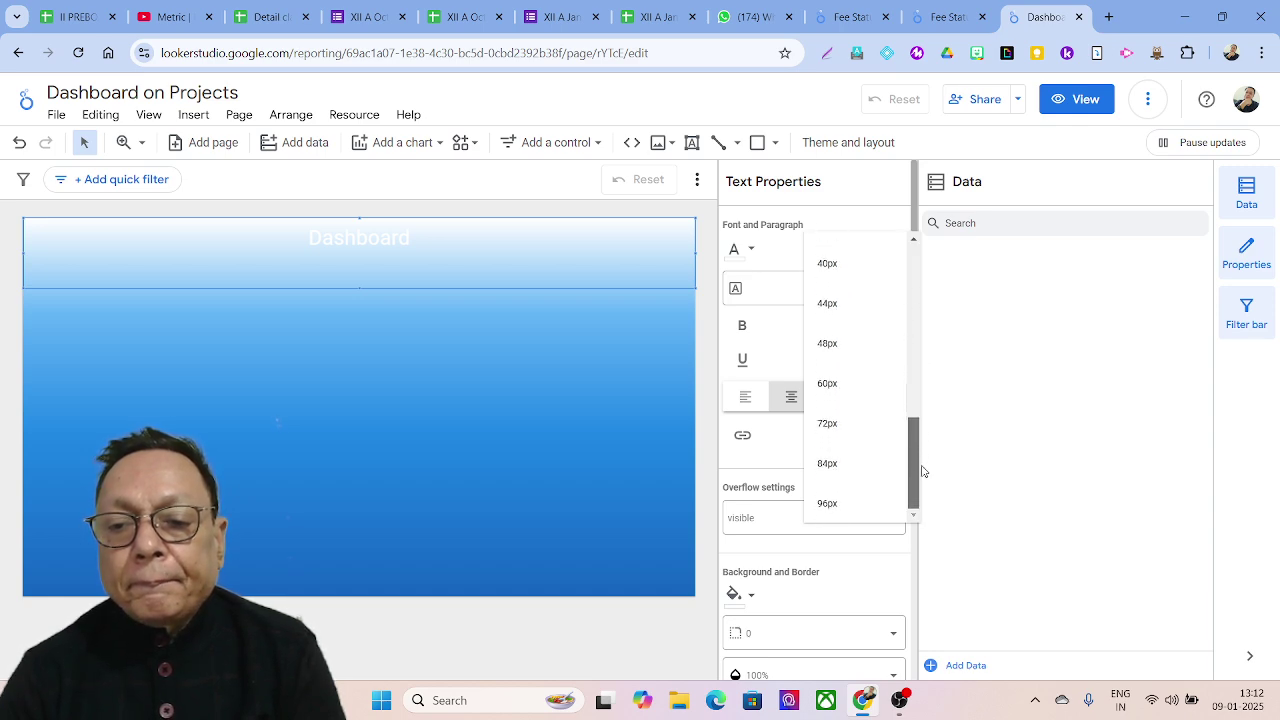
{"action": "left_click", "coordinate": [838, 470]}
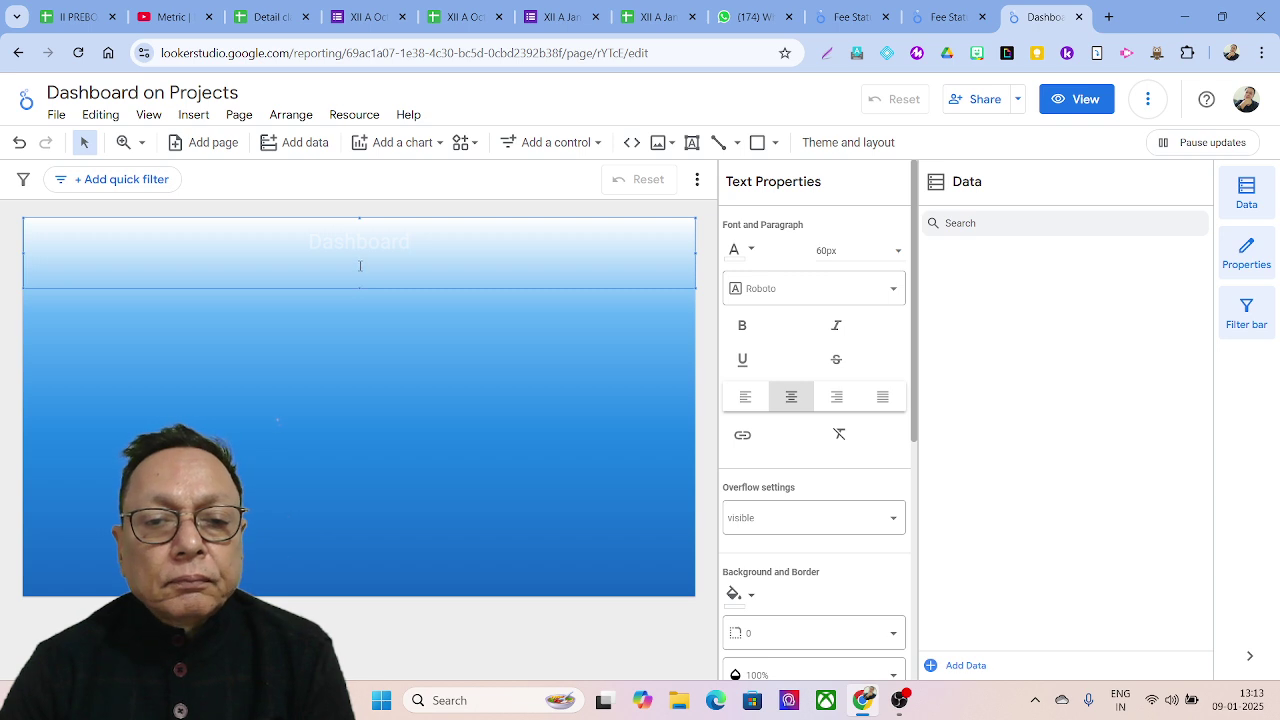
- Shorten the title text box to fit its text and fill its background with orange
{"action": "left_click_drag", "start_coordinate": [360, 264], "coordinate": [359, 264]}
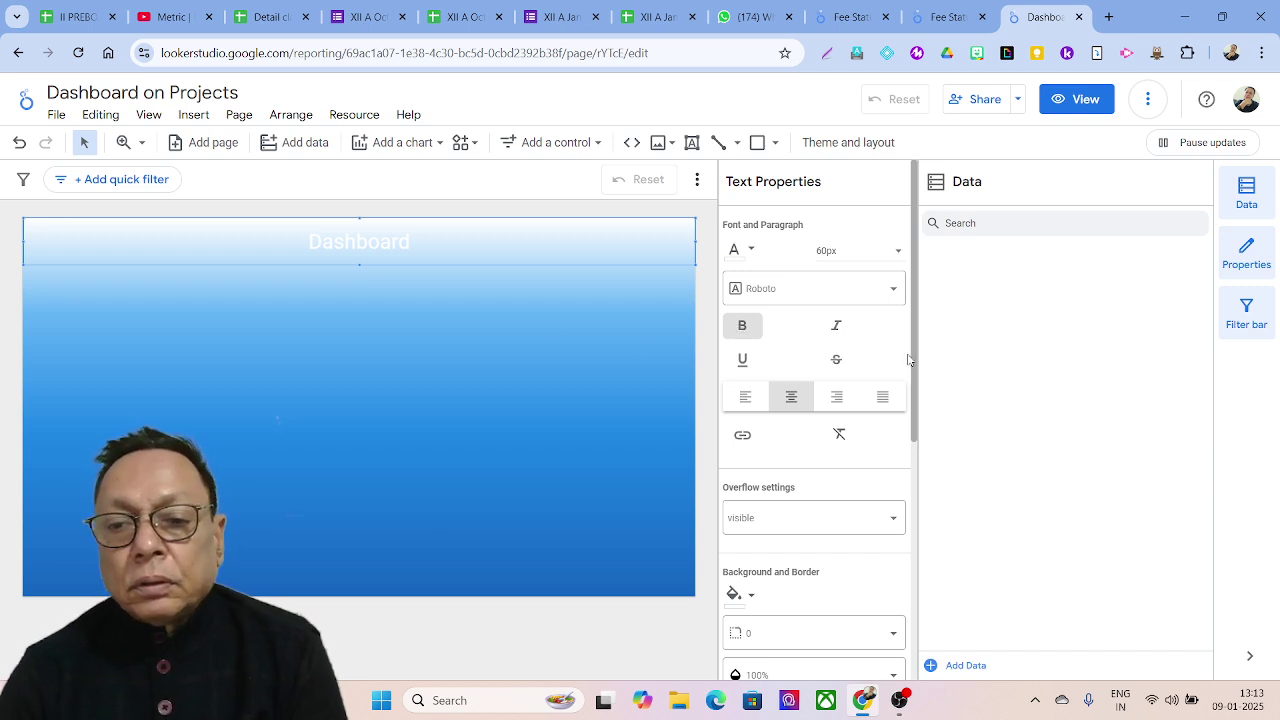
{"action": "left_click_drag", "start_coordinate": [916, 354], "coordinate": [922, 483]}
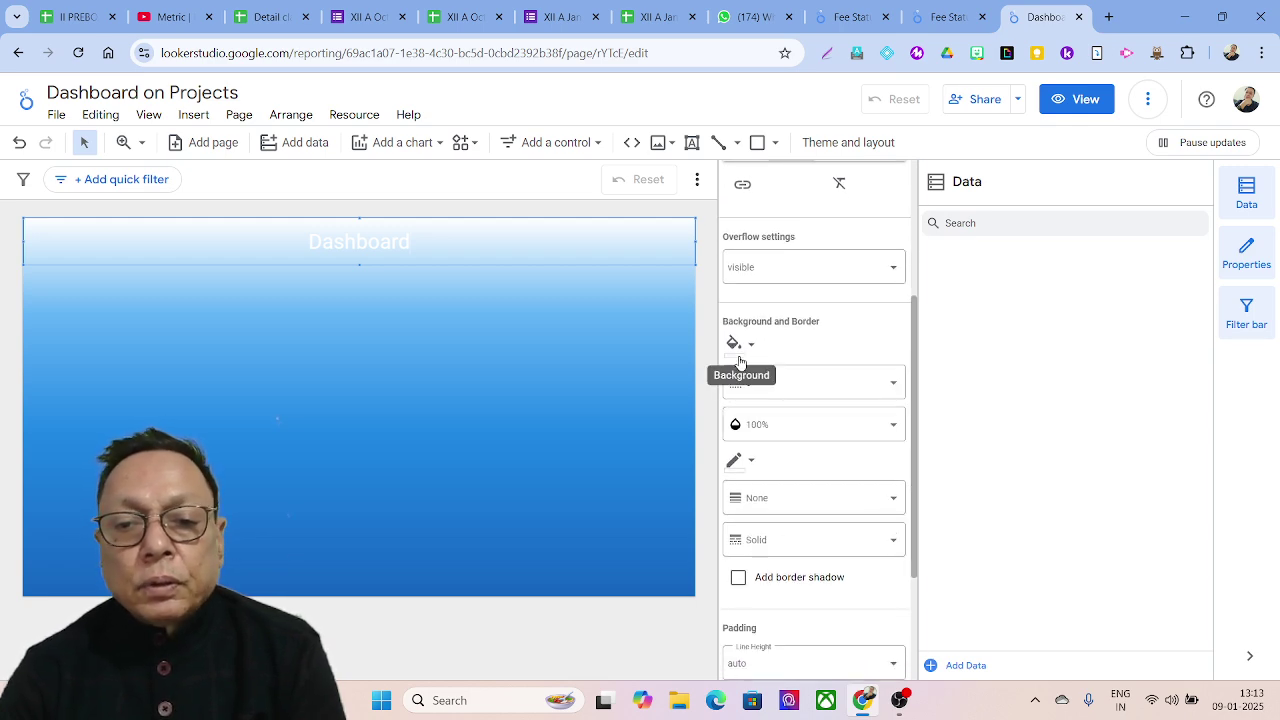
{"action": "left_click", "coordinate": [737, 345]}
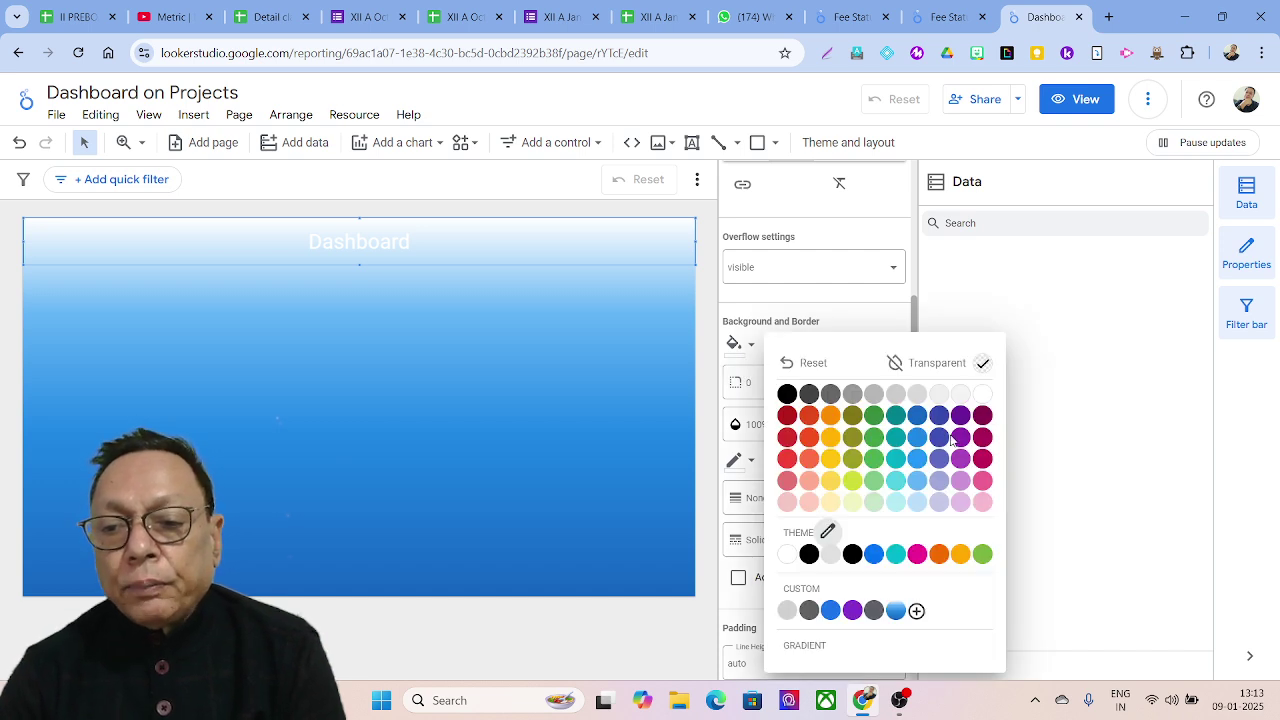
{"action": "left_click", "coordinate": [830, 416]}
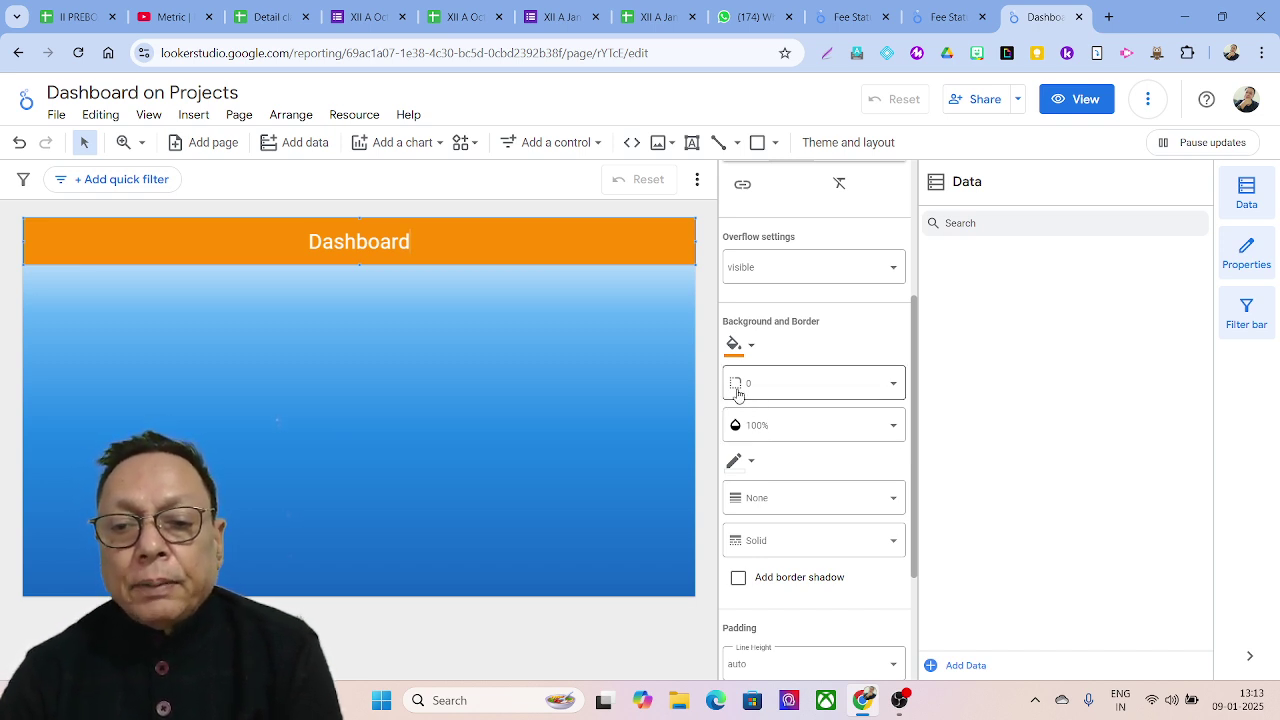
- Round the corners of the title text box with a border radius of 15
{"action": "left_click", "coordinate": [895, 389]}
{"action": "left_click_drag", "start_coordinate": [900, 426], "coordinate": [903, 482]}
{"action": "left_click", "coordinate": [757, 503]}
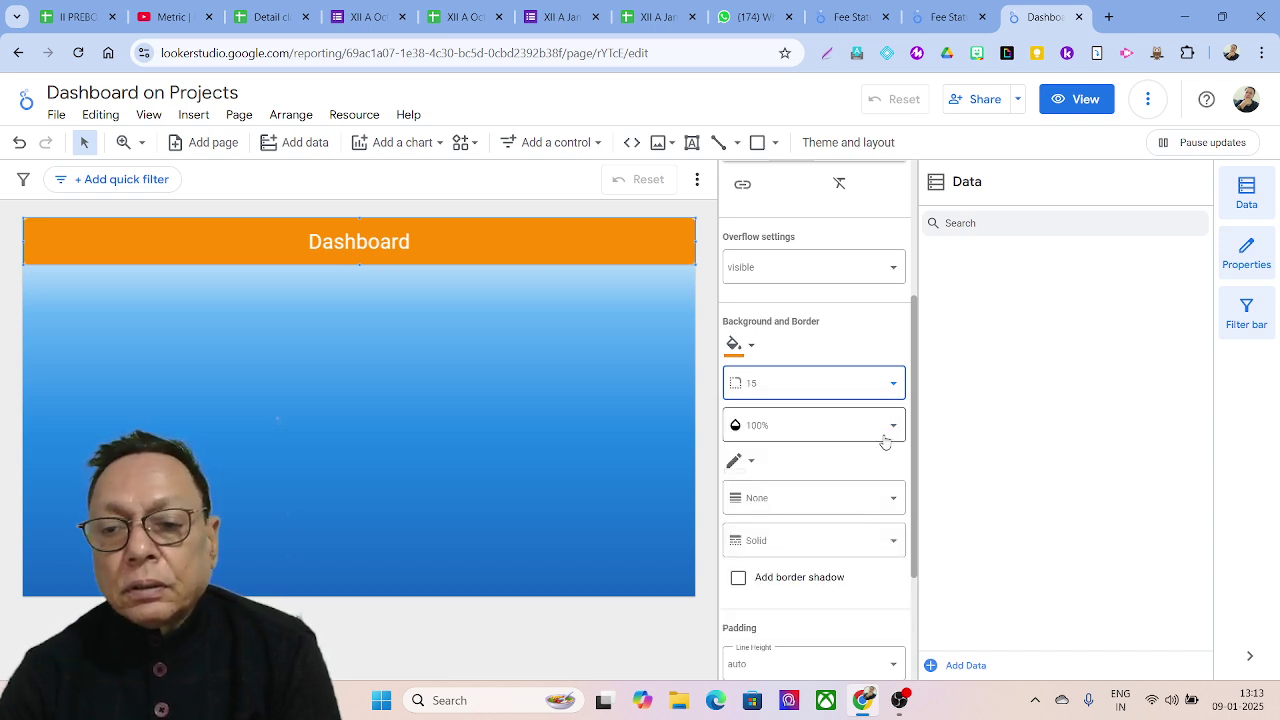
- Give the title text box a white border of weight 2 with a border shadow, and deselect it
{"action": "left_click", "coordinate": [756, 465]}
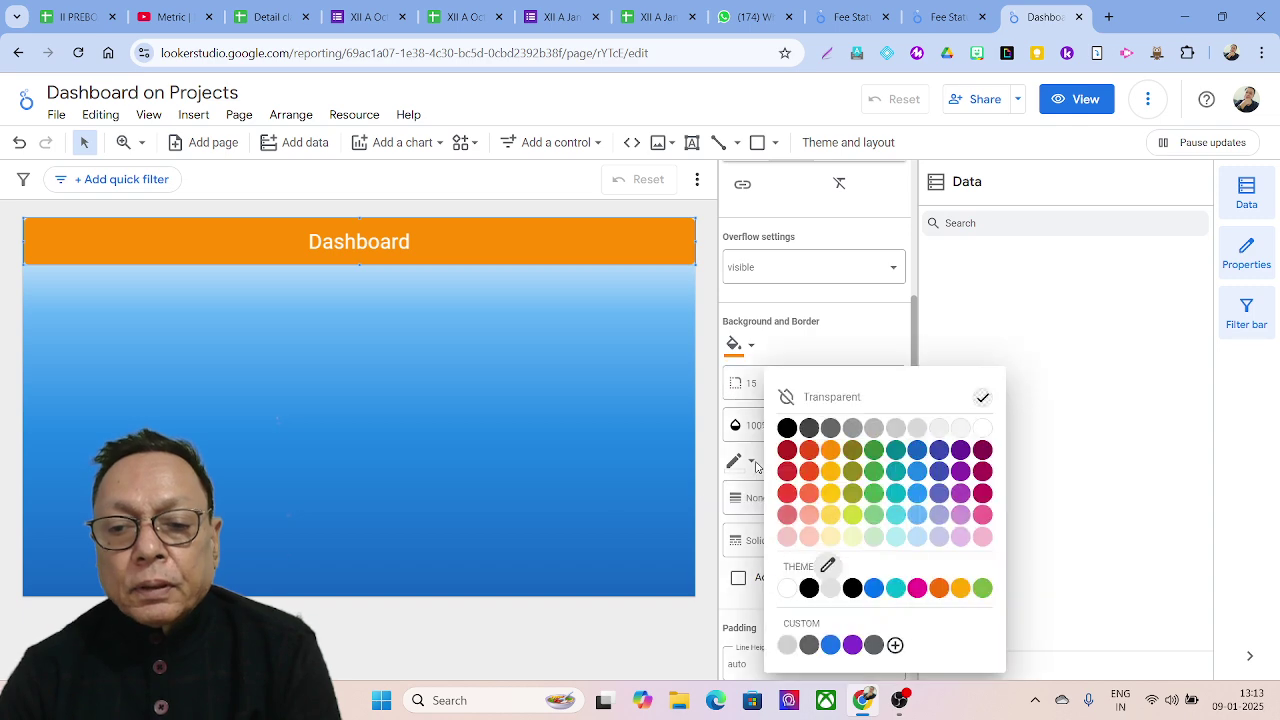
{"action": "left_click", "coordinate": [981, 434]}
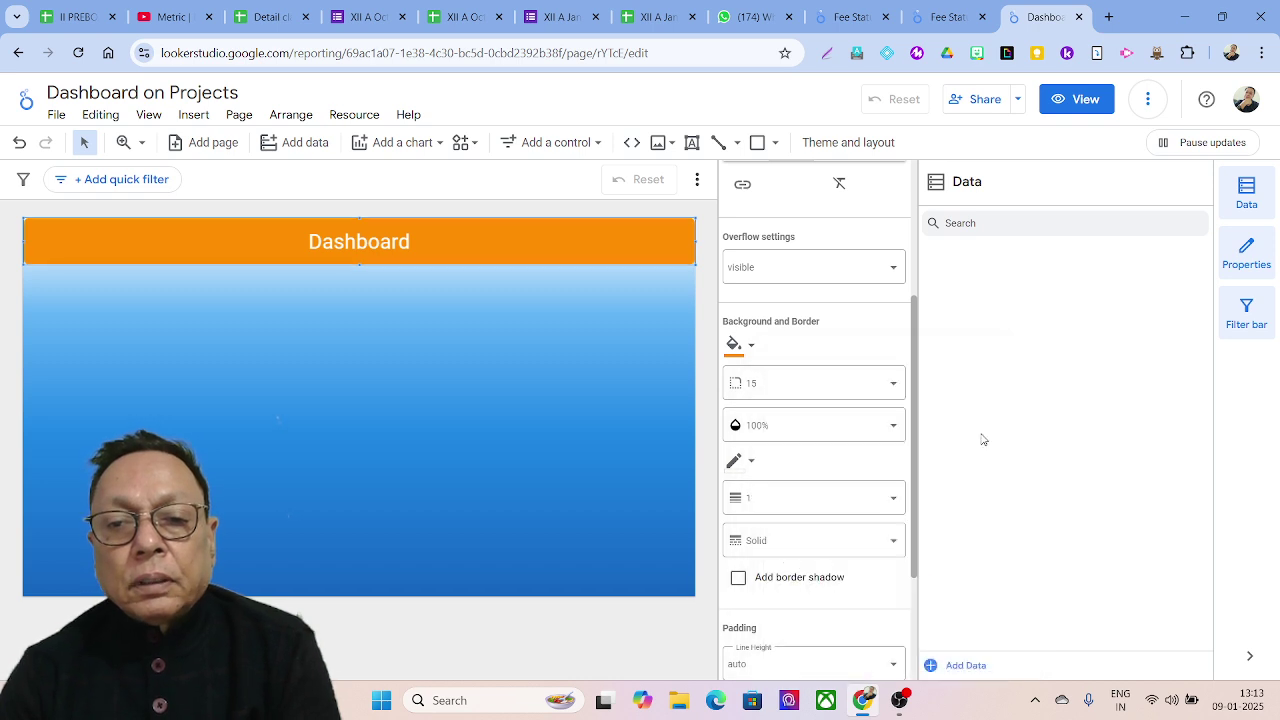
{"action": "left_click", "coordinate": [892, 498]}
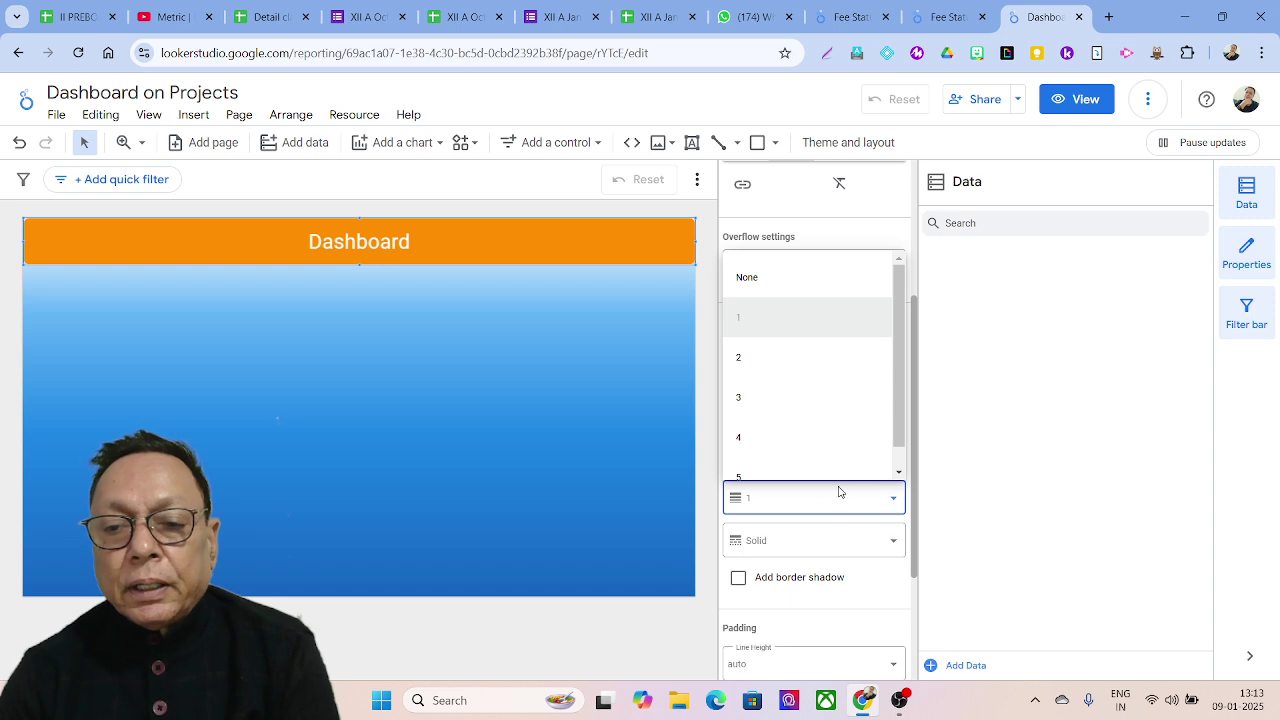
{"action": "left_click", "coordinate": [736, 360]}
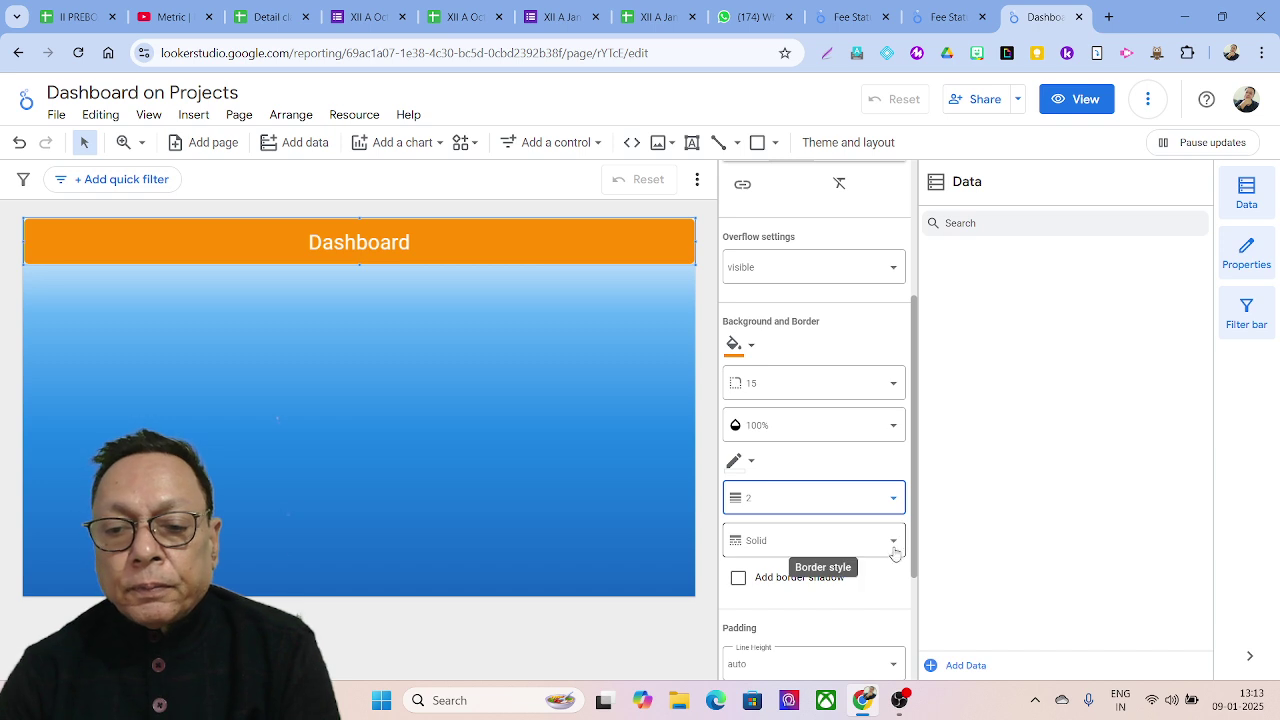
{"action": "left_click", "coordinate": [760, 586]}
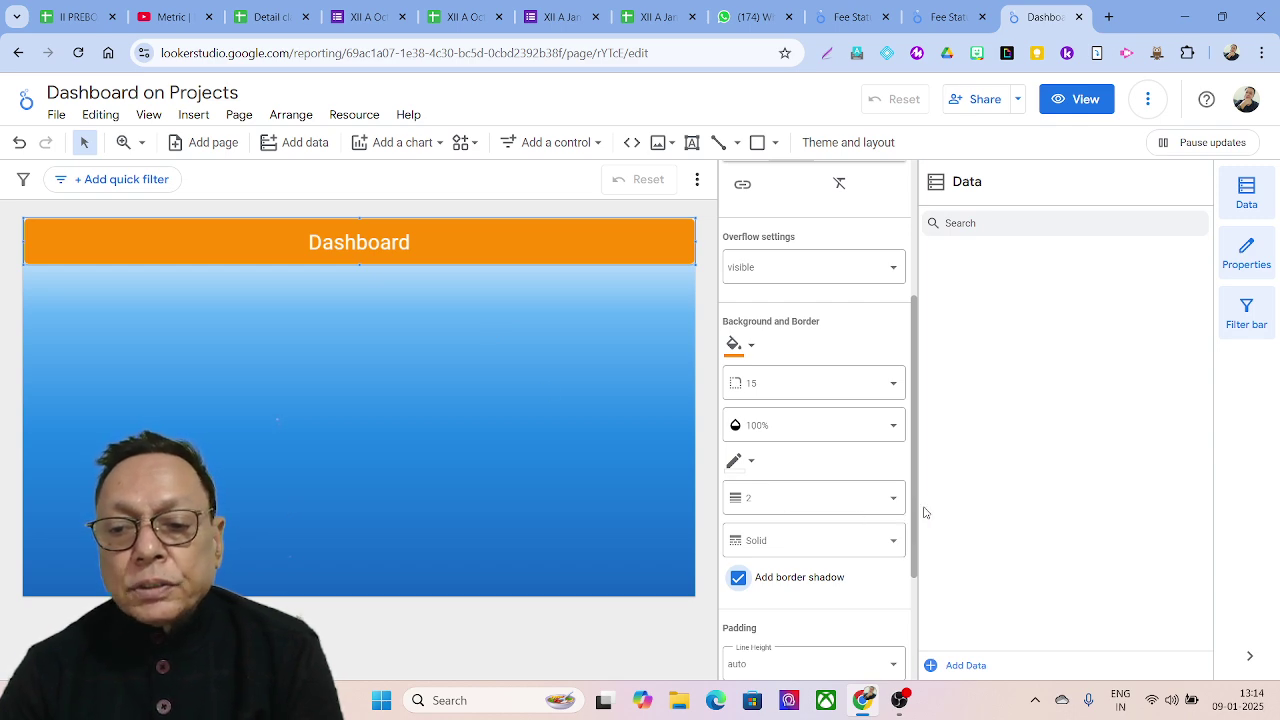
{"action": "left_click_drag", "start_coordinate": [912, 525], "coordinate": [934, 617]}
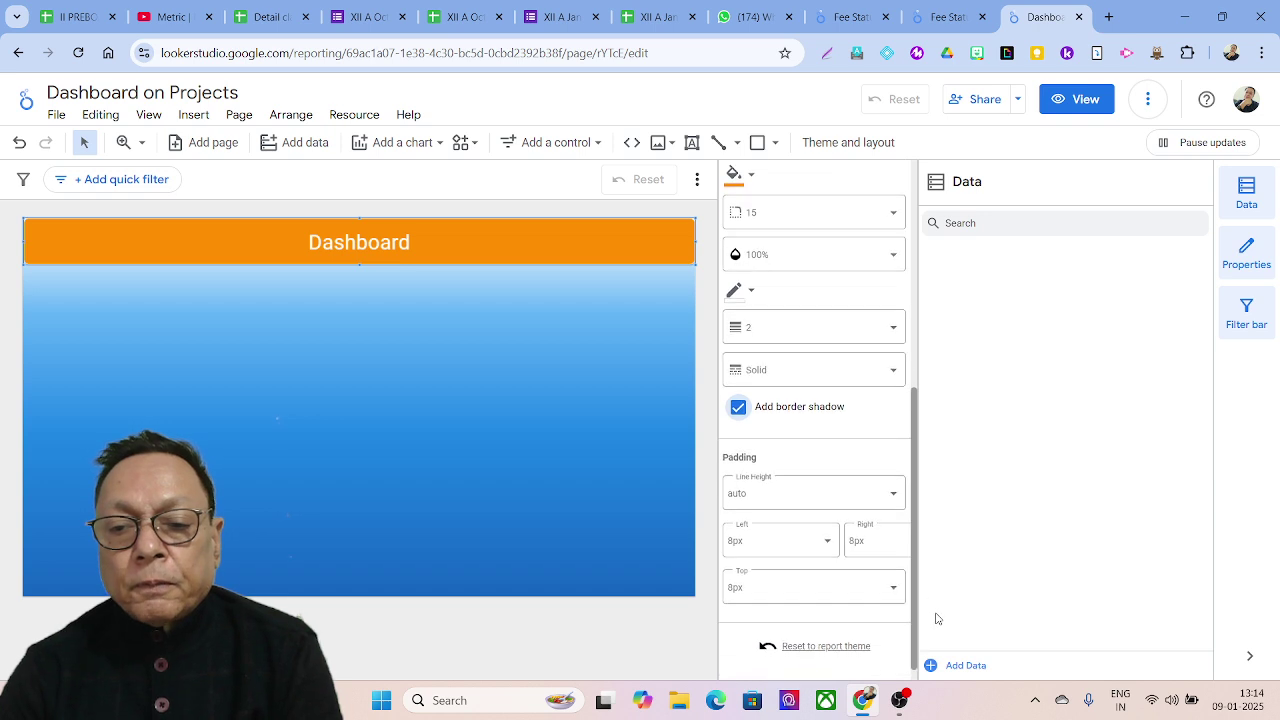
{"action": "left_click", "coordinate": [399, 376]}
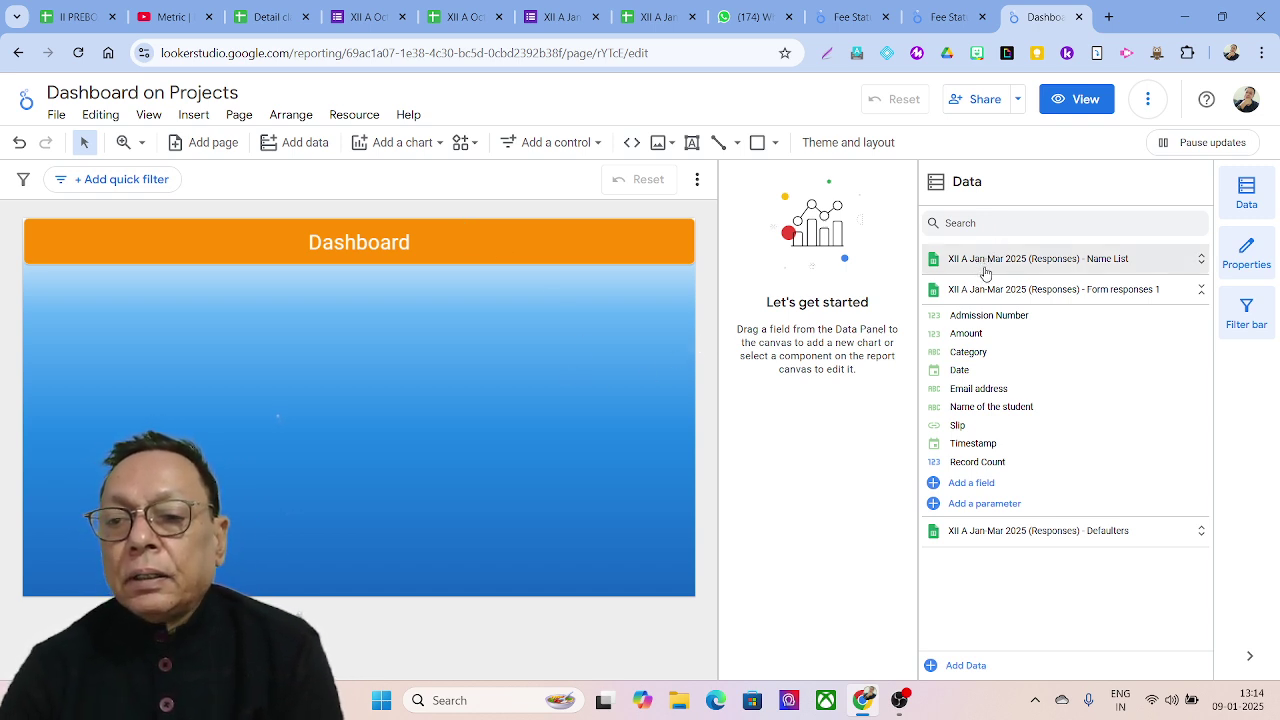
- Add a Total scorecard below the title banner near the page's left edge, using the XII A Jan-Mar 2025 (Responses) - Name List data source
{"action": "left_click", "coordinate": [421, 150]}
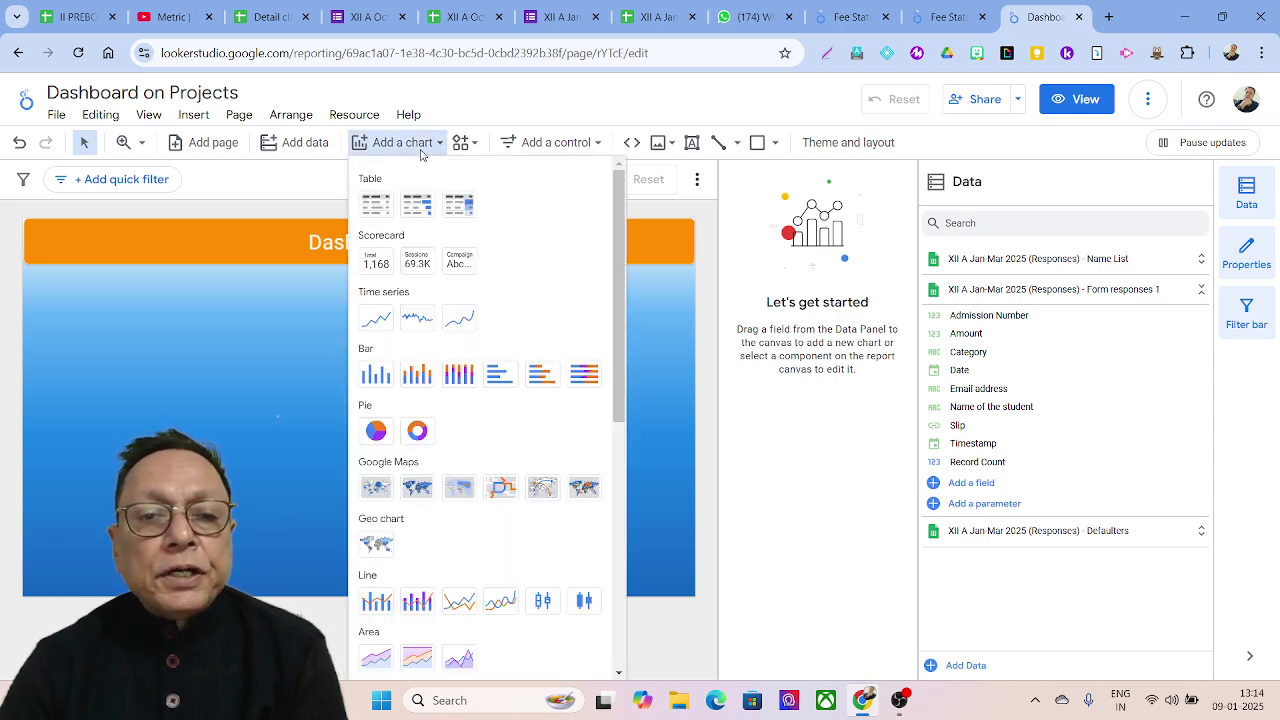
{"action": "left_click", "coordinate": [376, 261]}
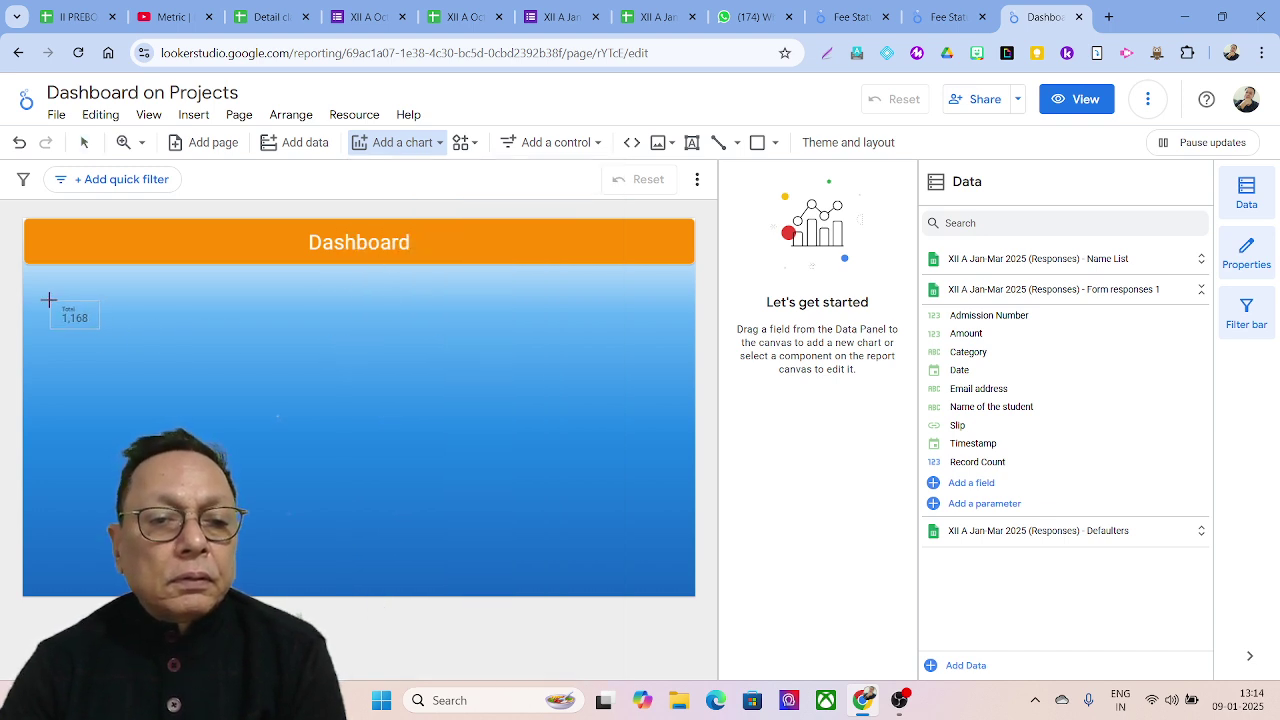
{"action": "key", "text": "Escape"}
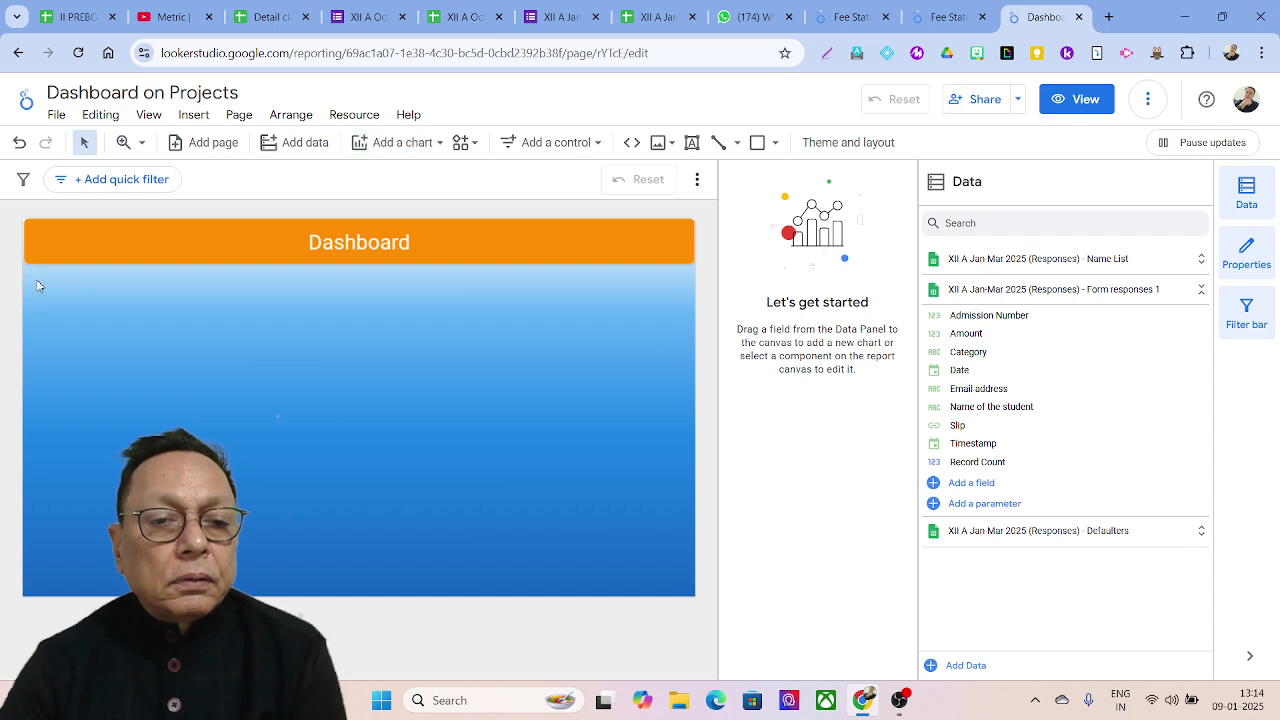
{"action": "left_click", "coordinate": [37, 282]}
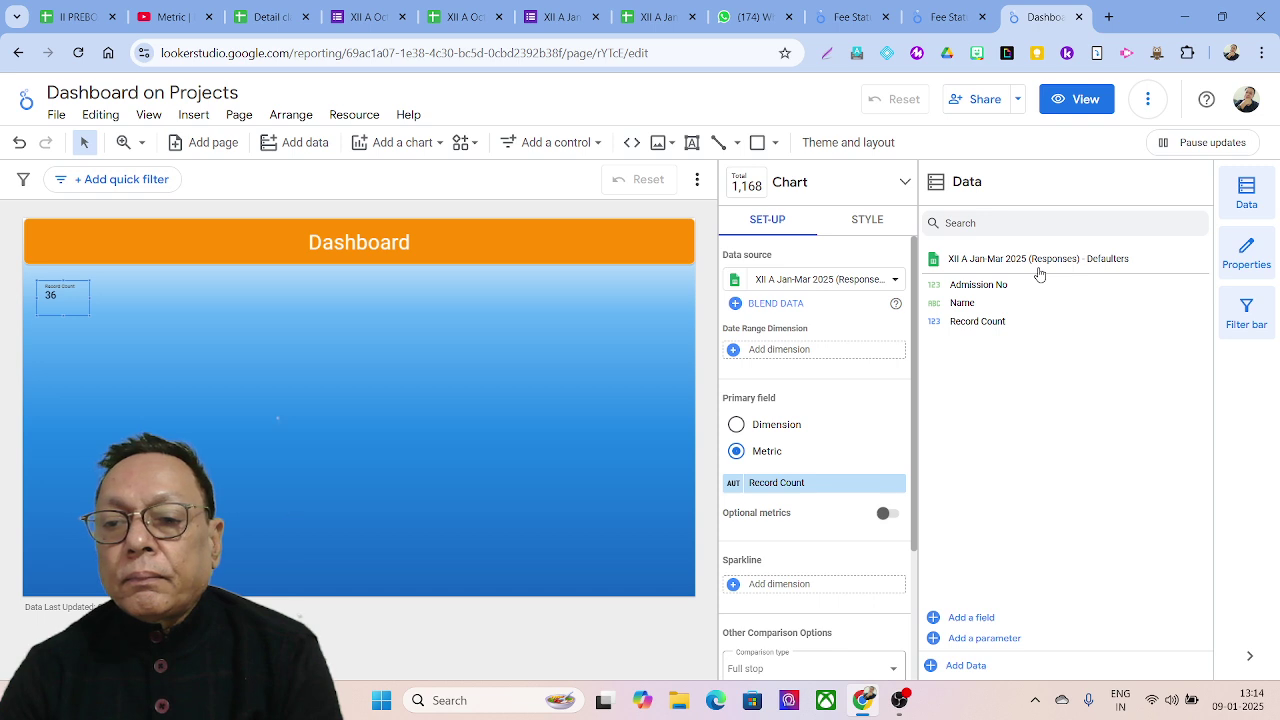
{"action": "left_click", "coordinate": [859, 283]}
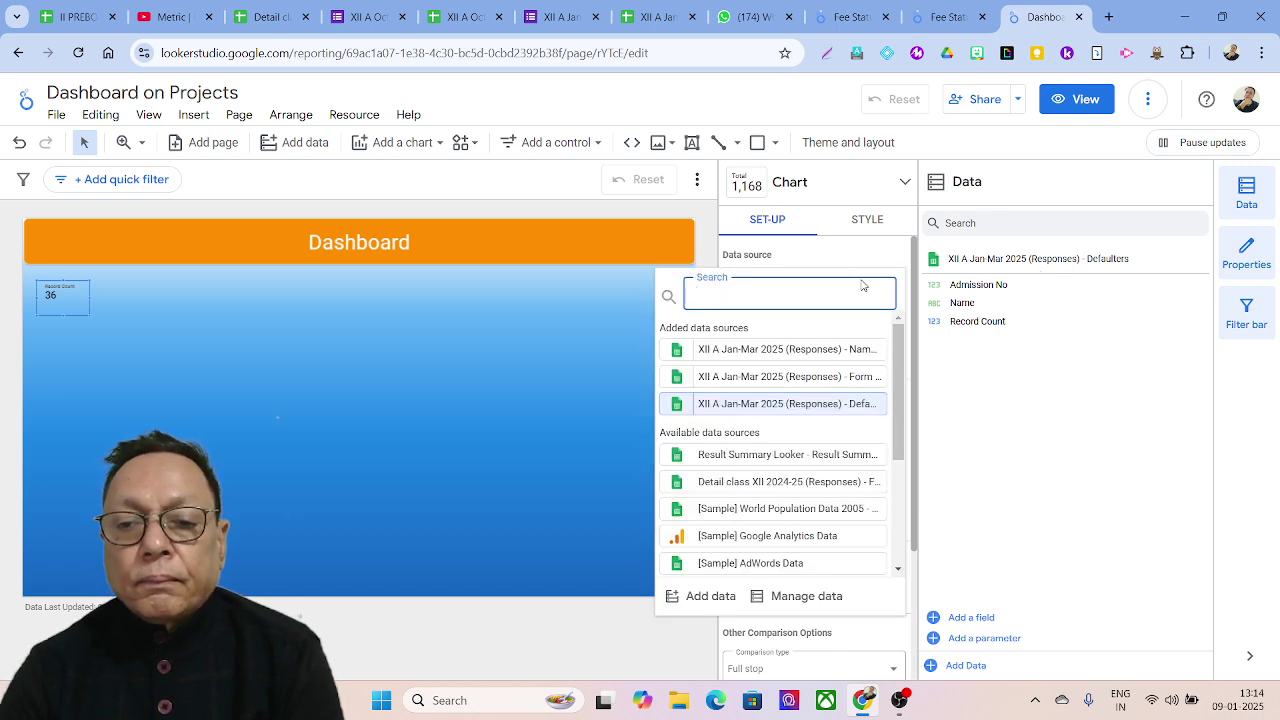
{"action": "left_click", "coordinate": [868, 350]}
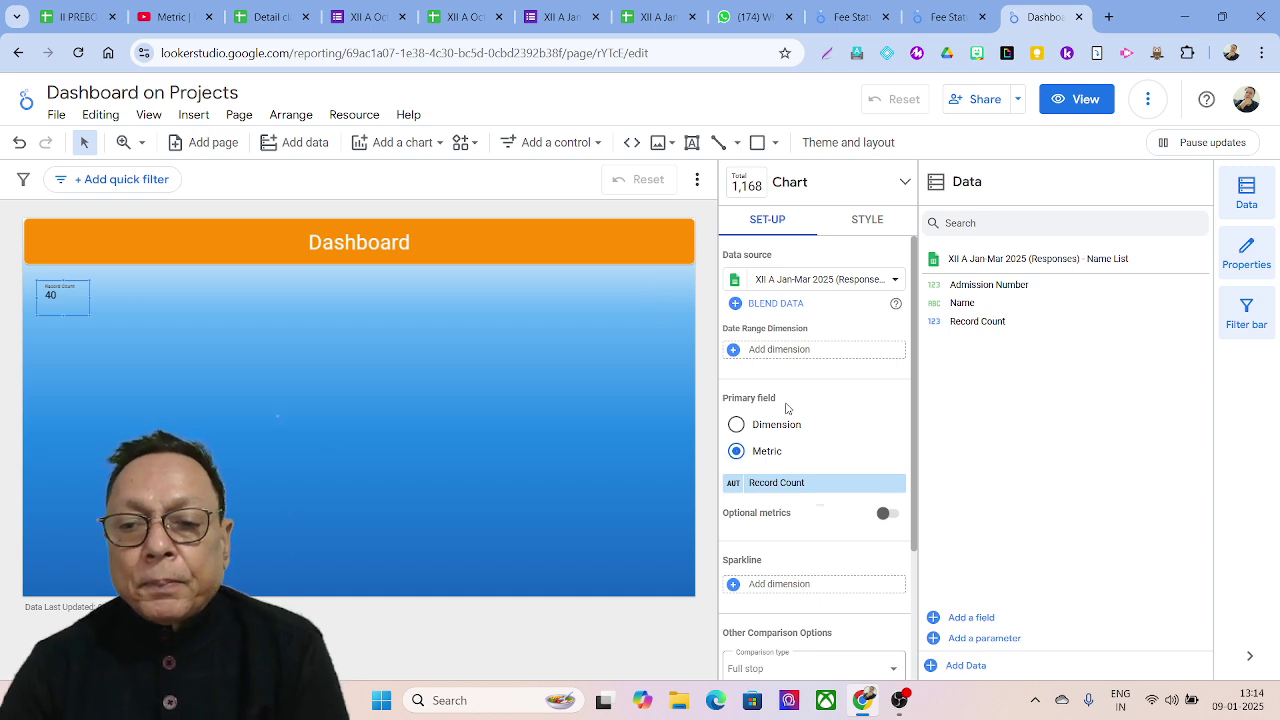
- Show the scorecard's chart title and change it to Strength
{"action": "left_click", "coordinate": [874, 224]}
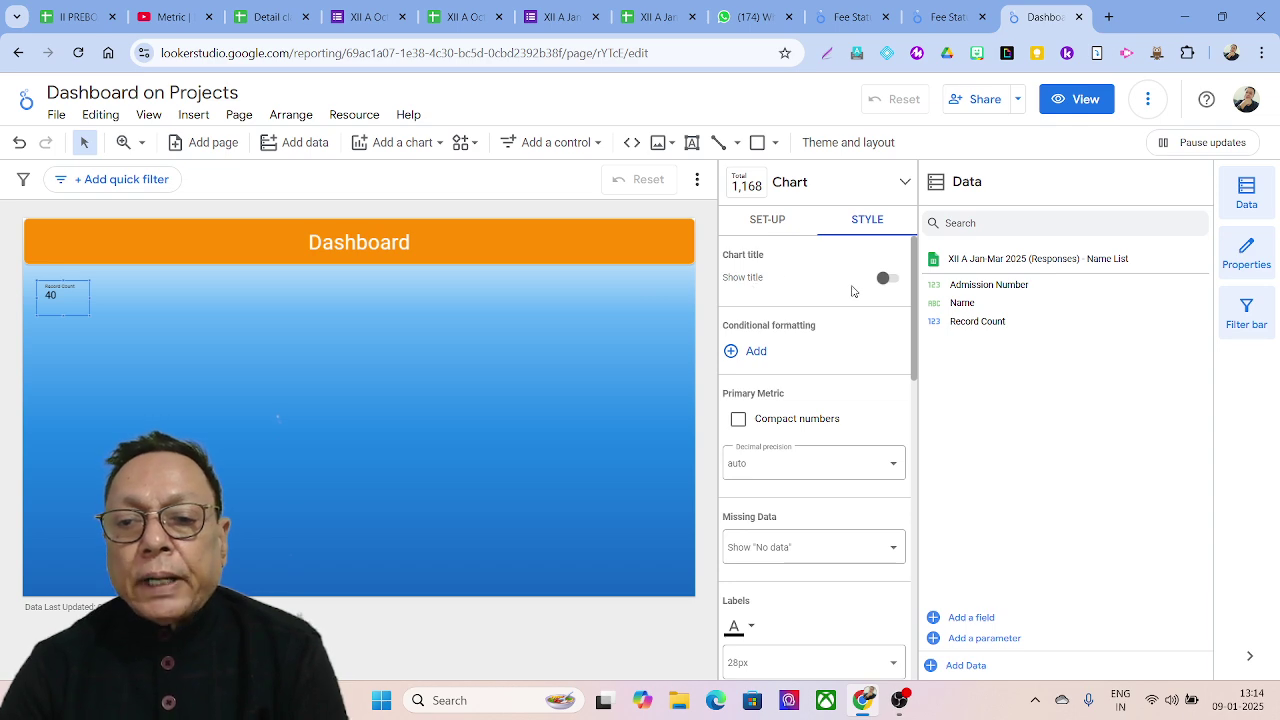
{"action": "left_click", "coordinate": [889, 279]}
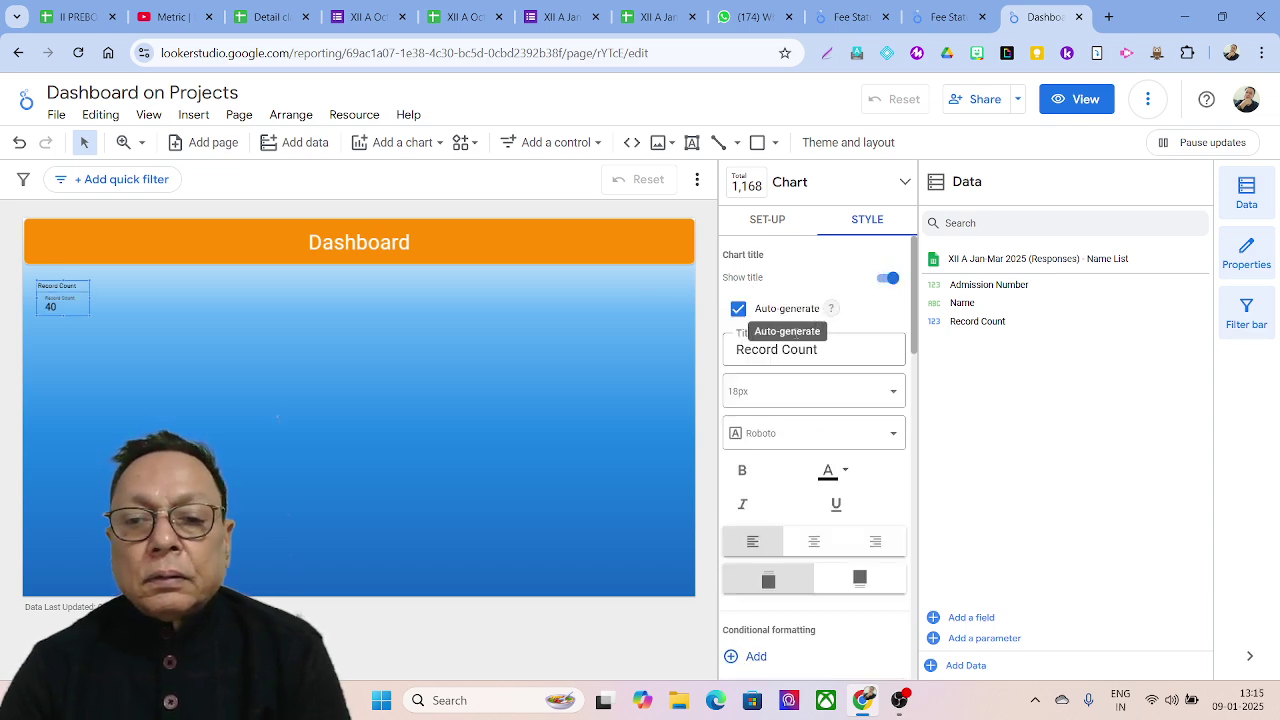
{"action": "left_click", "coordinate": [810, 358]}
{"action": "key", "text": "ctrl+shift+Left"}
{"action": "key", "text": "ctrl+shift+Left"}
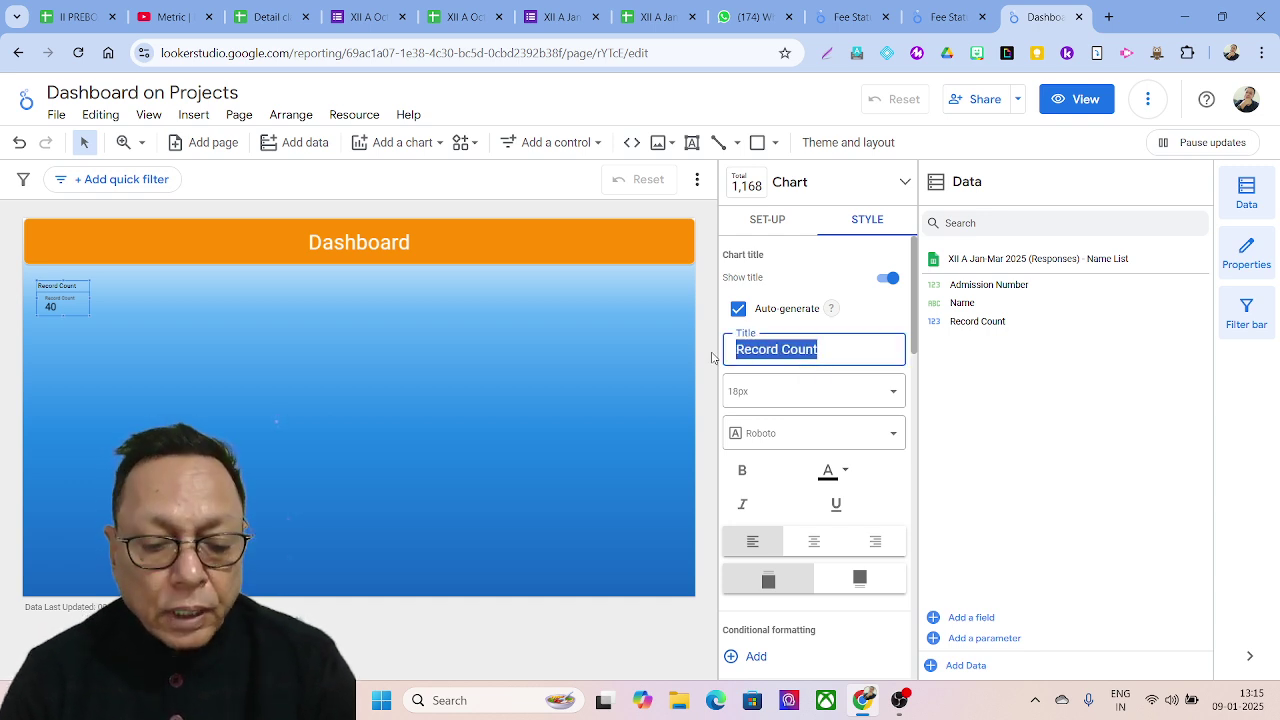
{"action": "type", "text": "Strength"}
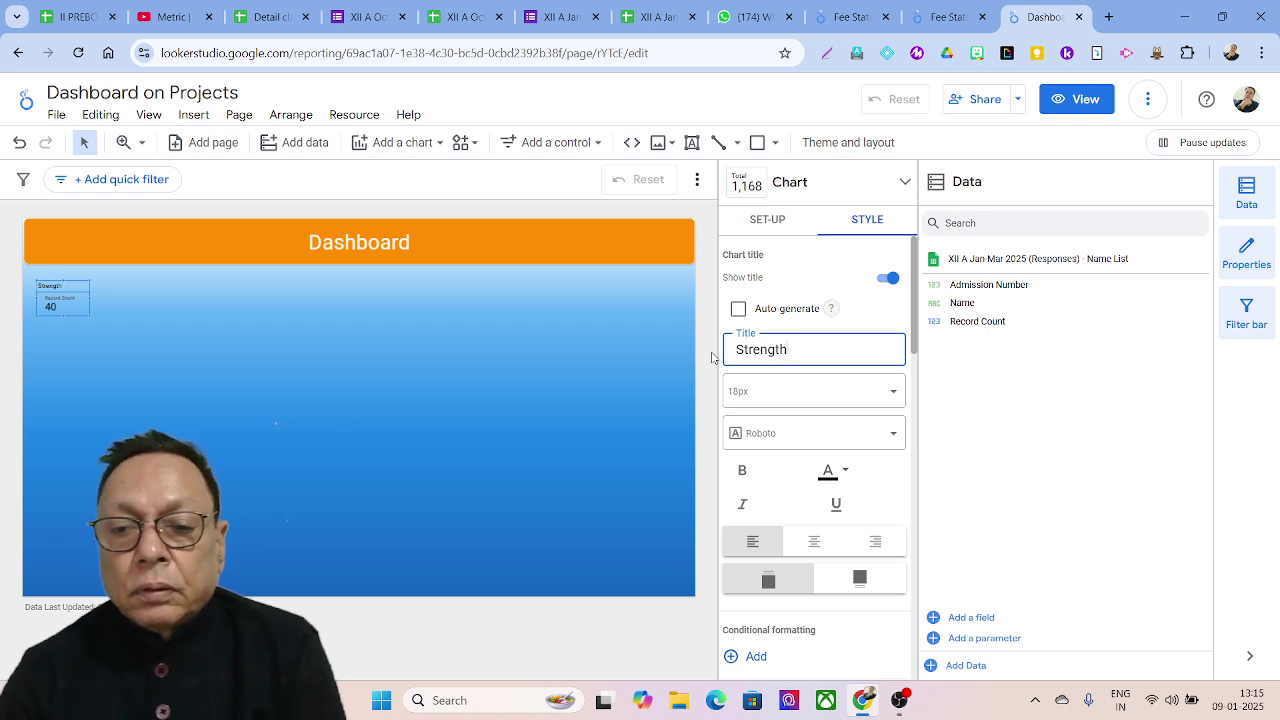
- Format the scorecard's Strength title as 30 px, white and centred
{"action": "left_click", "coordinate": [891, 391]}
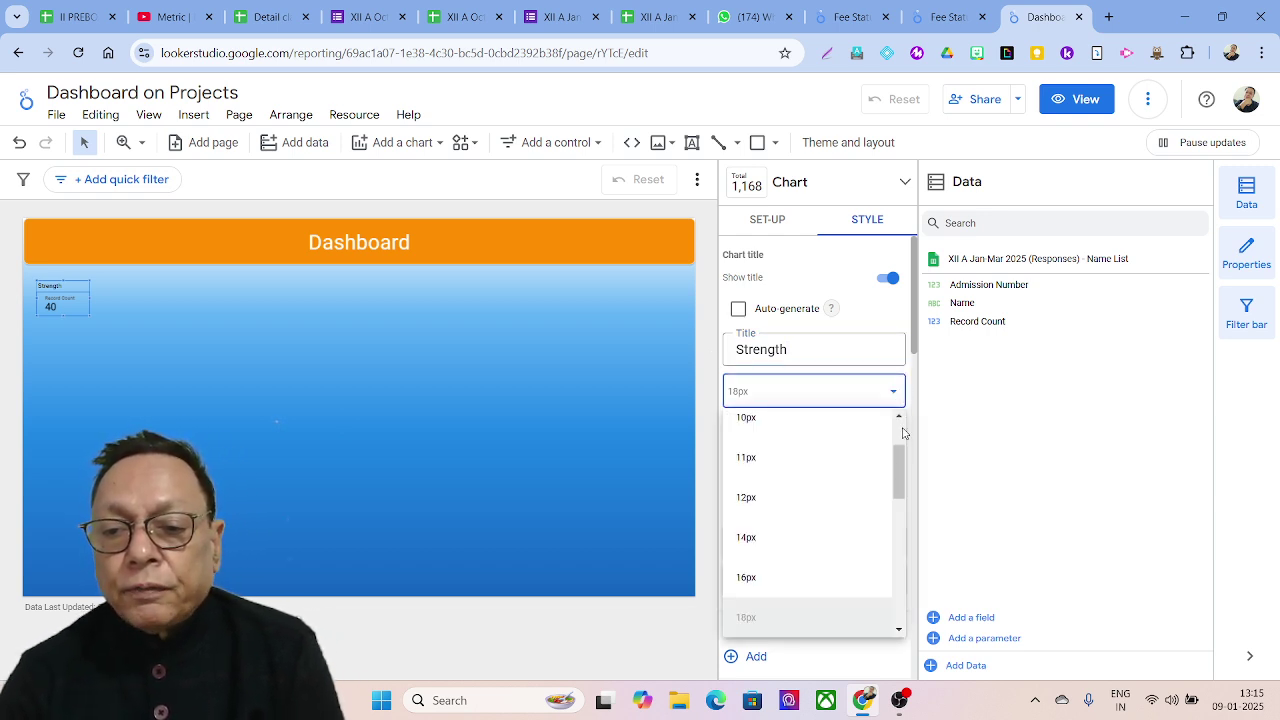
{"action": "scroll", "coordinate": [771, 592], "scroll_direction": "down", "scroll_amount": 3}
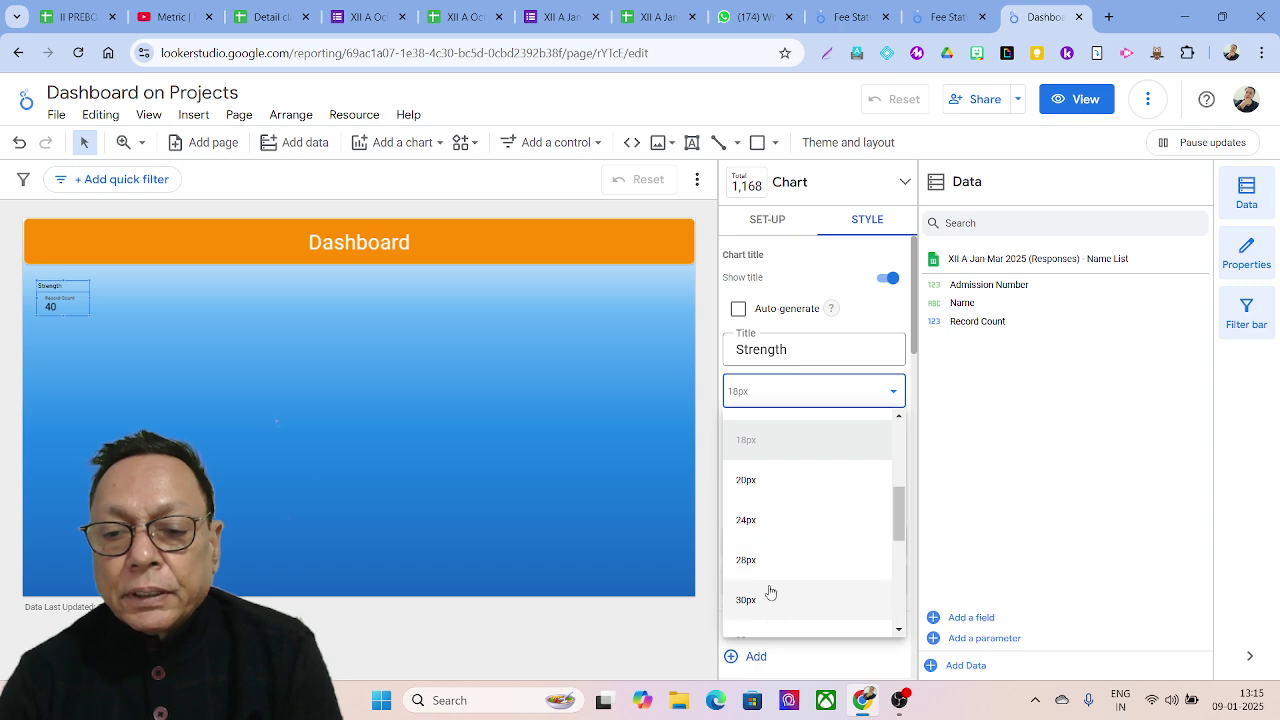
{"action": "left_click", "coordinate": [757, 603]}
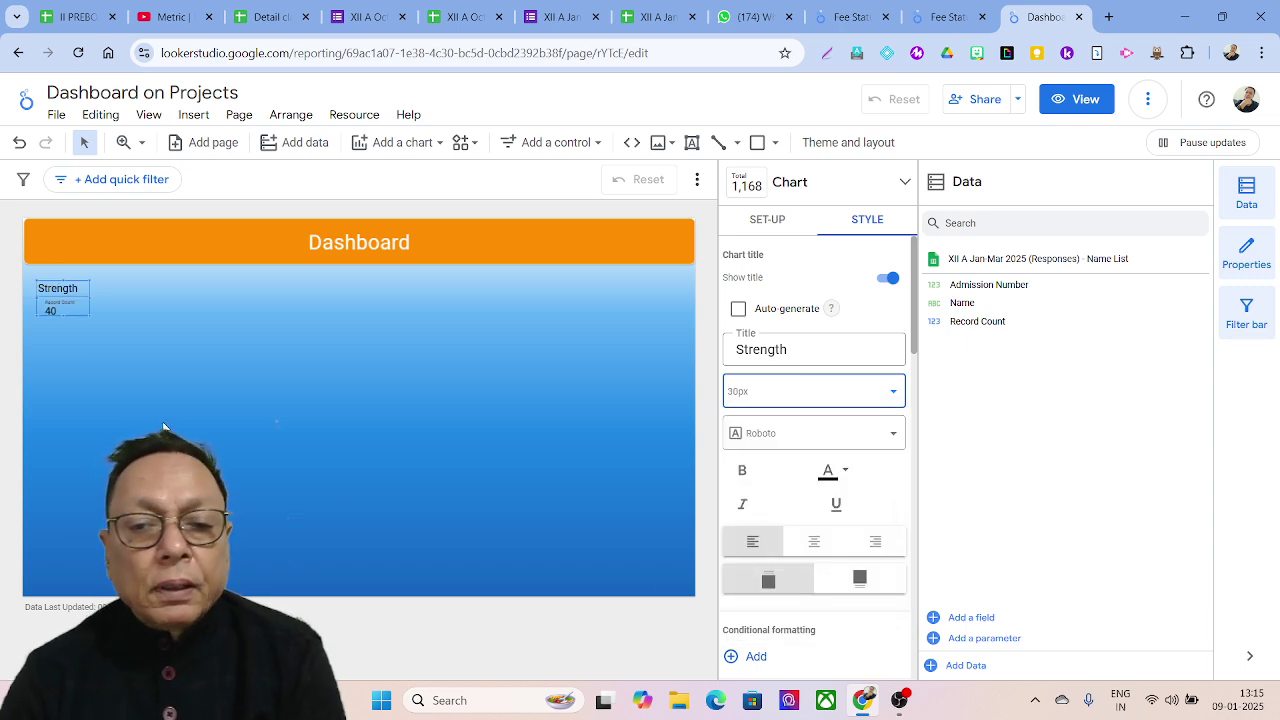
{"action": "left_click", "coordinate": [843, 471]}
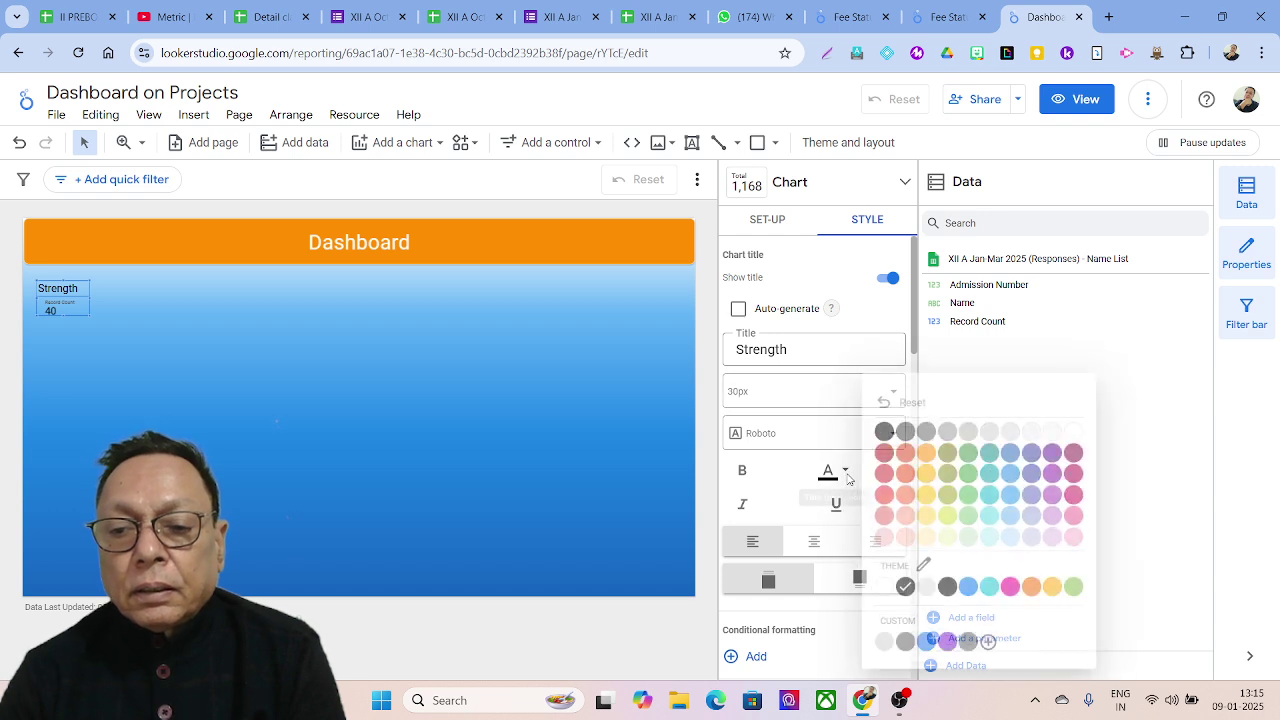
{"action": "left_click", "coordinate": [1076, 430]}
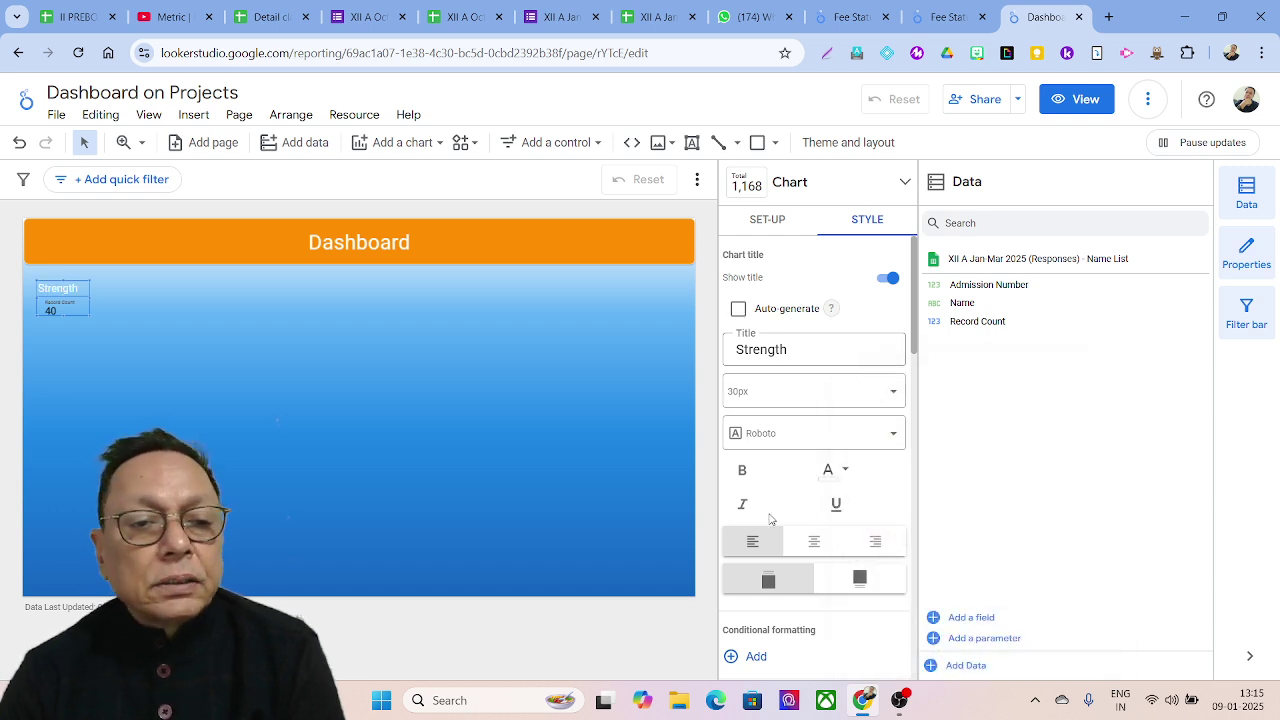
{"action": "left_click", "coordinate": [815, 542]}
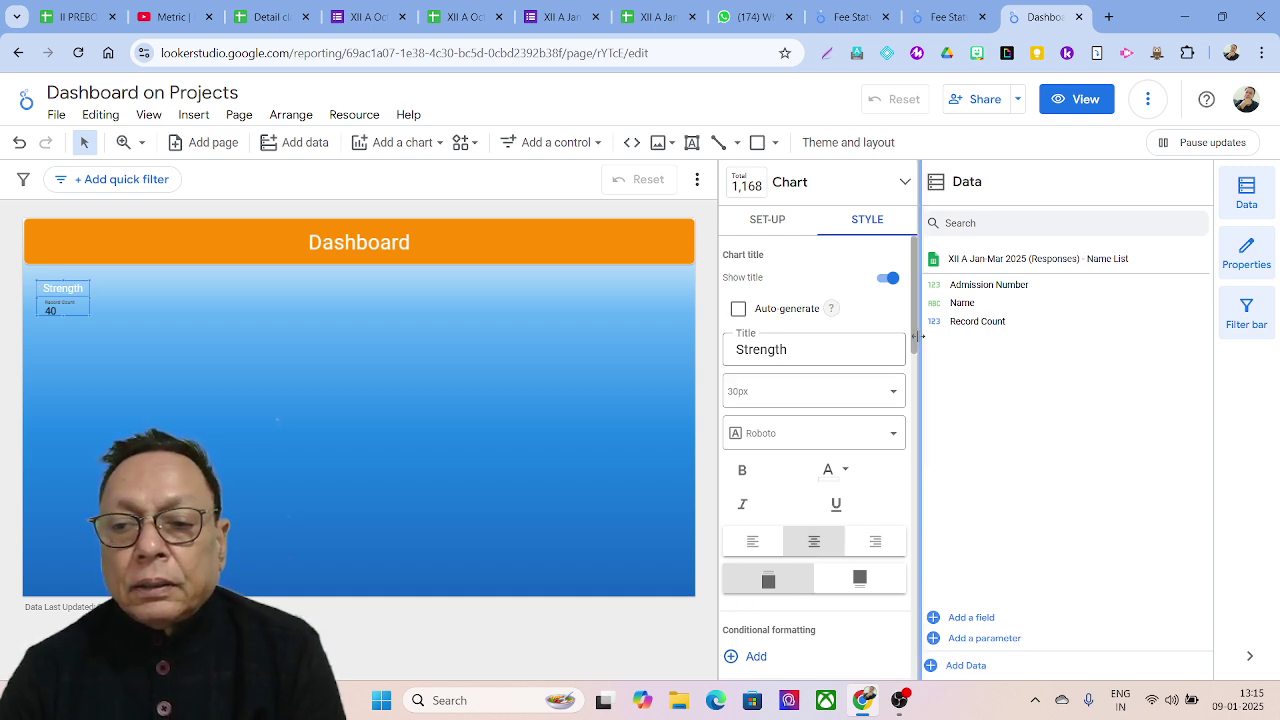
{"action": "left_click_drag", "start_coordinate": [913, 342], "coordinate": [913, 478]}
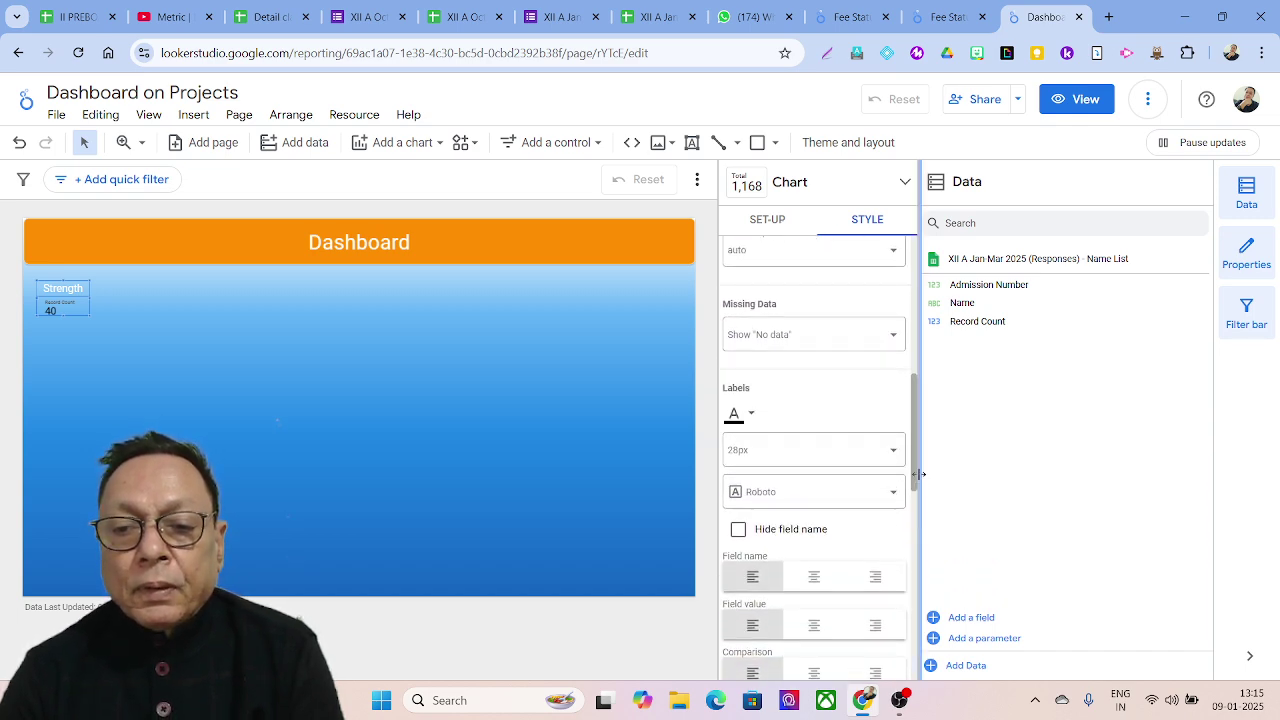
- Style the Strength scorecard's labels with white text, a hidden field name and a centred field value
{"action": "left_click", "coordinate": [752, 418]}
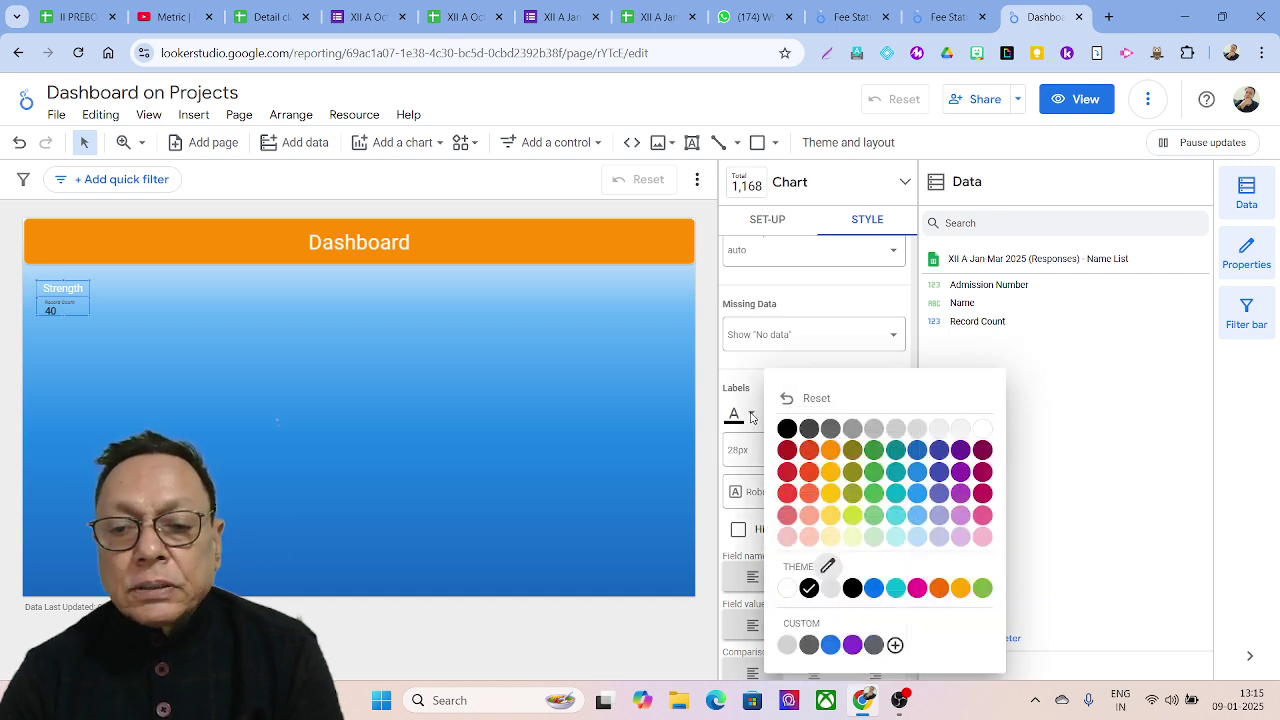
{"action": "left_click", "coordinate": [983, 430]}
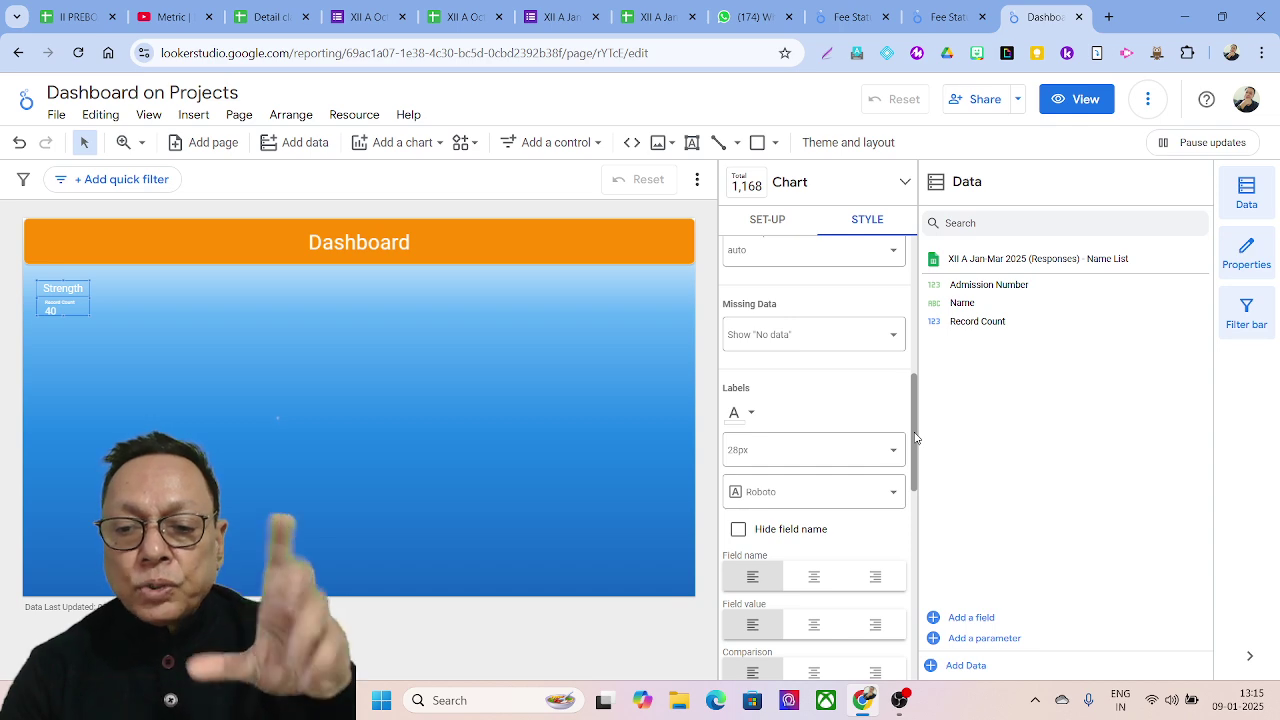
{"action": "left_click_drag", "start_coordinate": [914, 437], "coordinate": [914, 459]}
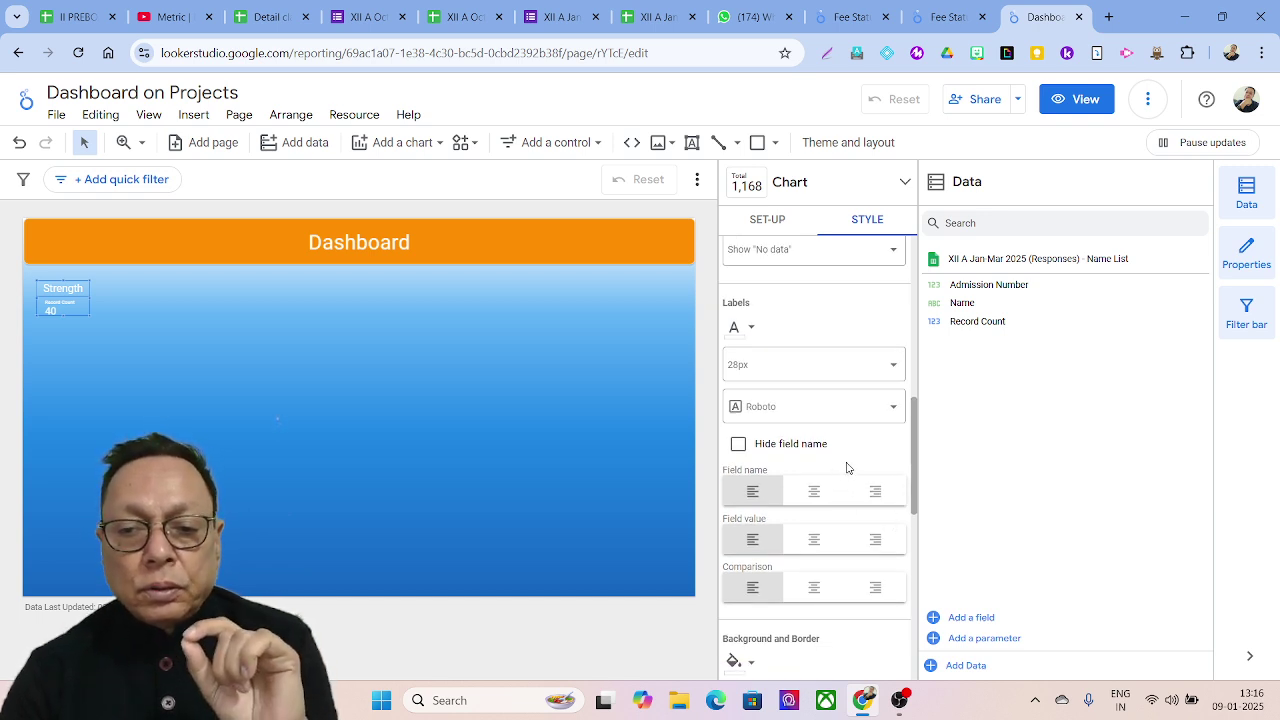
{"action": "left_click", "coordinate": [740, 446]}
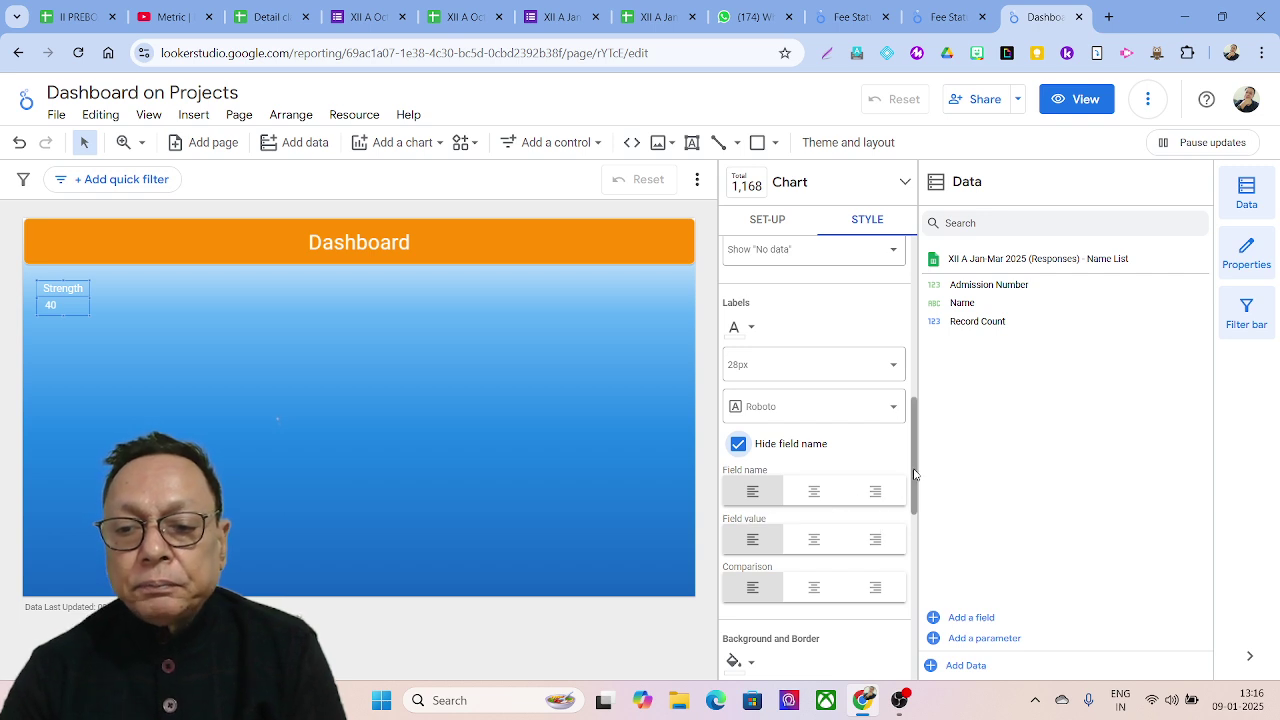
{"action": "left_click", "coordinate": [813, 545]}
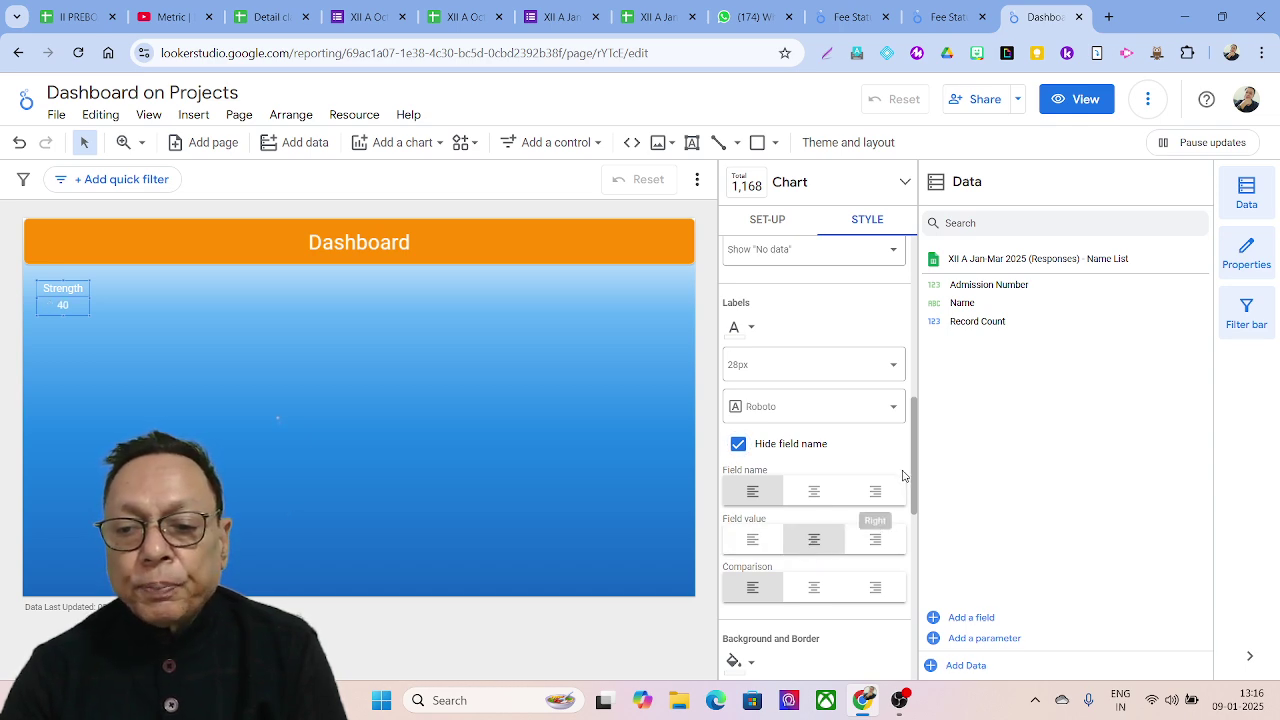
- Give the Strength scorecard a dark red background with a border radius of 10
{"action": "left_click_drag", "start_coordinate": [913, 478], "coordinate": [920, 522]}
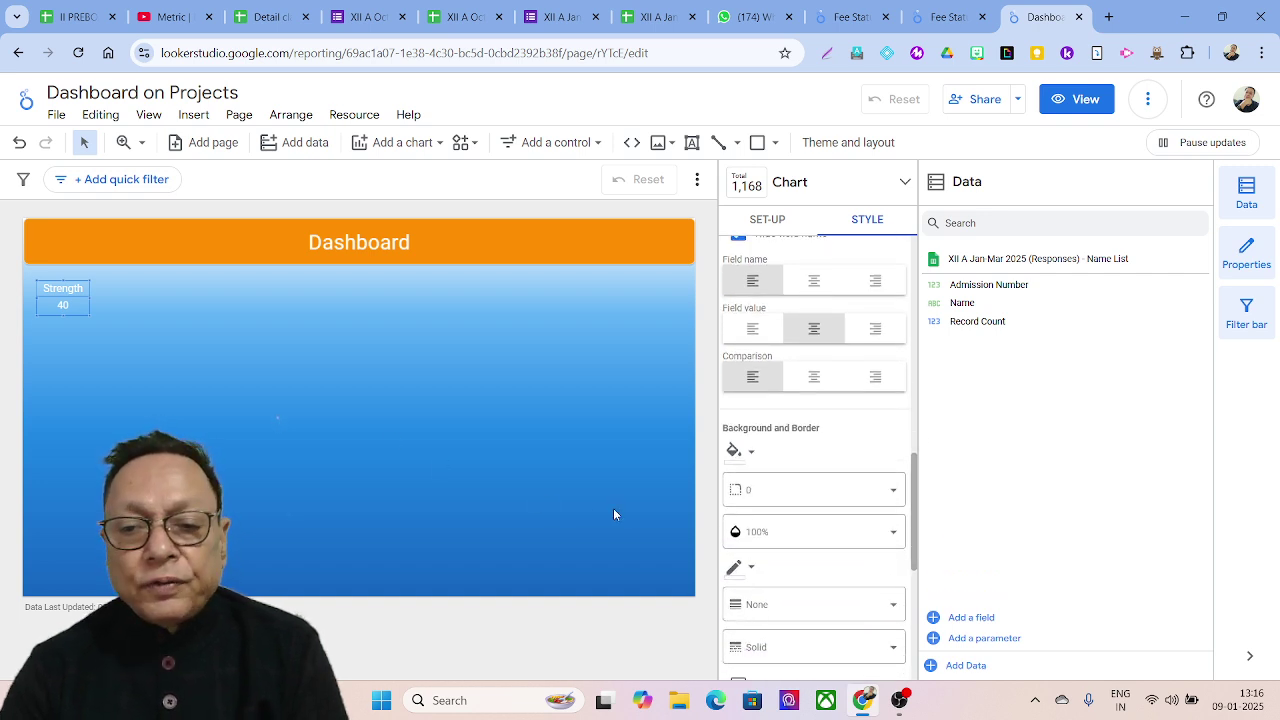
{"action": "left_click", "coordinate": [752, 456]}
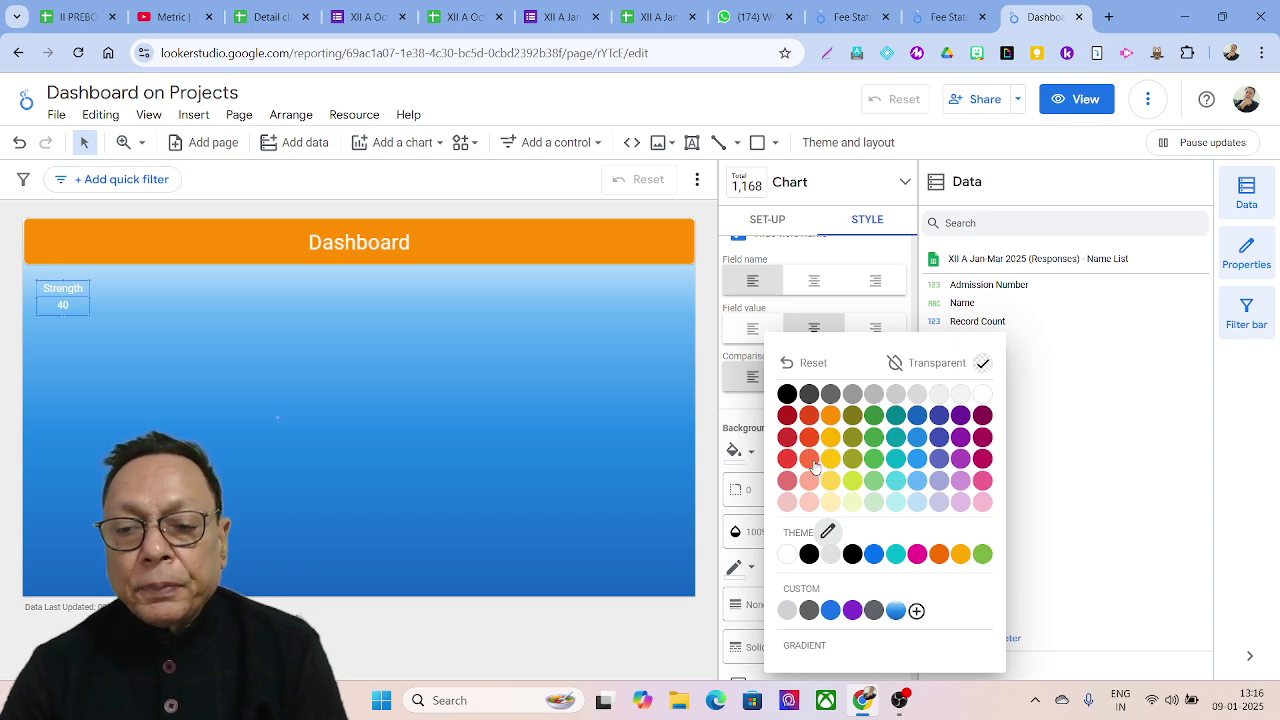
{"action": "left_click", "coordinate": [786, 416]}
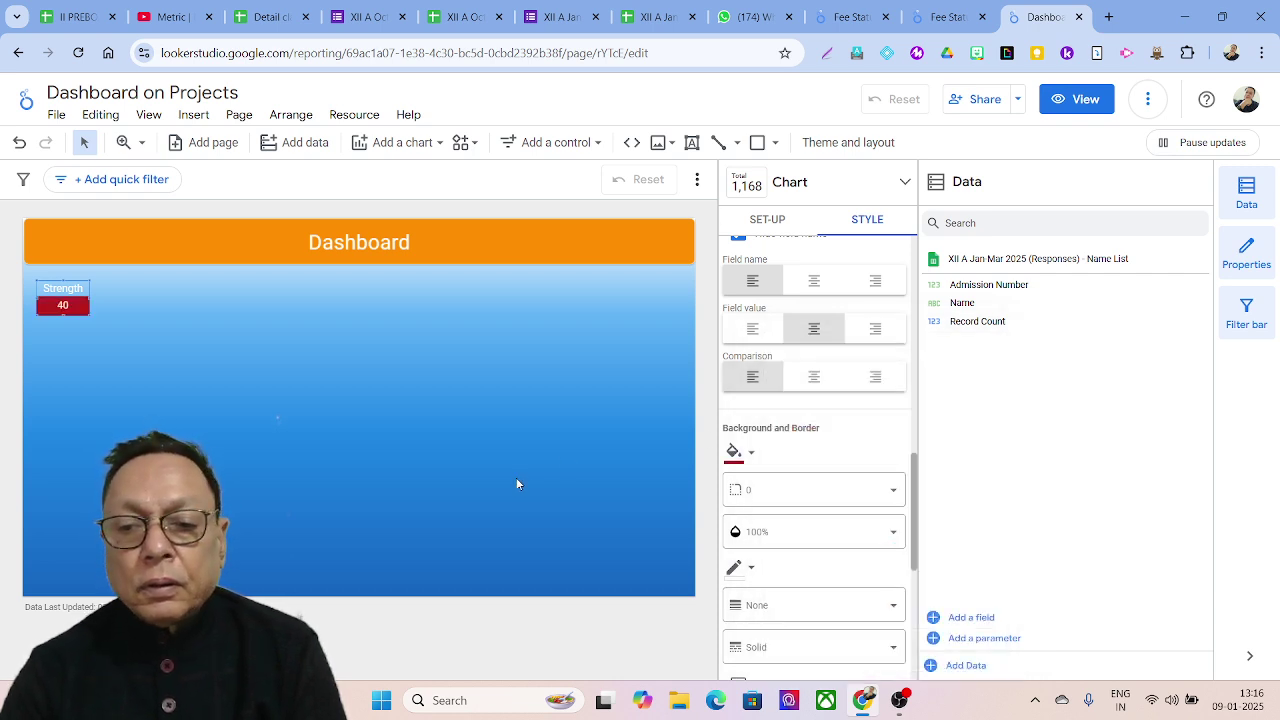
{"action": "left_click", "coordinate": [742, 490]}
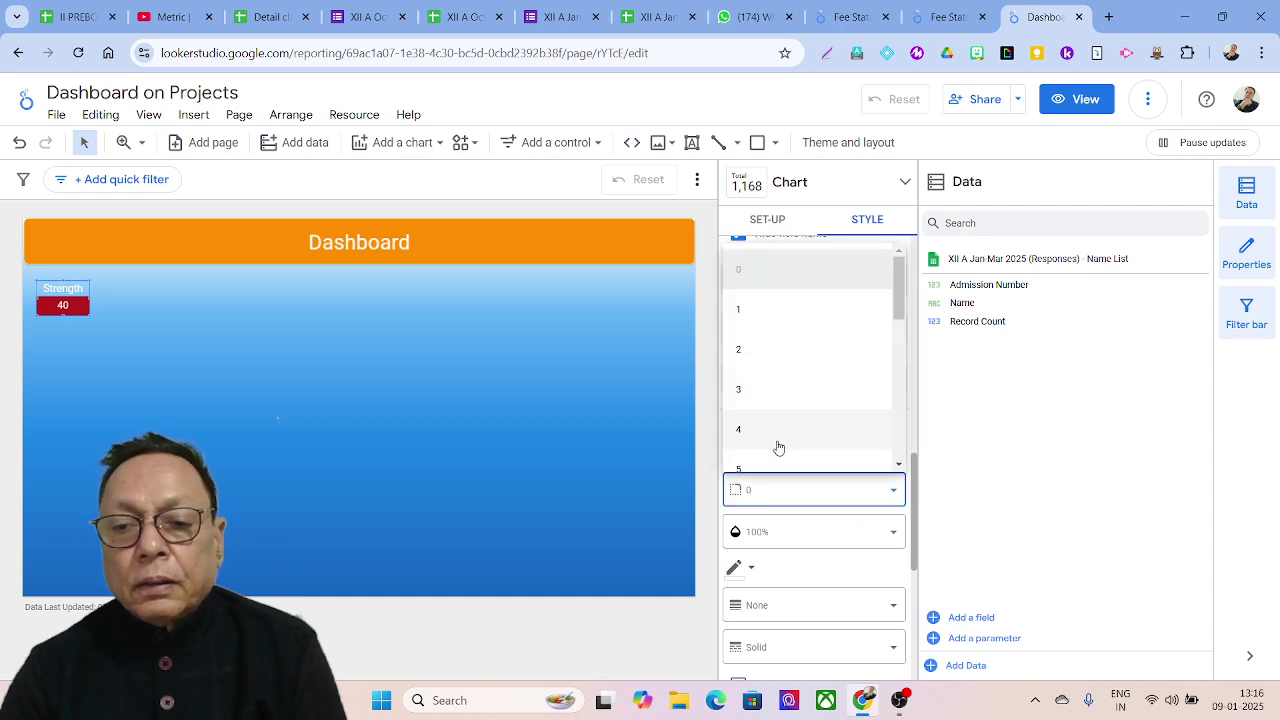
{"action": "left_click_drag", "start_coordinate": [899, 315], "coordinate": [899, 347]}
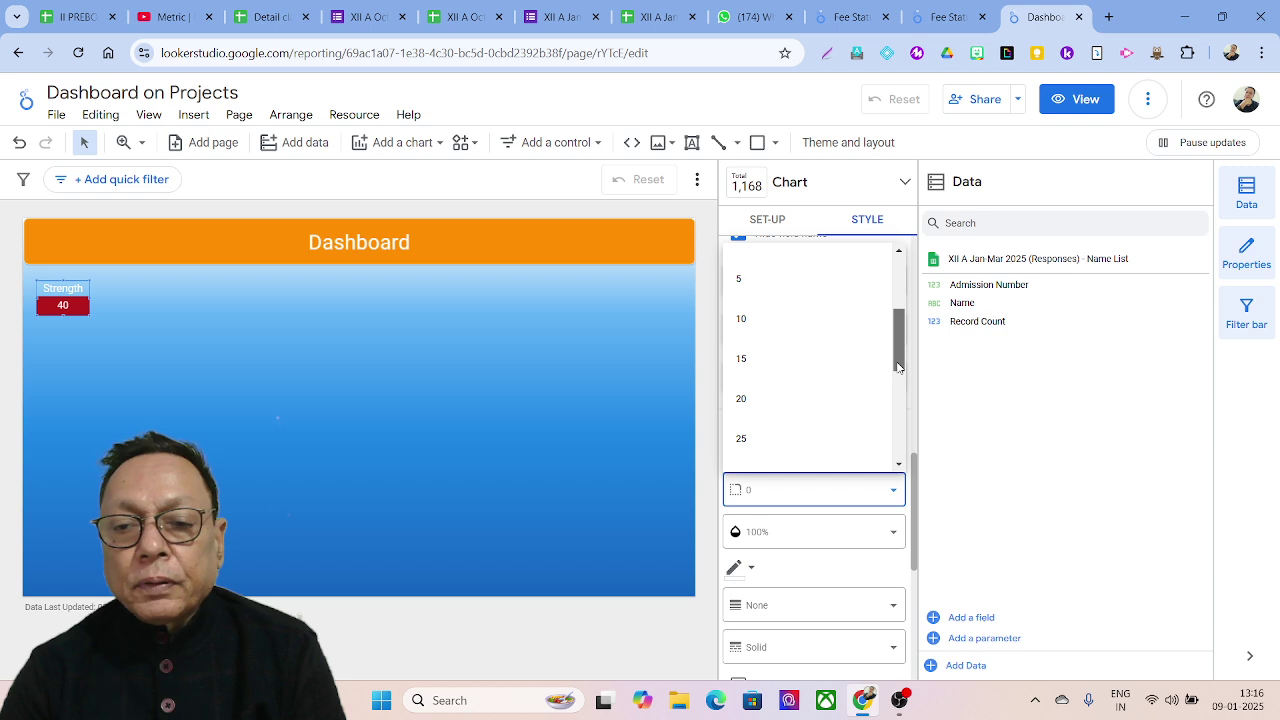
{"action": "left_click", "coordinate": [746, 362]}
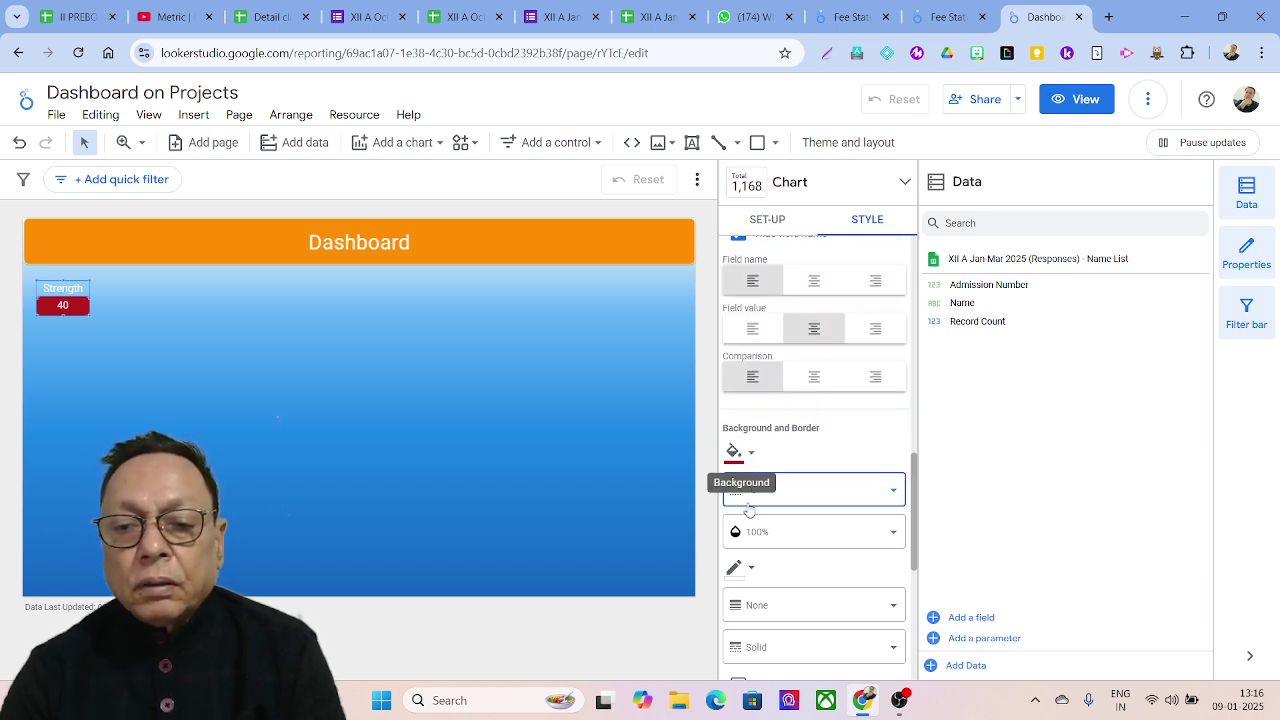
{"action": "left_click", "coordinate": [893, 490]}
{"action": "left_click", "coordinate": [755, 416]}
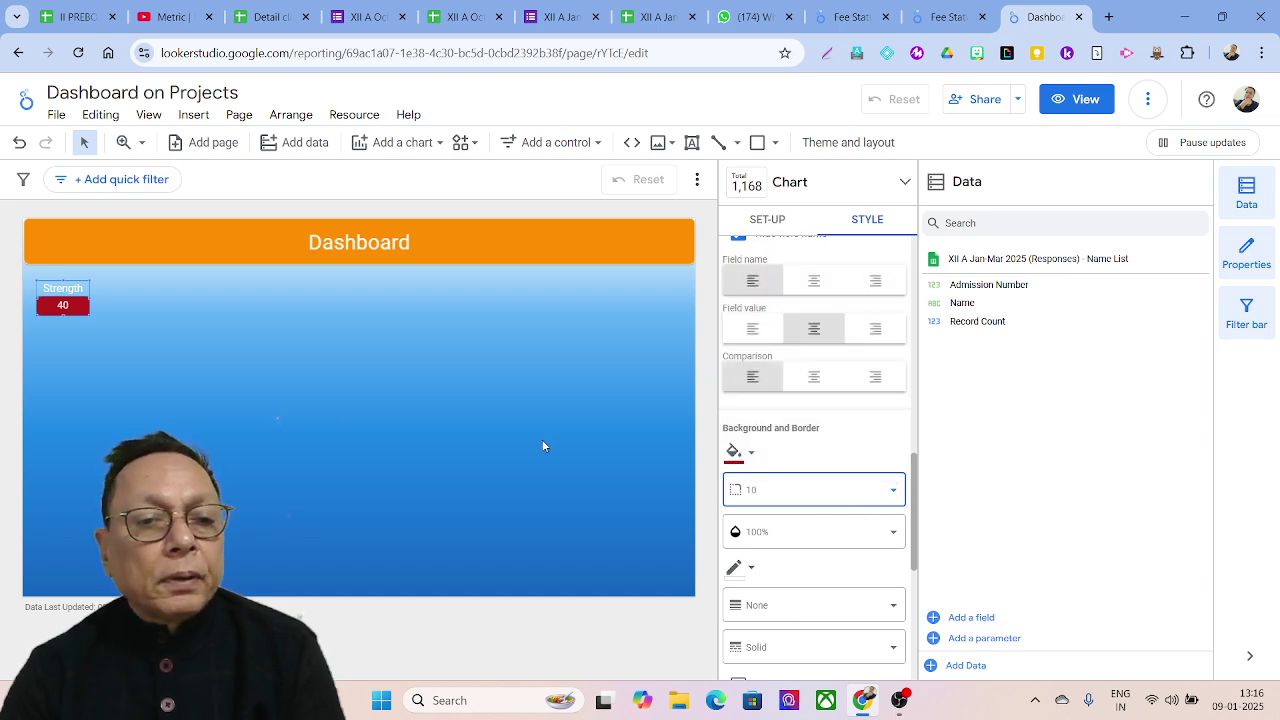
- Give the Strength scorecard a white border of weight 2 with a border shadow
{"action": "left_click", "coordinate": [756, 568]}
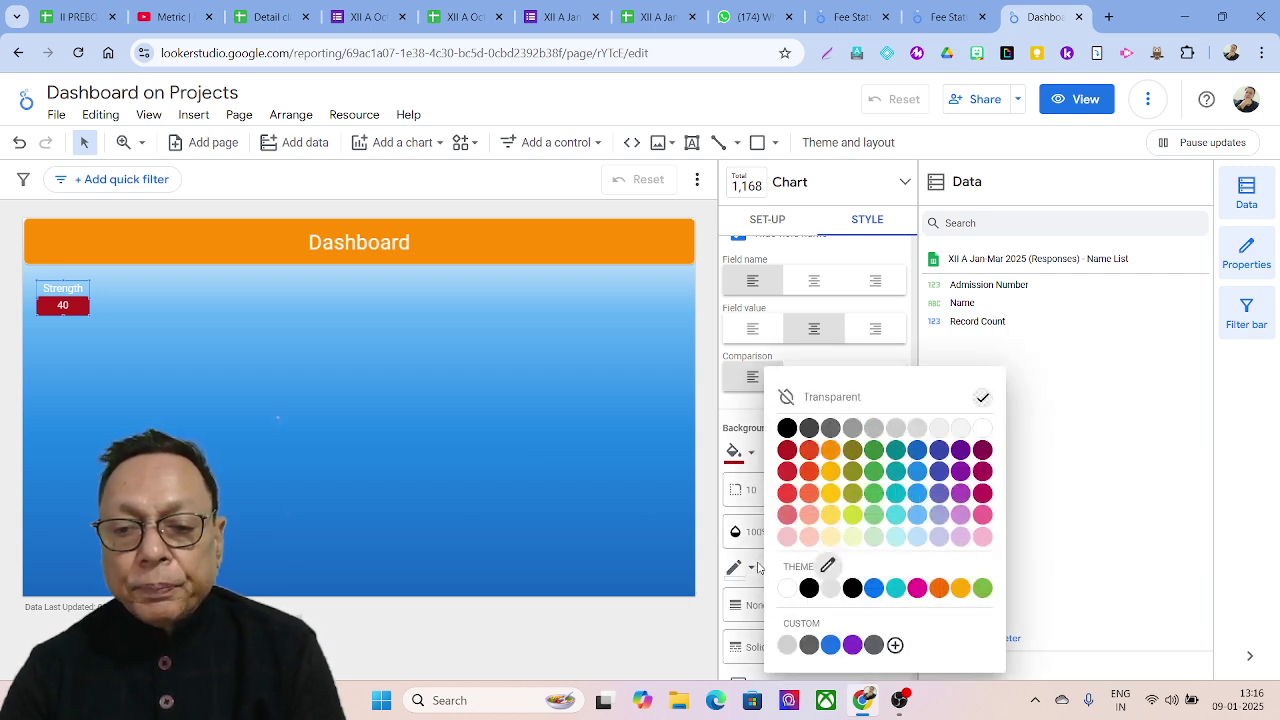
{"action": "left_click", "coordinate": [980, 431]}
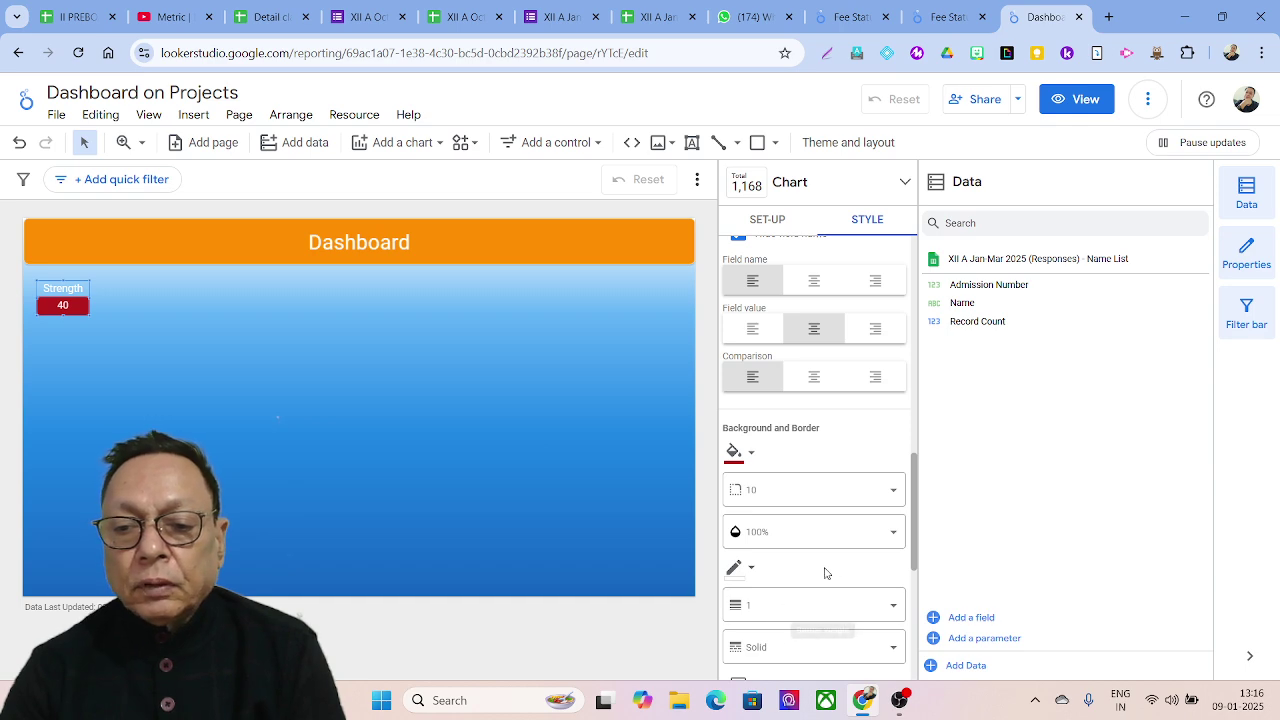
{"action": "scroll", "coordinate": [913, 505], "scroll_direction": "down", "scroll_amount": 2}
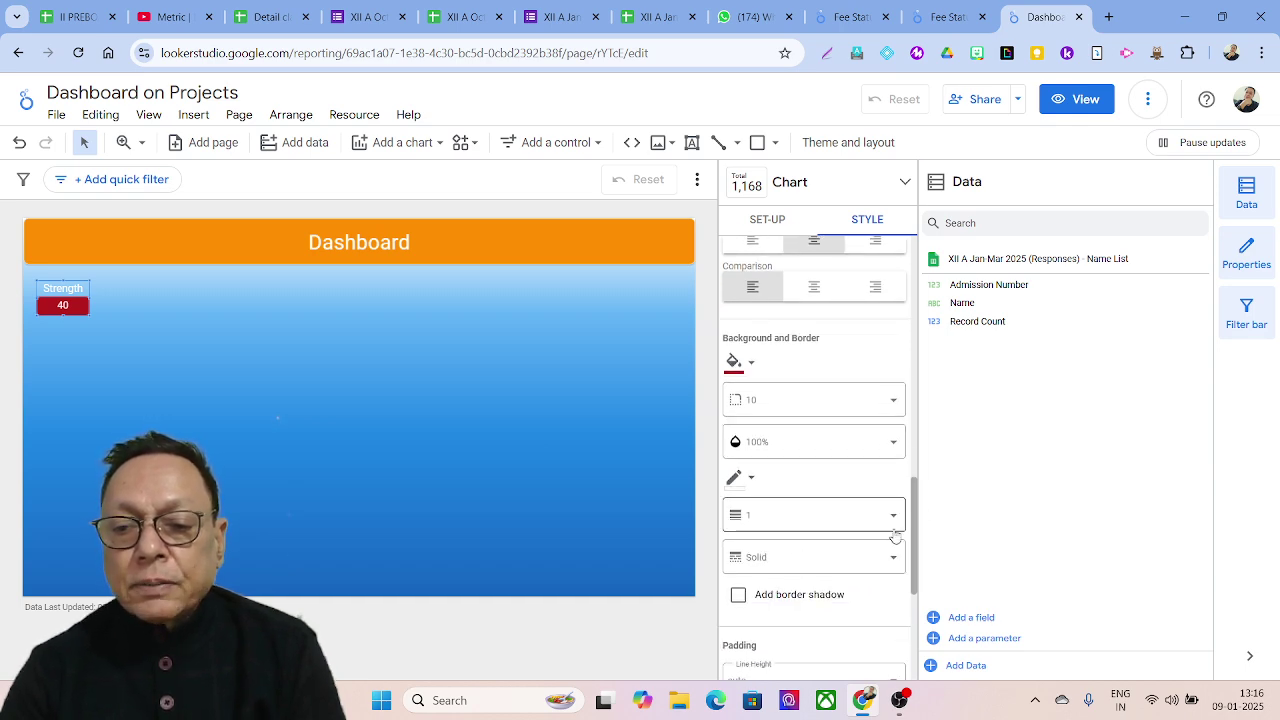
{"action": "left_click", "coordinate": [764, 513]}
{"action": "left_click", "coordinate": [740, 375]}
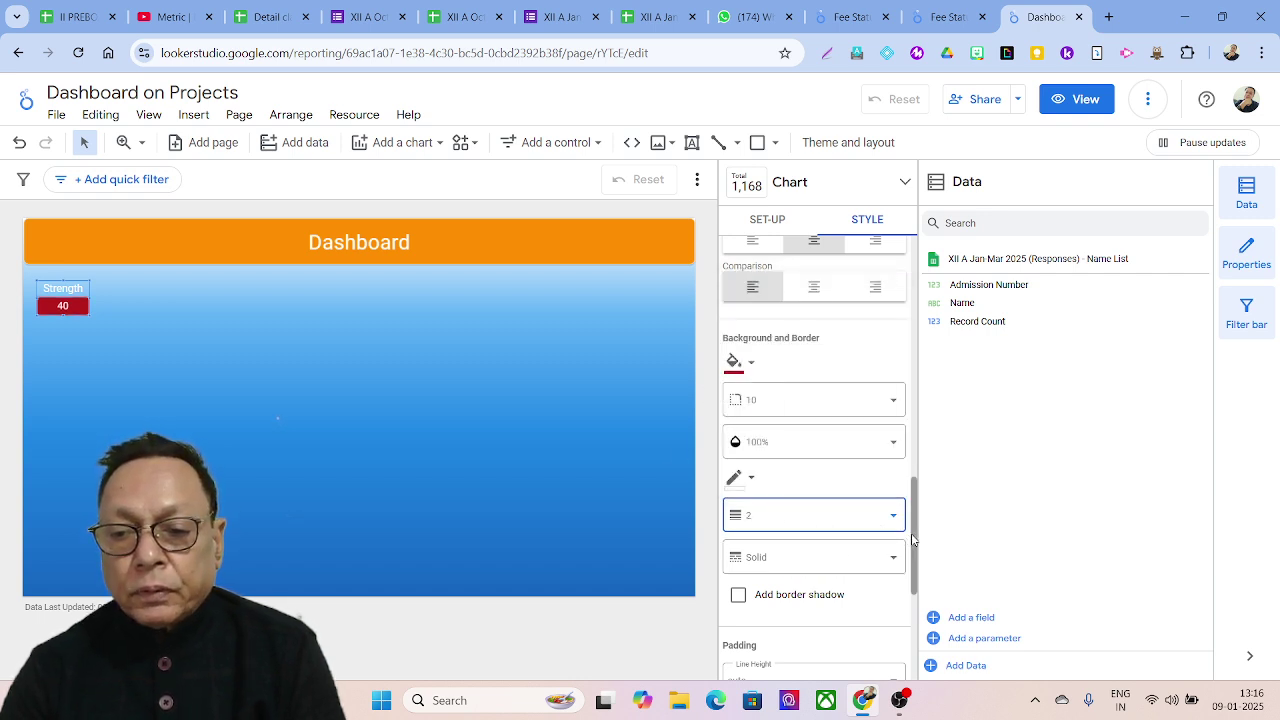
{"action": "scroll", "coordinate": [913, 537], "scroll_direction": "down", "scroll_amount": 1}
{"action": "left_click", "coordinate": [741, 513]}
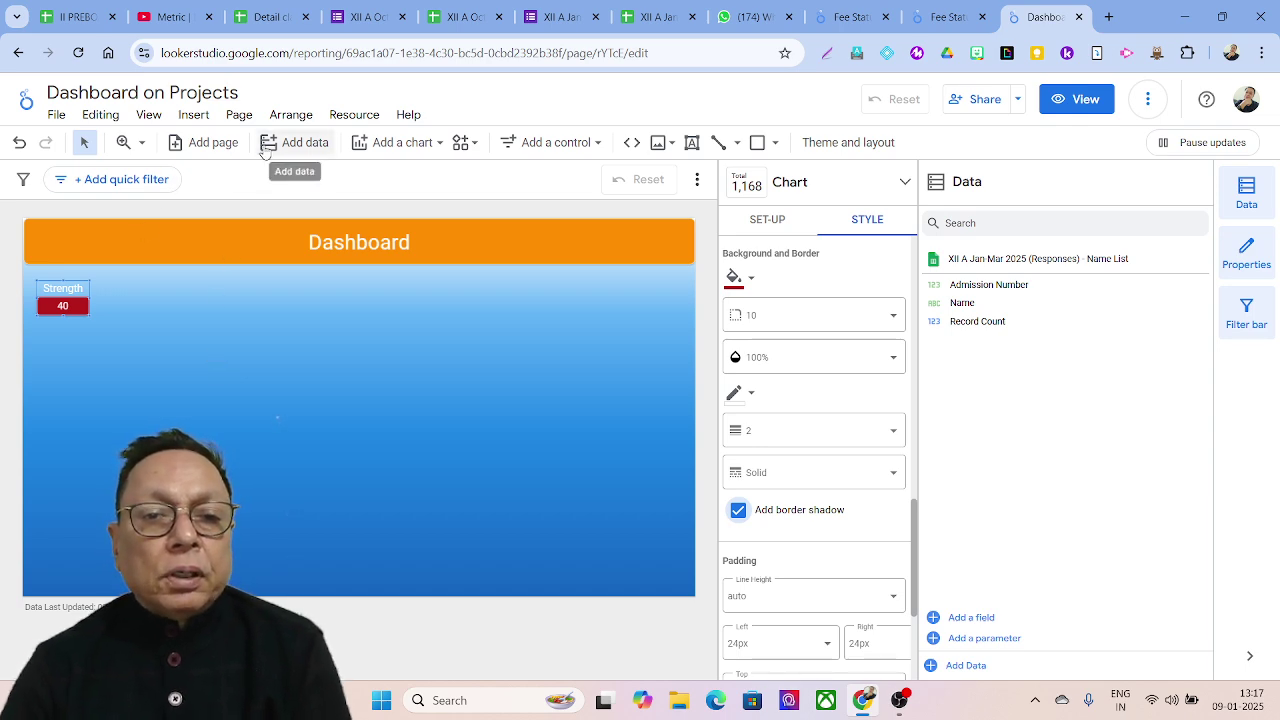
- Add a plain table just right of the Strength scorecard and stretch it downward to show more name rows
{"action": "left_click", "coordinate": [376, 149]}
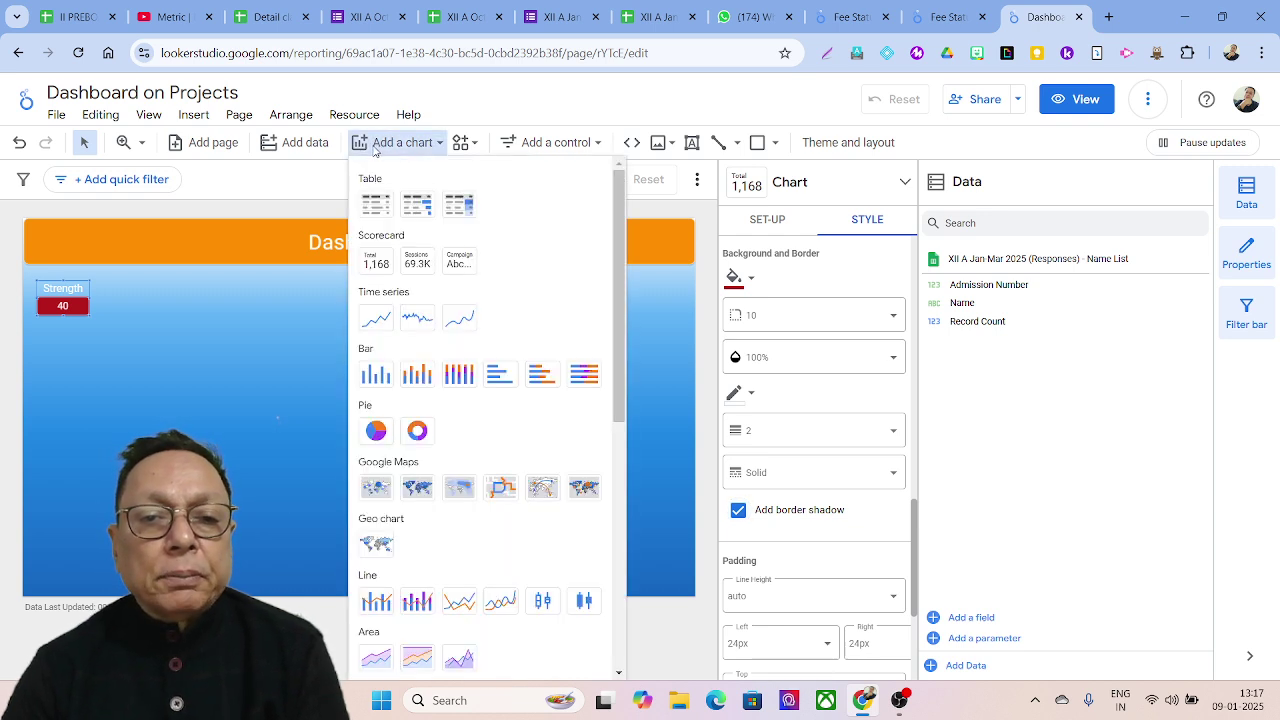
{"action": "left_click", "coordinate": [386, 214]}
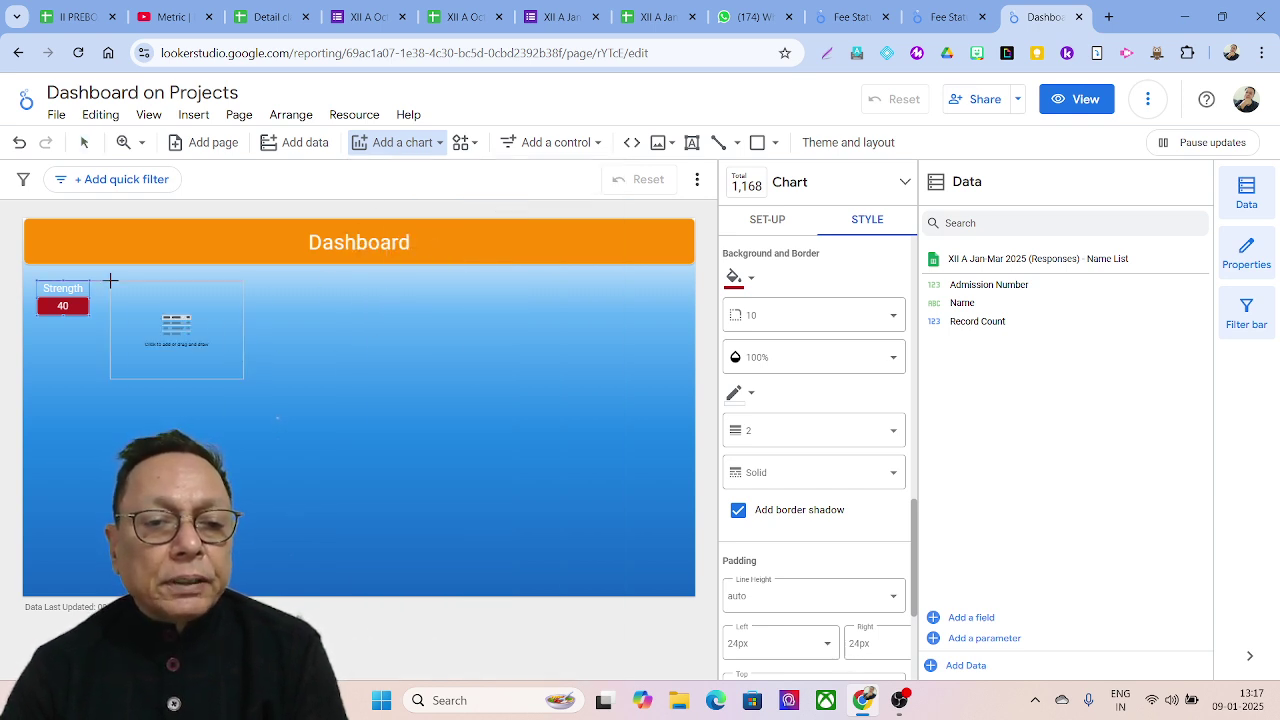
{"action": "left_click", "coordinate": [110, 281]}
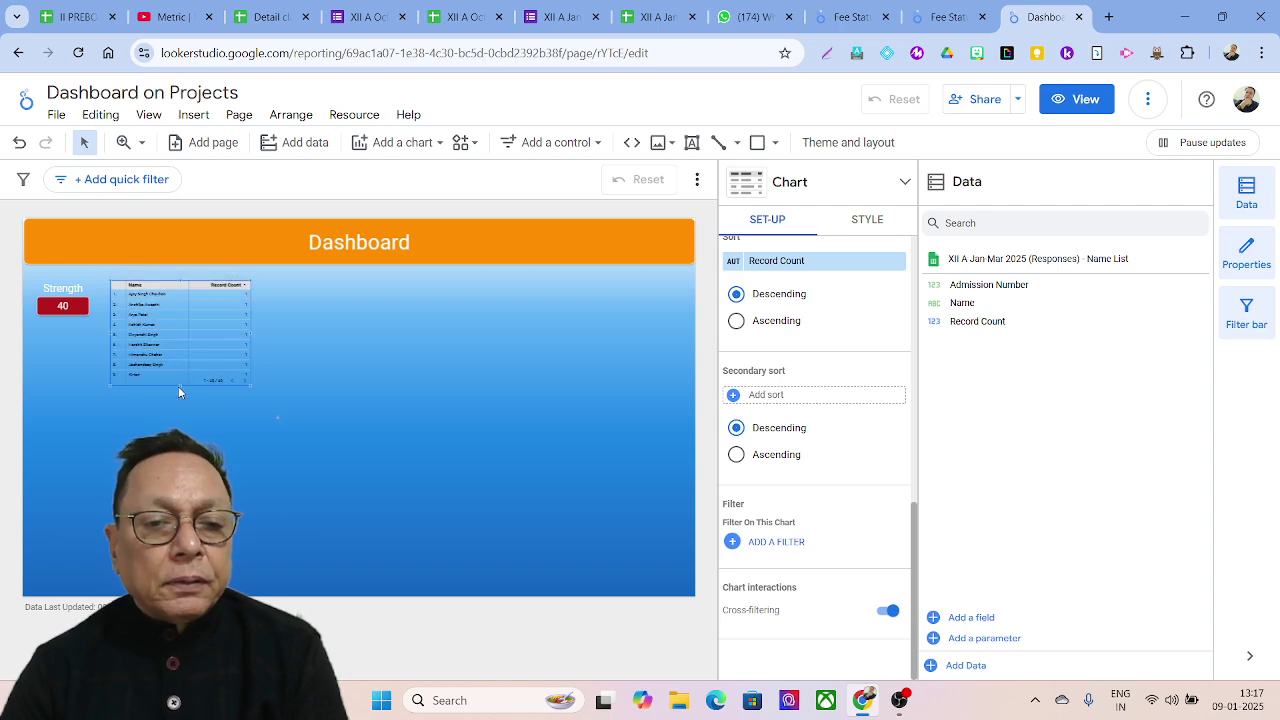
{"action": "left_click_drag", "start_coordinate": [180, 386], "coordinate": [180, 391]}
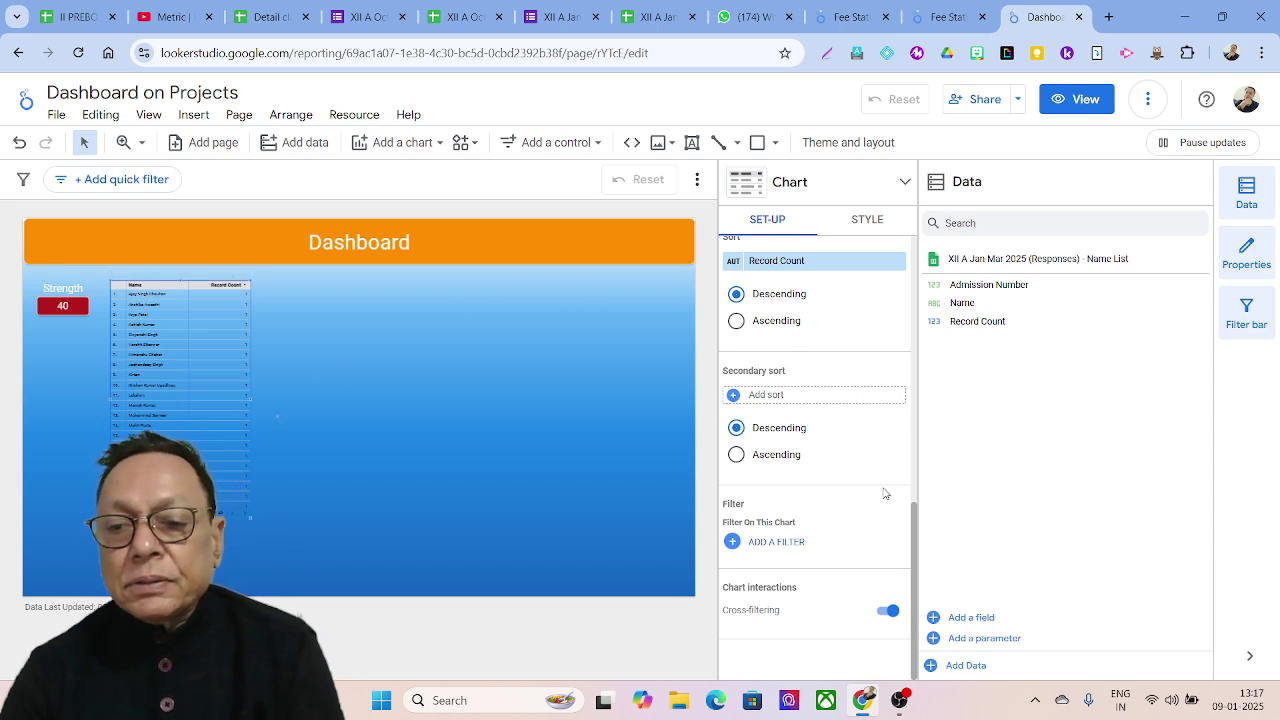
- Remove the Record Count metric from the table and make the table narrower
{"action": "left_click_drag", "start_coordinate": [917, 545], "coordinate": [917, 257]}
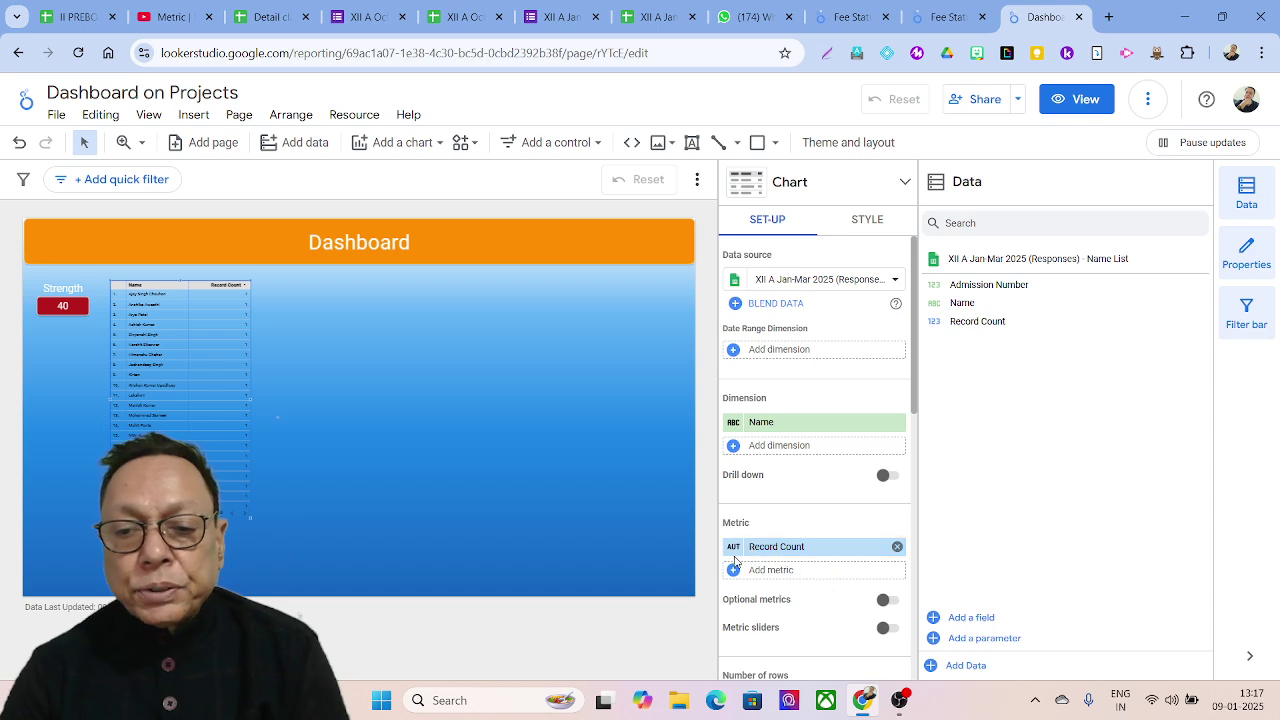
{"action": "left_click", "coordinate": [897, 548]}
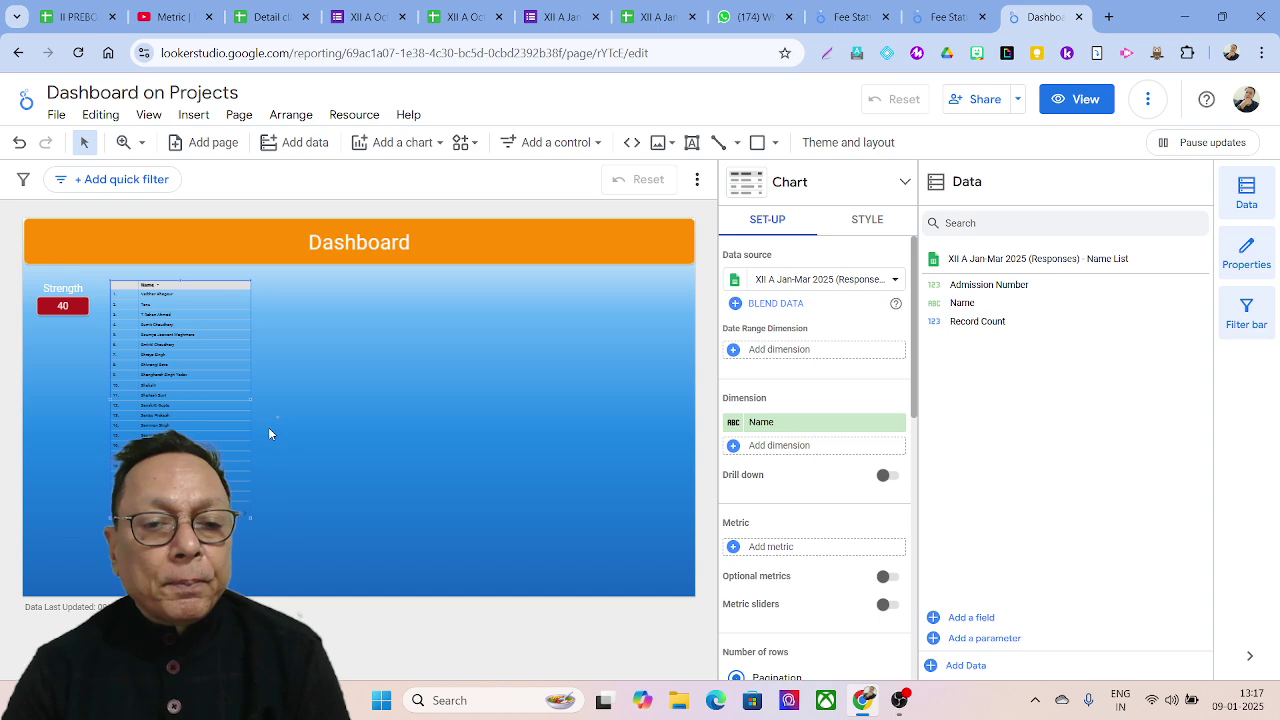
{"action": "left_click_drag", "start_coordinate": [250, 400], "coordinate": [233, 398]}
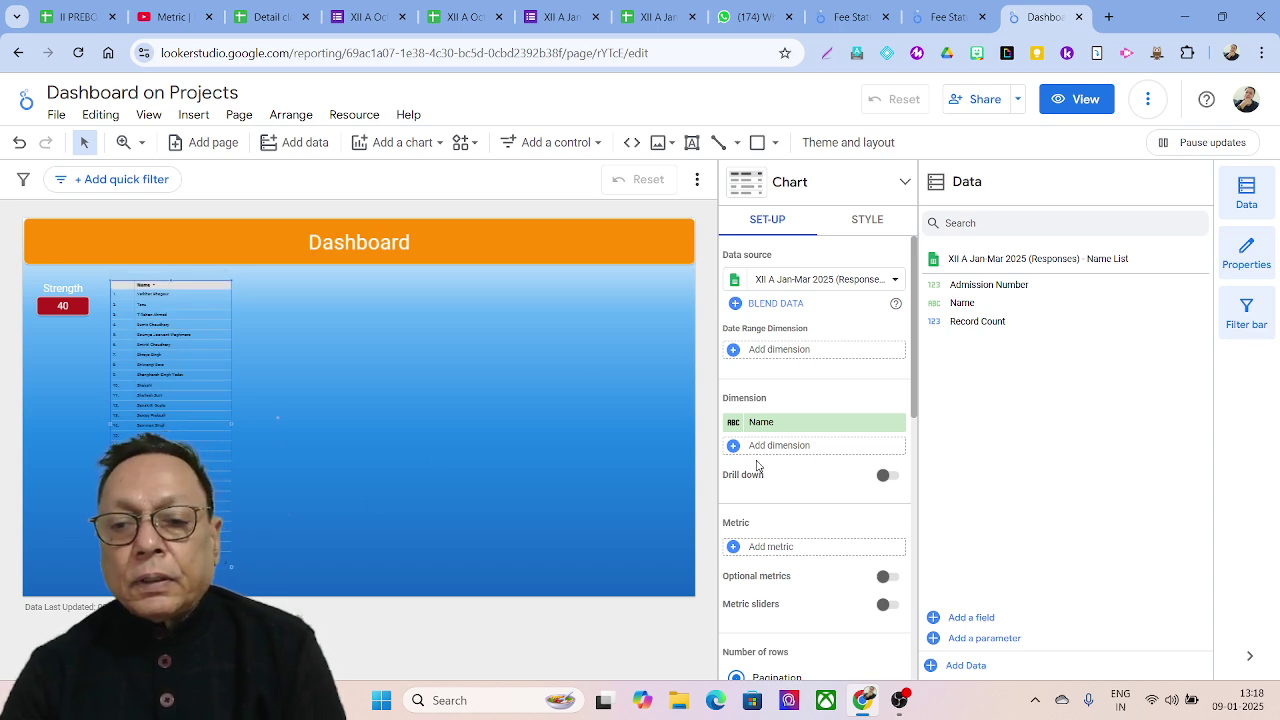
- Show the table's chart title and change it to Total Strength
{"action": "left_click", "coordinate": [868, 220]}
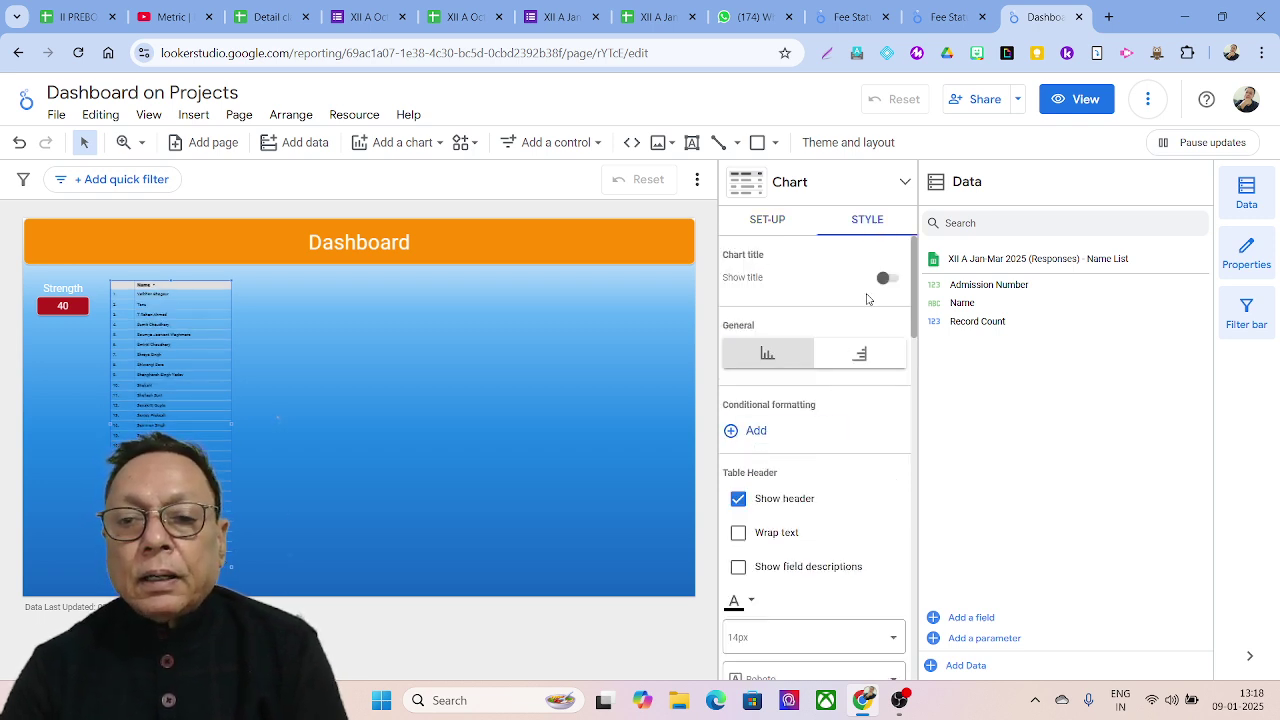
{"action": "left_click", "coordinate": [884, 277]}
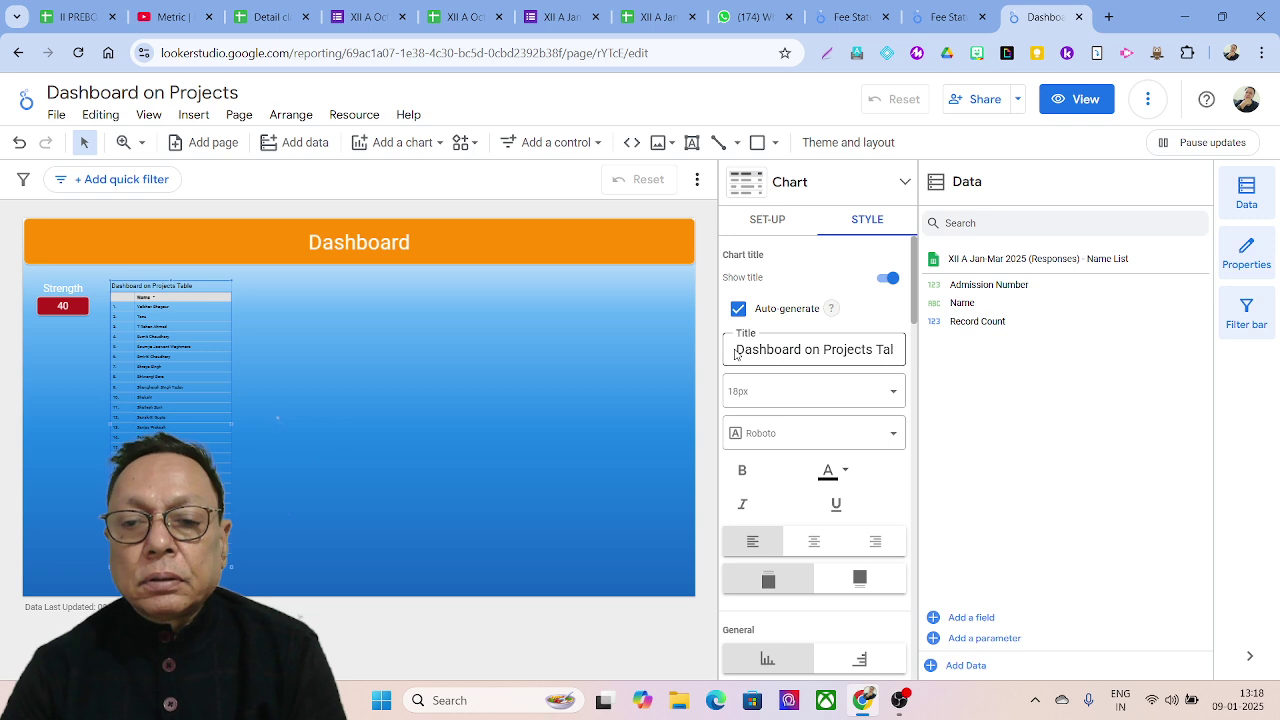
{"action": "left_click_drag", "start_coordinate": [736, 349], "coordinate": [945, 349]}
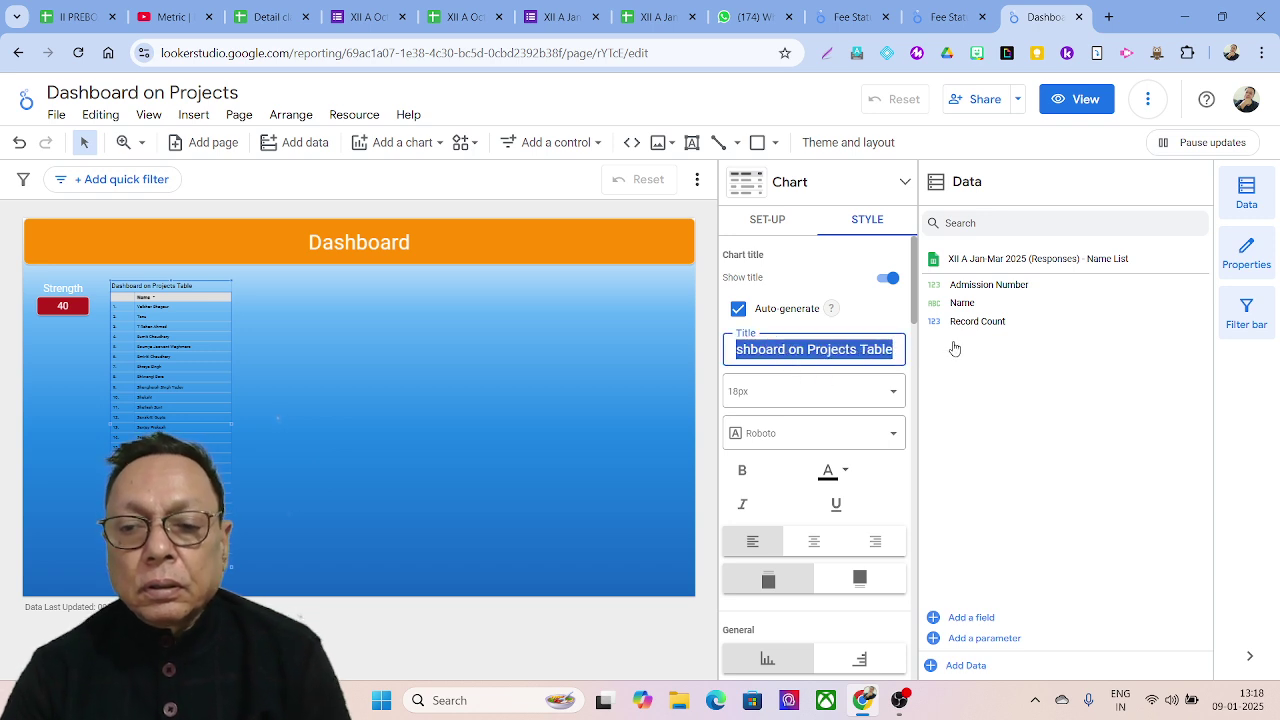
{"action": "type", "text": "To"}
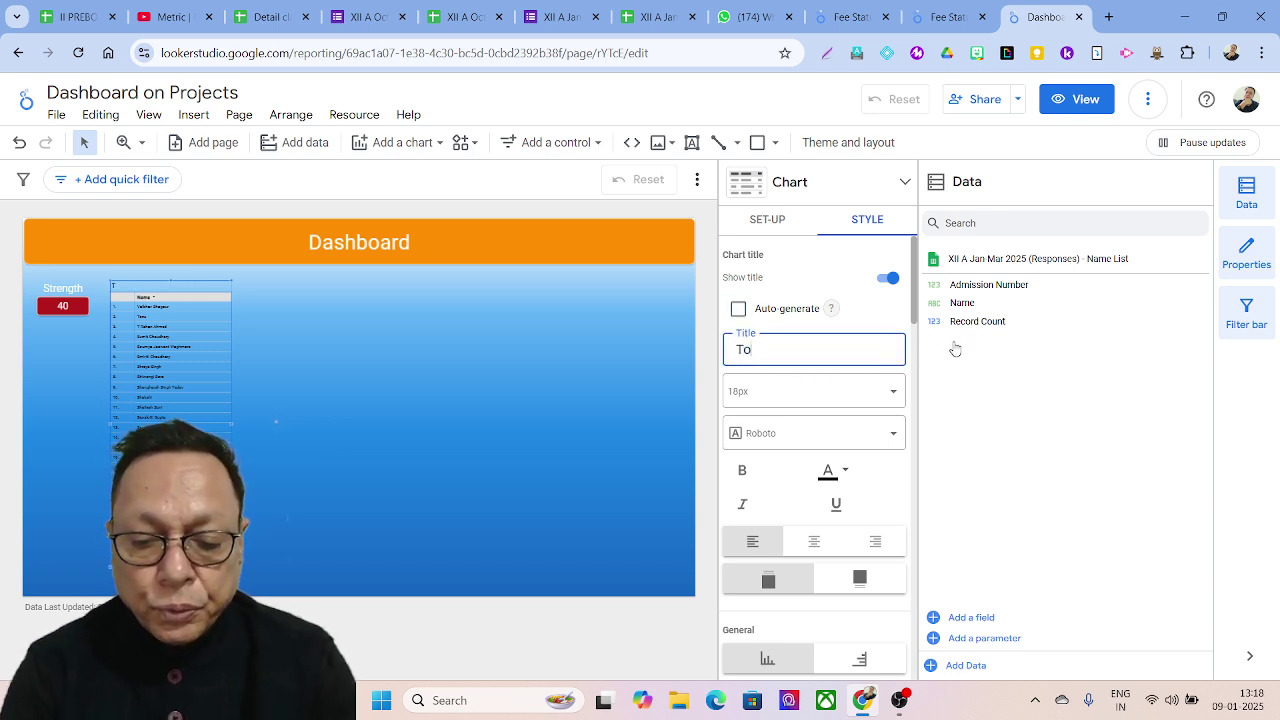
{"action": "type", "text": "tal Strength"}
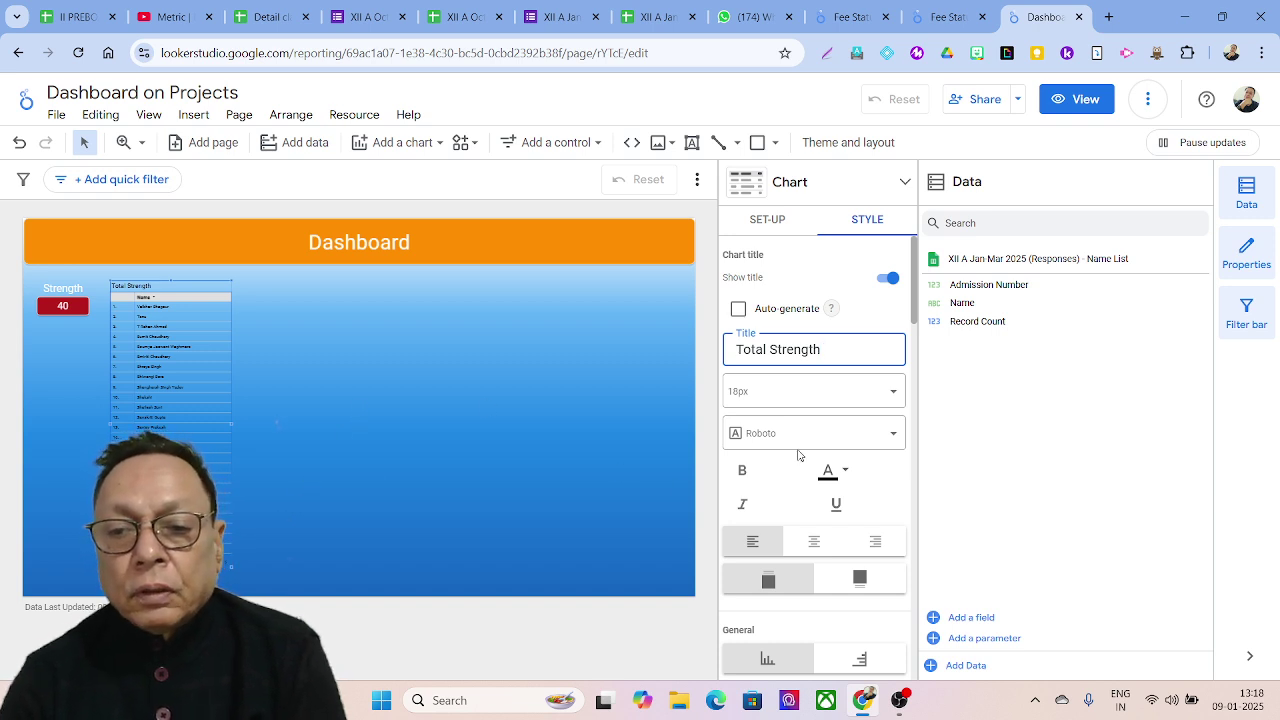
- Format the table's Total Strength title as 30 px, centred and white
{"action": "left_click", "coordinate": [890, 394]}
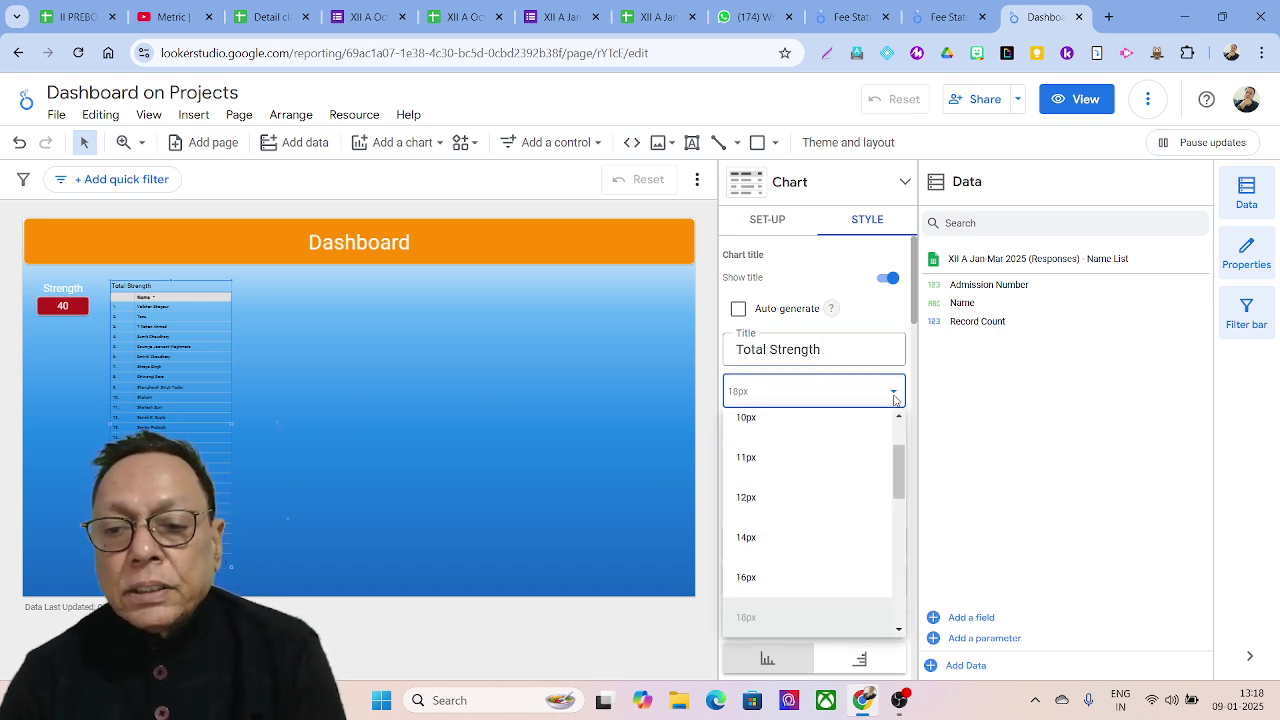
{"action": "scroll", "coordinate": [900, 465], "scroll_direction": "down", "scroll_amount": 4}
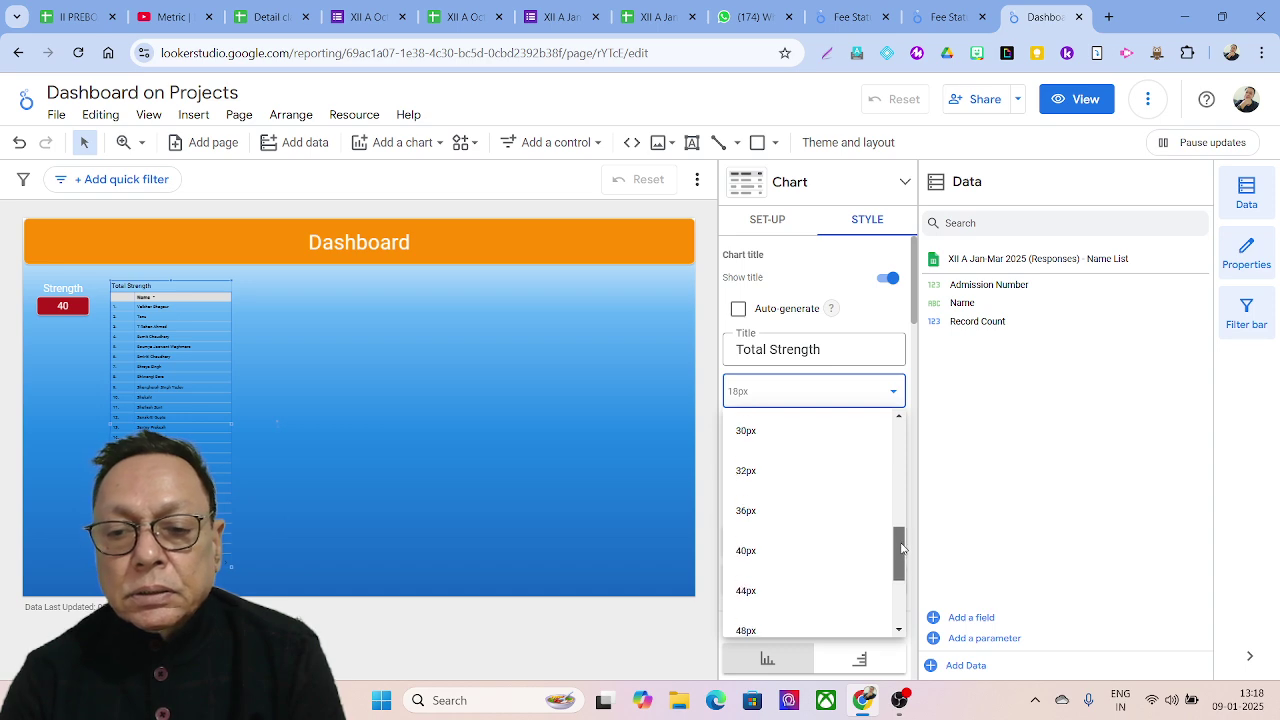
{"action": "left_click", "coordinate": [755, 431]}
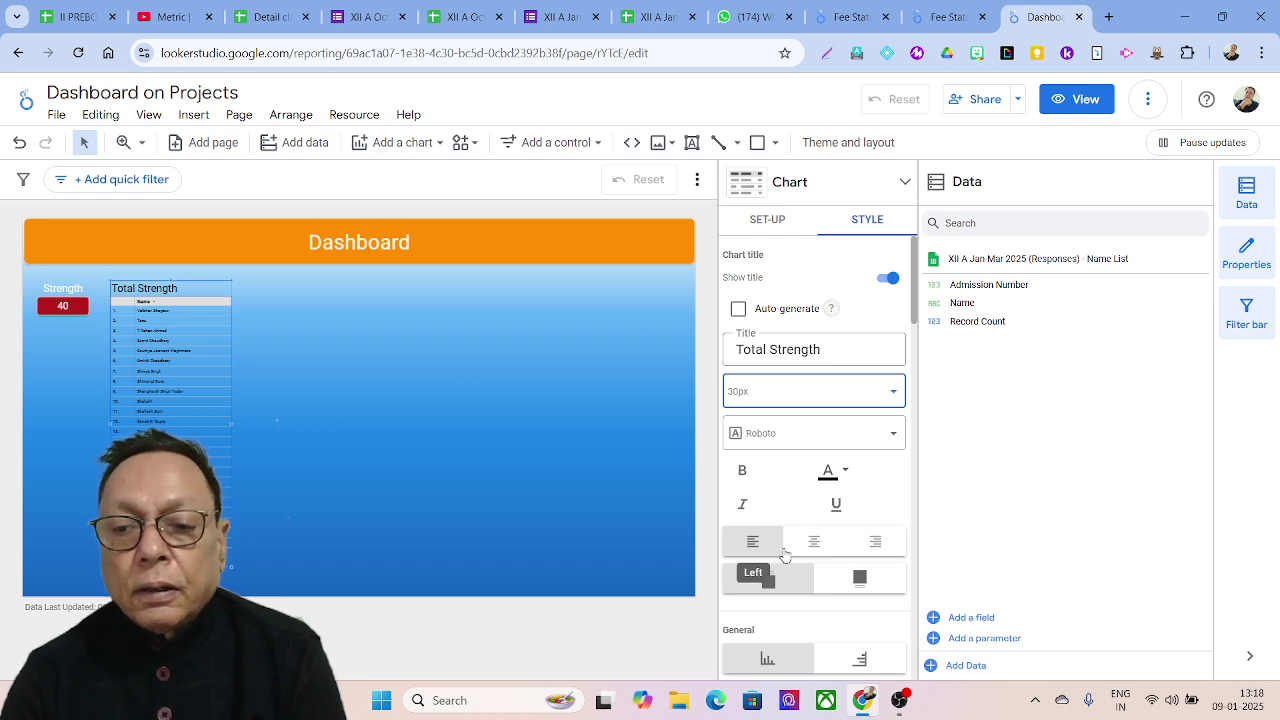
{"action": "left_click", "coordinate": [814, 543]}
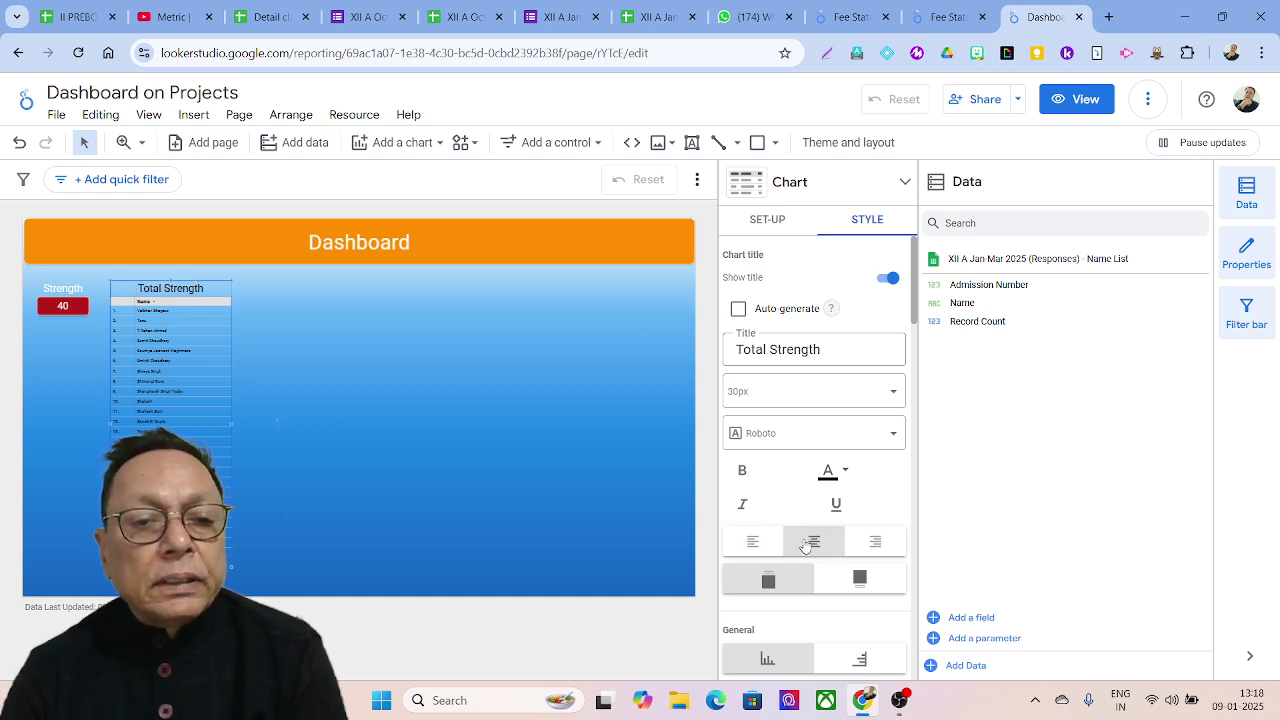
{"action": "left_click", "coordinate": [844, 470]}
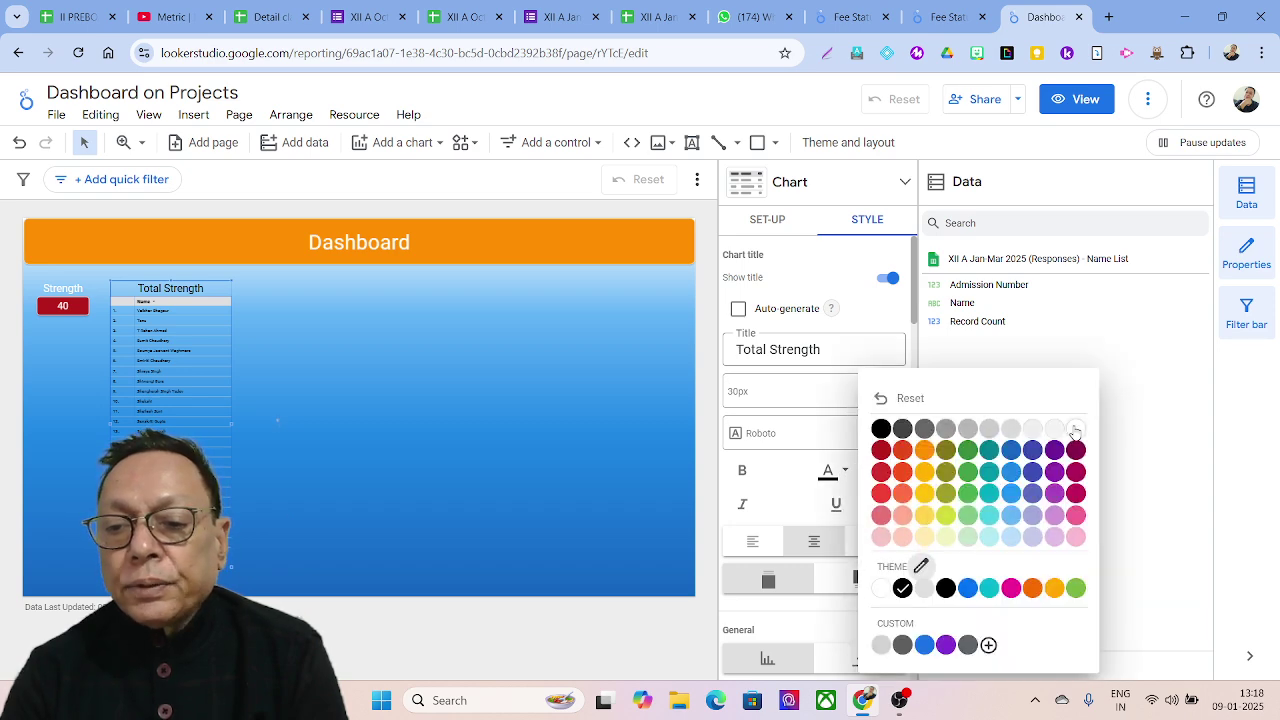
{"action": "left_click", "coordinate": [1075, 429]}
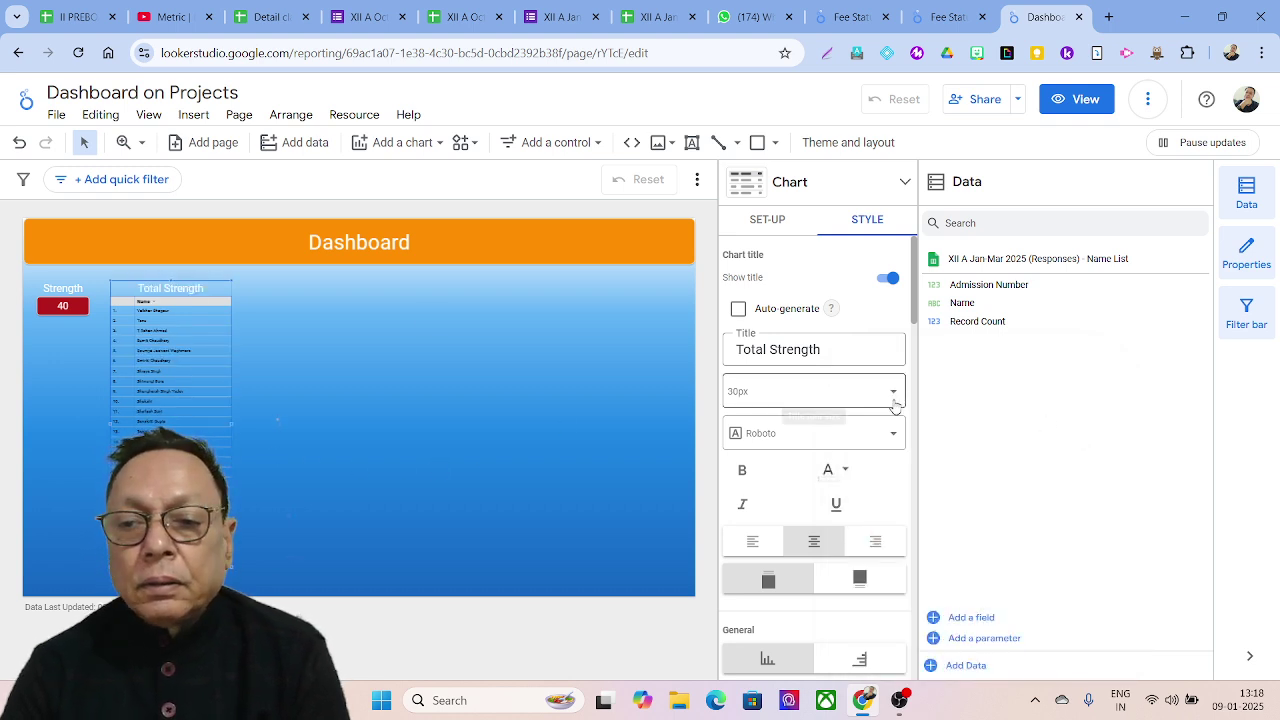
- Set the font colour of the Total Strength table's labels to white
{"action": "left_click_drag", "start_coordinate": [916, 317], "coordinate": [927, 410]}
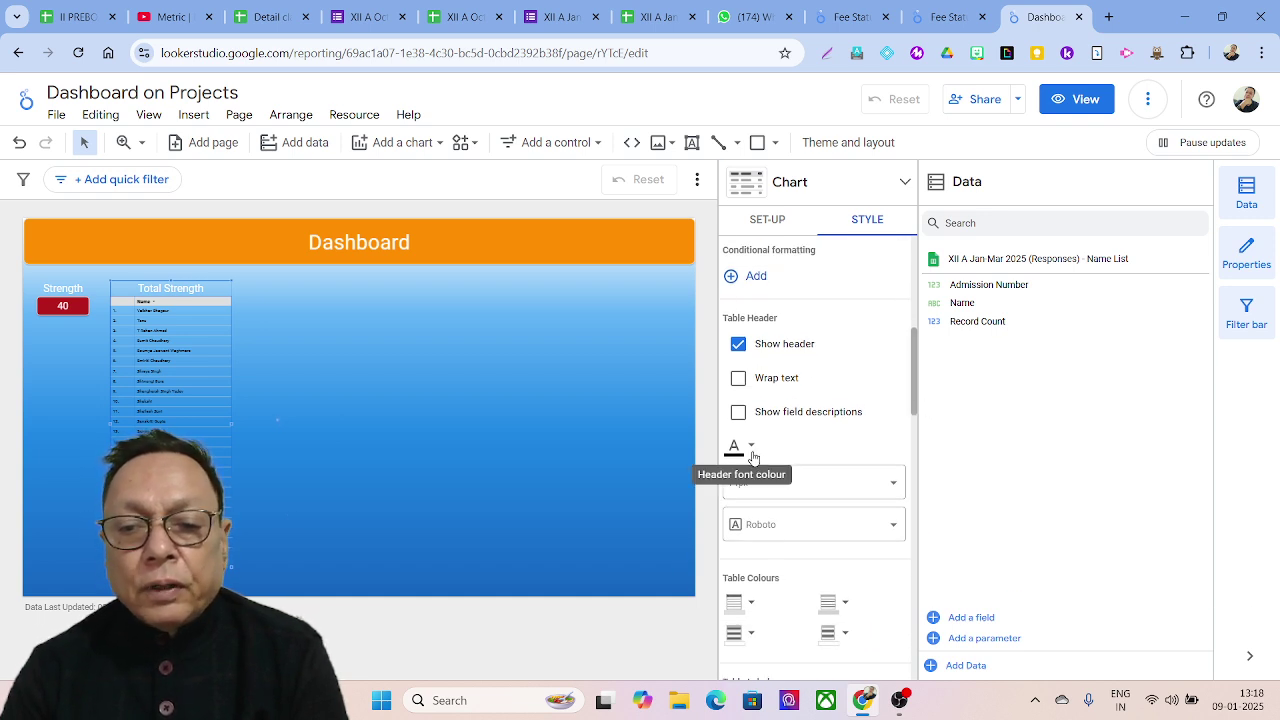
{"action": "scroll", "coordinate": [820, 464], "scroll_direction": "down", "scroll_amount": 1}
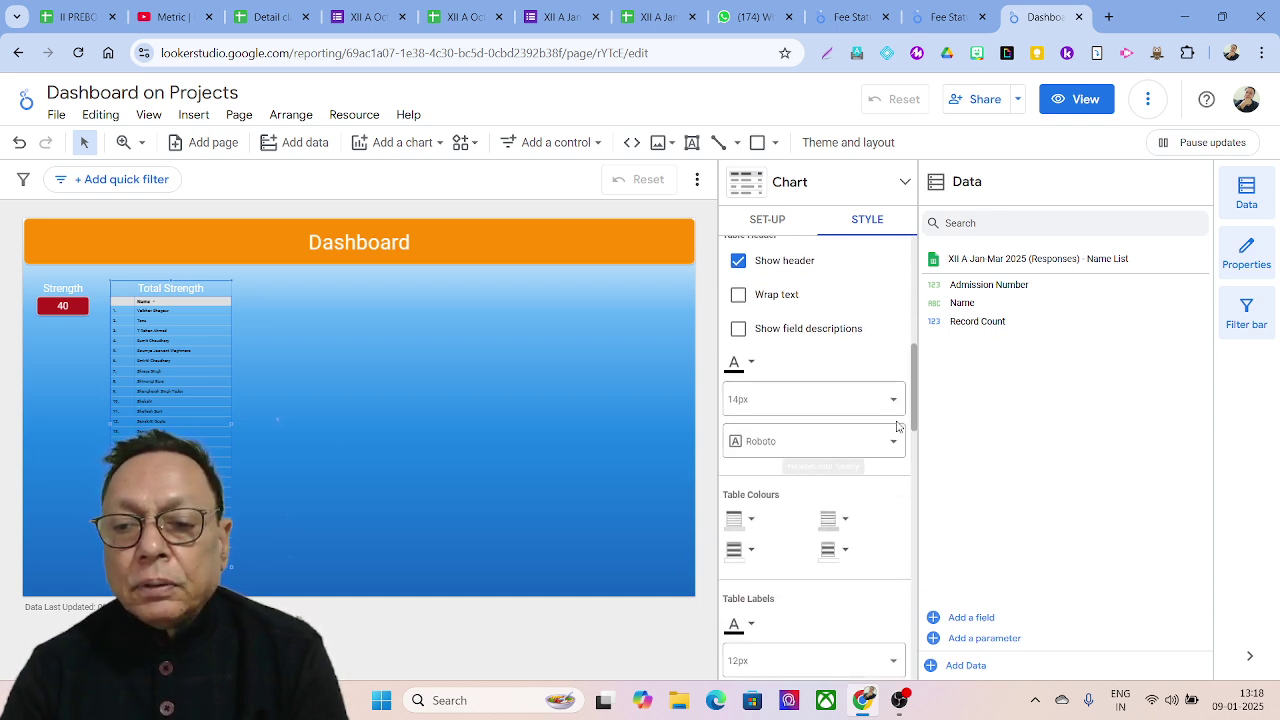
{"action": "scroll", "coordinate": [850, 420], "scroll_direction": "down", "scroll_amount": 3}
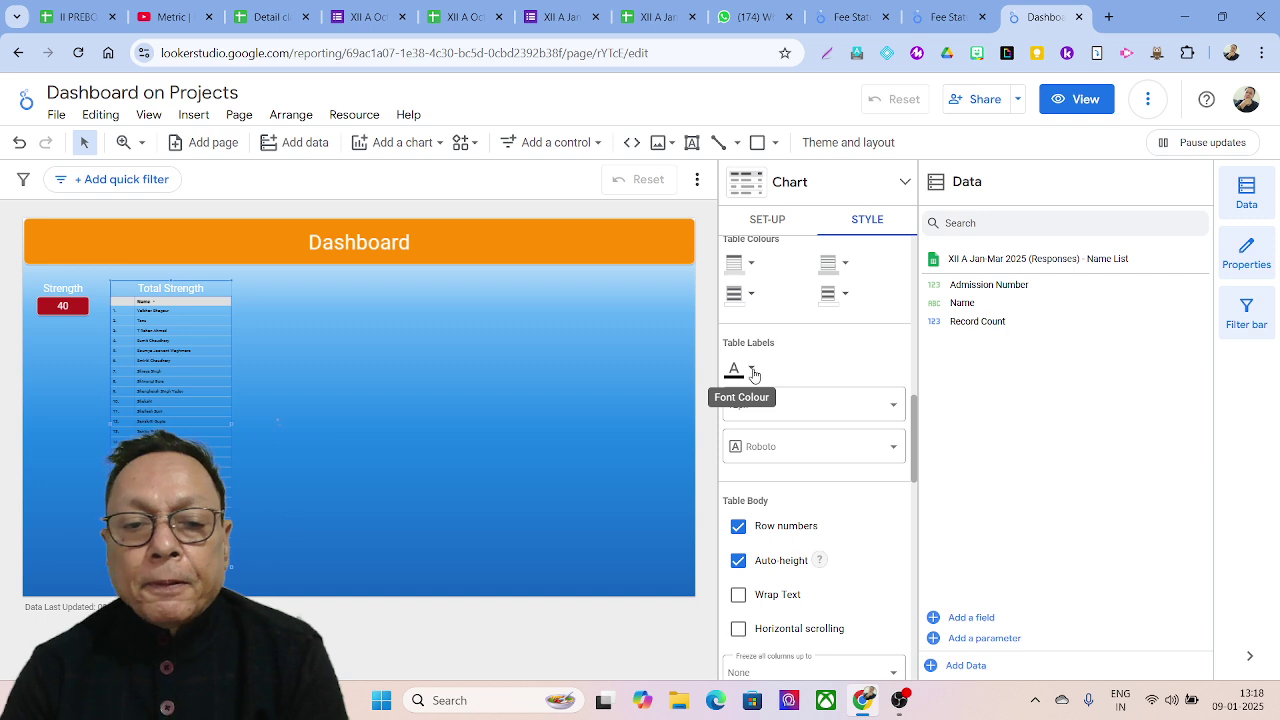
{"action": "left_click", "coordinate": [753, 372]}
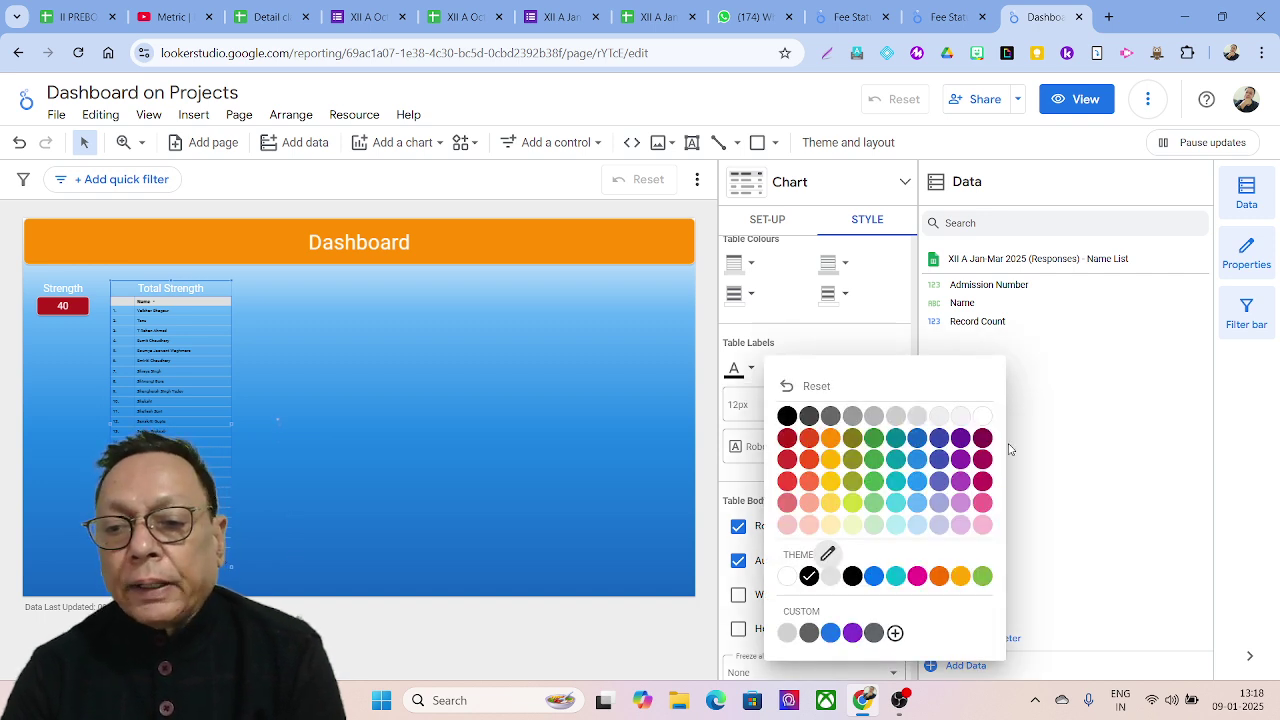
{"action": "left_click", "coordinate": [984, 417]}
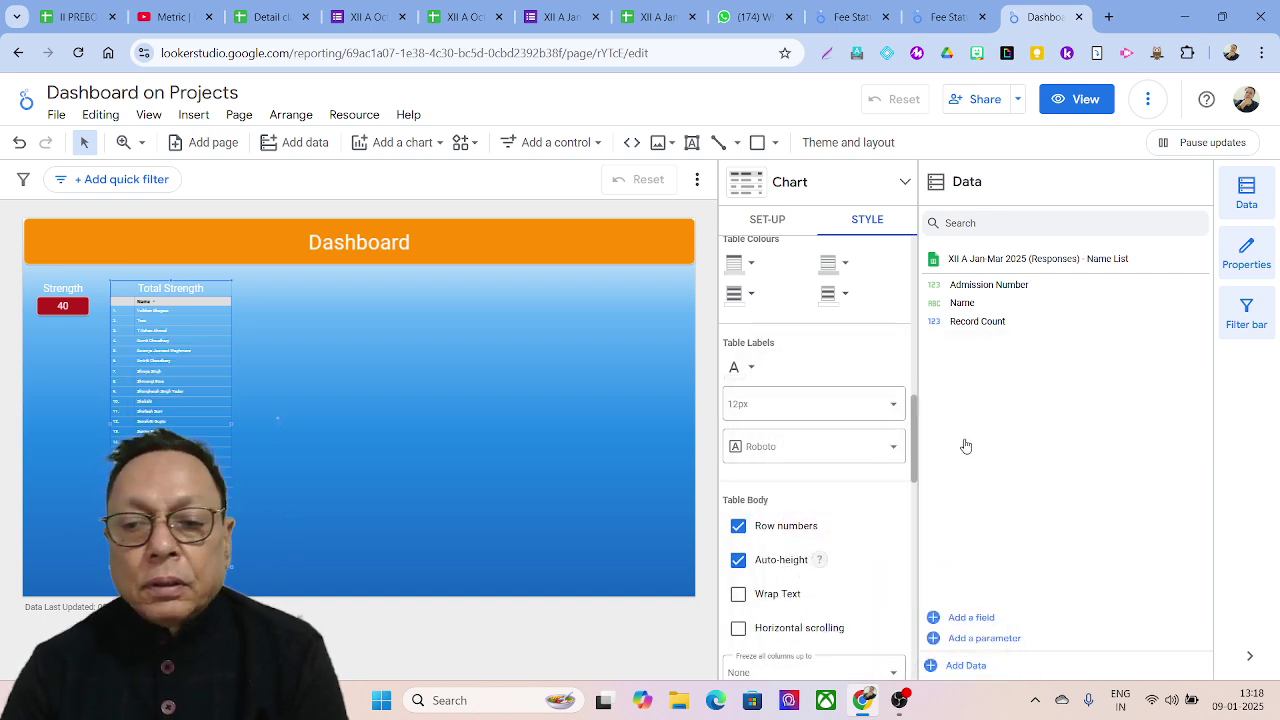
- Set the Total Strength table's border radius to 10
{"action": "left_click_drag", "start_coordinate": [913, 456], "coordinate": [911, 527]}
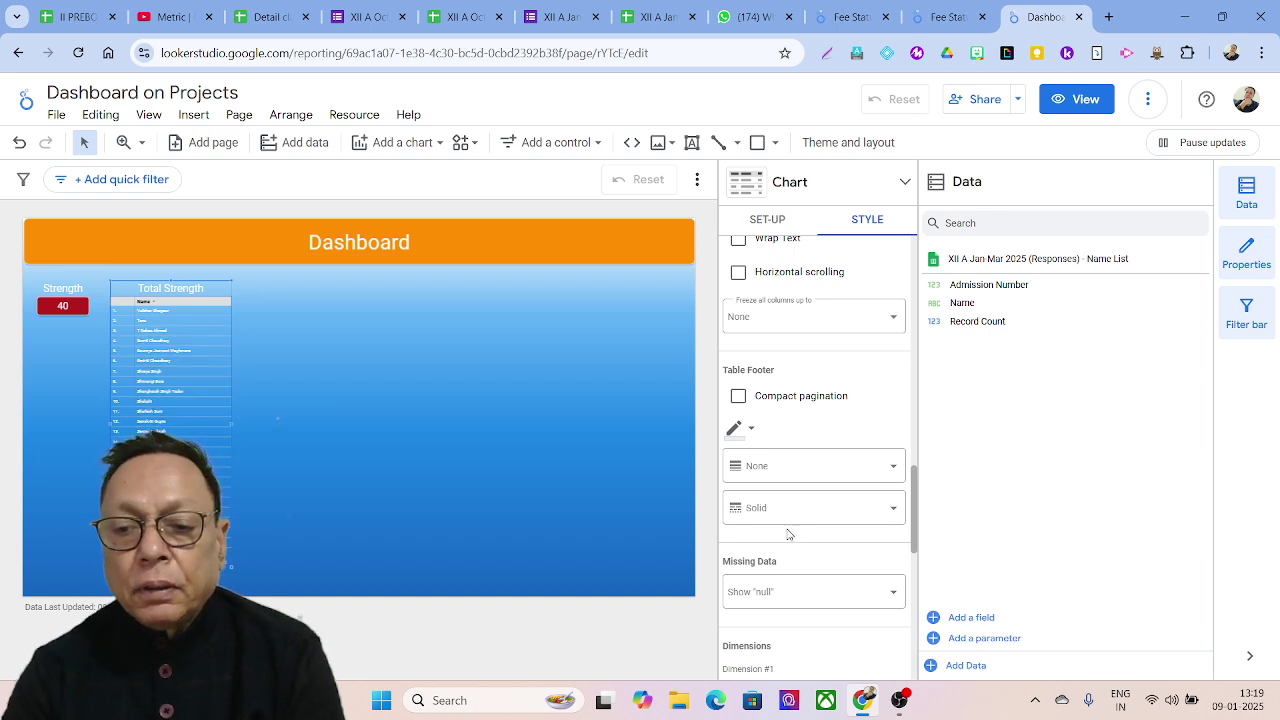
{"action": "left_click_drag", "start_coordinate": [916, 519], "coordinate": [932, 586]}
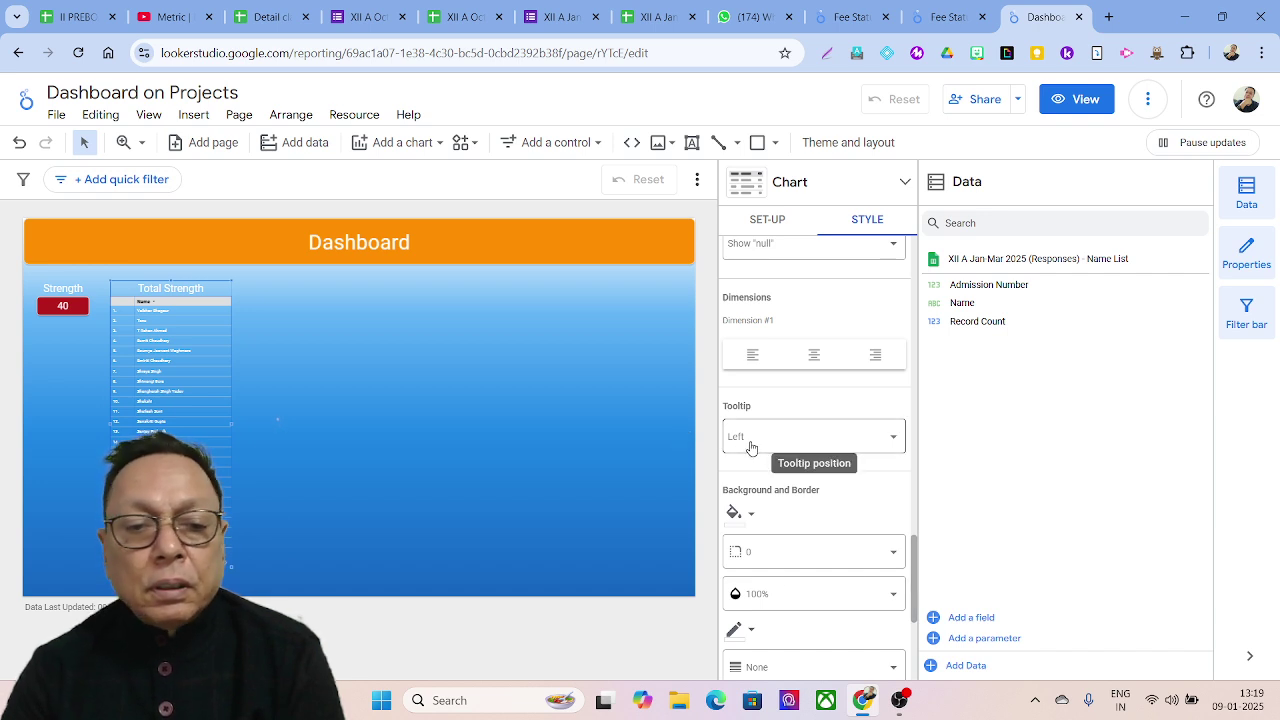
{"action": "left_click_drag", "start_coordinate": [913, 555], "coordinate": [914, 580]}
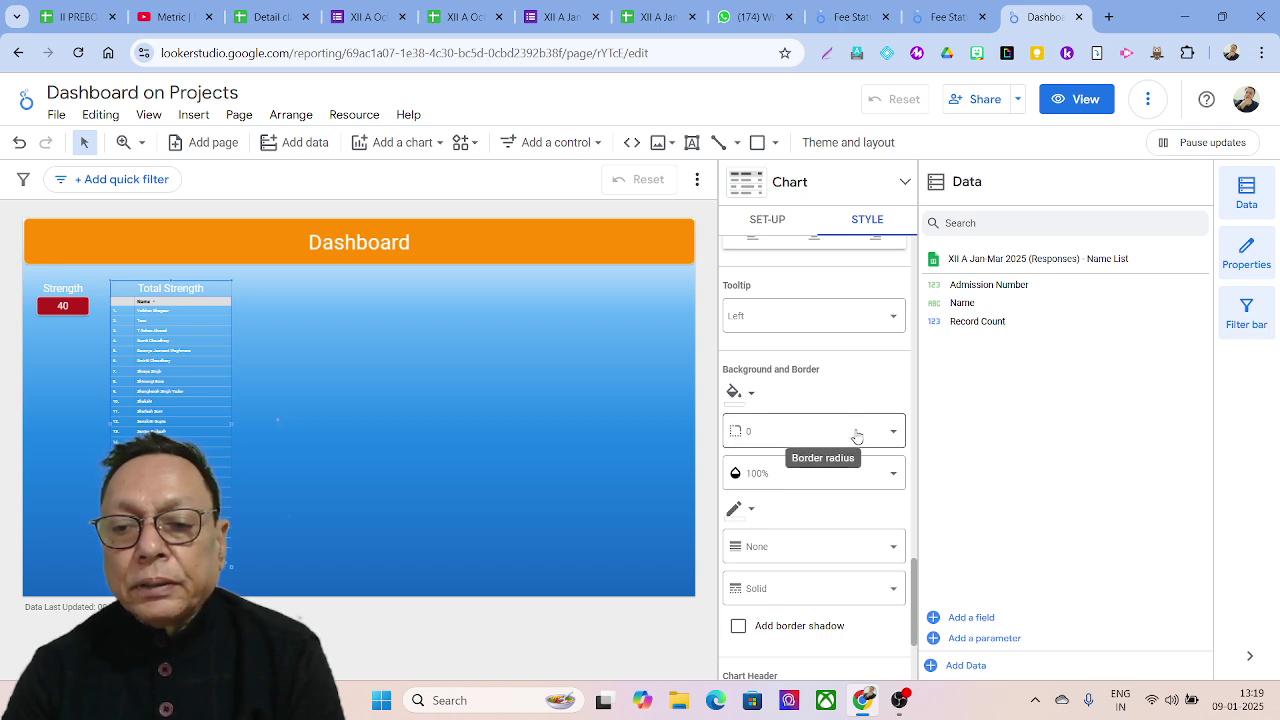
{"action": "left_click", "coordinate": [892, 440]}
{"action": "scroll", "coordinate": [812, 587], "scroll_direction": "down", "scroll_amount": 3}
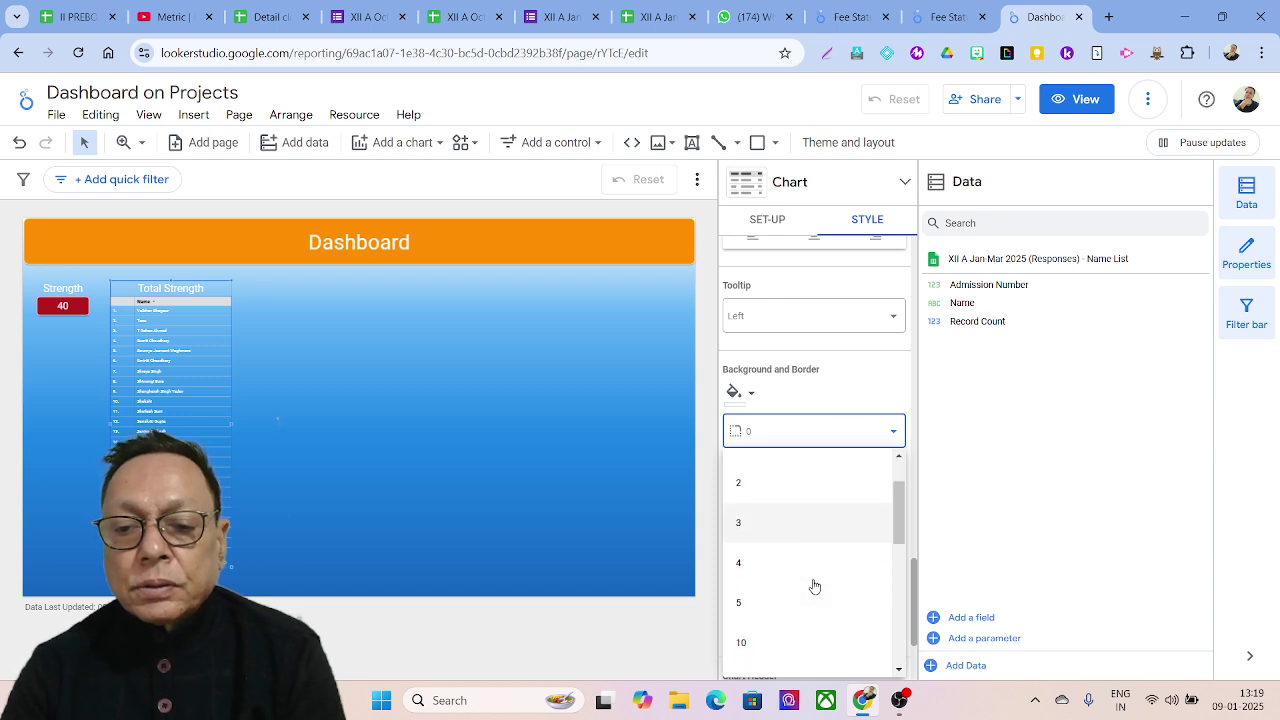
{"action": "left_click", "coordinate": [740, 549]}
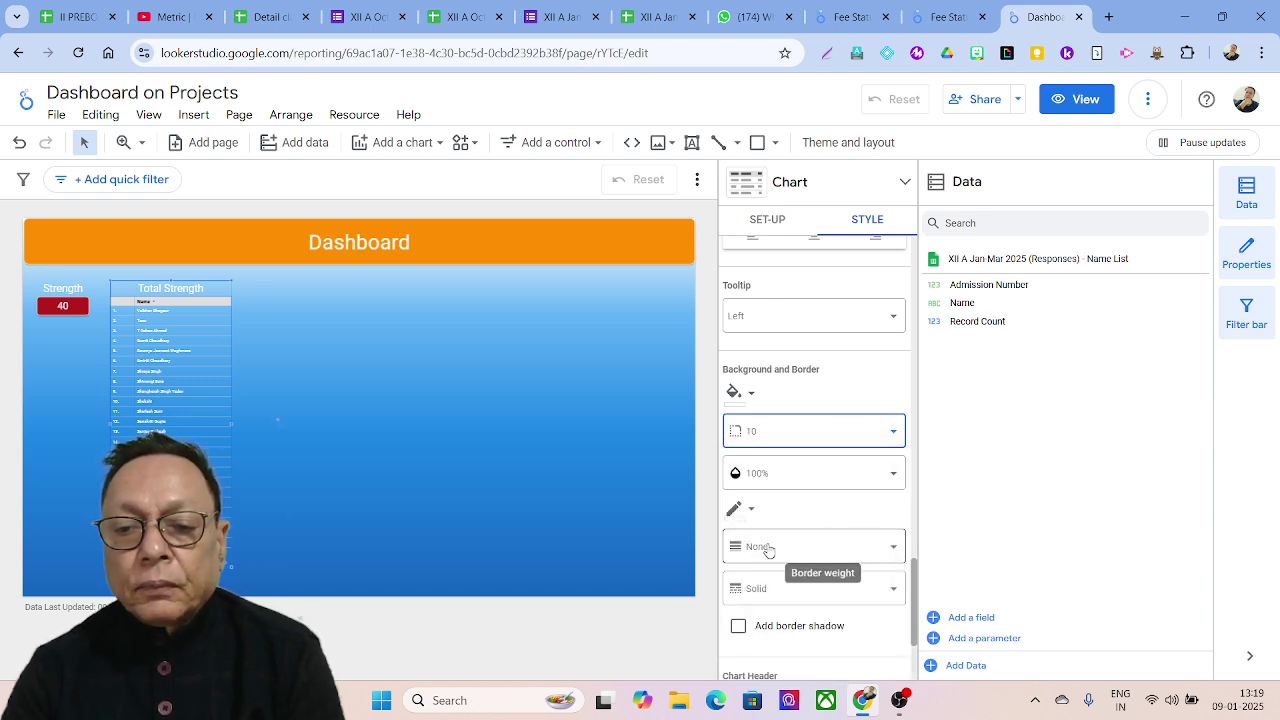
- Give the Total Strength table a white border of weight 2 and add a border shadow
{"action": "left_click", "coordinate": [750, 510]}
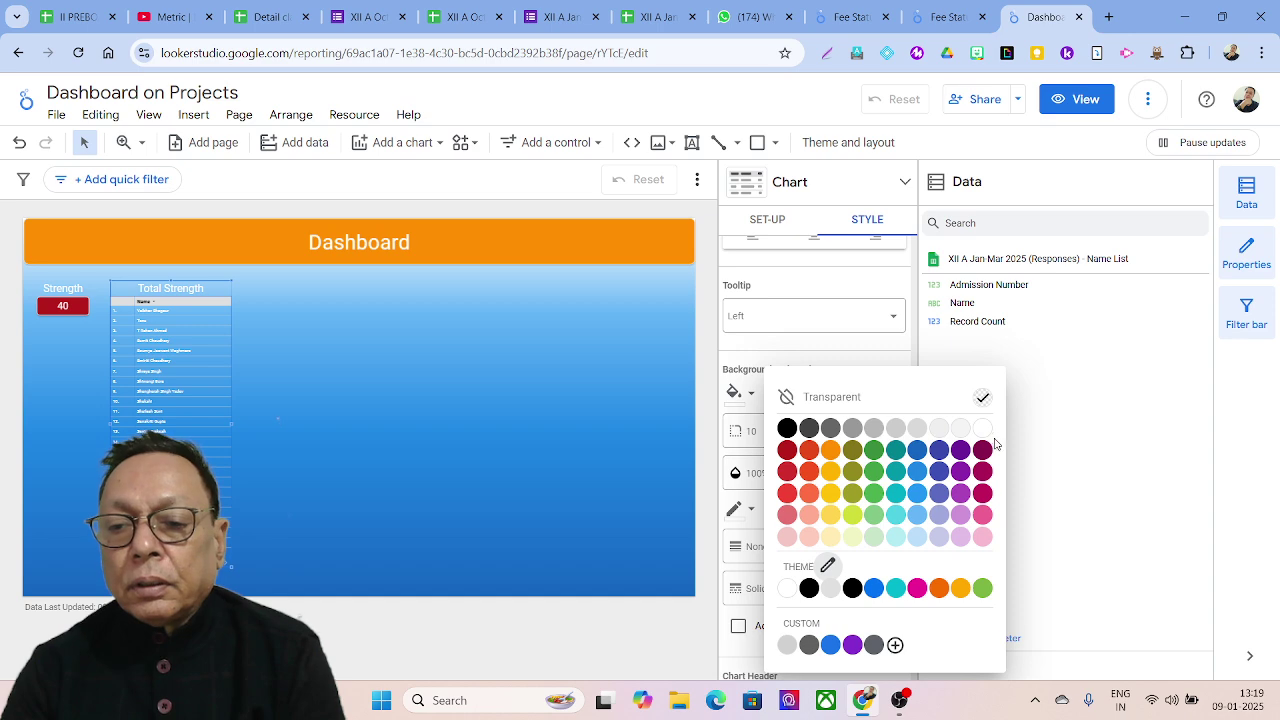
{"action": "left_click", "coordinate": [985, 438]}
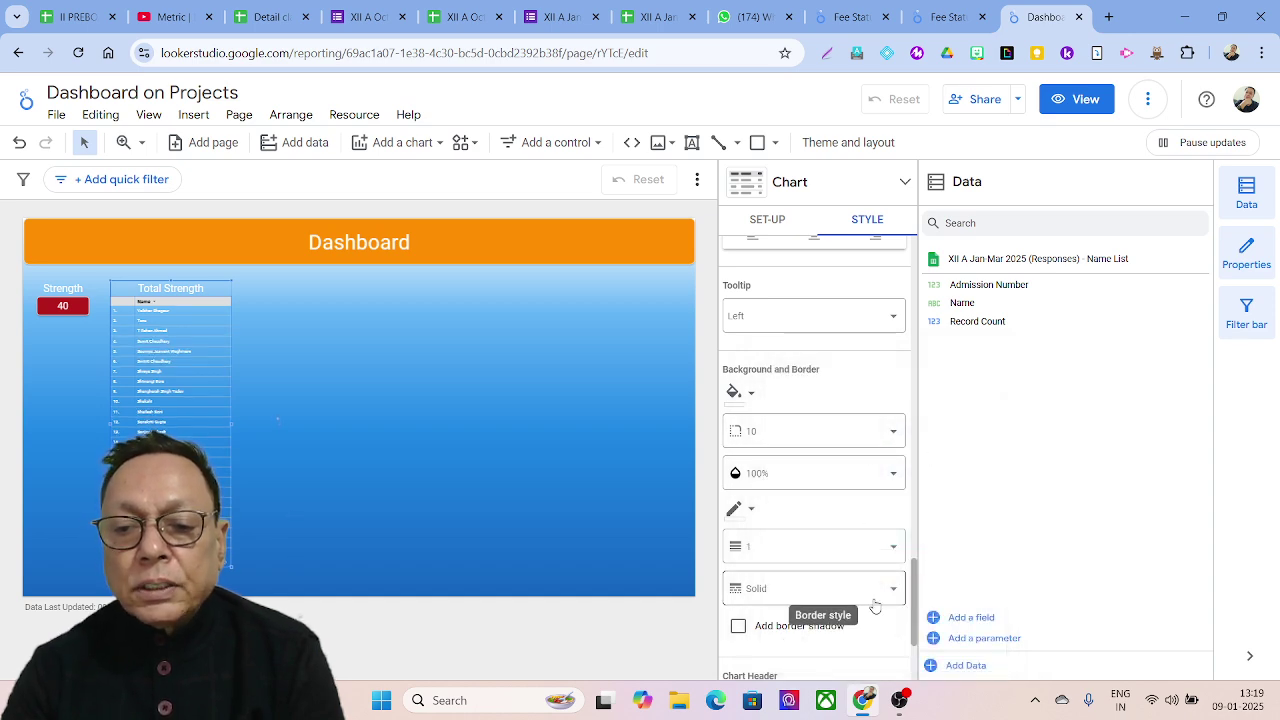
{"action": "left_click", "coordinate": [814, 556]}
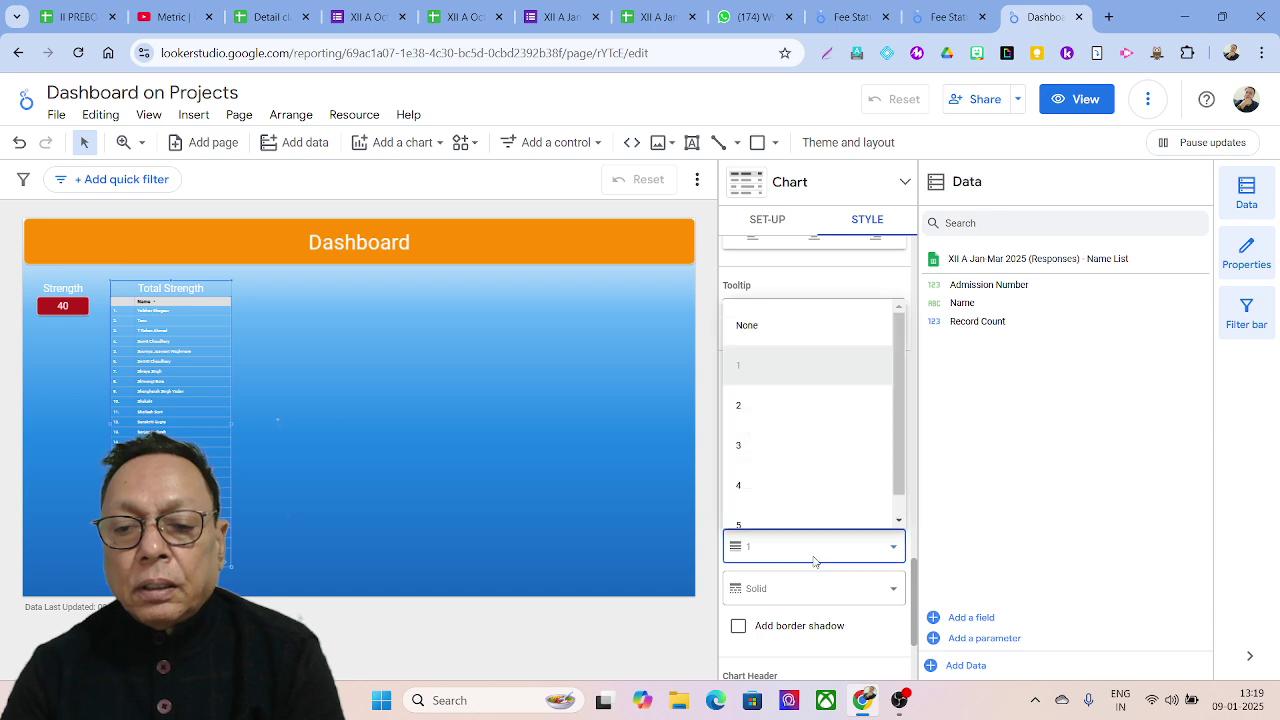
{"action": "left_click", "coordinate": [746, 412]}
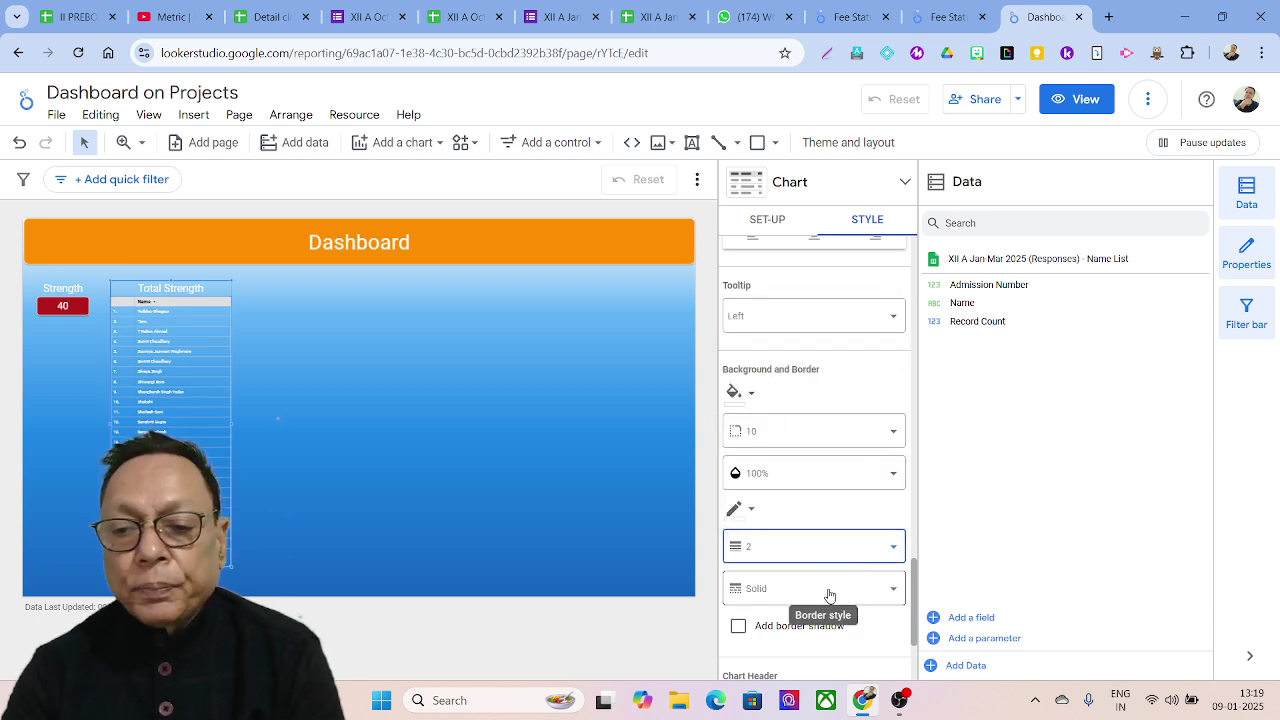
{"action": "left_click_drag", "start_coordinate": [918, 585], "coordinate": [915, 618]}
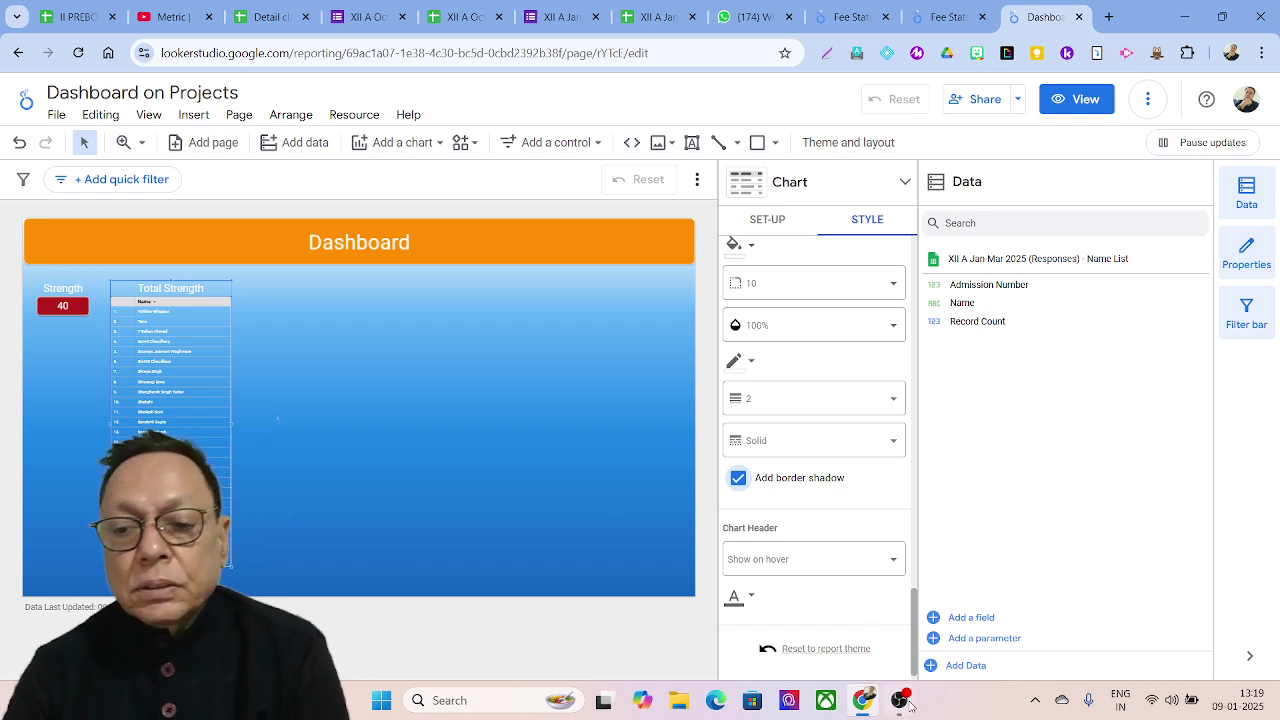
- Set the font size of the Total Strength table's labels to 18px
{"action": "left_click_drag", "start_coordinate": [908, 643], "coordinate": [897, 451]}
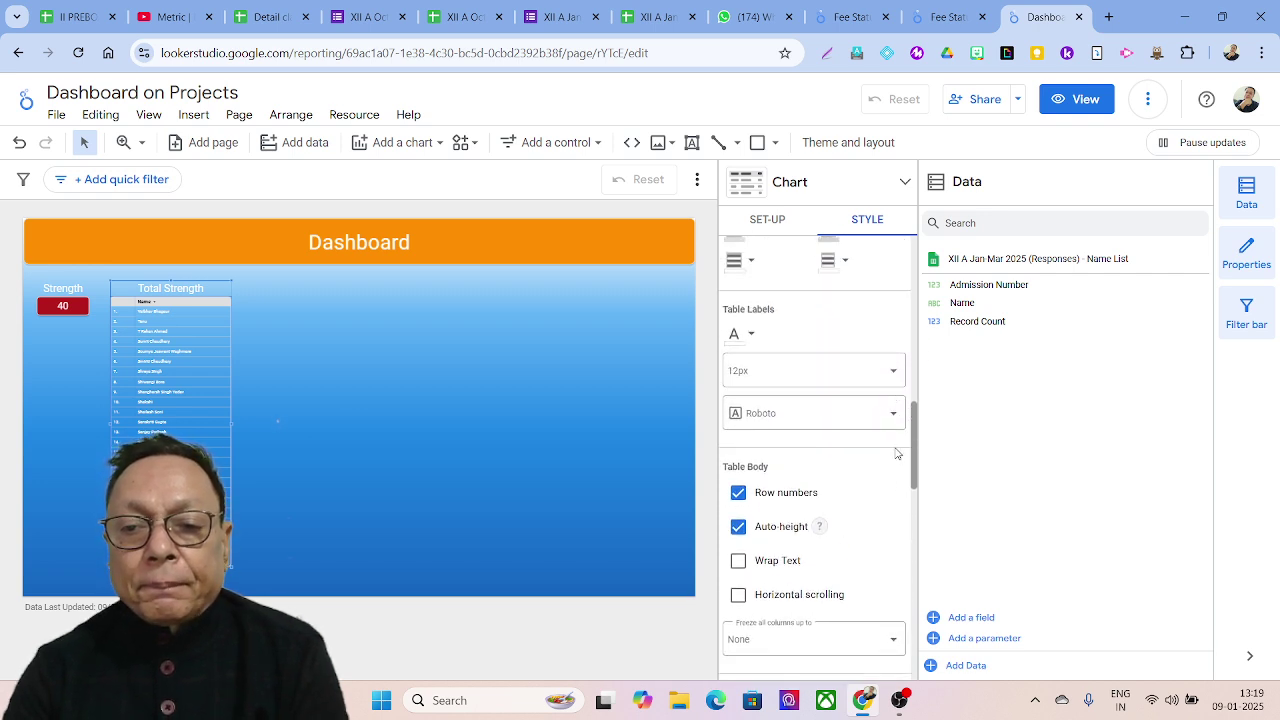
{"action": "left_click", "coordinate": [893, 375]}
{"action": "left_click_drag", "start_coordinate": [900, 420], "coordinate": [894, 461]}
{"action": "left_click", "coordinate": [804, 500]}
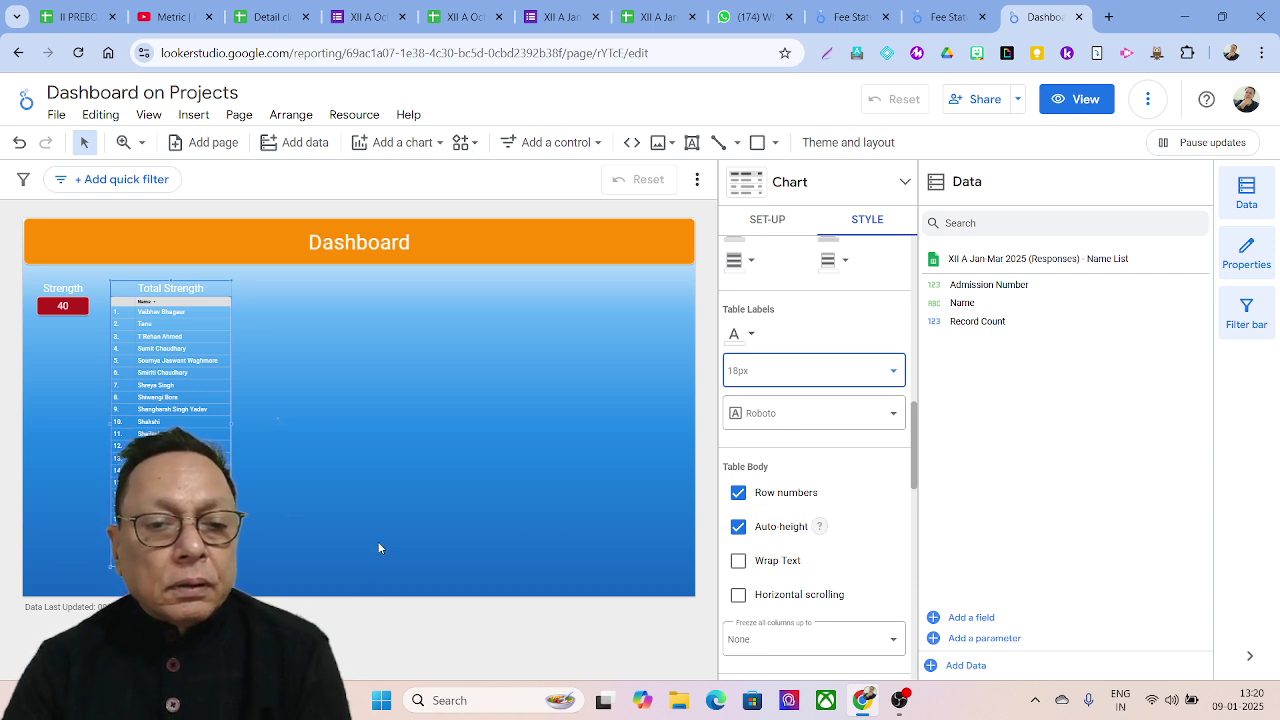
- Fill the Total Strength table's background with light blue and deselect the table
{"action": "left_click_drag", "start_coordinate": [911, 463], "coordinate": [923, 594]}
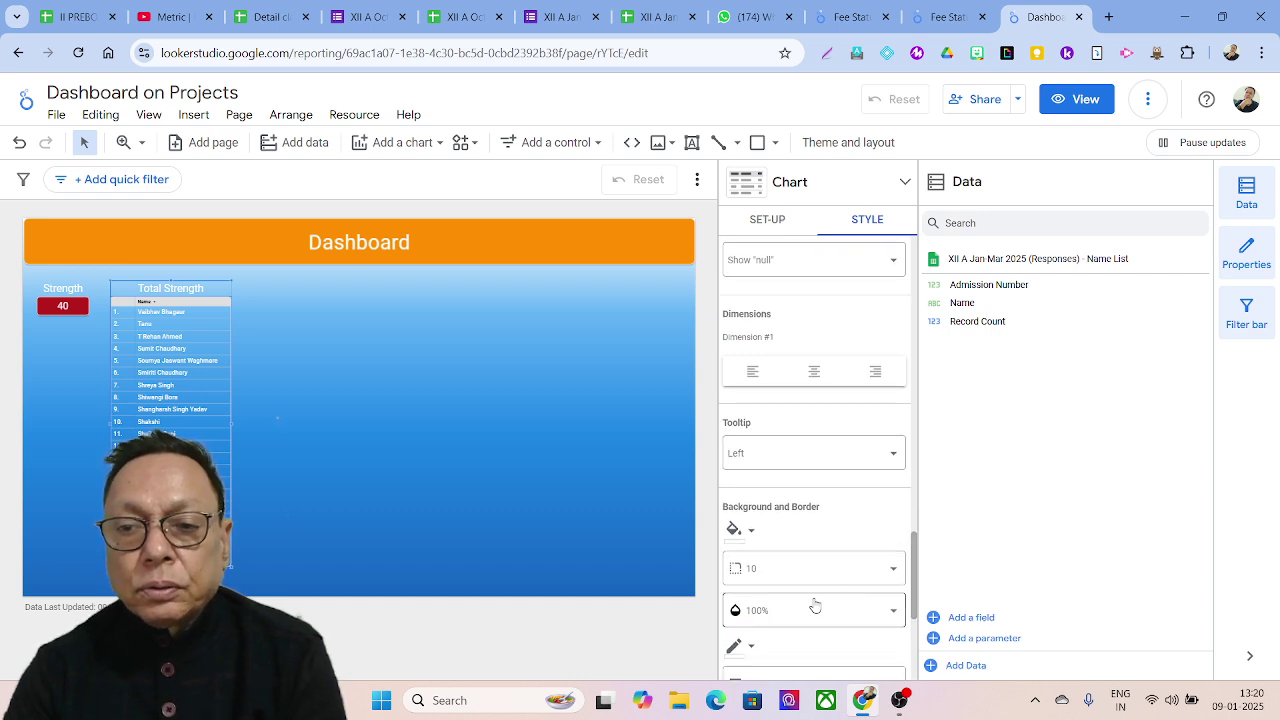
{"action": "left_click", "coordinate": [752, 538]}
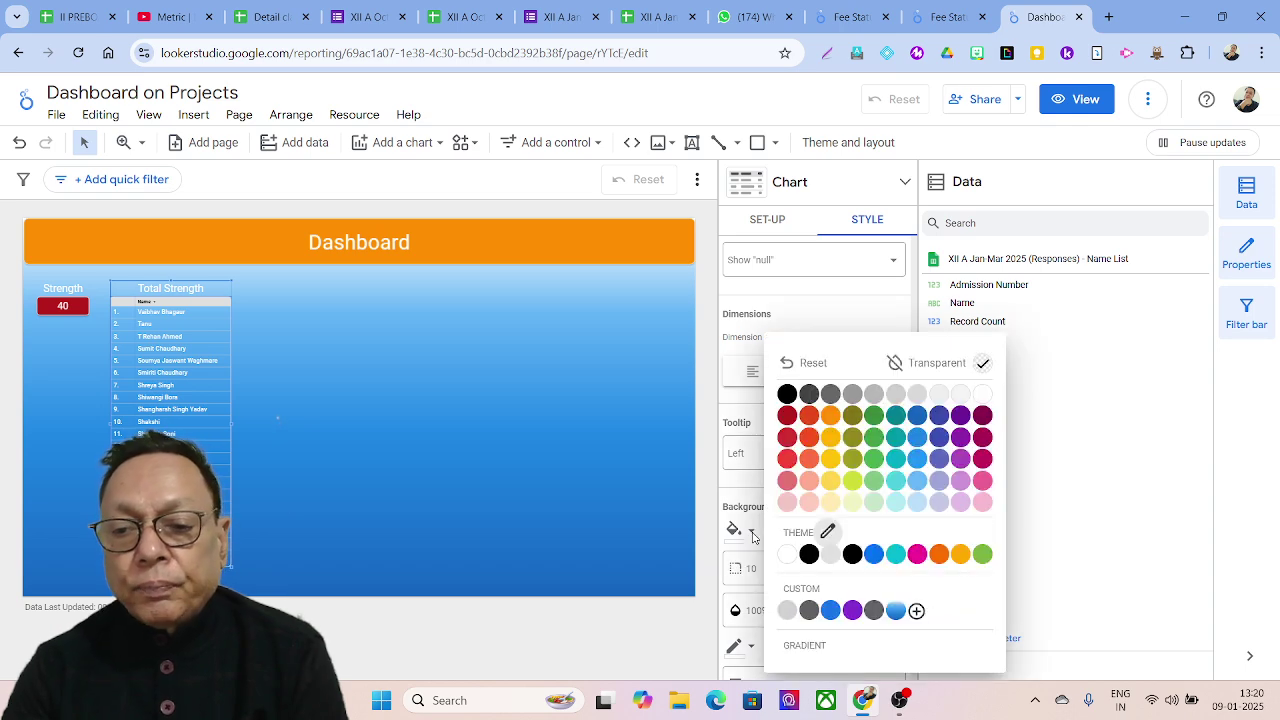
{"action": "left_click", "coordinate": [917, 482]}
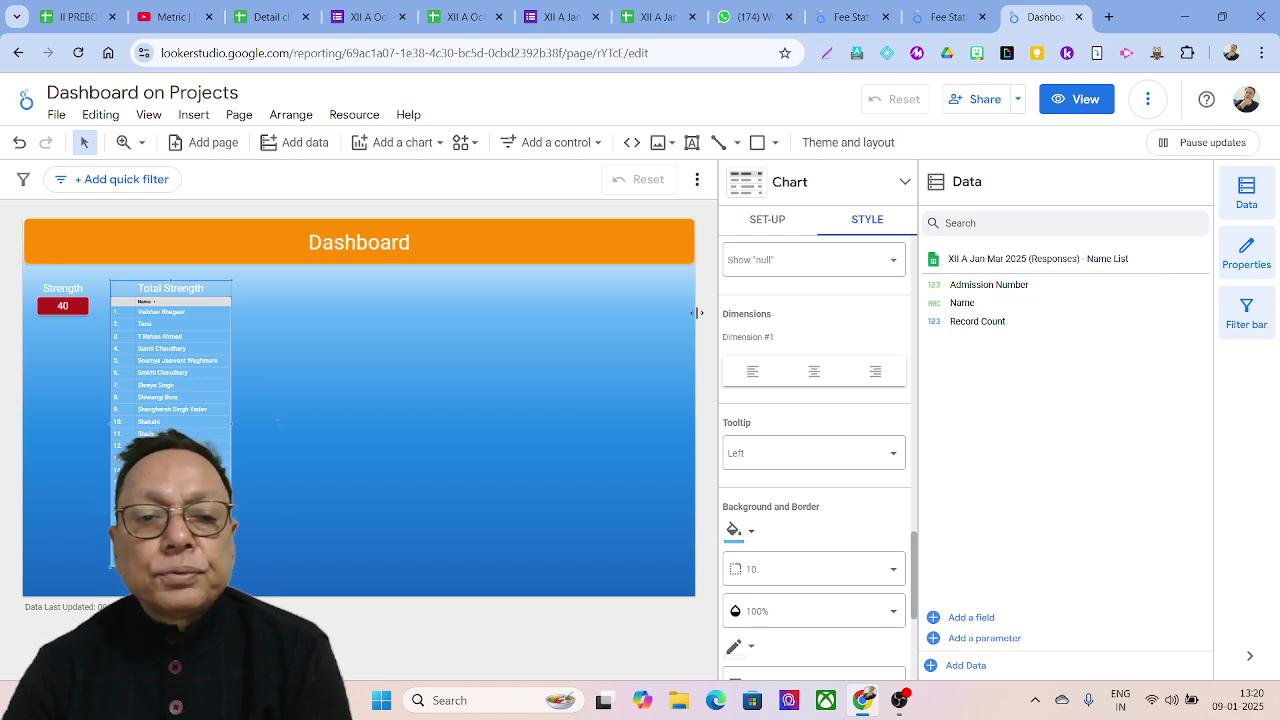
{"action": "left_click", "coordinate": [355, 387]}
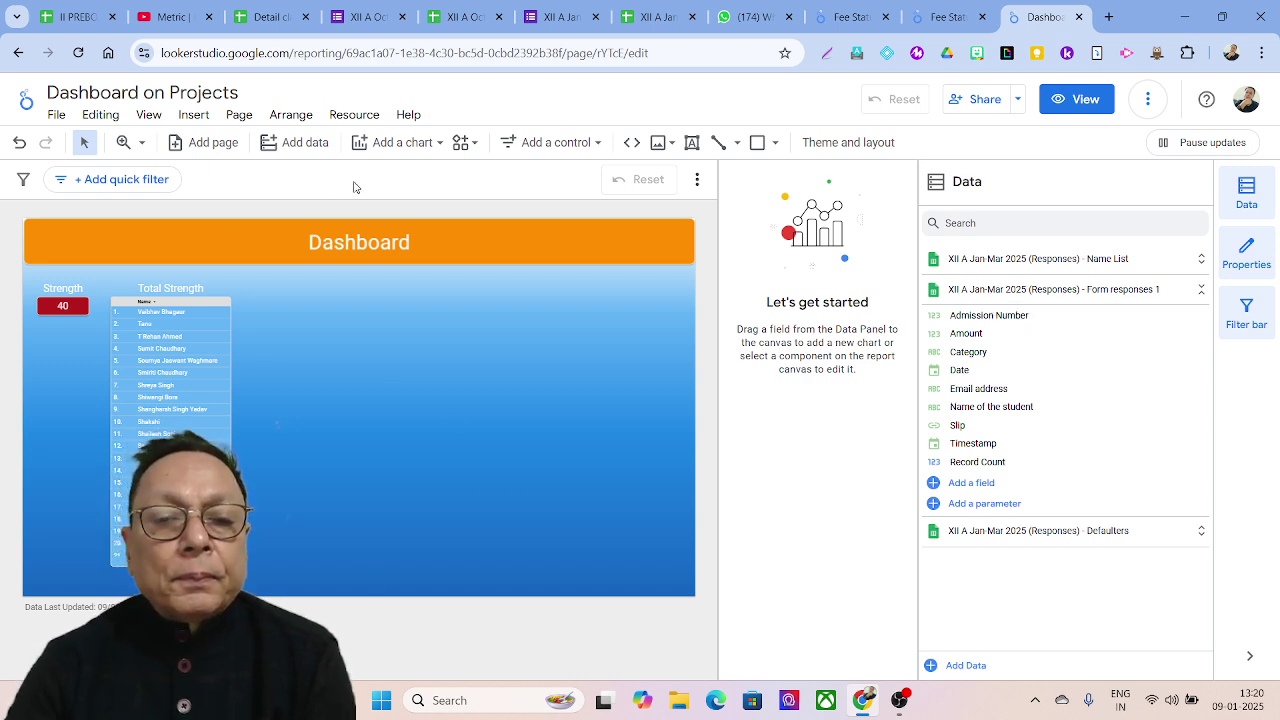
- Add a scorecard just right of the Total Strength table and use Name as its metric
{"action": "left_click", "coordinate": [389, 146]}
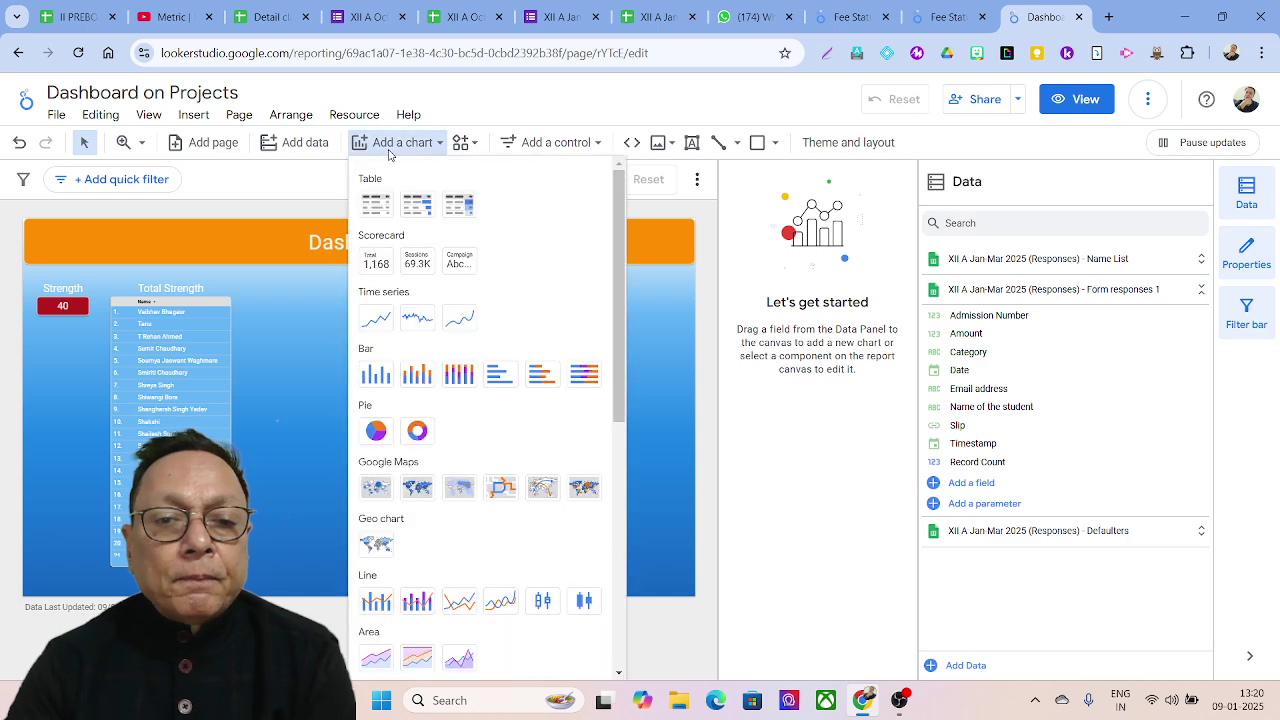
{"action": "left_click", "coordinate": [376, 262]}
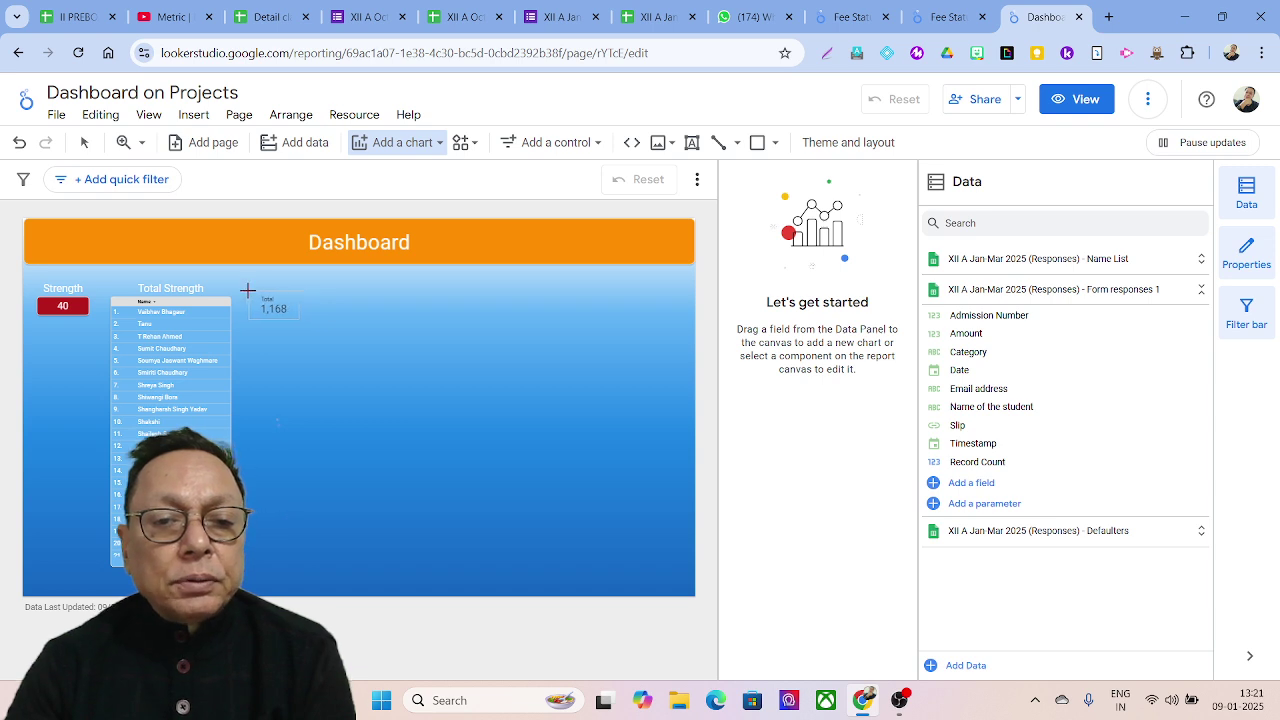
{"action": "left_click", "coordinate": [245, 291]}
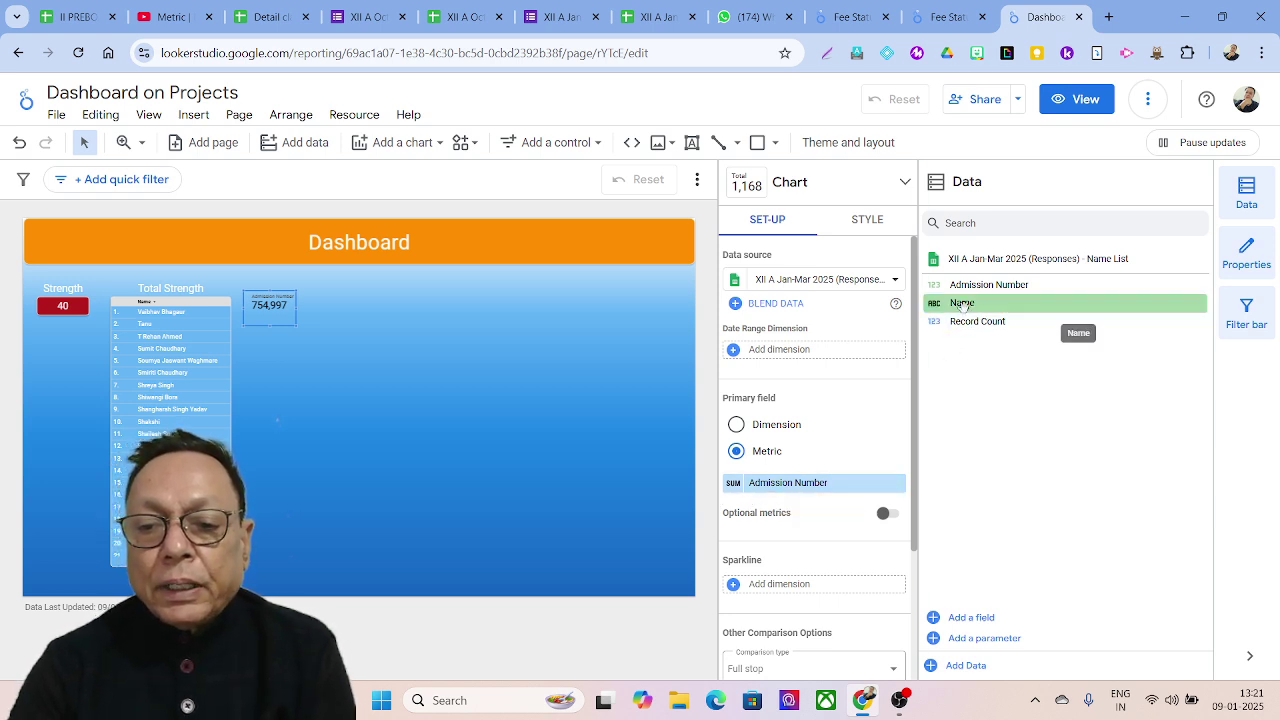
{"action": "left_click_drag", "start_coordinate": [962, 321], "coordinate": [800, 492]}
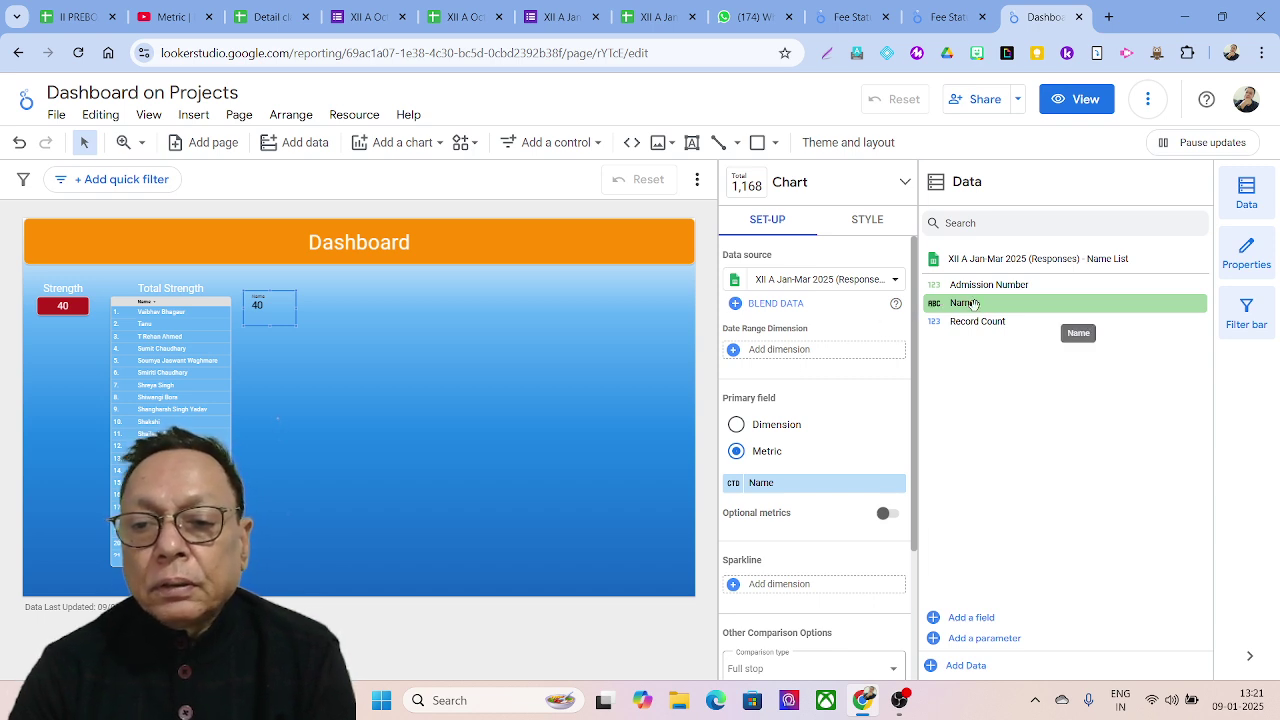
- Set the new scorecard's date range dimension to Name and its Name metric's aggregation to Count Distinct
{"action": "left_click_drag", "start_coordinate": [973, 305], "coordinate": [784, 355]}
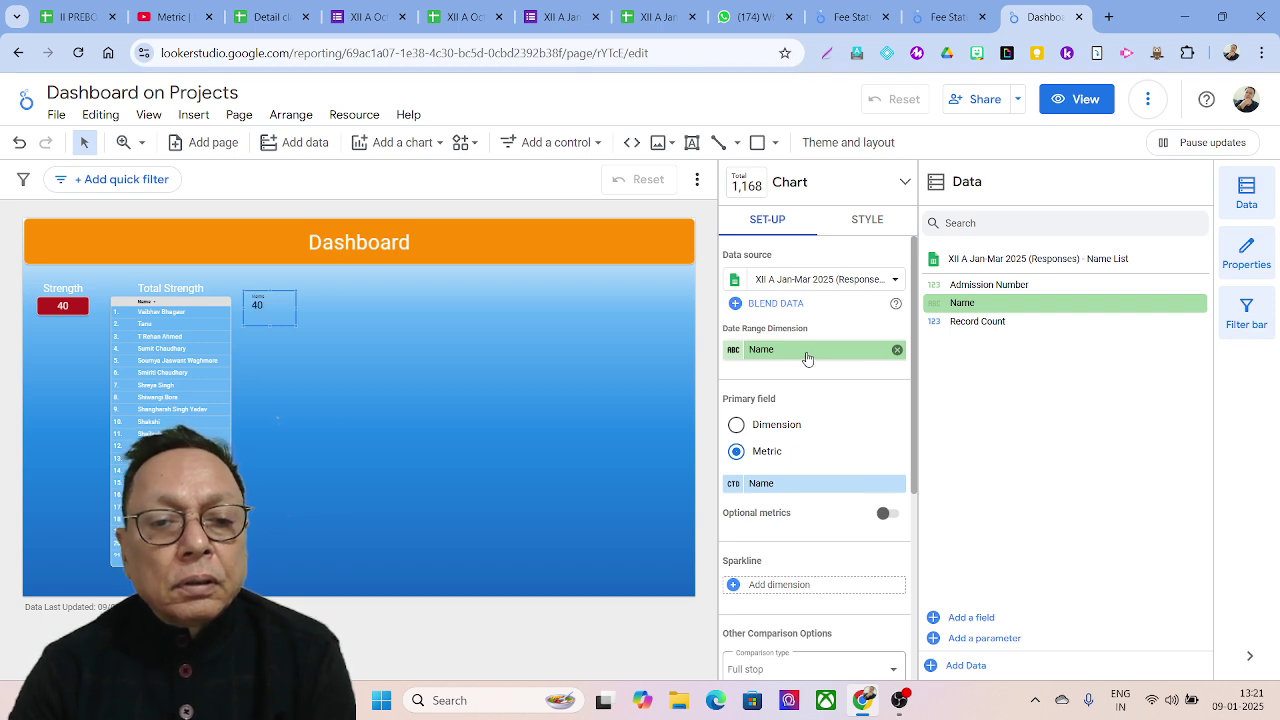
{"action": "left_click", "coordinate": [900, 488]}
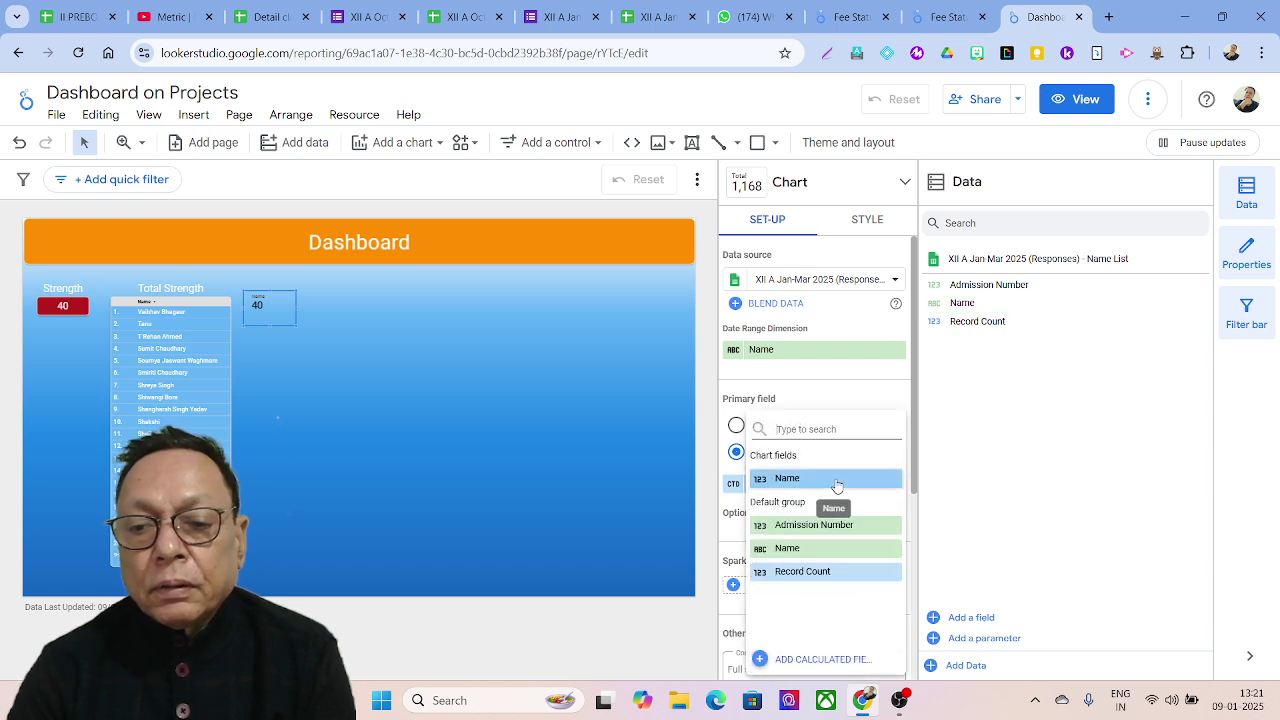
{"action": "left_click", "coordinate": [733, 489]}
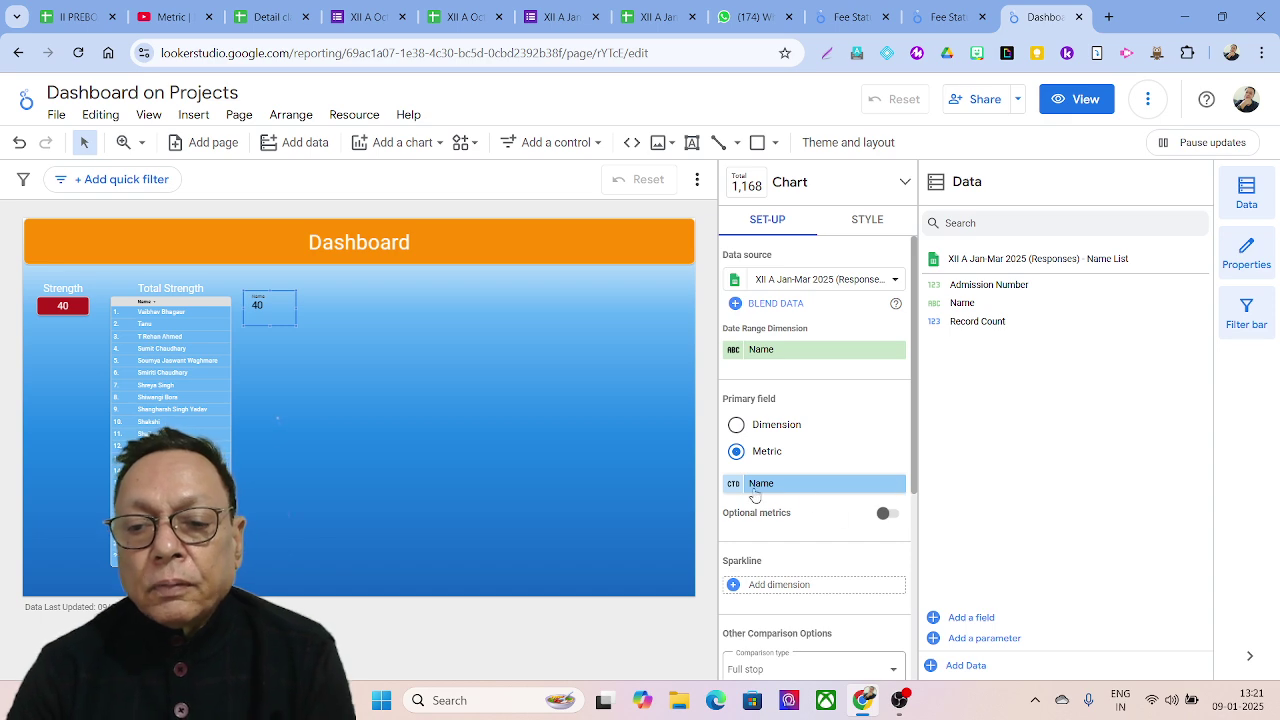
{"action": "left_click", "coordinate": [735, 486]}
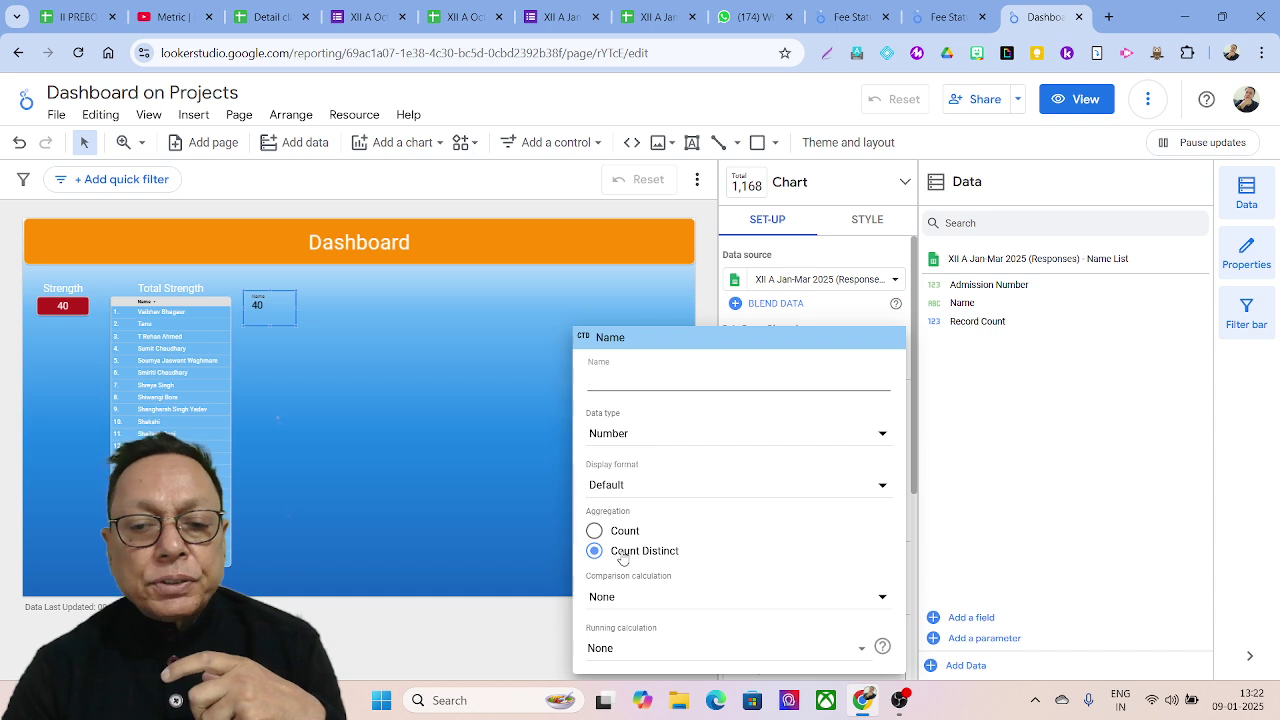
{"action": "left_click", "coordinate": [622, 558]}
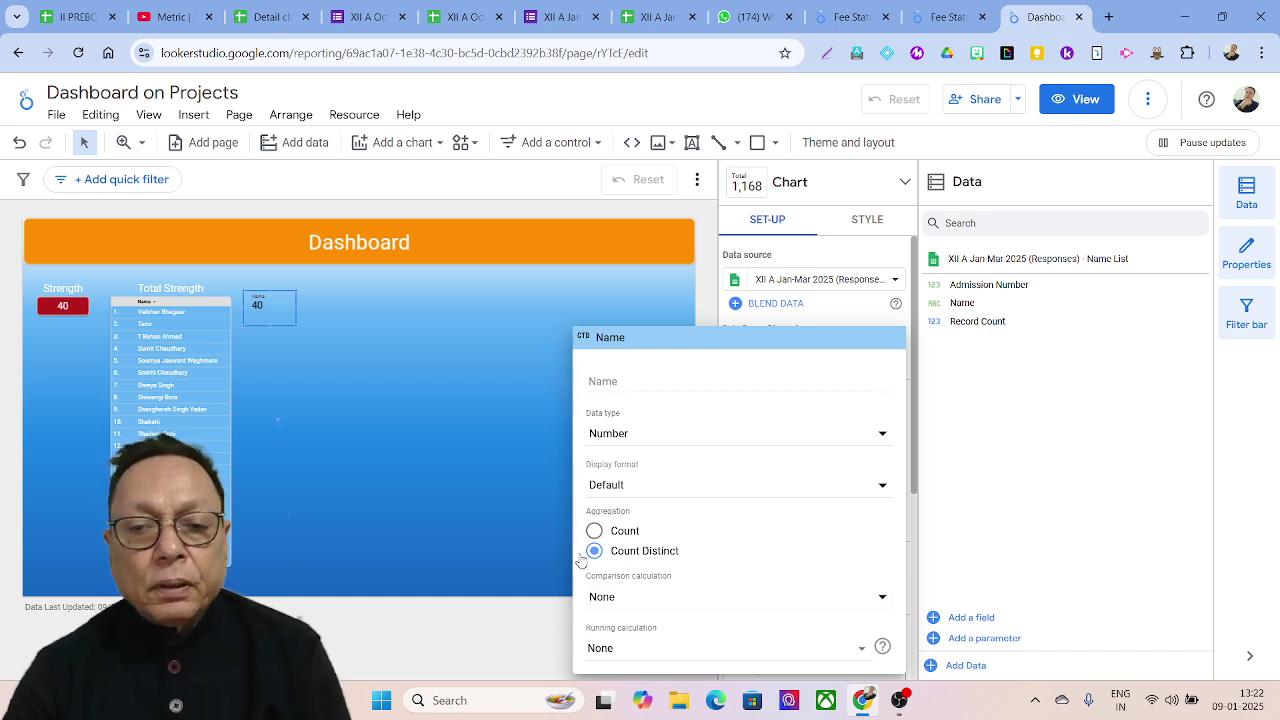
{"action": "left_click", "coordinate": [390, 430]}
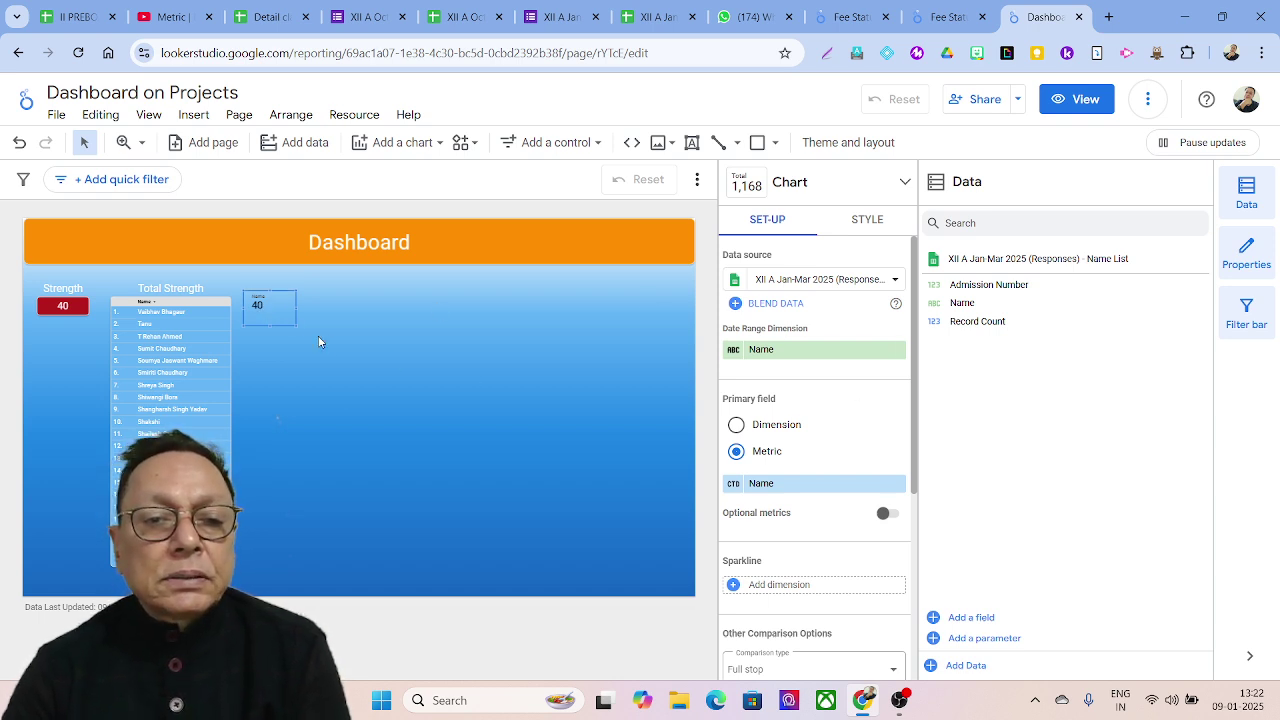
- Show the chart title of the new scorecard beside the Total Strength table
{"action": "left_click", "coordinate": [868, 222]}
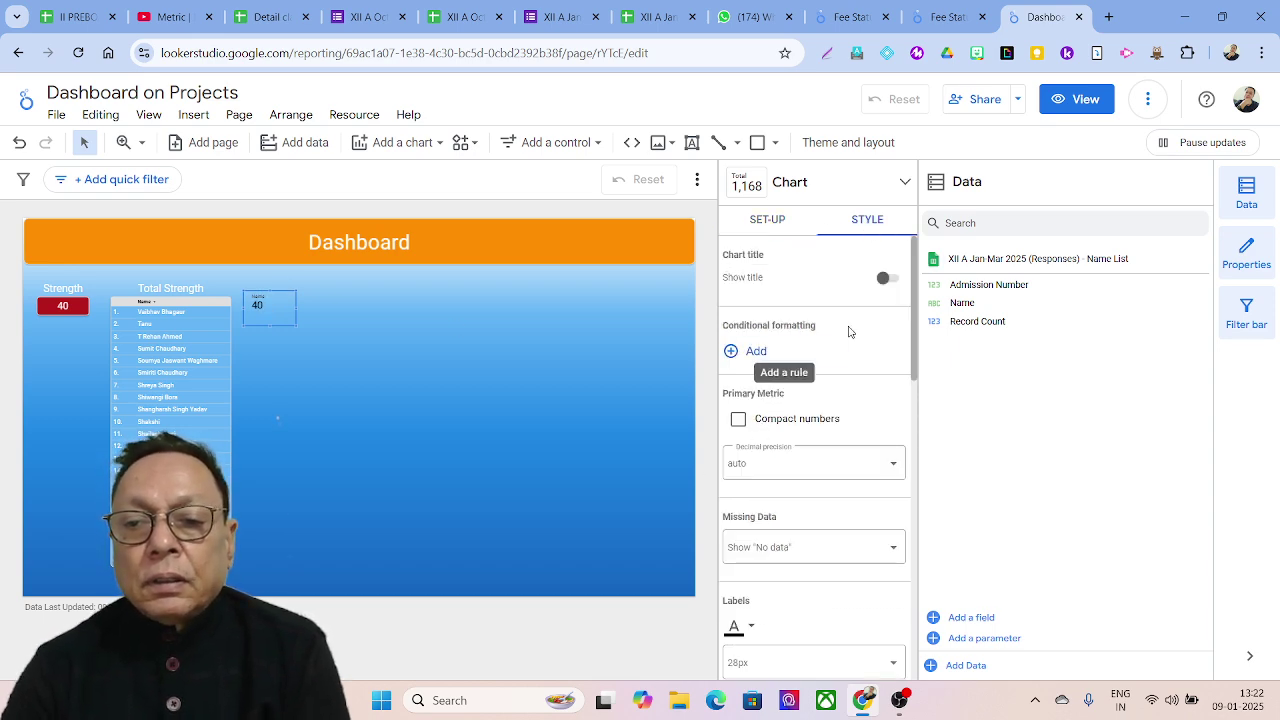
{"action": "left_click", "coordinate": [886, 280]}
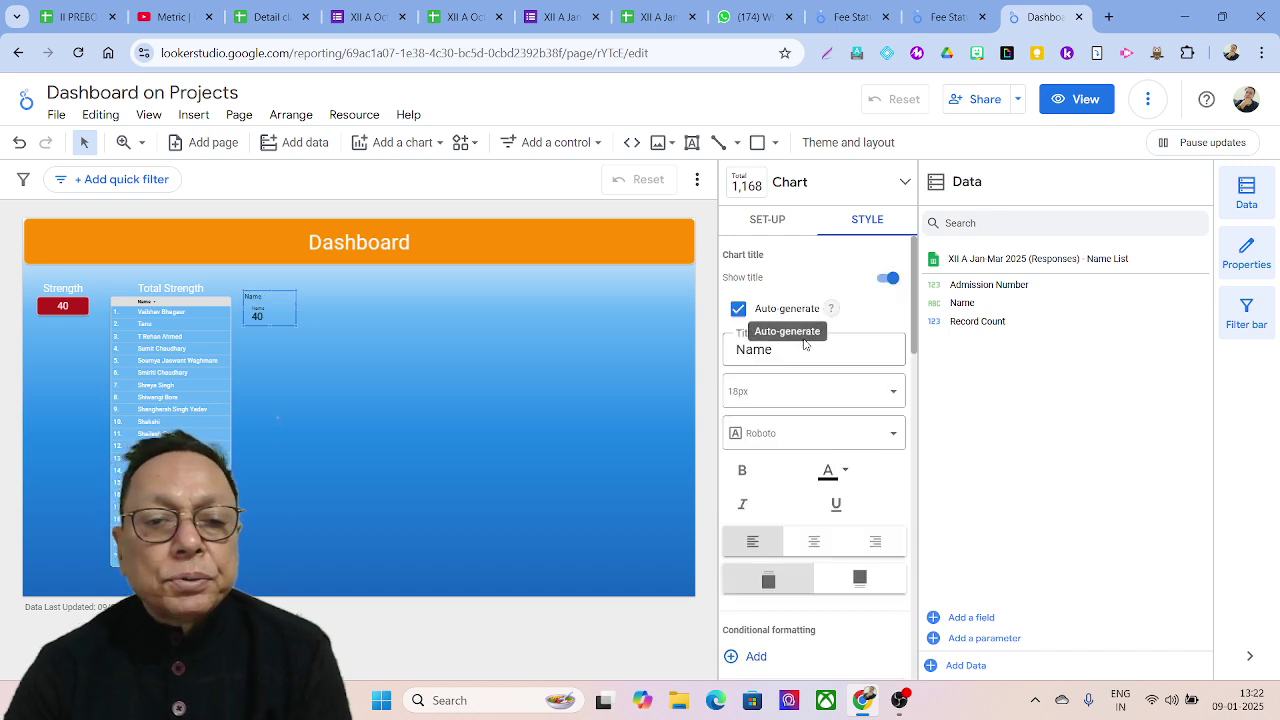
{"action": "left_click", "coordinate": [756, 350]}
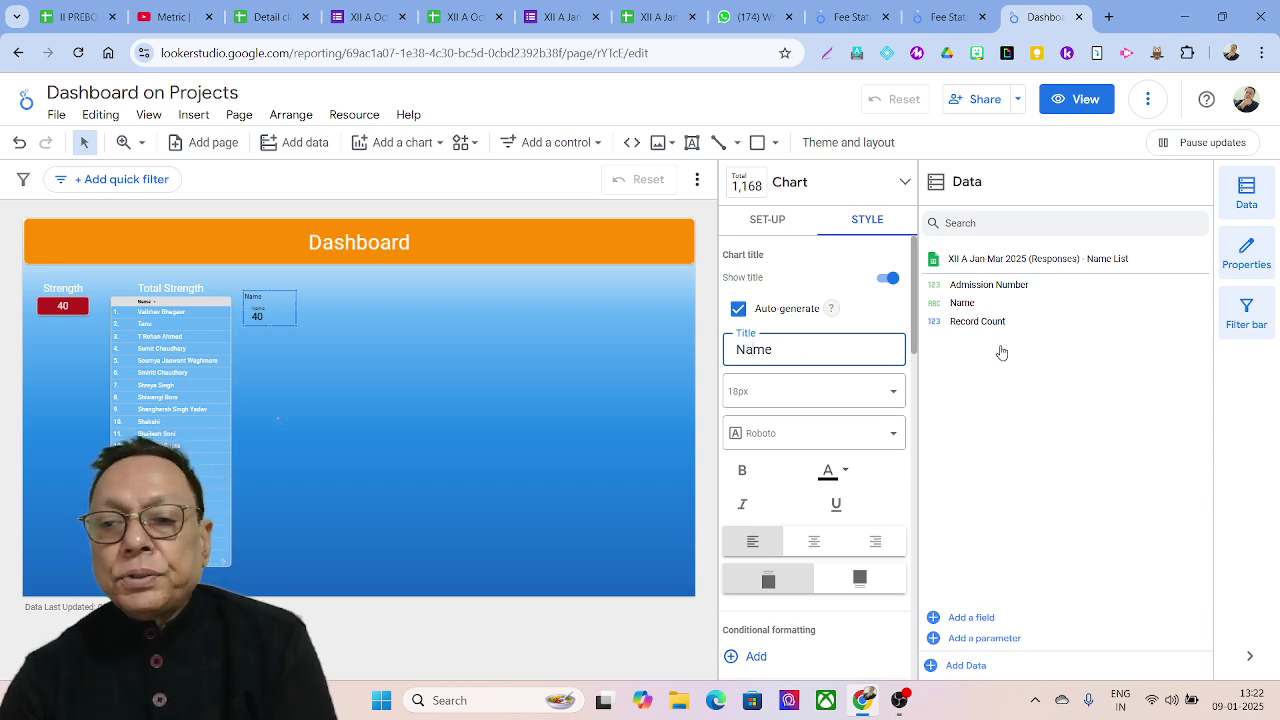
{"action": "left_click", "coordinate": [1090, 264]}
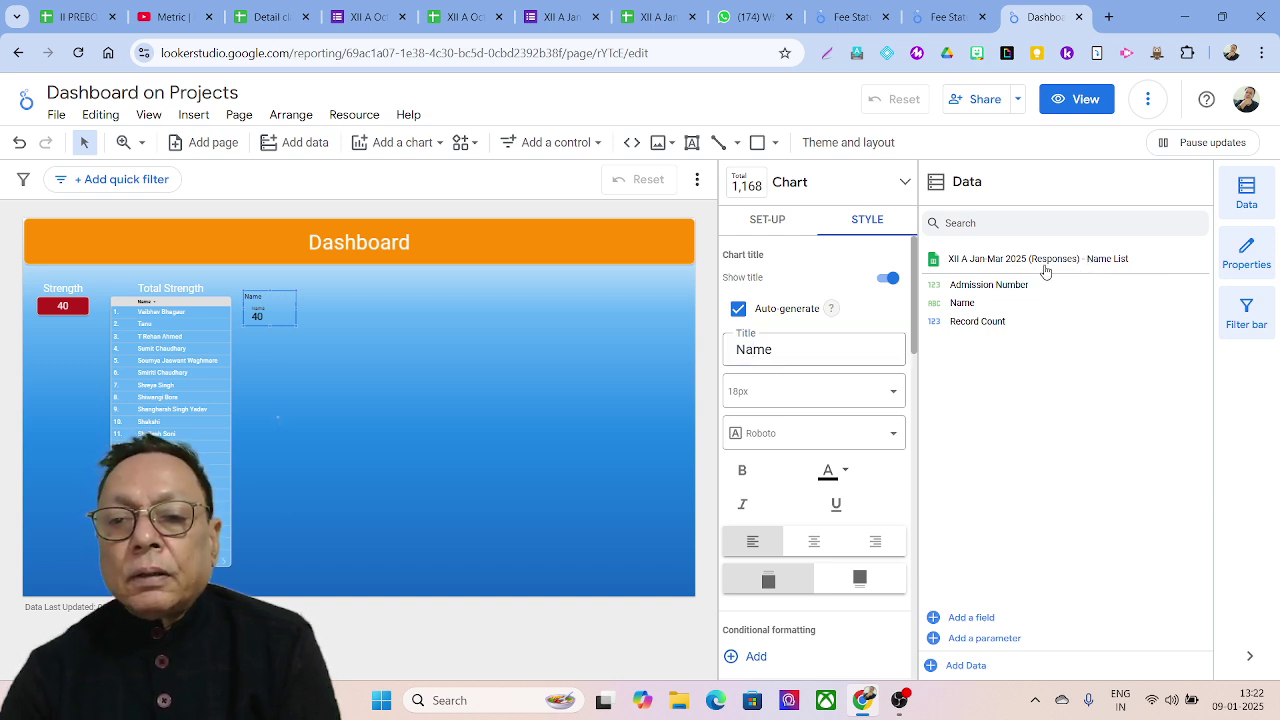
- Switch the new scorecard's data source to the XII A Jan-Mar 2025 (Responses) Form responses 1 worksheet
{"action": "left_click", "coordinate": [778, 223]}
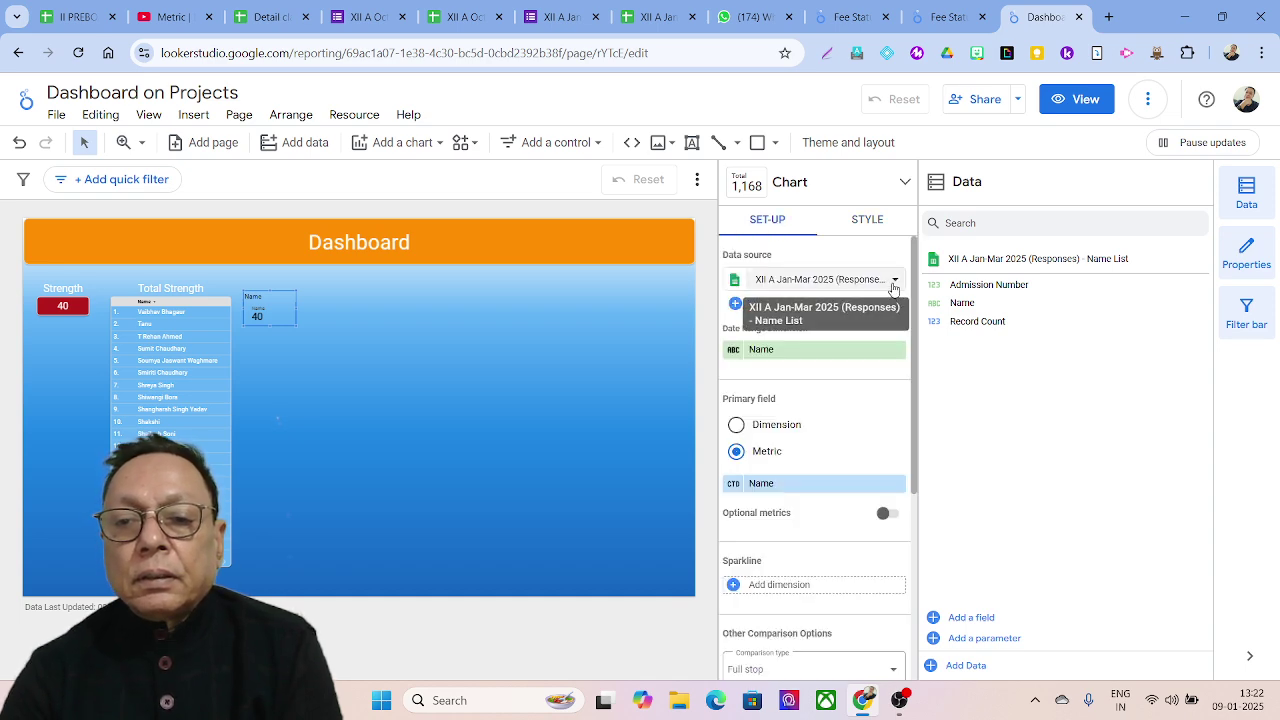
{"action": "left_click", "coordinate": [893, 282]}
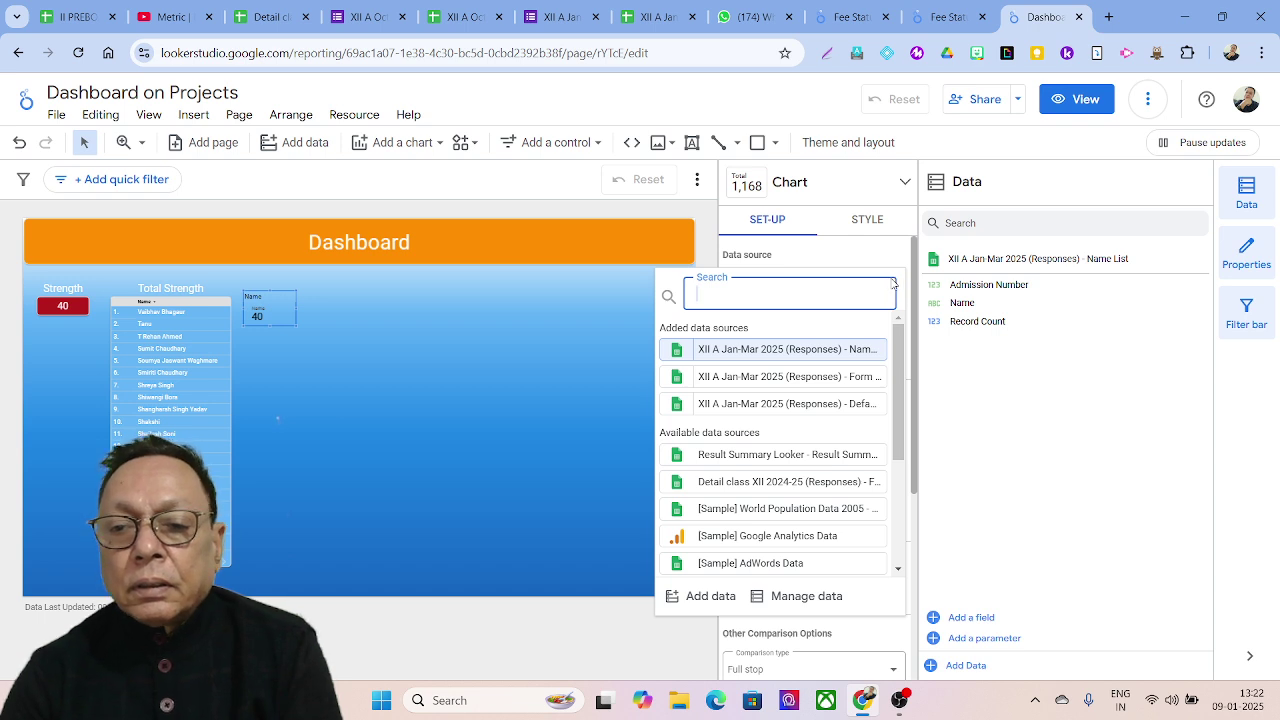
{"action": "left_click", "coordinate": [716, 378]}
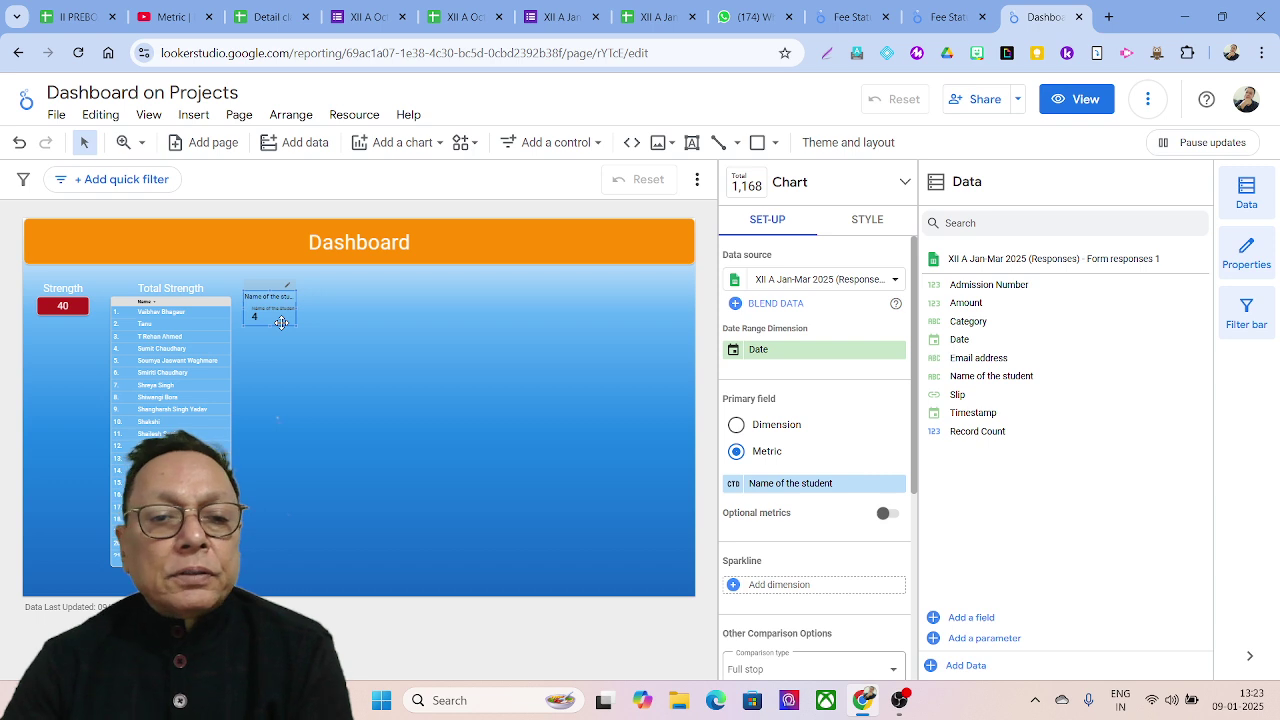
- Change the scorecard's chart title to "Turned Up"
{"action": "left_click", "coordinate": [867, 219]}
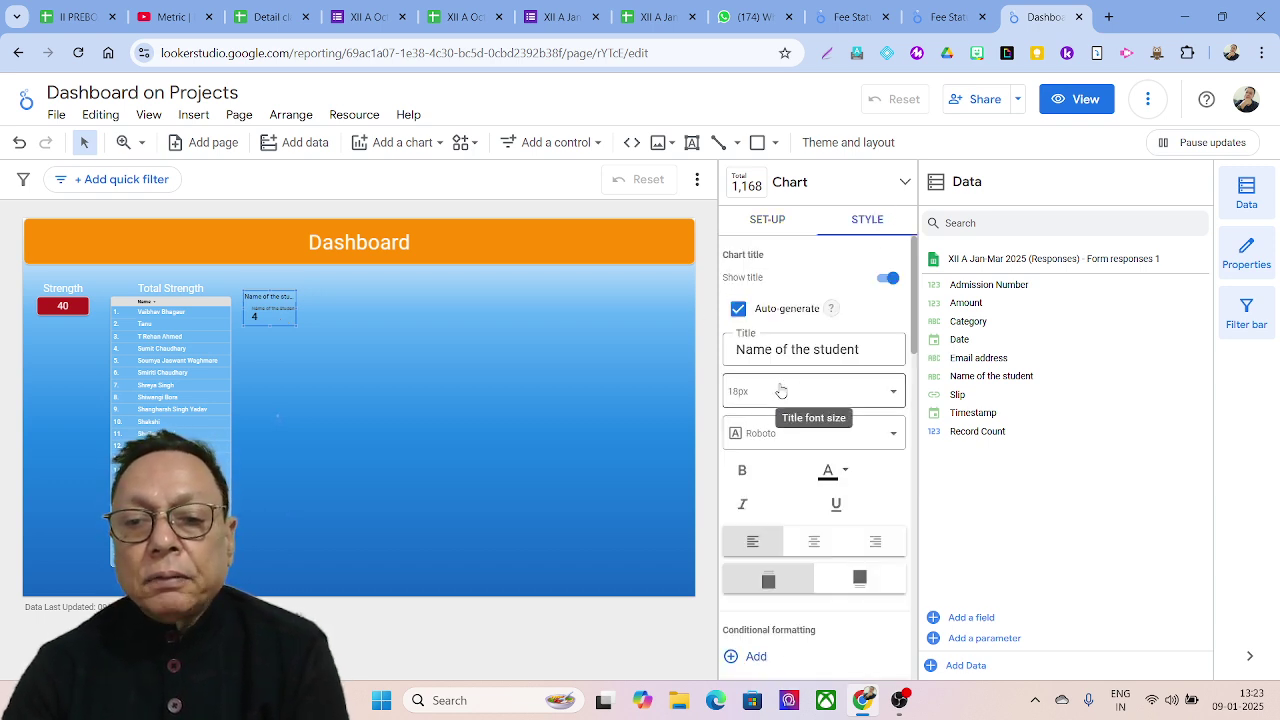
{"action": "left_click_drag", "start_coordinate": [860, 349], "coordinate": [733, 351]}
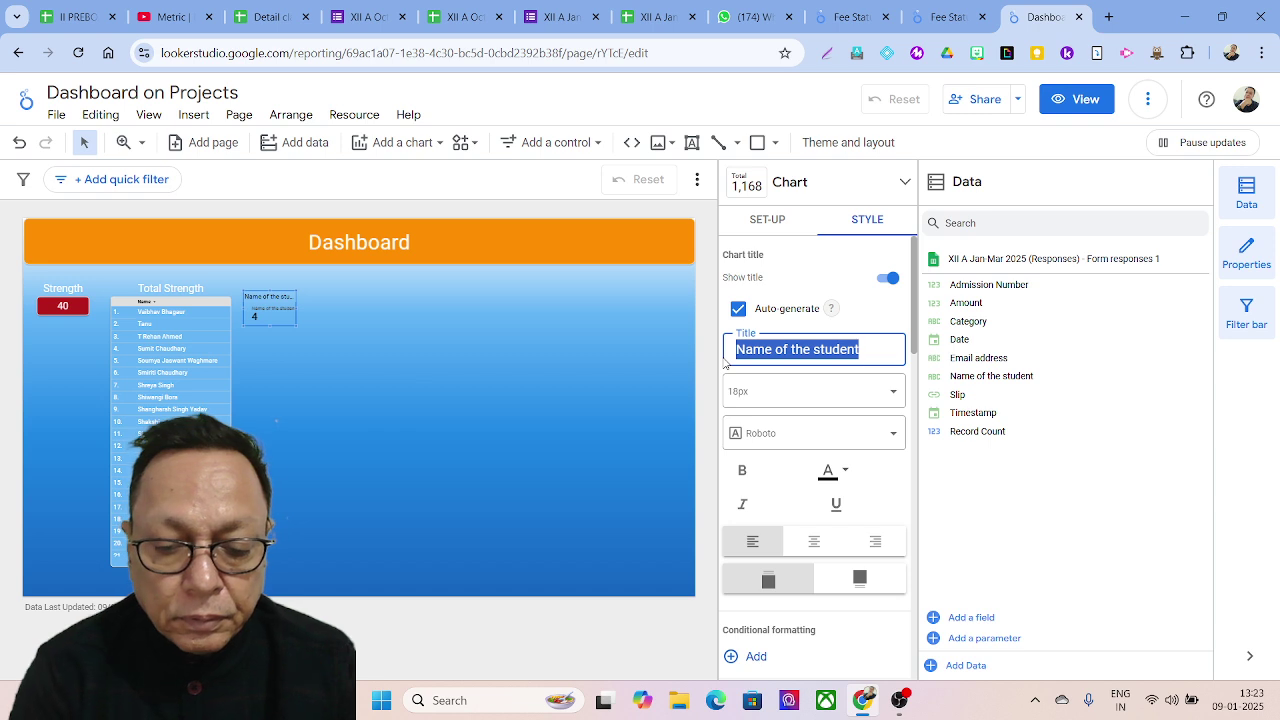
{"action": "type", "text": "Turned Up"}
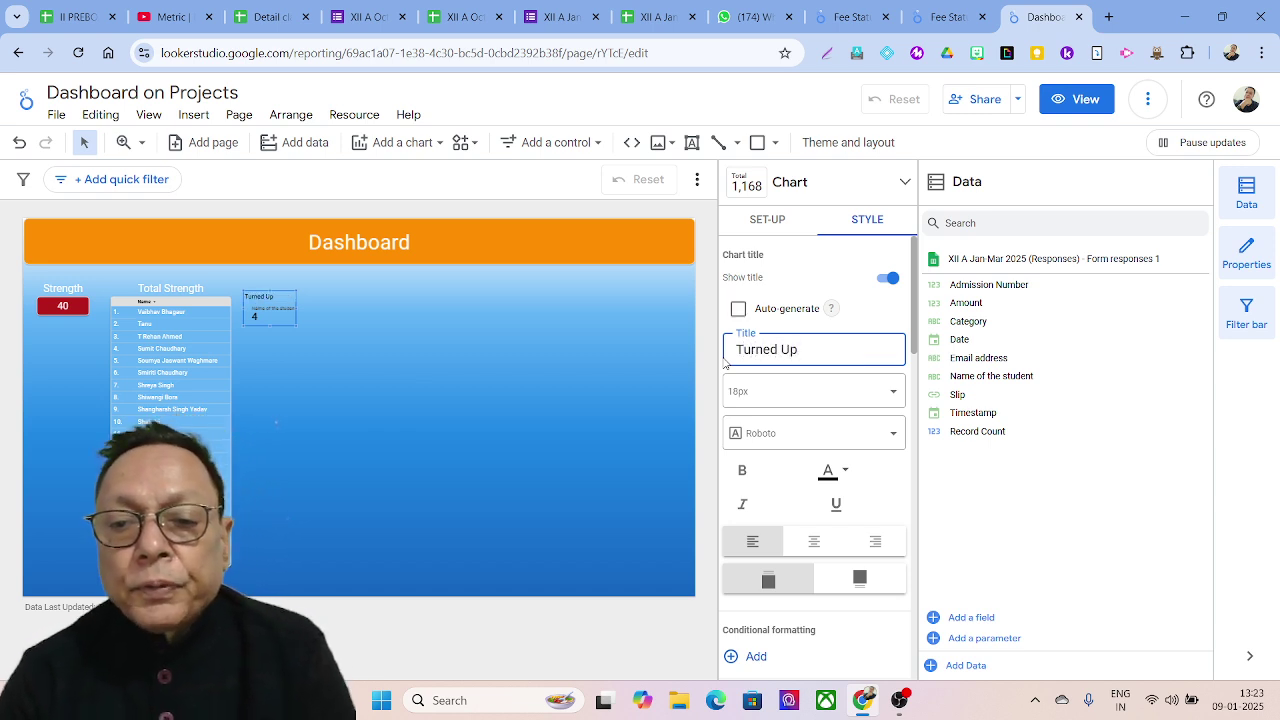
- Format the Turned Up scorecard's title at 30px in white and centre it
{"action": "left_click", "coordinate": [866, 397]}
{"action": "scroll", "coordinate": [897, 531], "scroll_direction": "down", "scroll_amount": 3}
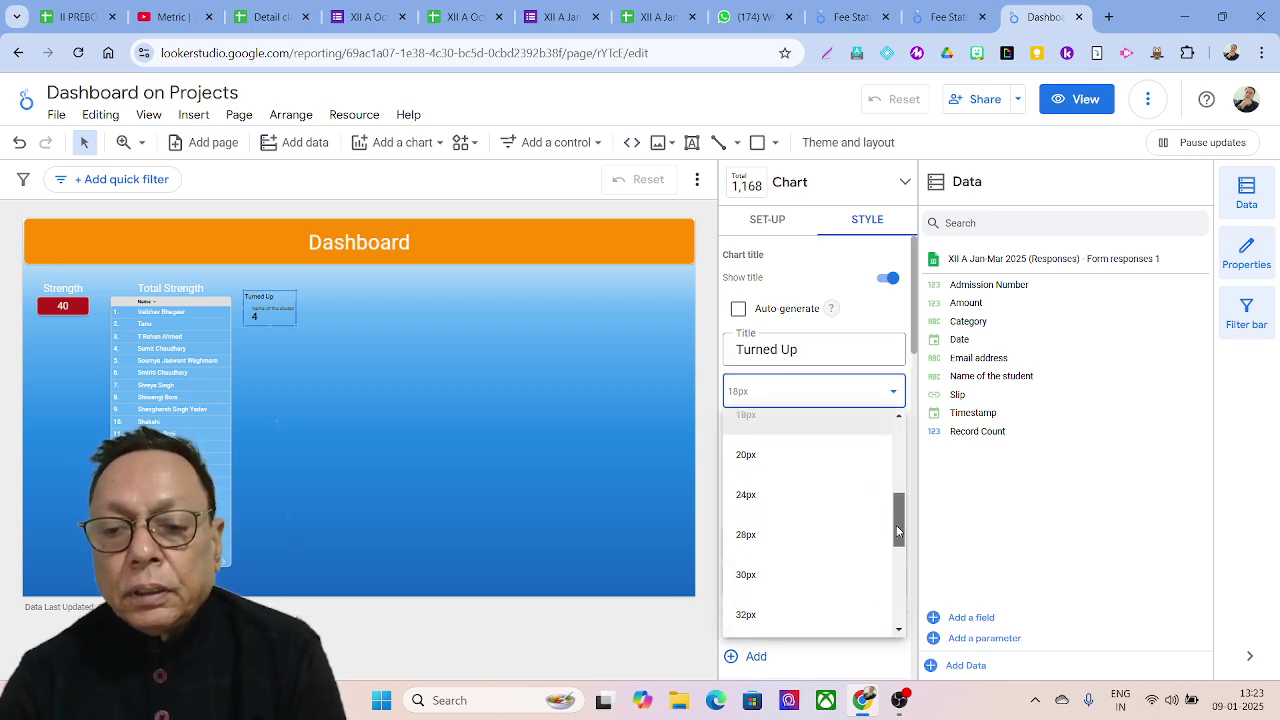
{"action": "left_click", "coordinate": [806, 572]}
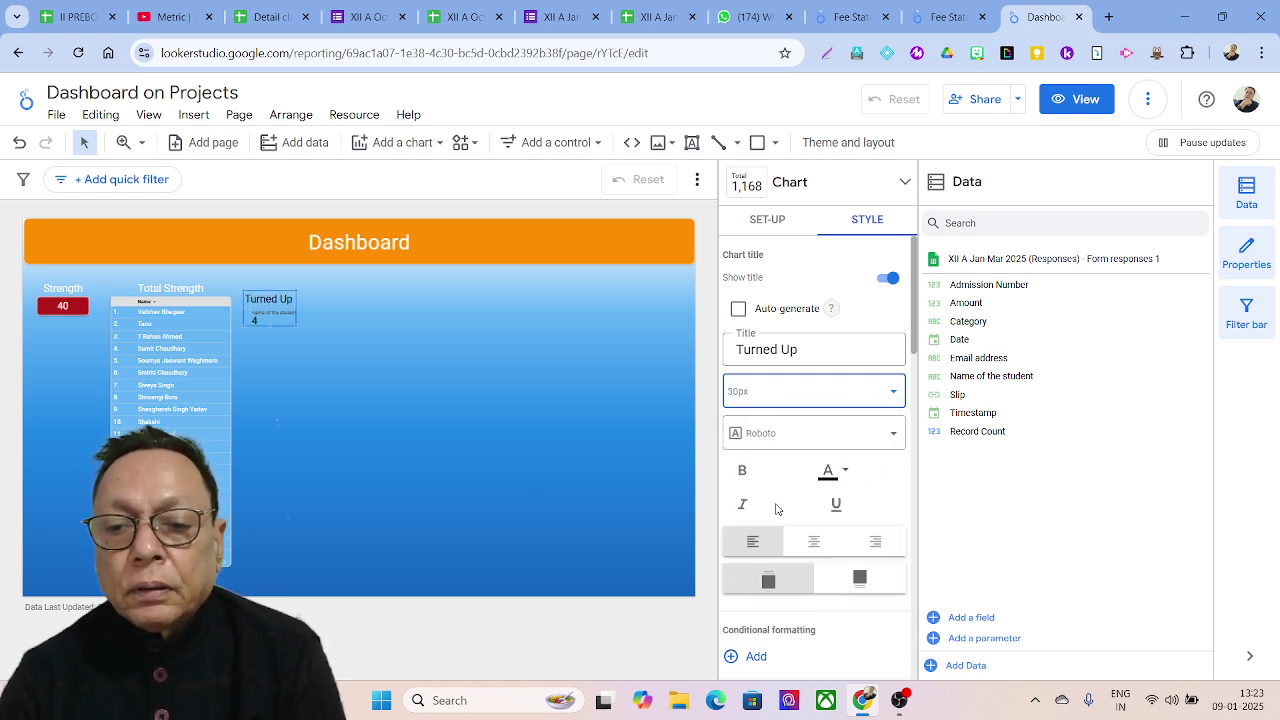
{"action": "left_click", "coordinate": [845, 474]}
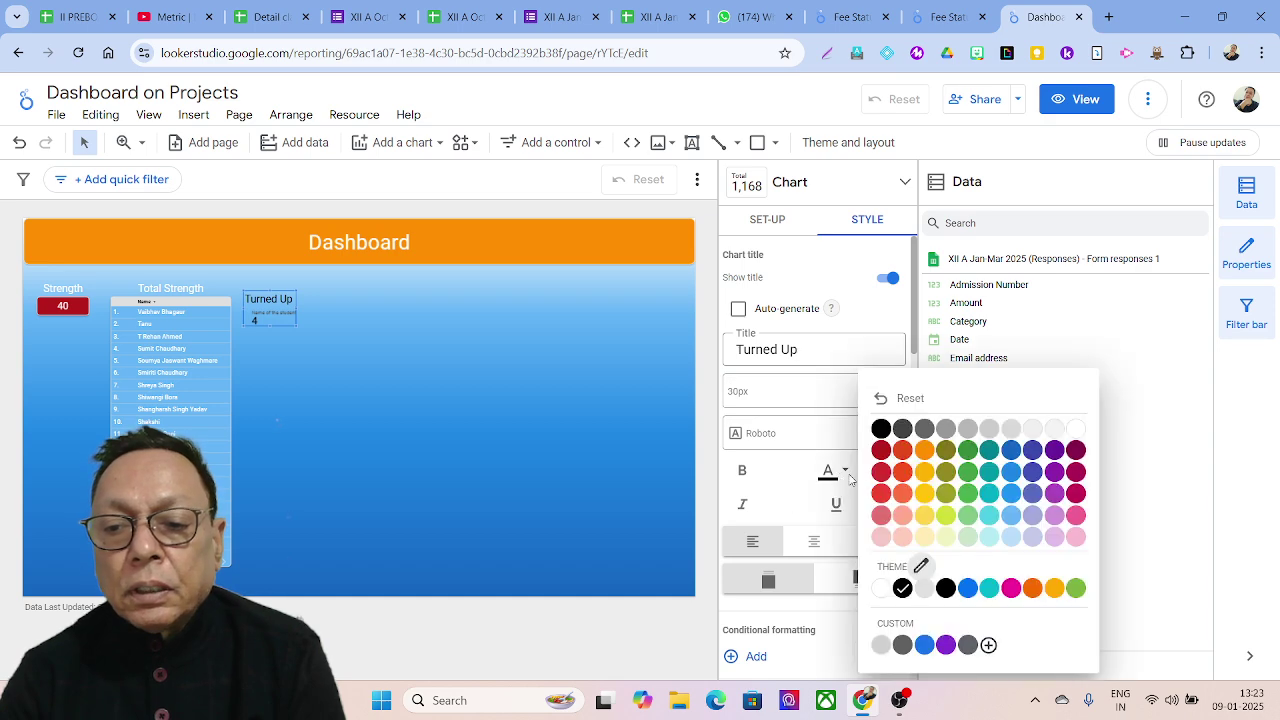
{"action": "left_click", "coordinate": [1076, 430]}
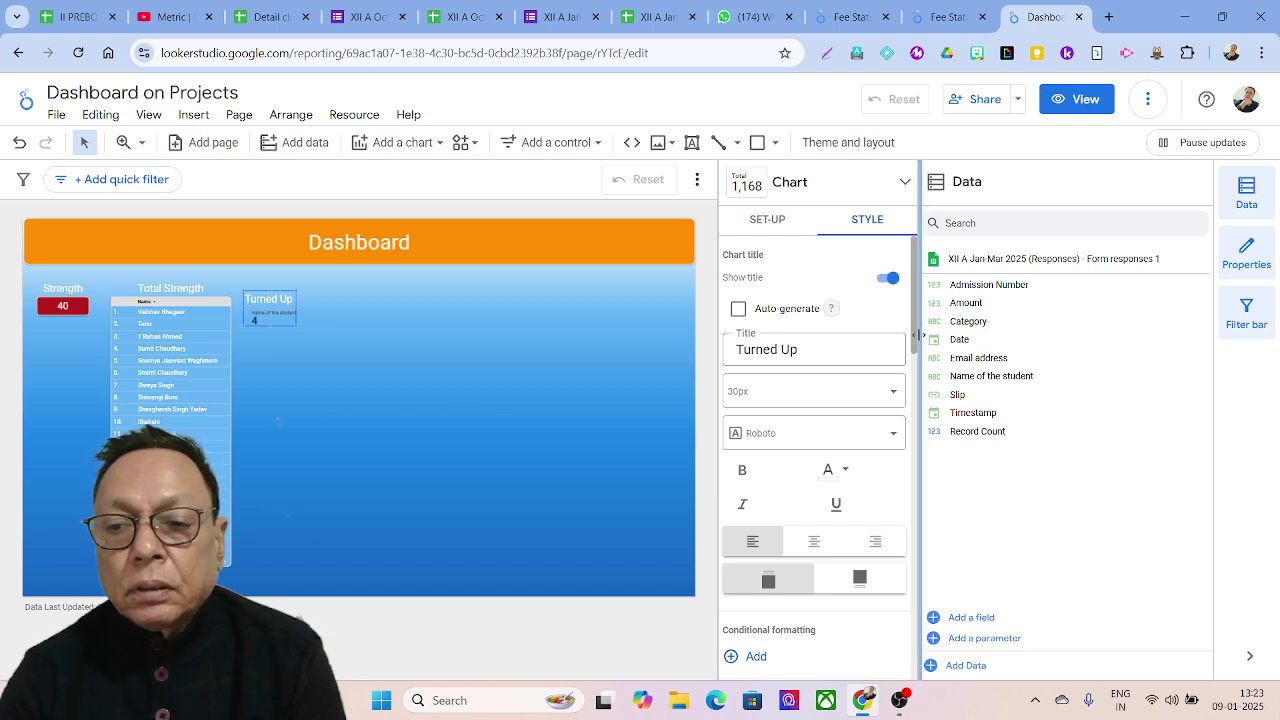
{"action": "scroll", "coordinate": [915, 343], "scroll_direction": "down", "scroll_amount": 2}
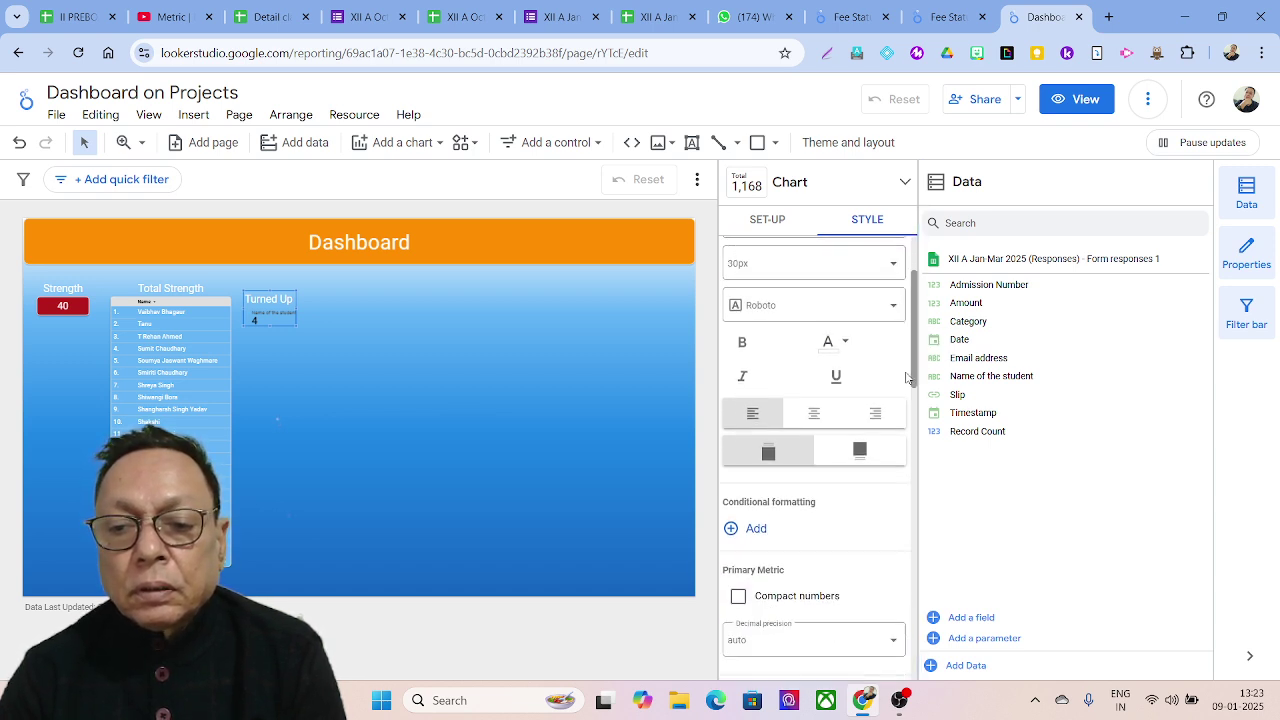
{"action": "left_click", "coordinate": [818, 396]}
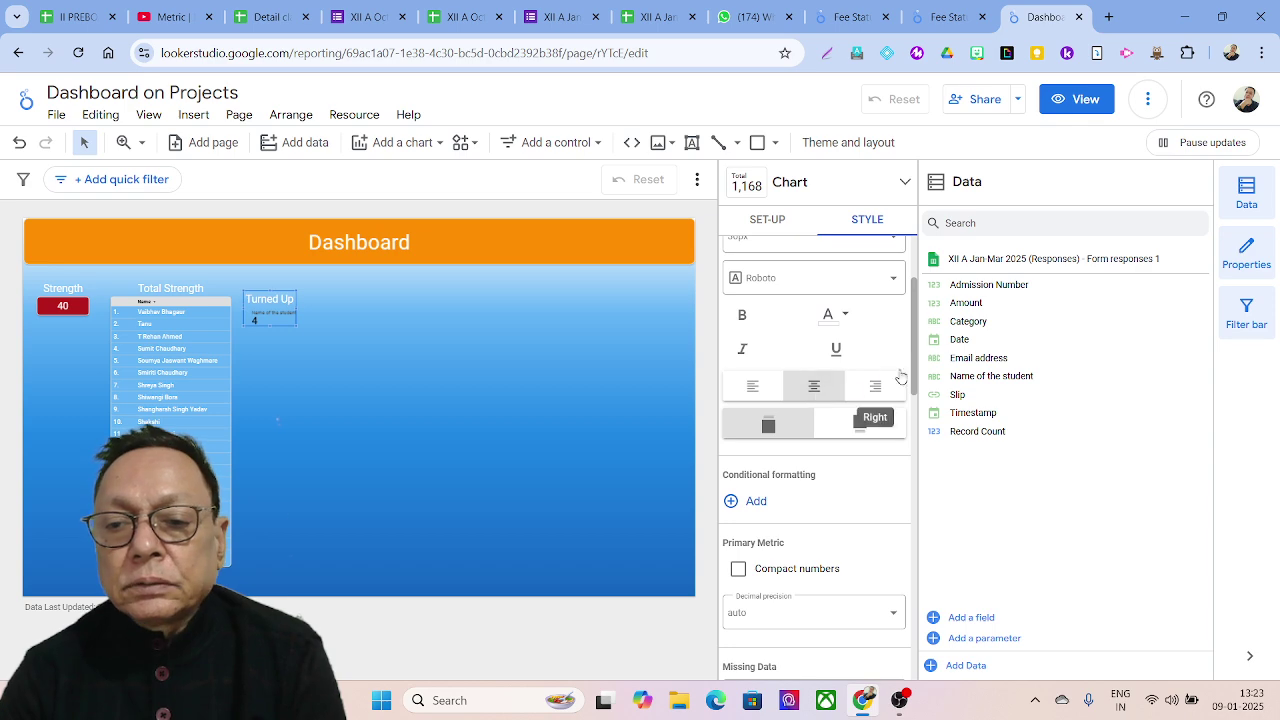
- Make the Turned Up scorecard's labels white, with the field value centred and the field name hidden
{"action": "left_click_drag", "start_coordinate": [917, 369], "coordinate": [916, 468]}
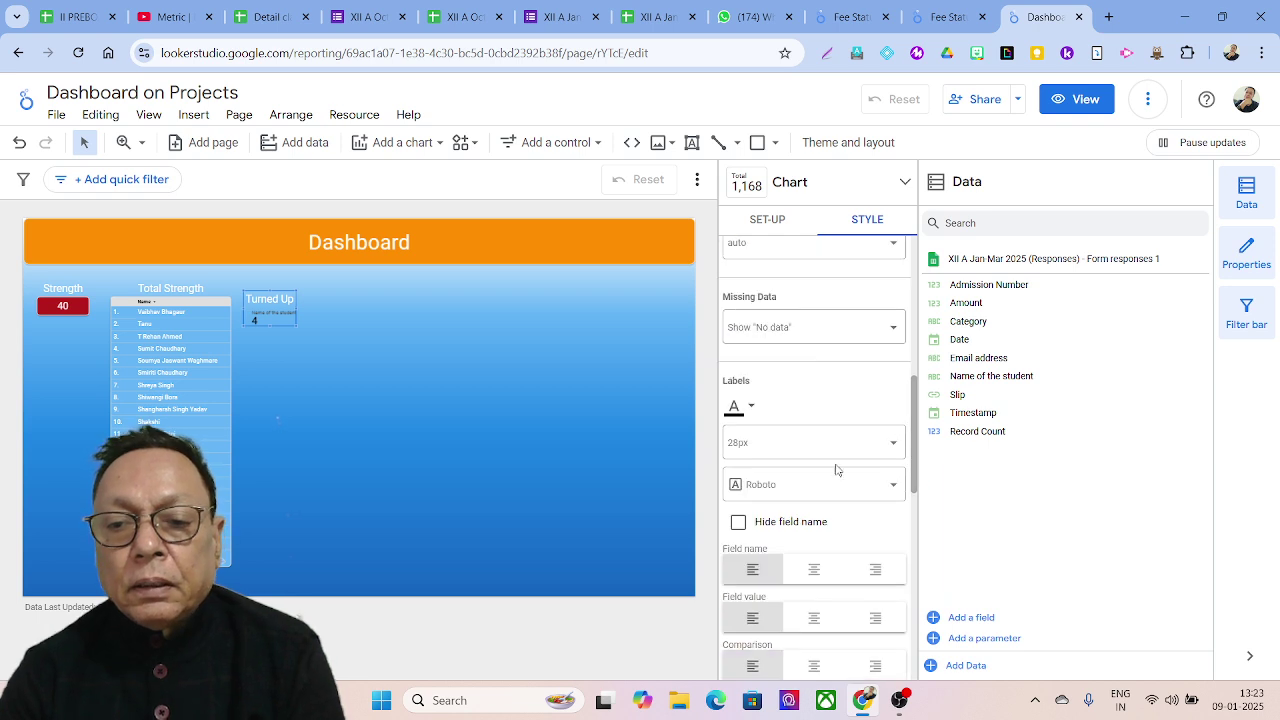
{"action": "left_click", "coordinate": [751, 409]}
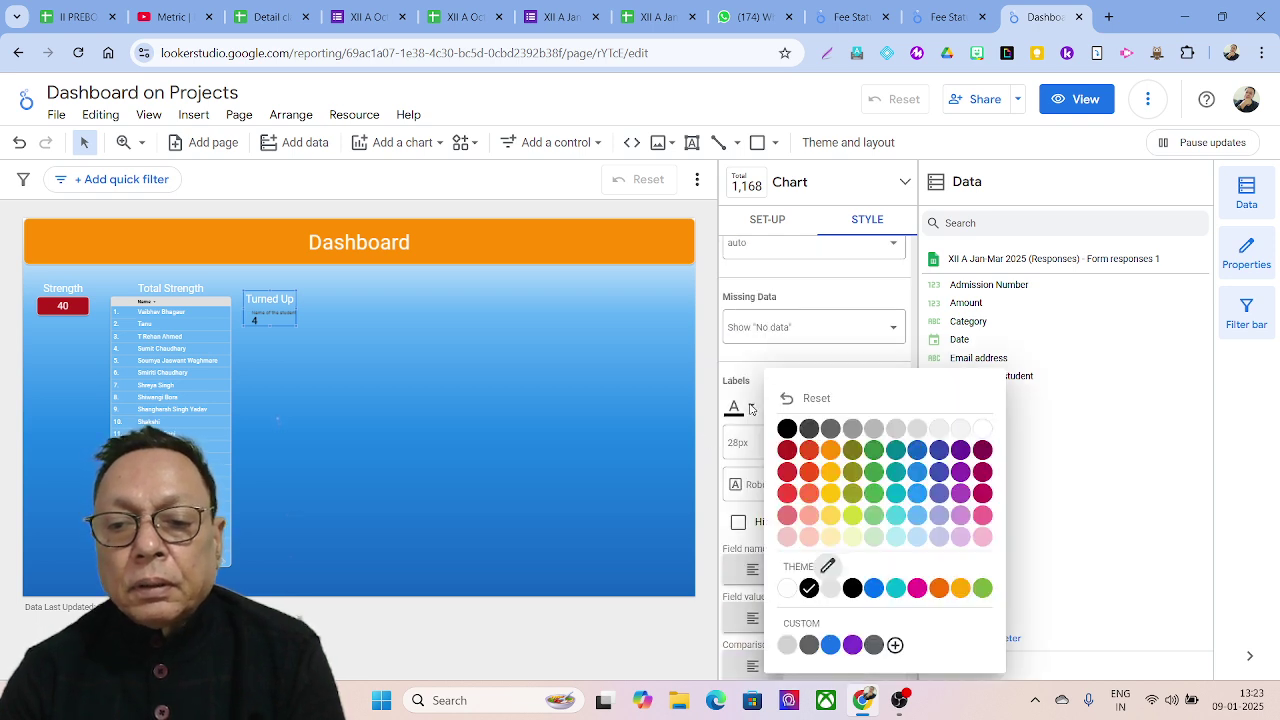
{"action": "left_click", "coordinate": [984, 431]}
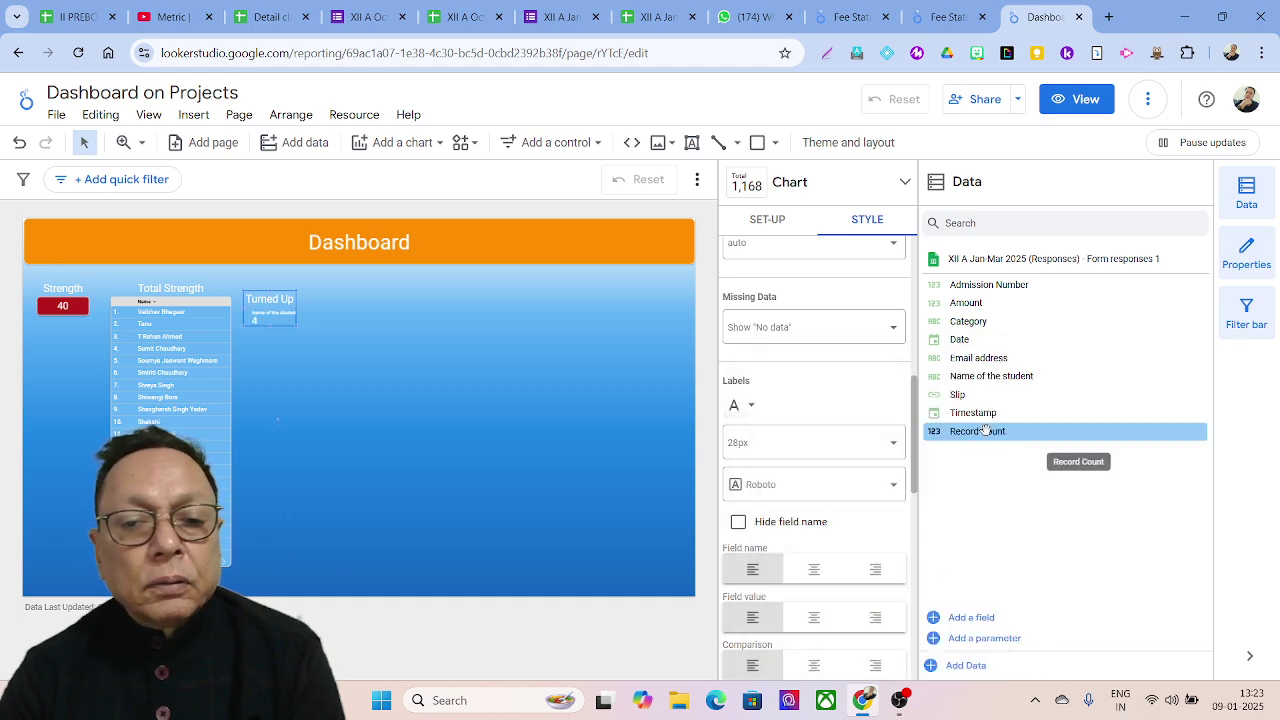
{"action": "left_click", "coordinate": [815, 620]}
{"action": "left_click", "coordinate": [811, 524]}
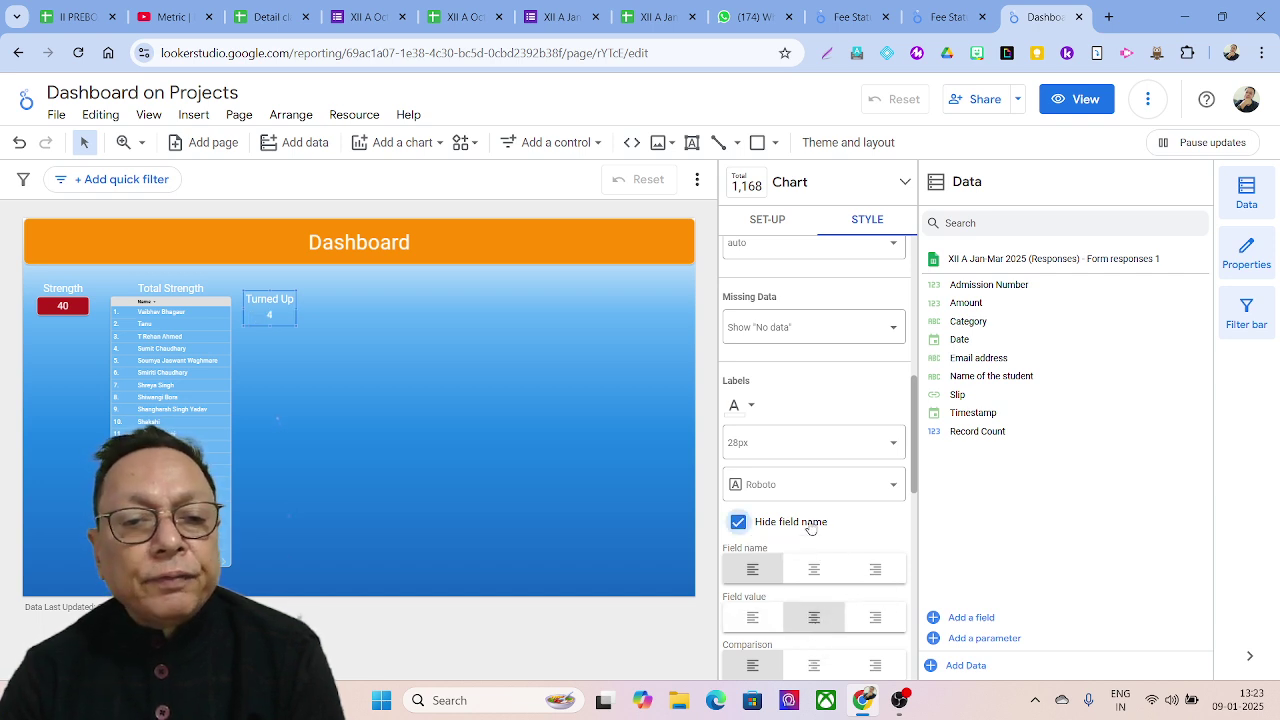
- Set the label font size of the Turned Up scorecard to 30px
{"action": "left_click", "coordinate": [894, 443]}
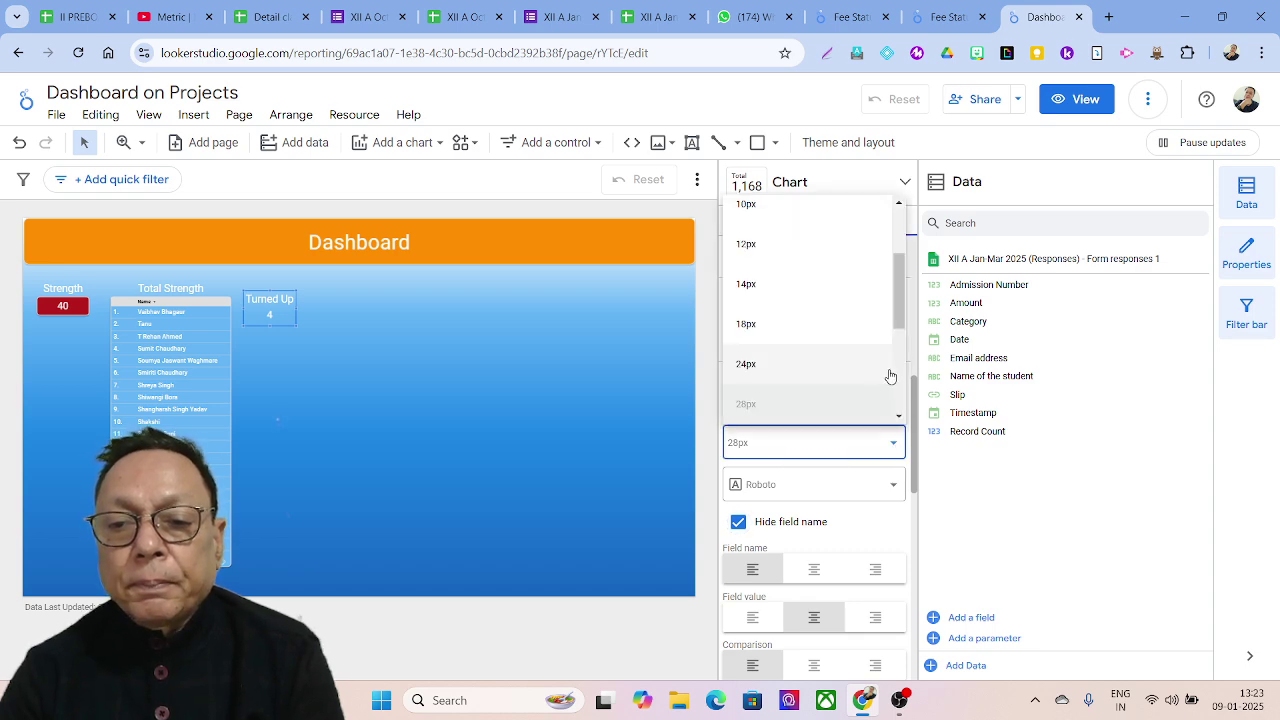
{"action": "scroll", "coordinate": [840, 396], "scroll_direction": "down", "scroll_amount": 1}
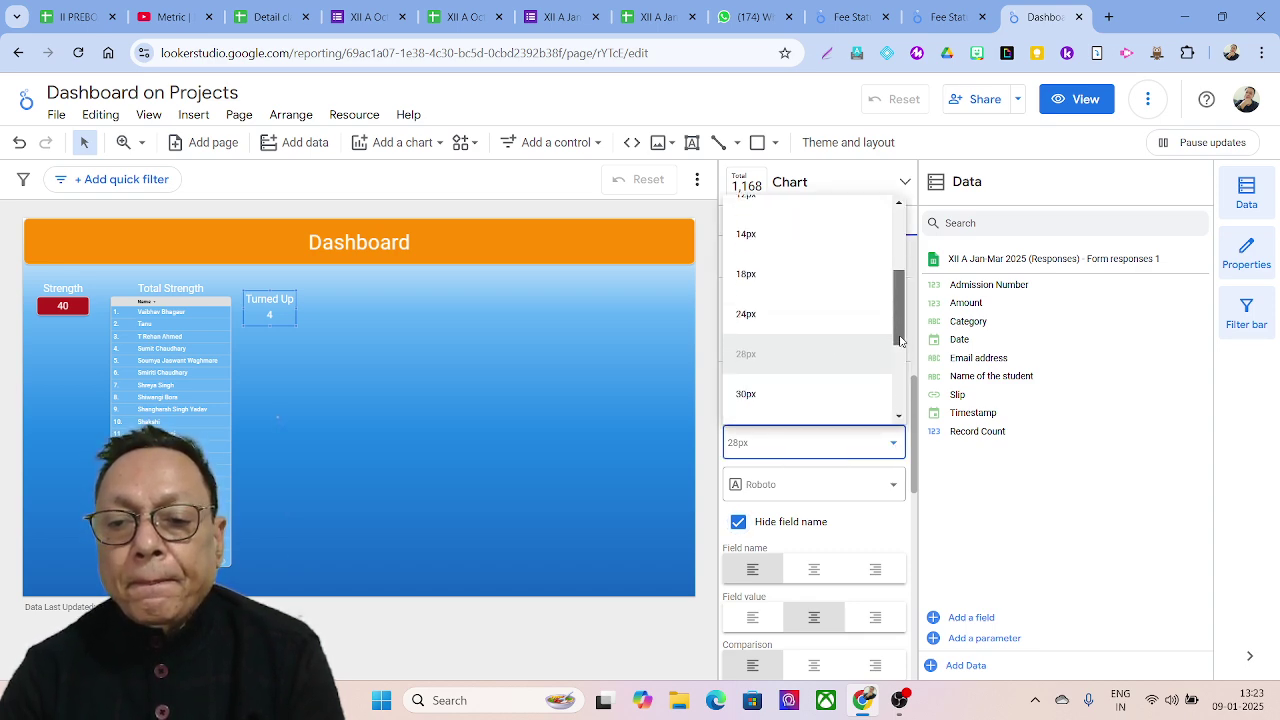
{"action": "left_click", "coordinate": [830, 396]}
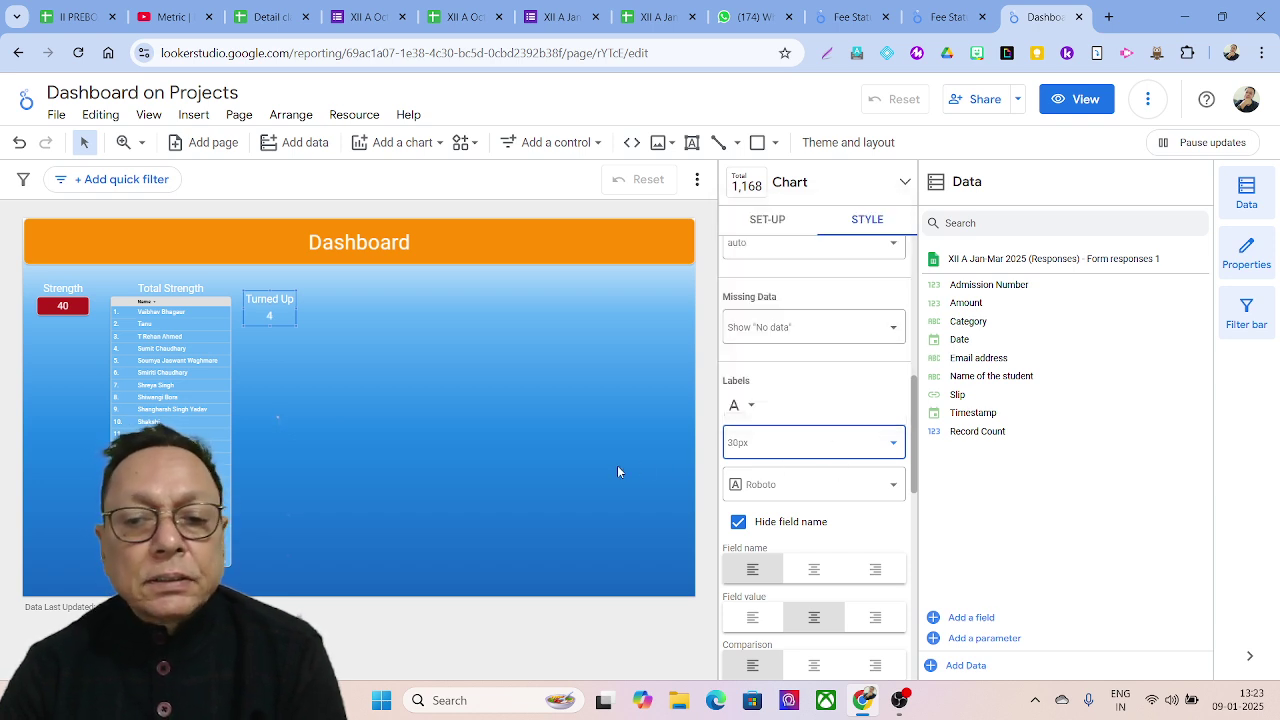
- Give the Turned Up scorecard a border radius of 10 and a white border colour
{"action": "scroll", "coordinate": [815, 500], "scroll_direction": "down", "scroll_amount": 5}
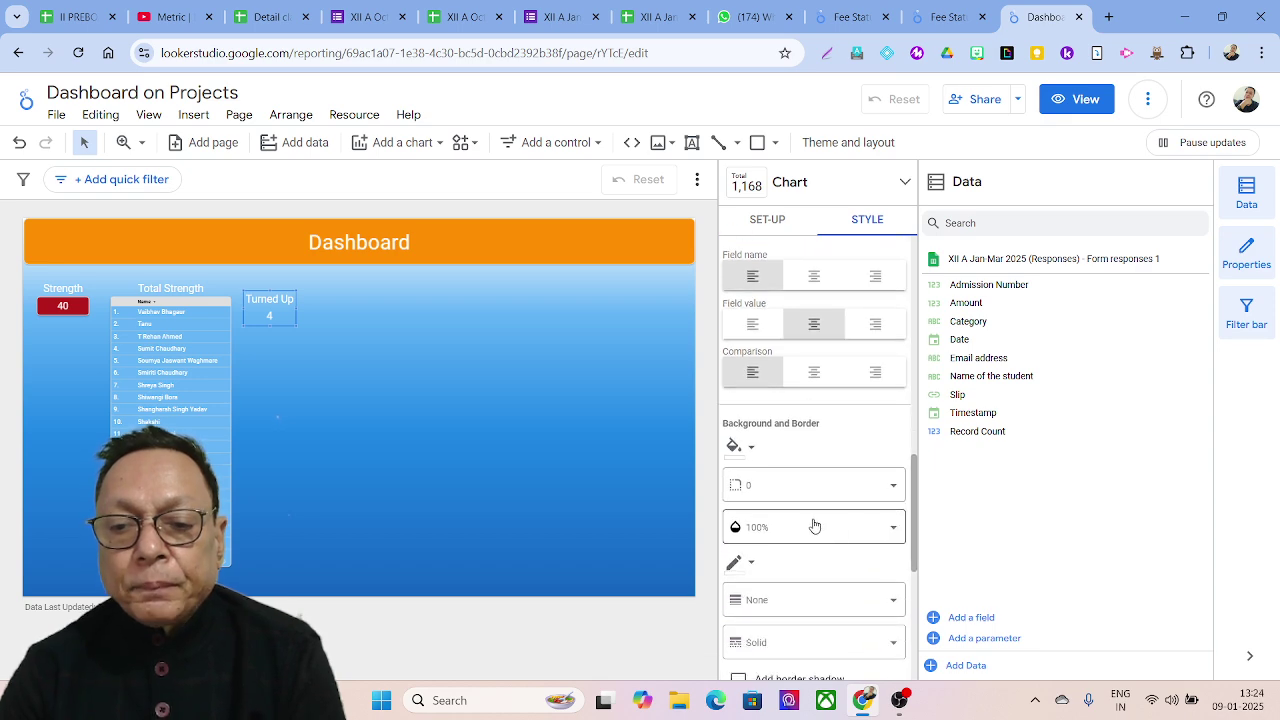
{"action": "left_click", "coordinate": [892, 487]}
{"action": "scroll", "coordinate": [766, 453], "scroll_direction": "down", "scroll_amount": 2}
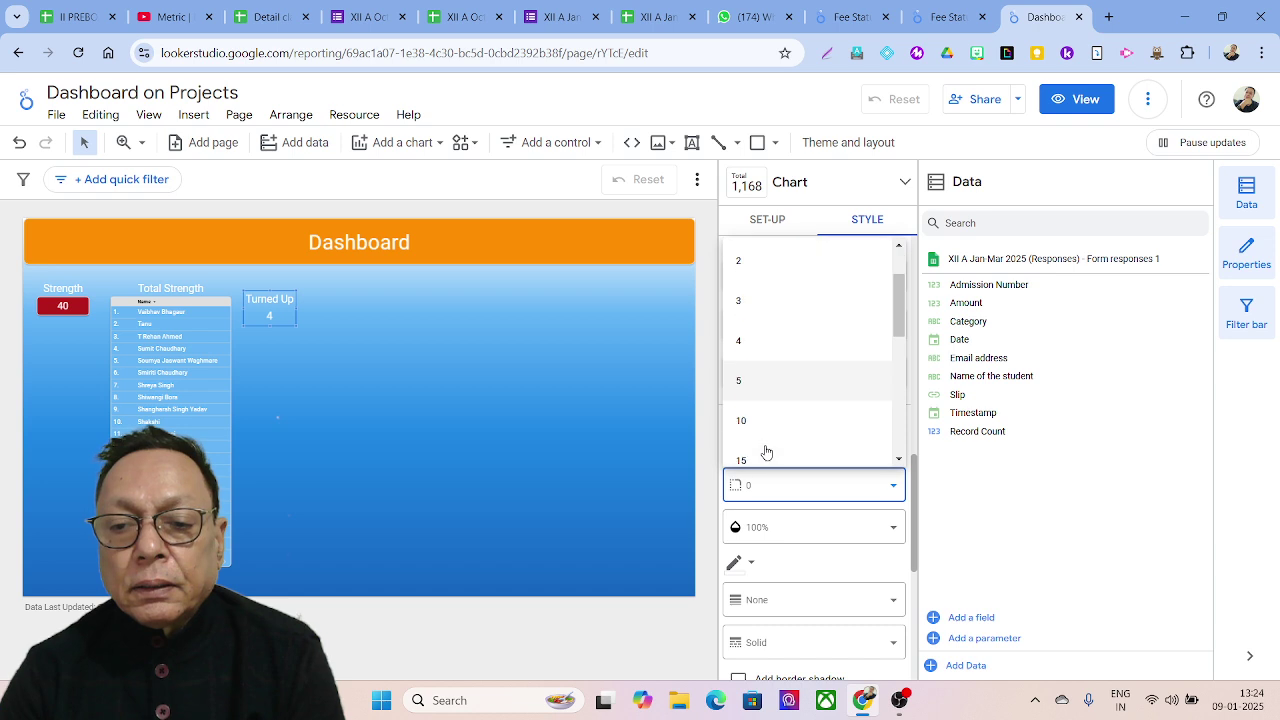
{"action": "left_click", "coordinate": [758, 430]}
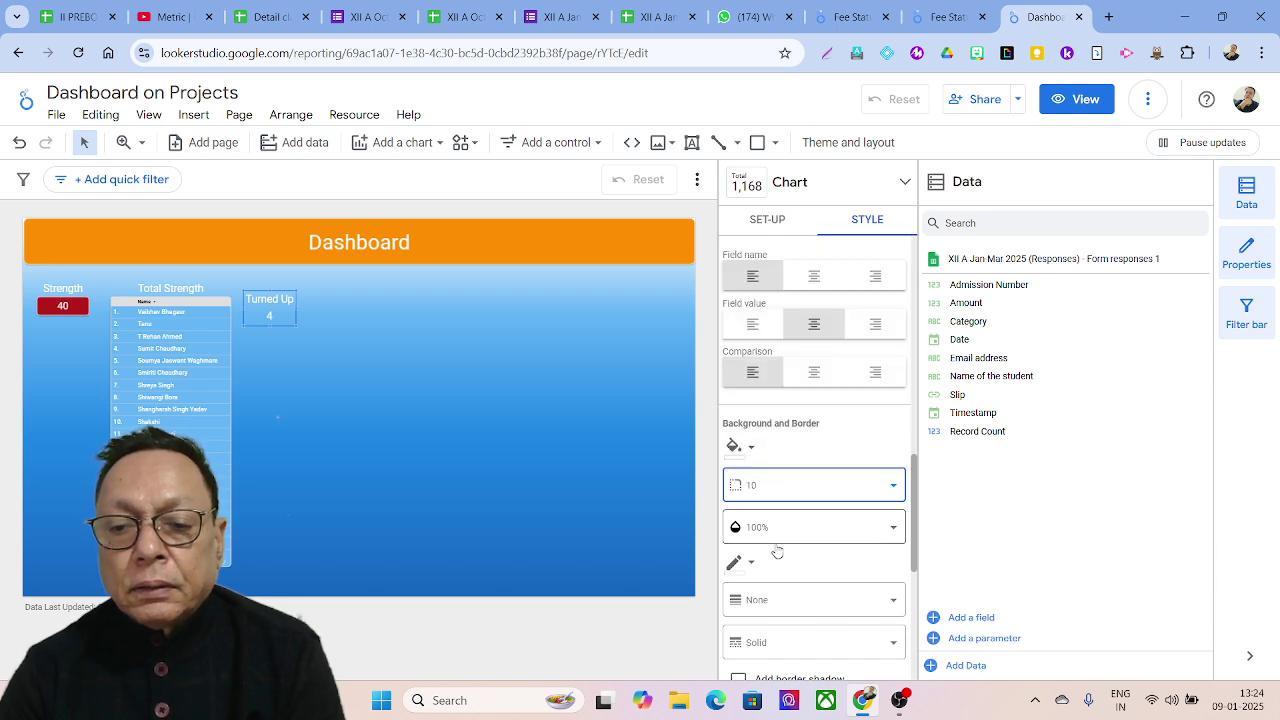
{"action": "left_click", "coordinate": [753, 566]}
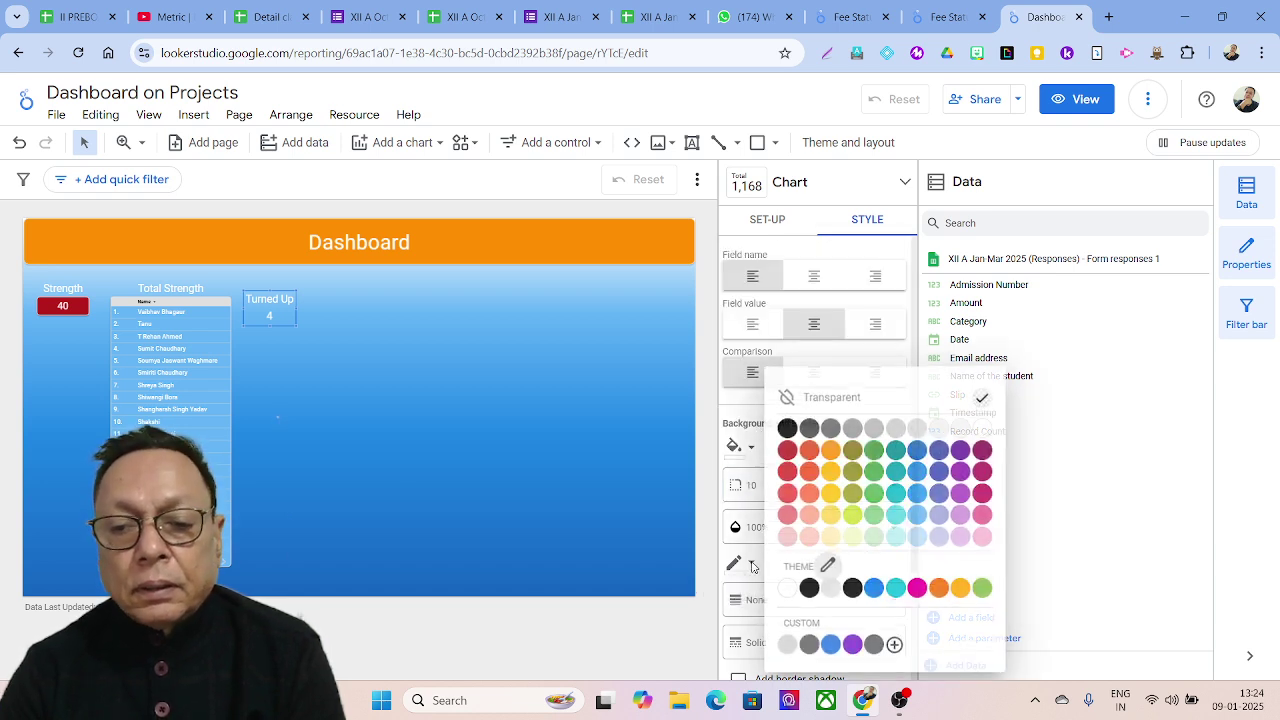
{"action": "left_click", "coordinate": [983, 432]}
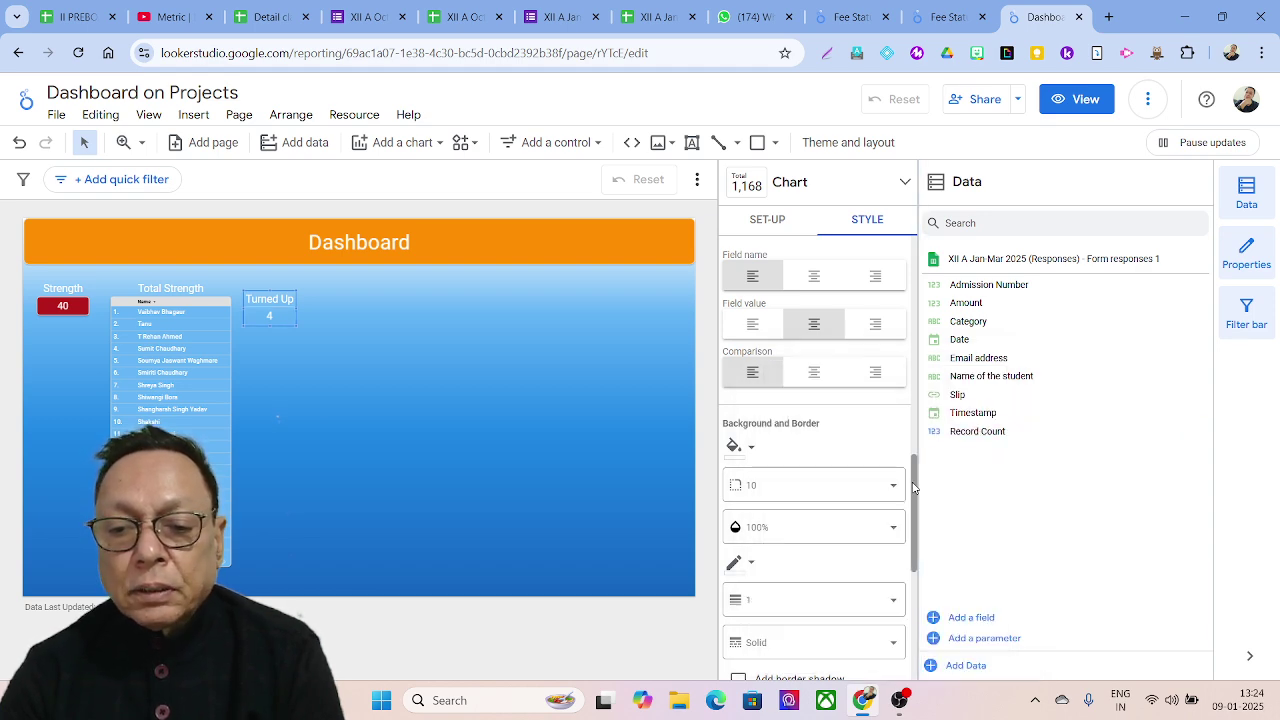
- Set the Turned Up scorecard's border weight to 2 and add a border shadow
{"action": "scroll", "coordinate": [913, 487], "scroll_direction": "down", "scroll_amount": 1}
{"action": "left_click", "coordinate": [881, 535]}
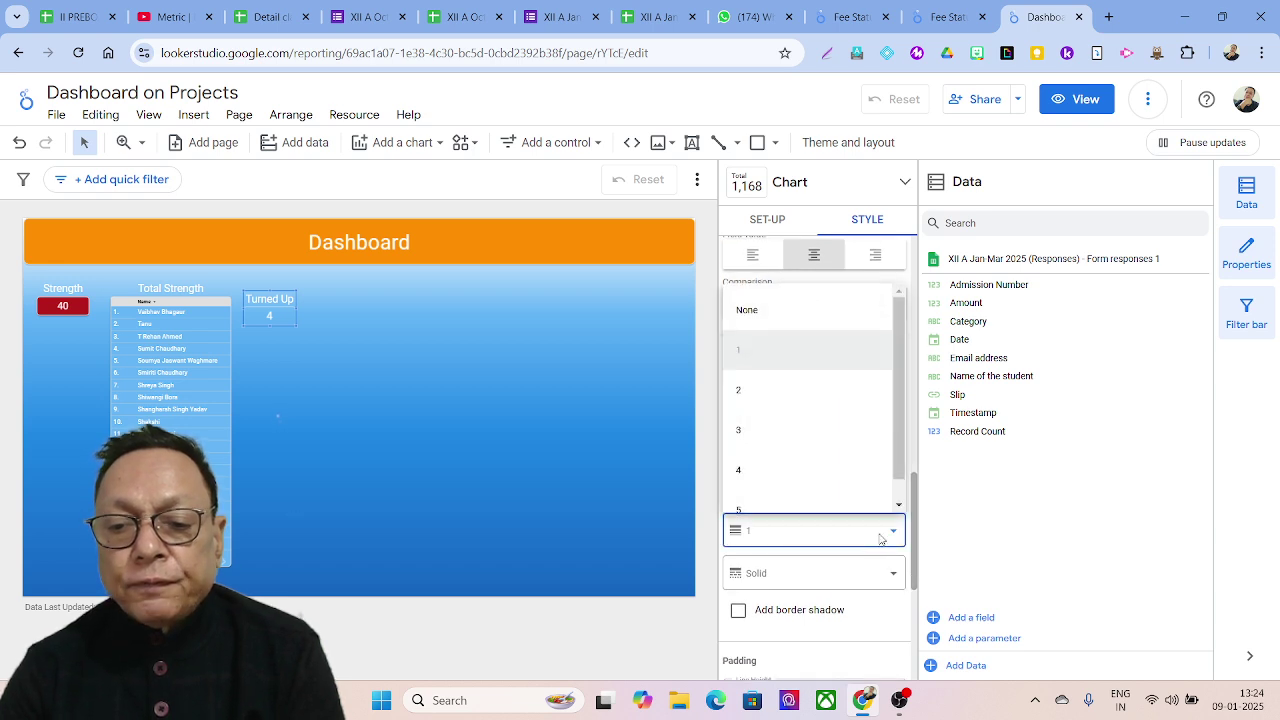
{"action": "left_click", "coordinate": [763, 398]}
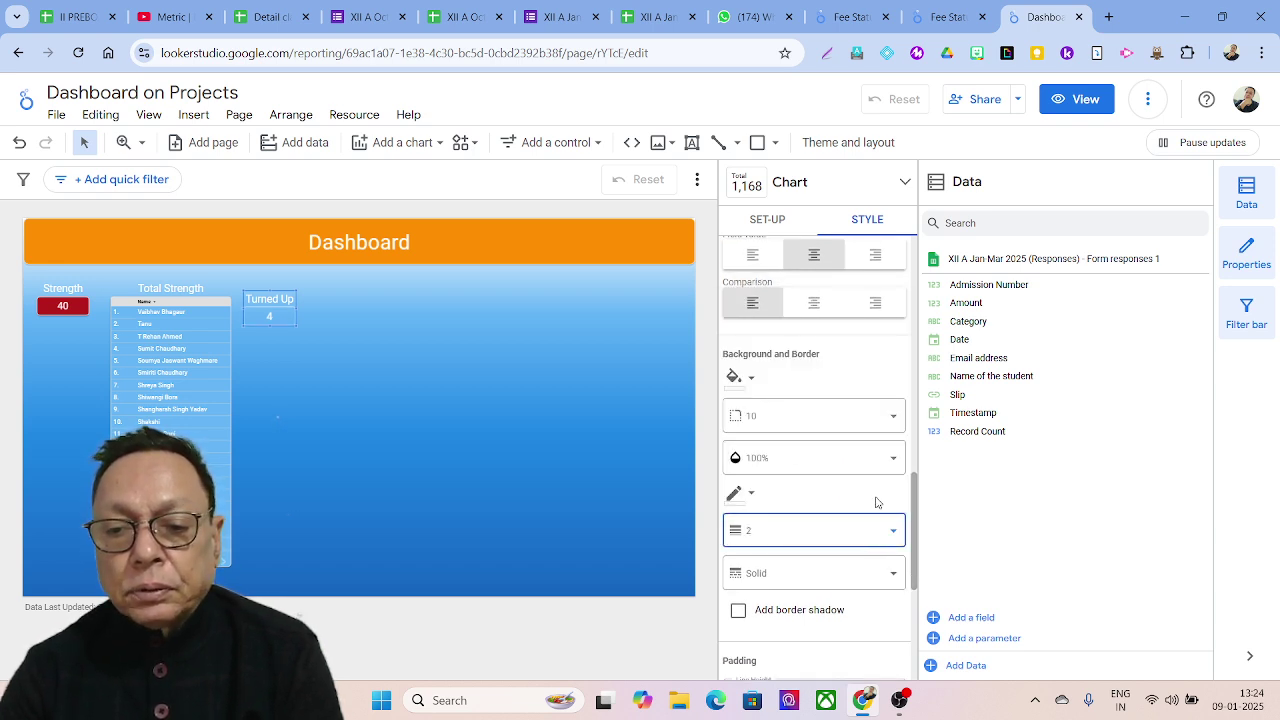
{"action": "left_click_drag", "start_coordinate": [915, 519], "coordinate": [913, 557]}
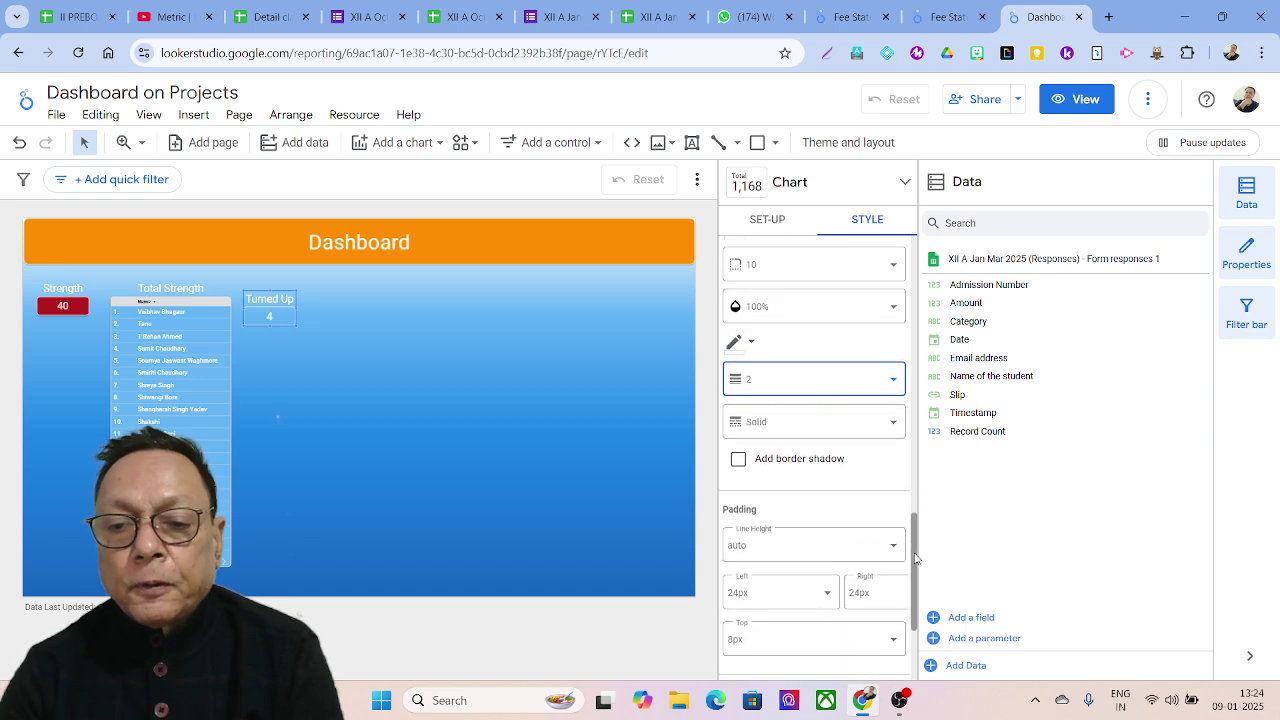
{"action": "left_click", "coordinate": [740, 464]}
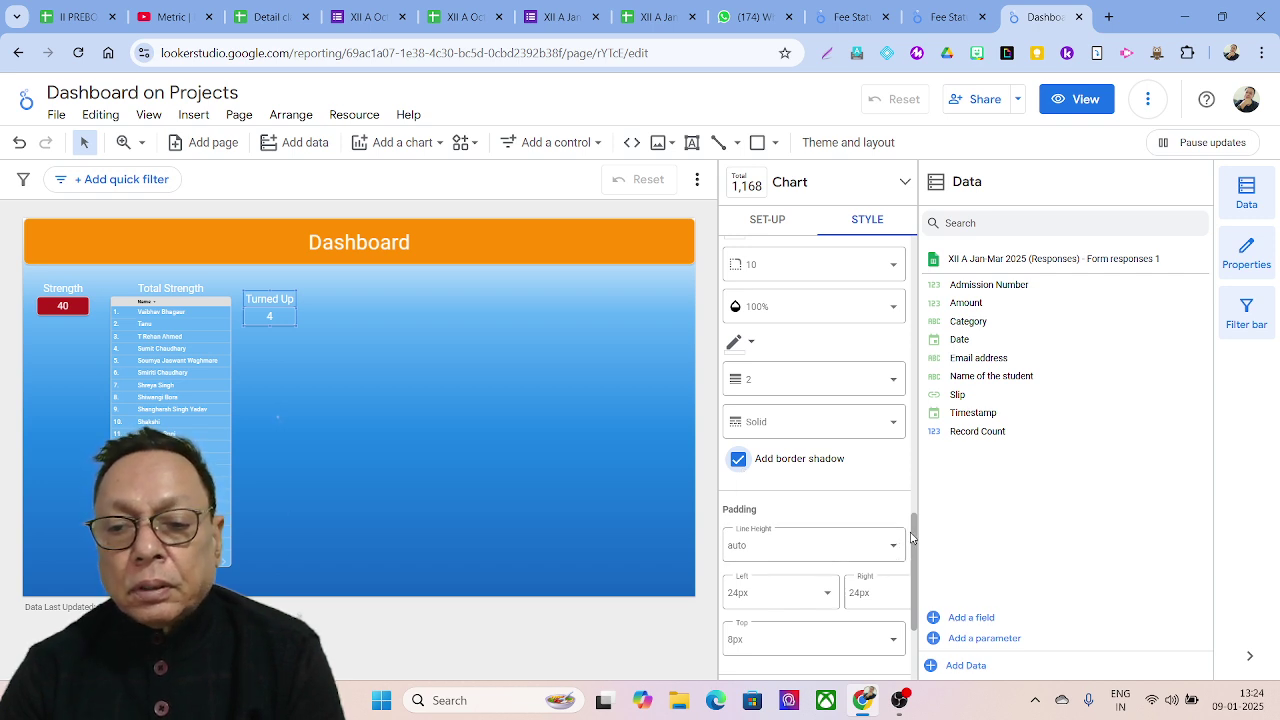
- Try a light purple border colour on the Turned Up scorecard, undo it and set the border back to white
{"action": "left_click", "coordinate": [749, 351]}
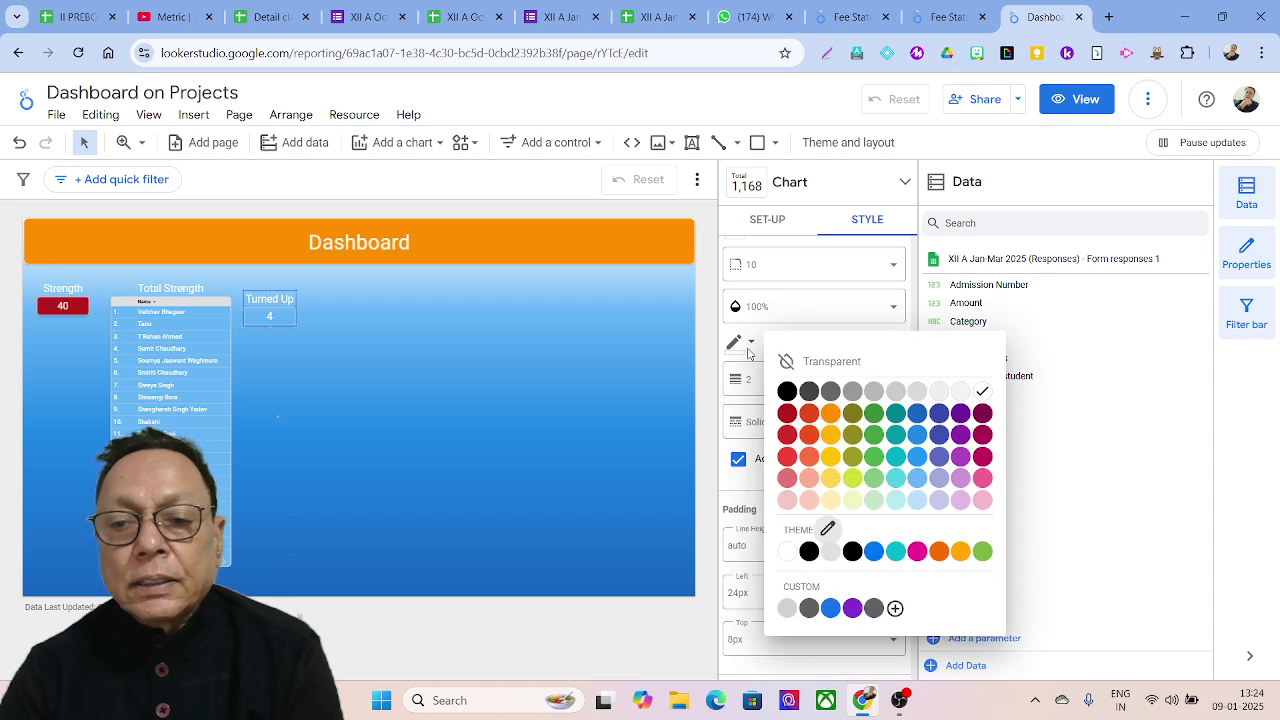
{"action": "left_click", "coordinate": [962, 478]}
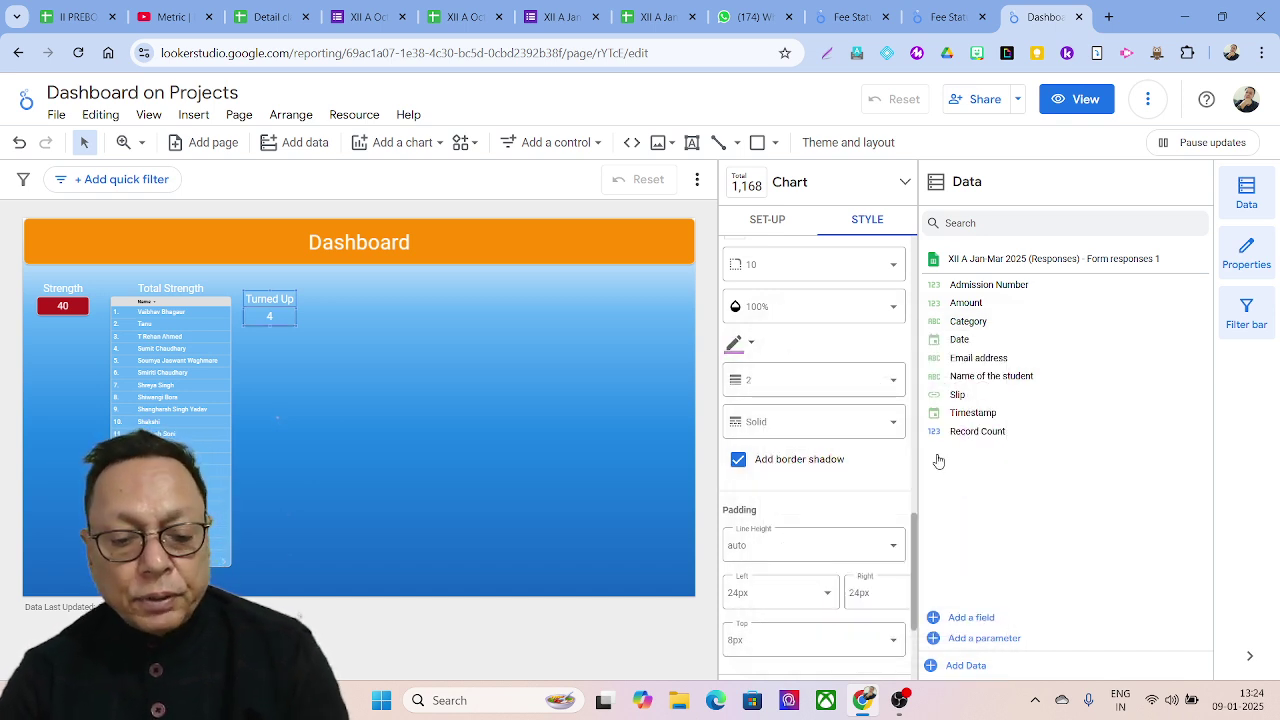
{"action": "key", "text": "ctrl+z"}
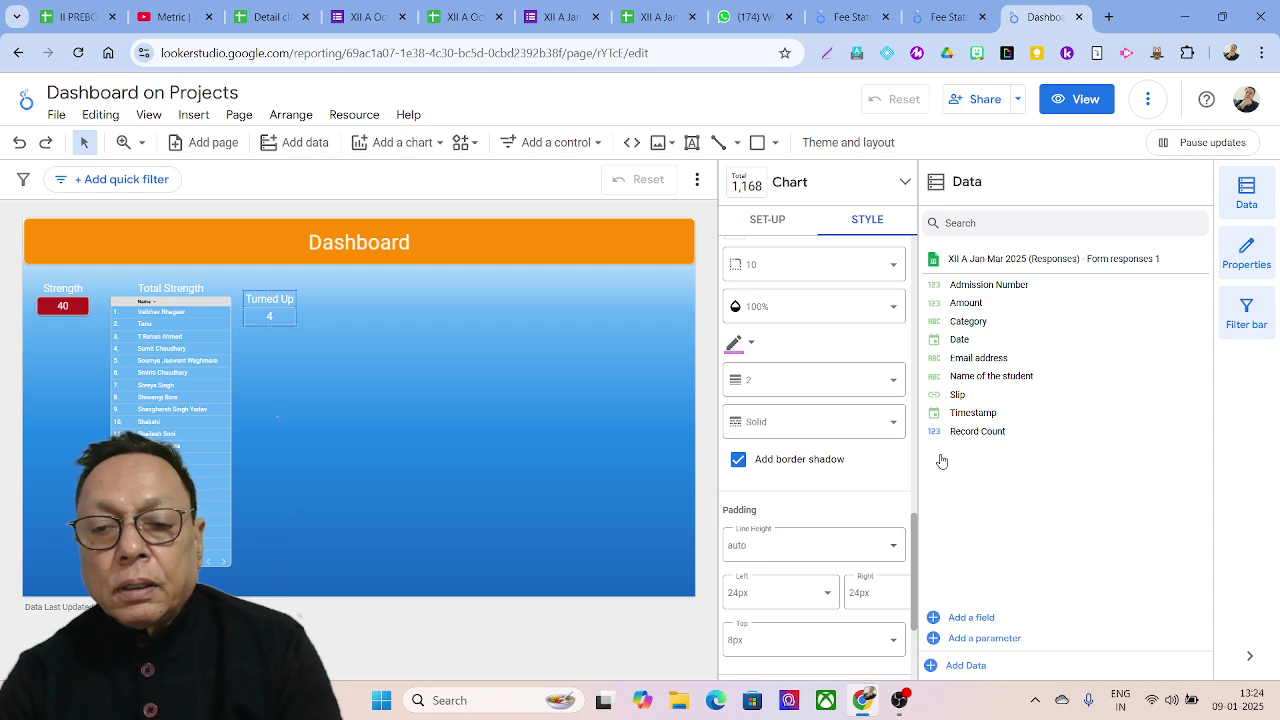
{"action": "left_click", "coordinate": [749, 346]}
{"action": "left_click", "coordinate": [983, 394]}
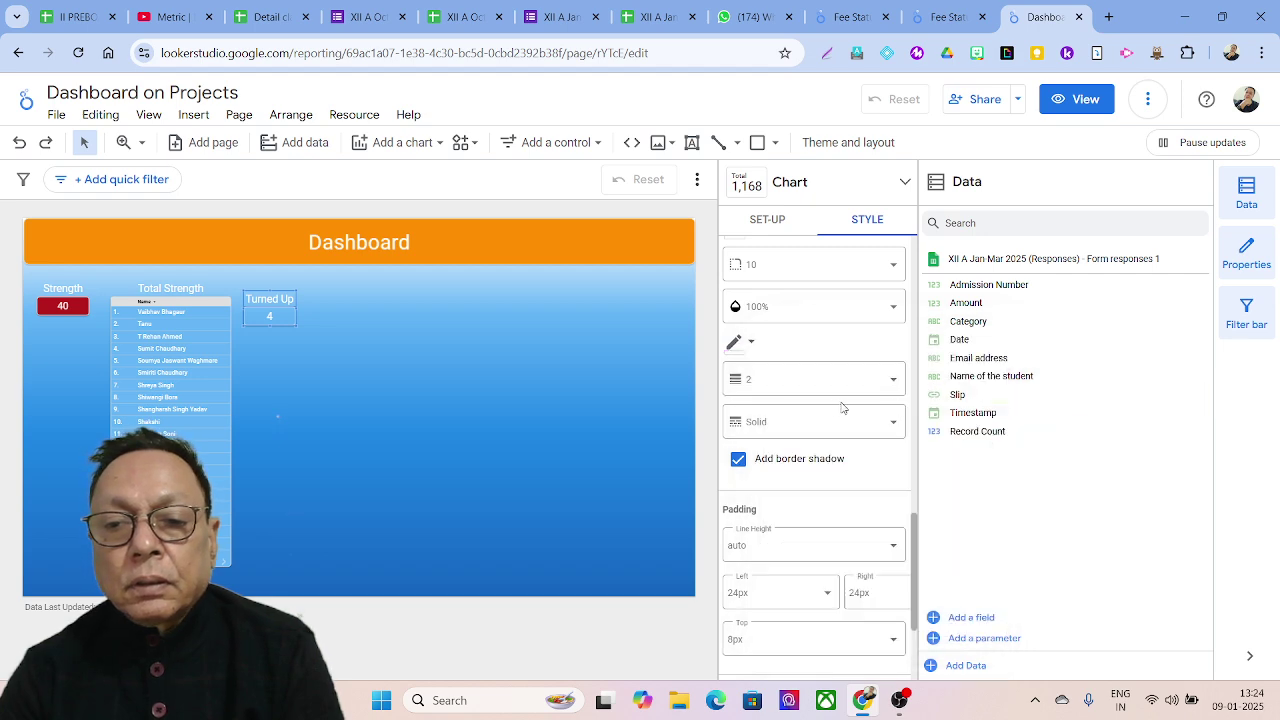
- Fill the Turned Up scorecard's background with light purple
{"action": "scroll", "coordinate": [769, 383], "scroll_direction": "up", "scroll_amount": 3}
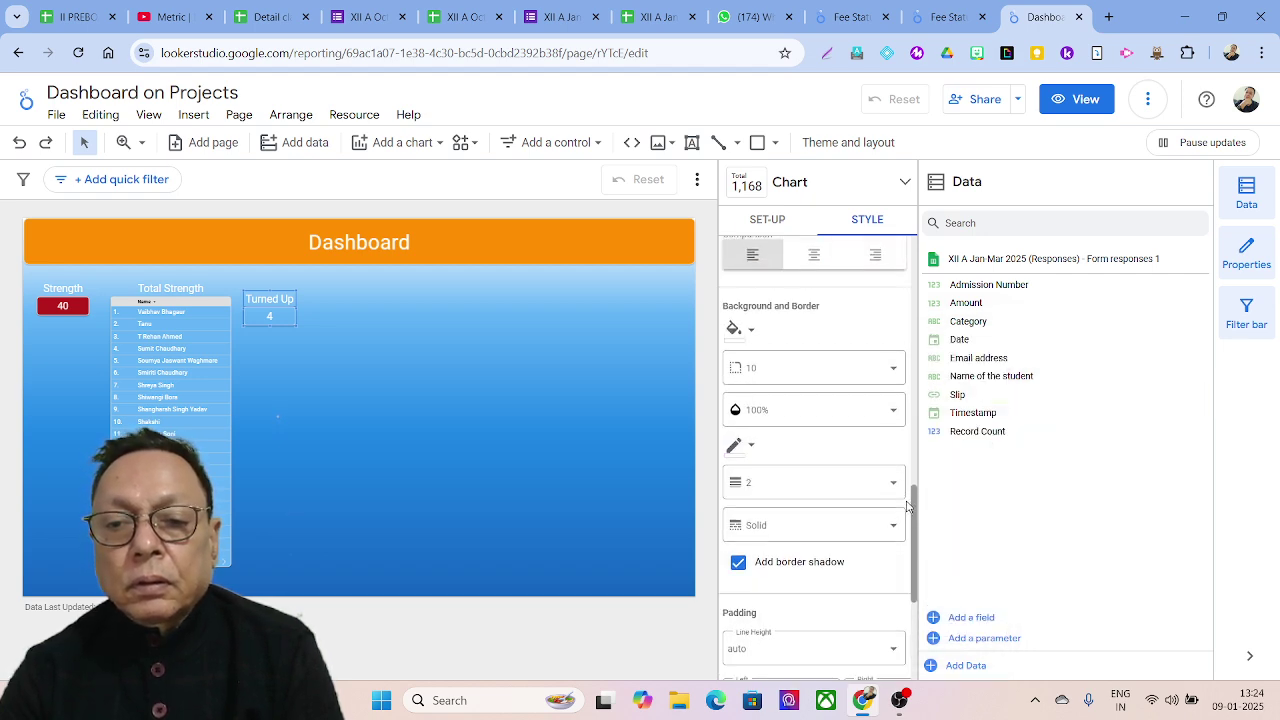
{"action": "left_click", "coordinate": [751, 368]}
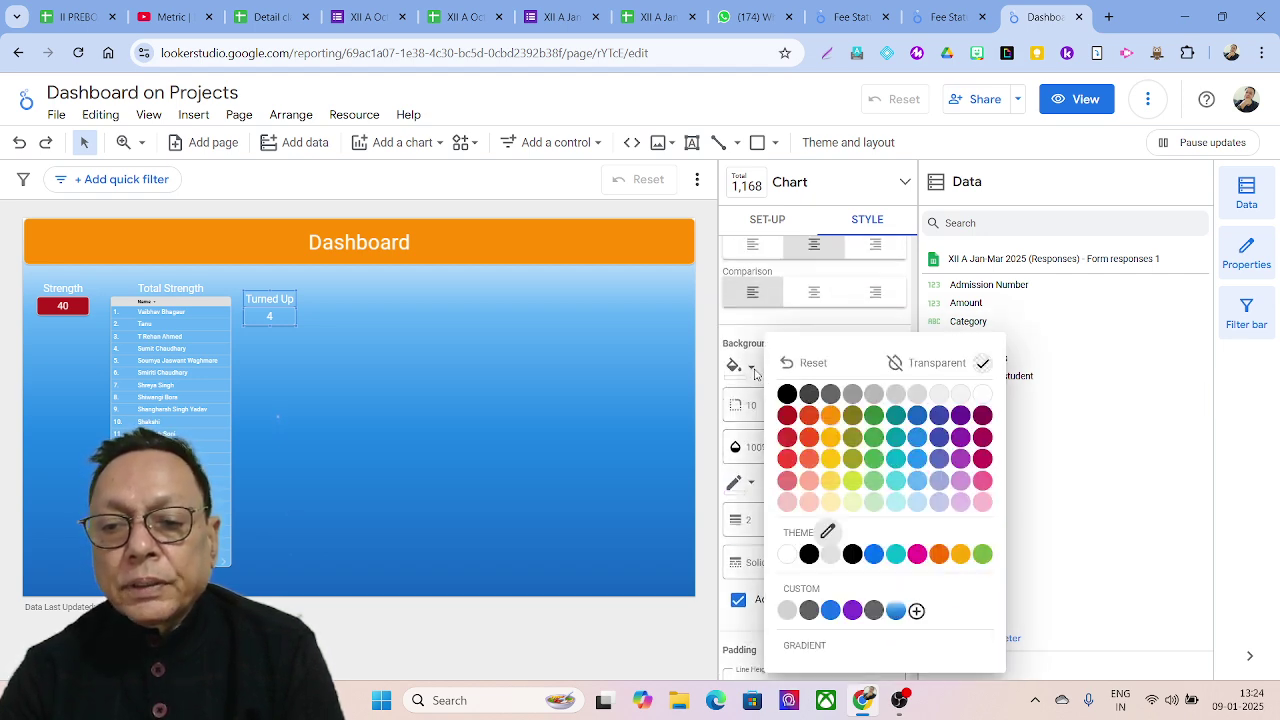
{"action": "left_click", "coordinate": [959, 492]}
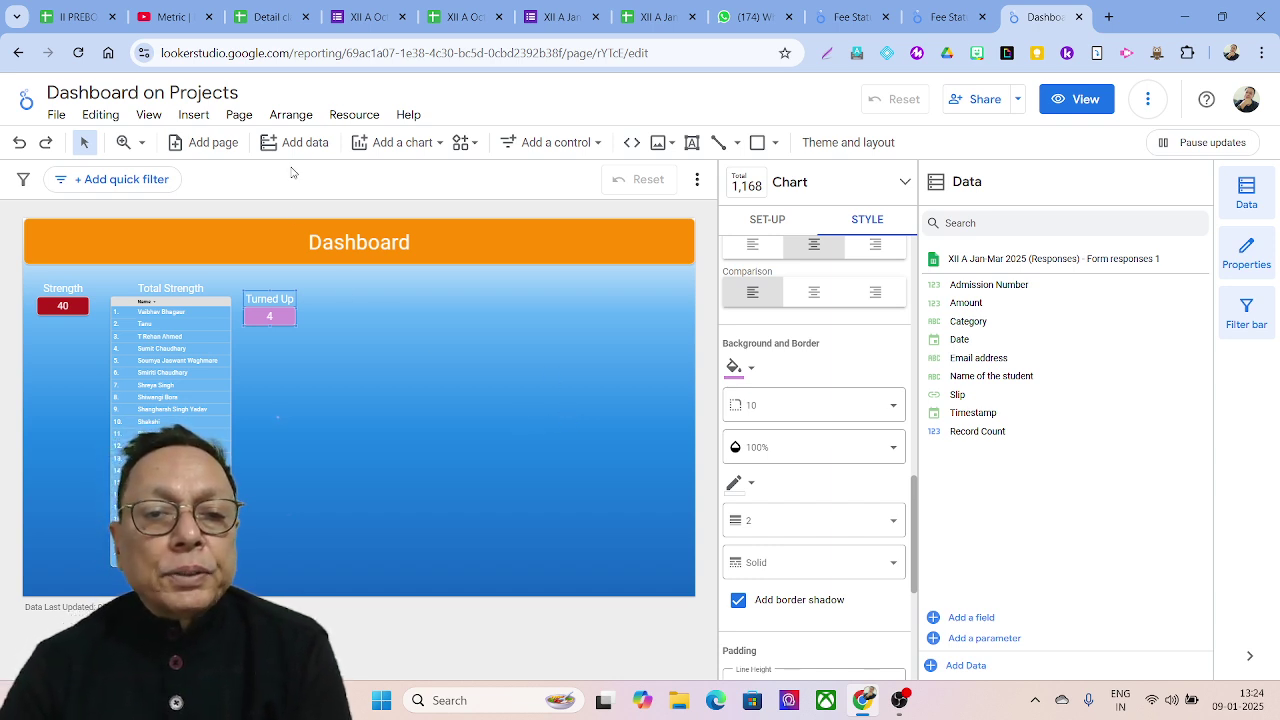
- Insert a table beside the Turned Up scorecard and stretch it down to near the page's lower edge
{"action": "left_click", "coordinate": [405, 143]}
{"action": "left_click", "coordinate": [374, 207]}
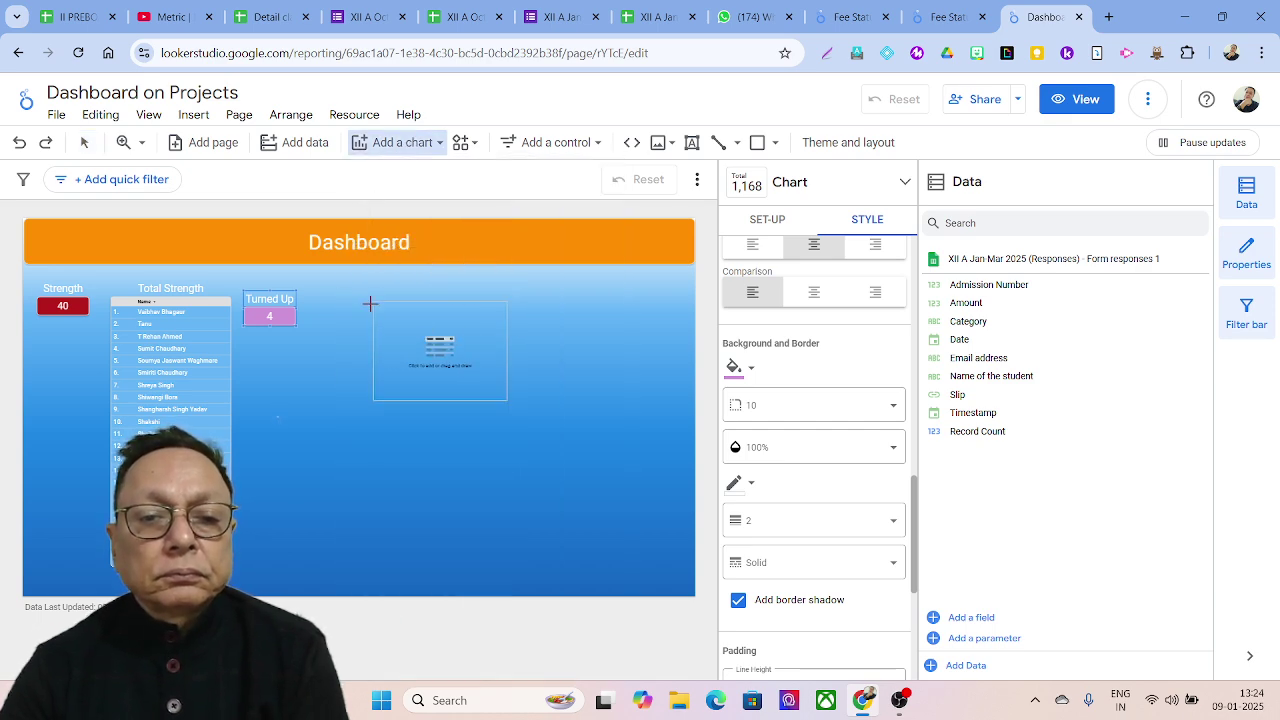
{"action": "left_click", "coordinate": [313, 288]}
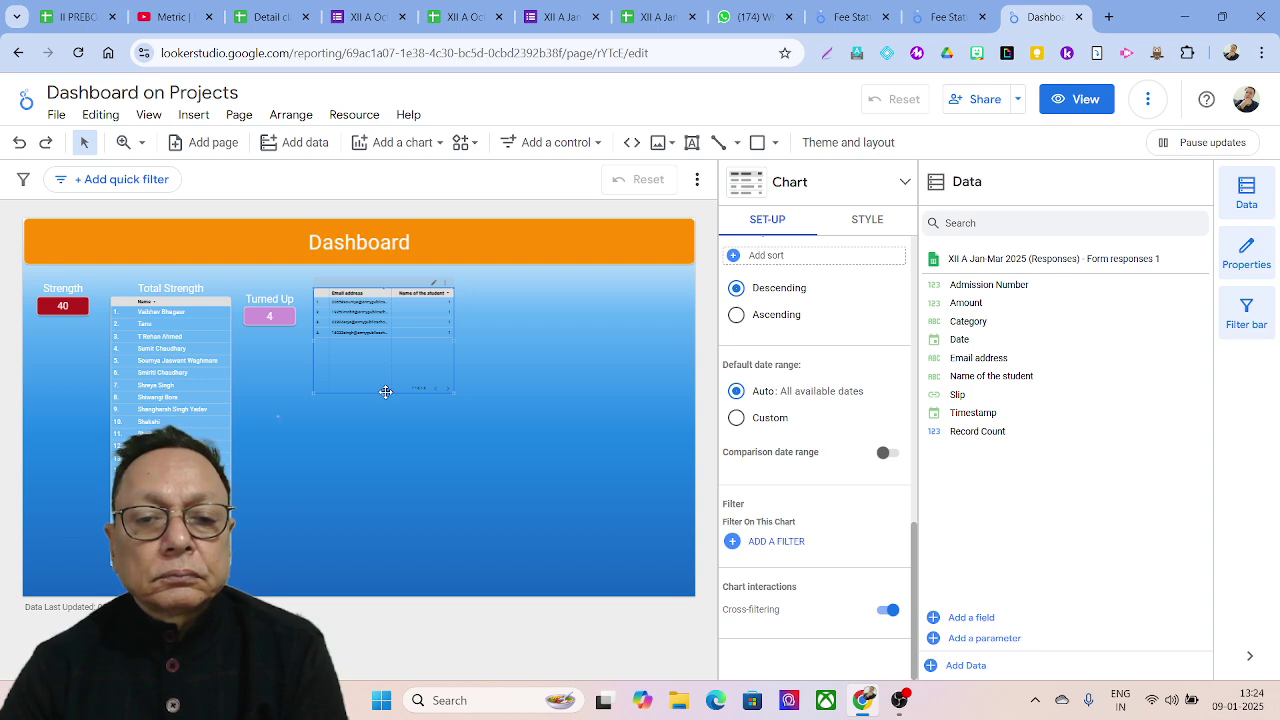
{"action": "left_click_drag", "start_coordinate": [382, 393], "coordinate": [382, 388]}
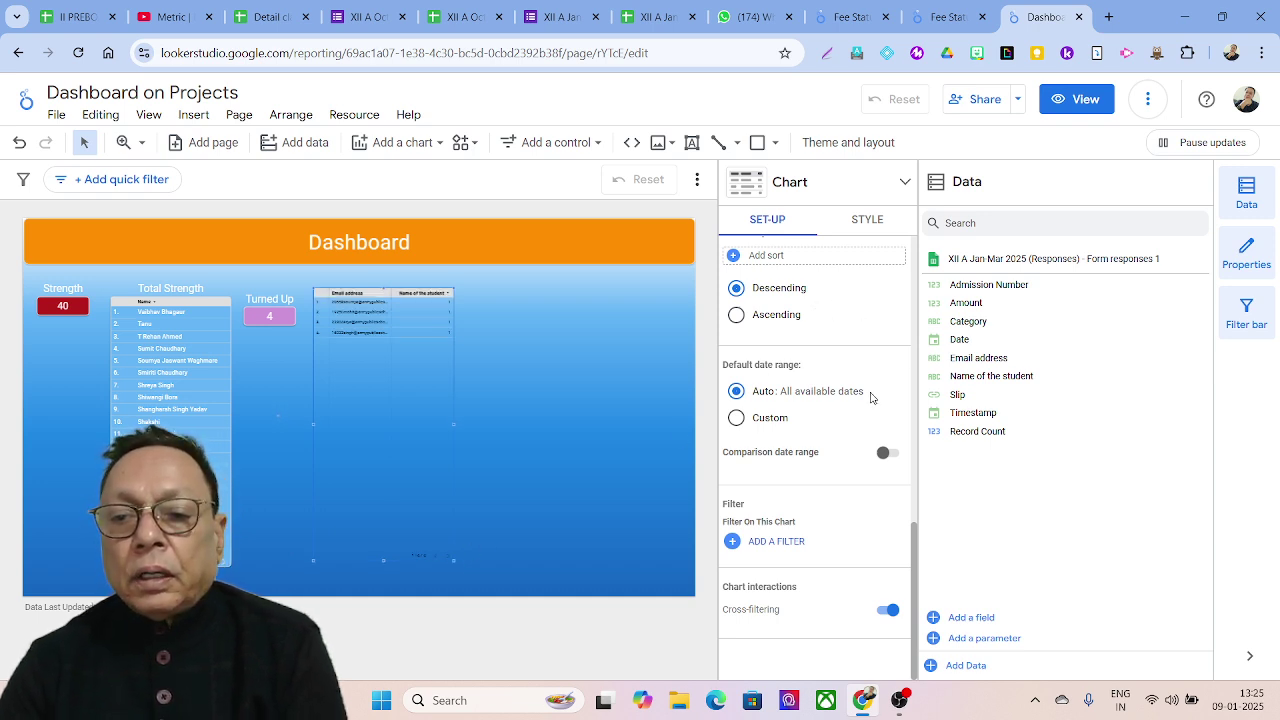
- Show the new table's chart title and replace the auto-generated text with "Turned Up Students"
{"action": "scroll", "coordinate": [880, 300], "scroll_direction": "up", "scroll_amount": 6}
{"action": "scroll", "coordinate": [886, 273], "scroll_direction": "up", "scroll_amount": 1}
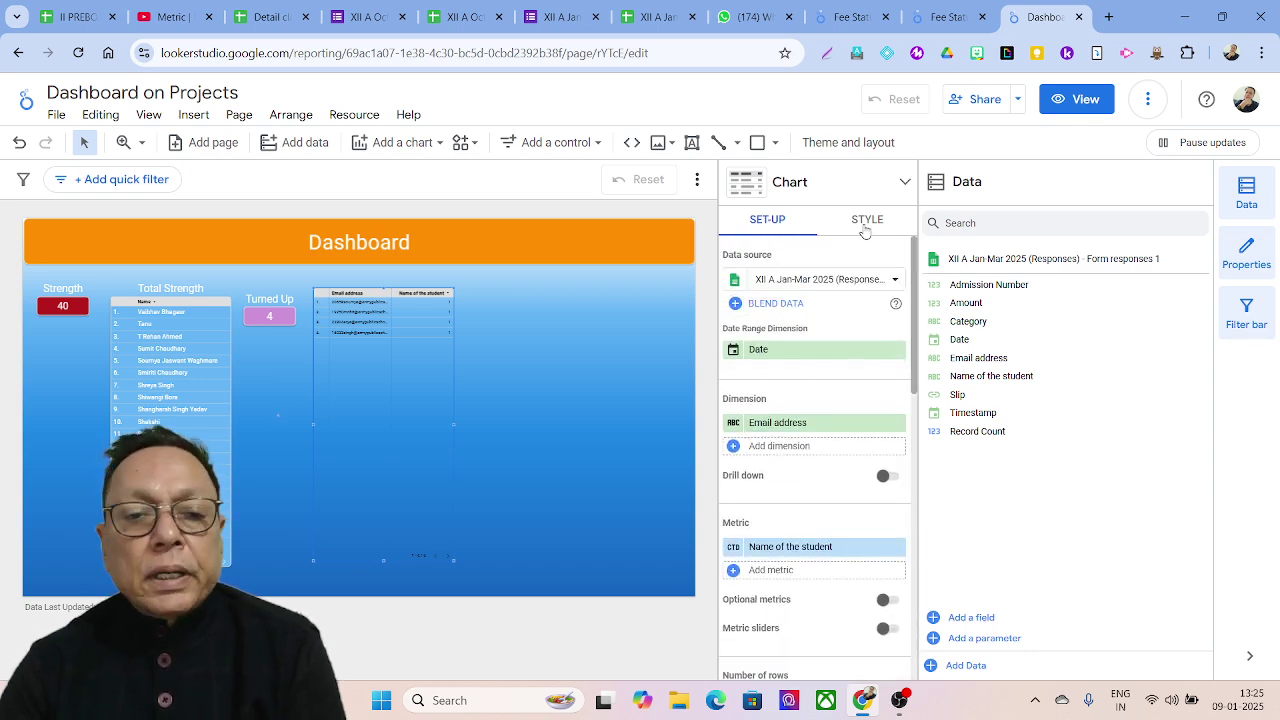
{"action": "left_click", "coordinate": [865, 222]}
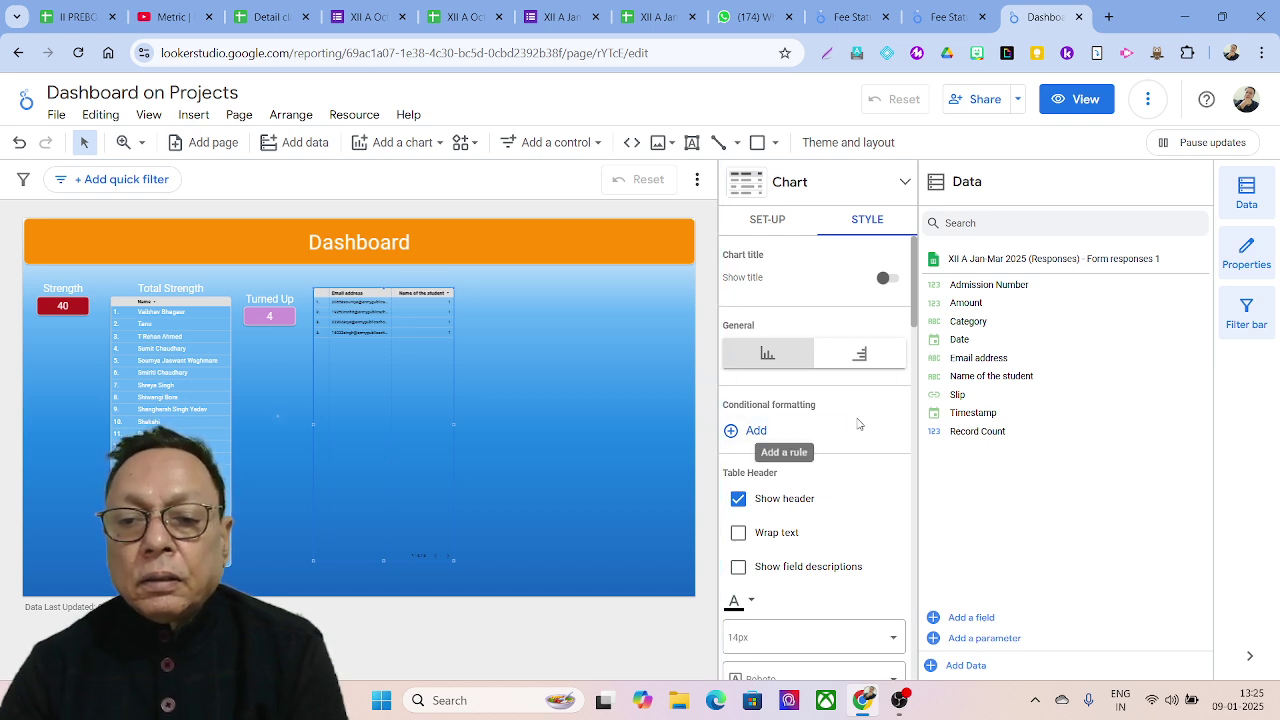
{"action": "left_click", "coordinate": [886, 279]}
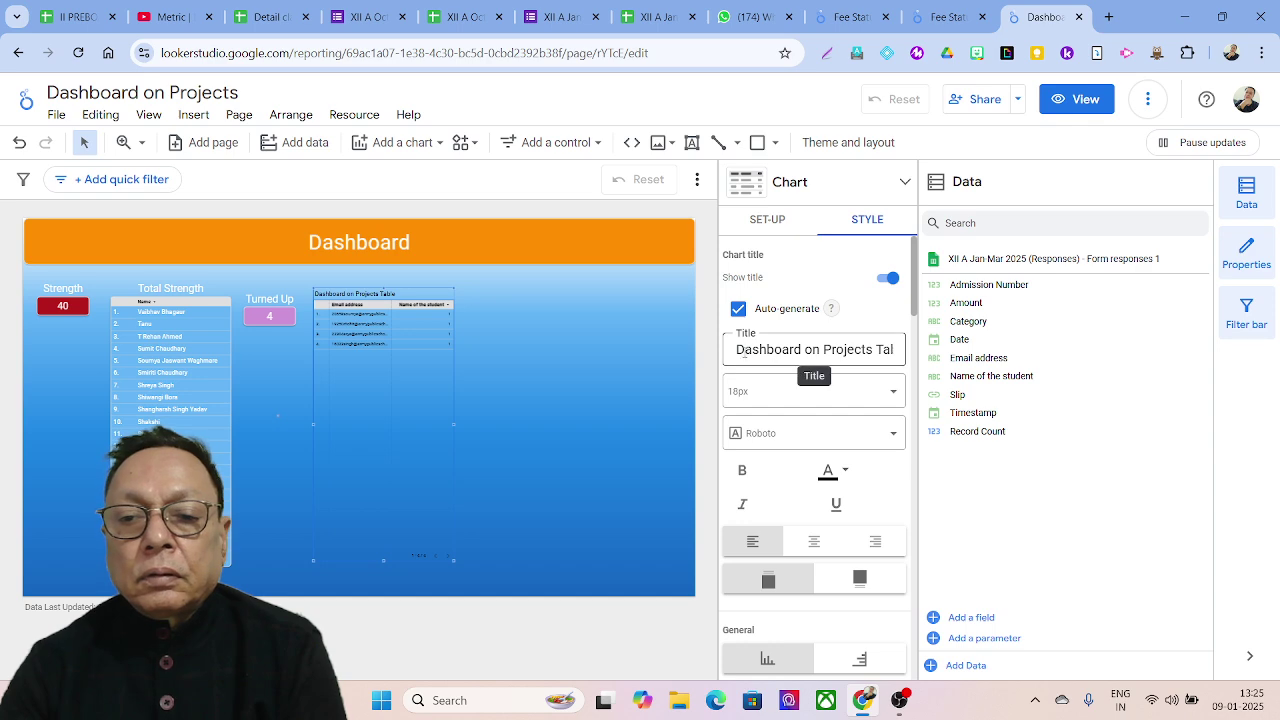
{"action": "left_click", "coordinate": [736, 355]}
{"action": "key", "text": "BackSpace"}
{"action": "key", "text": "BackSpace"}
{"action": "key", "text": "BackSpace"}
{"action": "key", "text": "BackSpace"}
{"action": "key", "text": "BackSpace"}
{"action": "key", "text": "BackSpace"}
{"action": "key", "text": "BackSpace"}
{"action": "key", "text": "BackSpace"}
{"action": "key", "text": "BackSpace"}
{"action": "key", "text": "BackSpace"}
{"action": "key", "text": "BackSpace"}
{"action": "key", "text": "BackSpace"}
{"action": "key", "text": "BackSpace"}
{"action": "key", "text": "BackSpace"}
{"action": "key", "text": "BackSpace"}
{"action": "key", "text": "BackSpace"}
{"action": "key", "text": "BackSpace"}
{"action": "key", "text": "BackSpace"}
{"action": "key", "text": "BackSpace"}
{"action": "key", "text": "BackSpace"}
{"action": "key", "text": "BackSpace"}
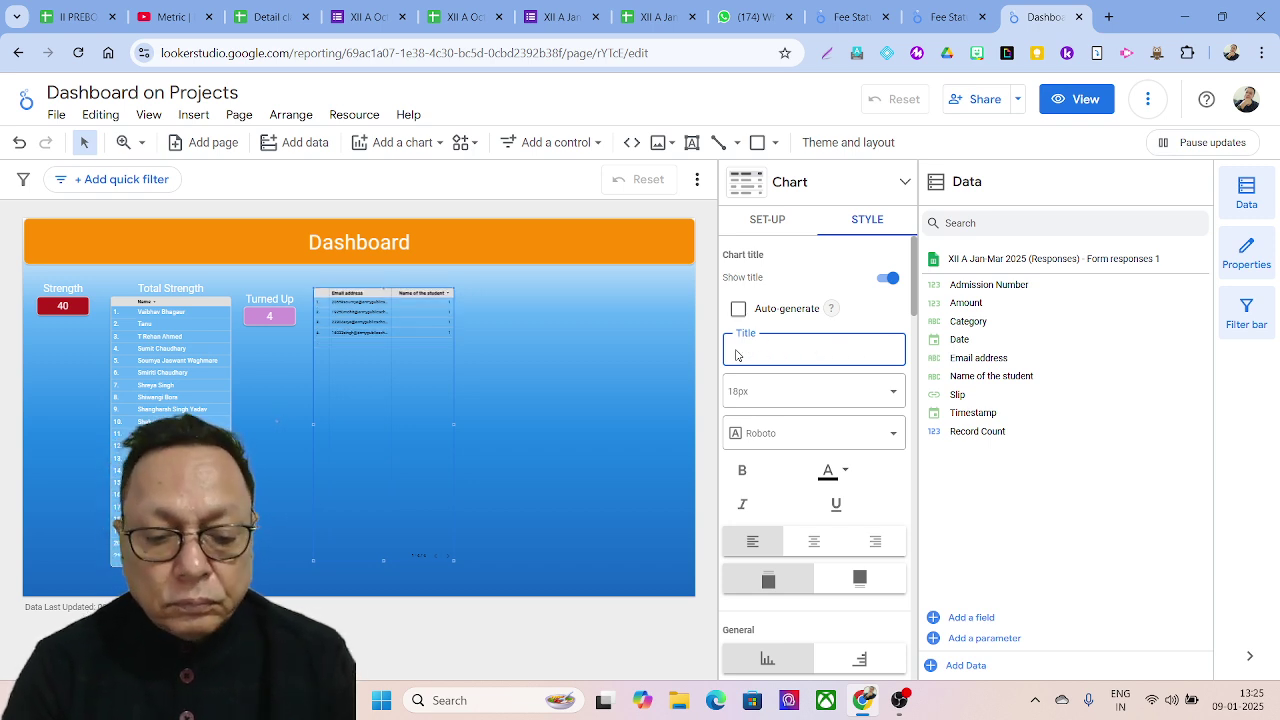
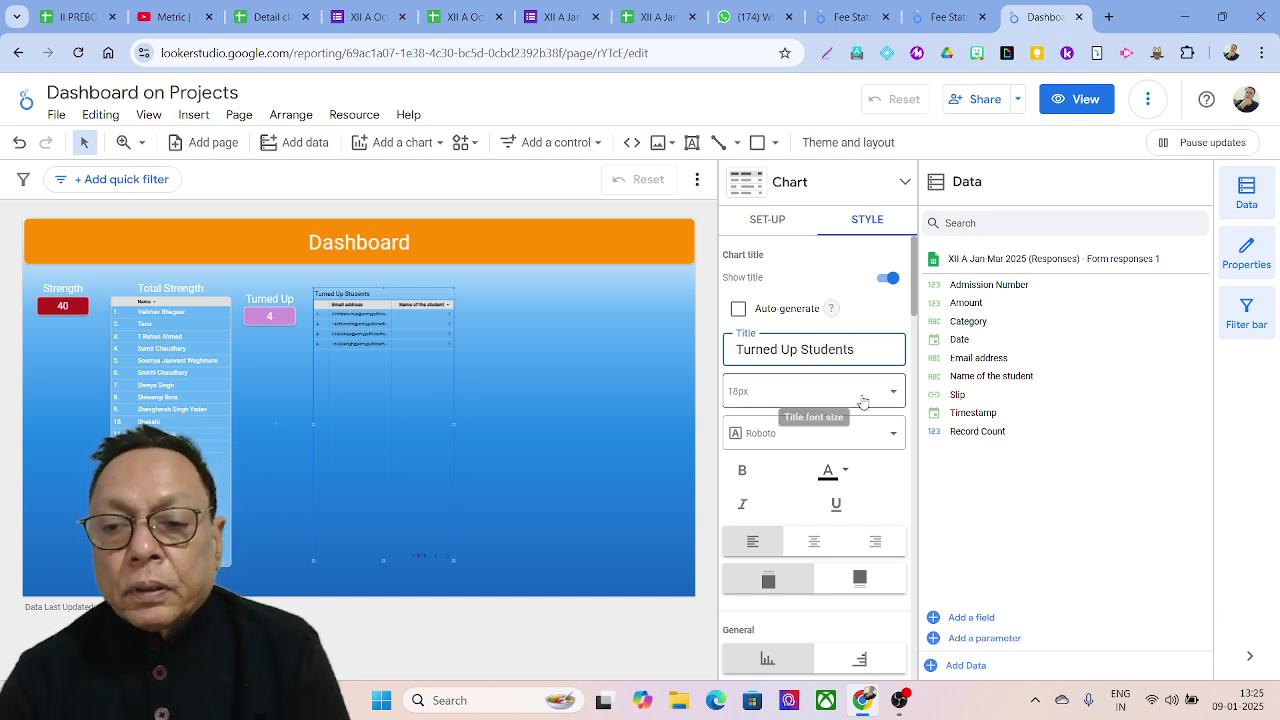
- Format the Turned Up Students table's title at 30px in white with centre alignment
{"action": "left_click", "coordinate": [892, 396]}
{"action": "left_click_drag", "start_coordinate": [898, 474], "coordinate": [897, 528]}
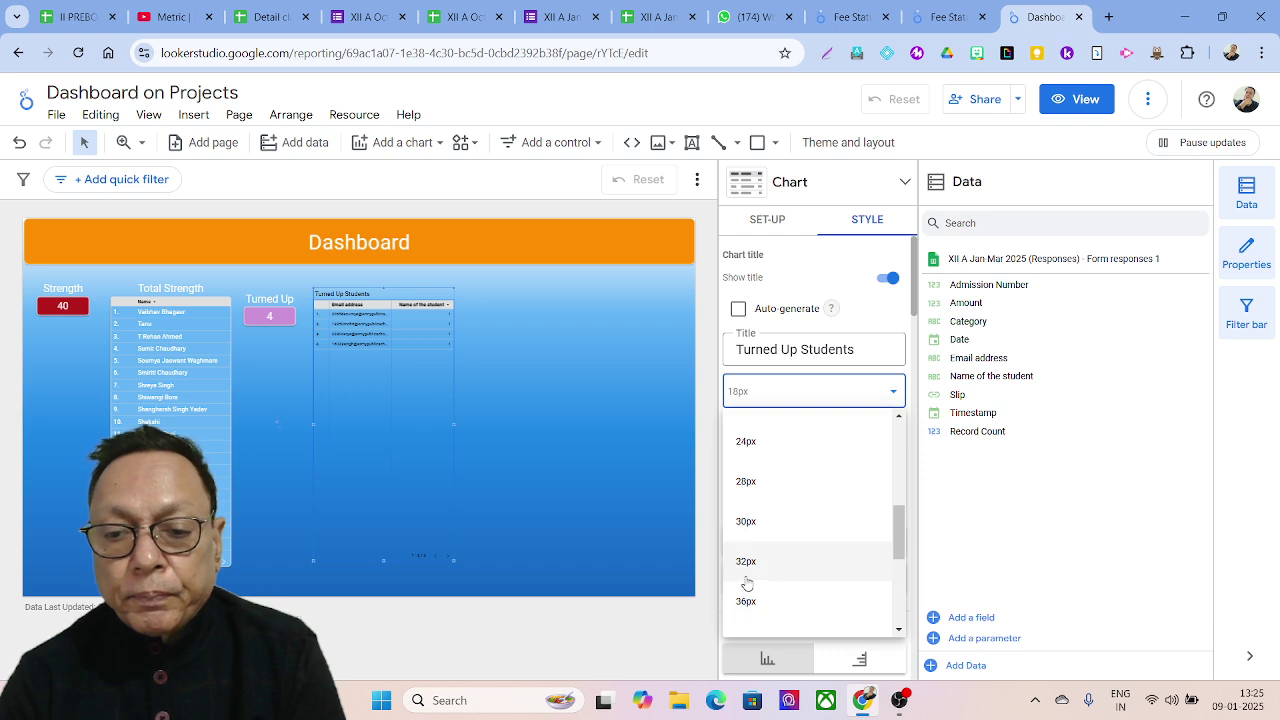
{"action": "left_click", "coordinate": [748, 521]}
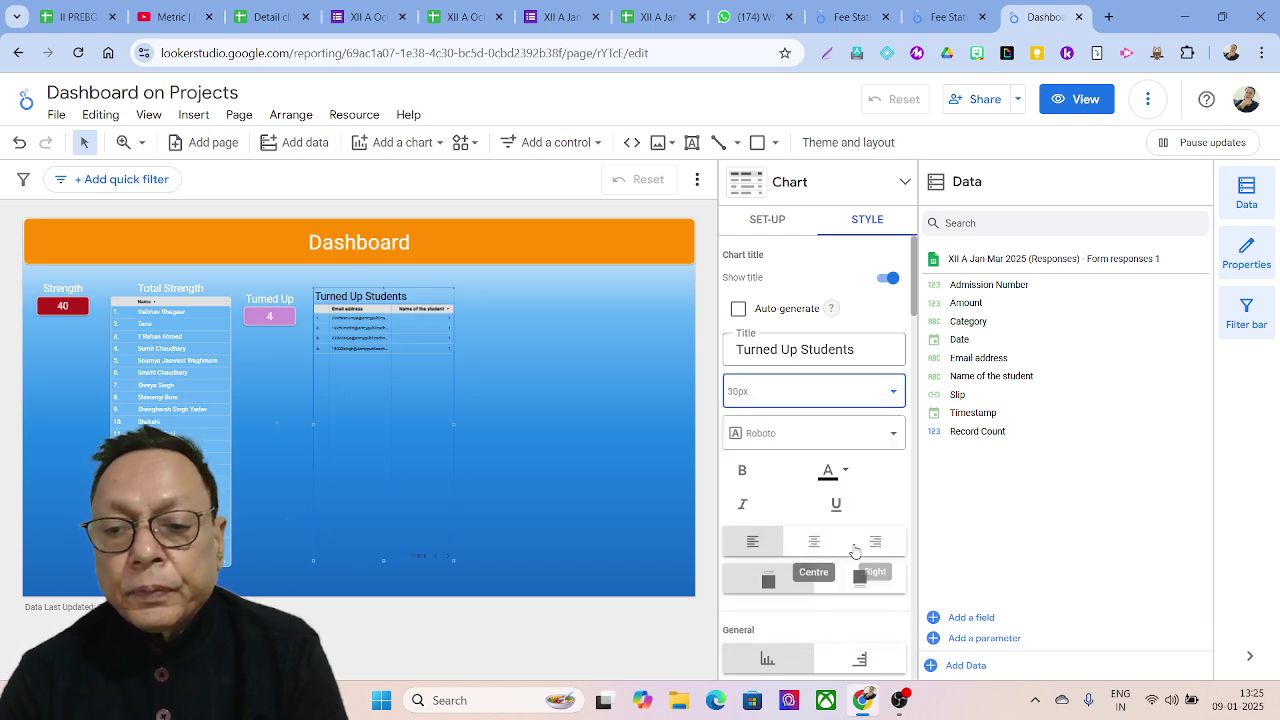
{"action": "left_click", "coordinate": [829, 474]}
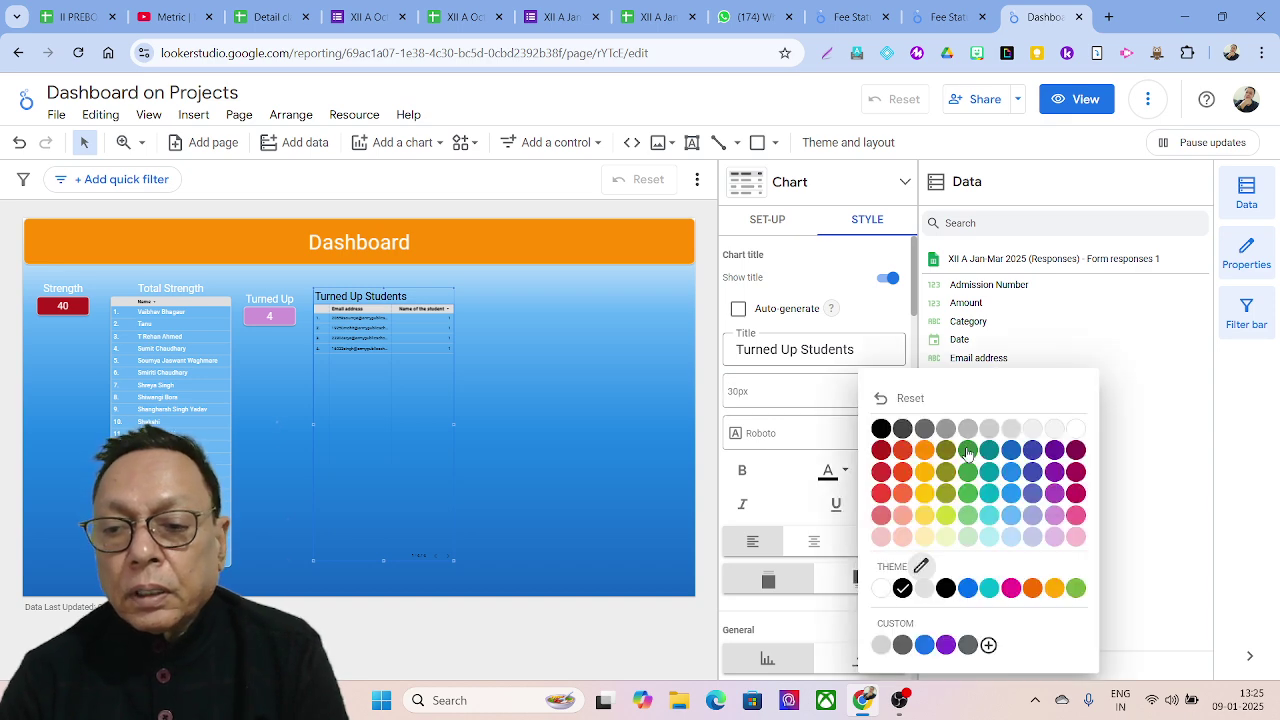
{"action": "left_click", "coordinate": [1077, 431]}
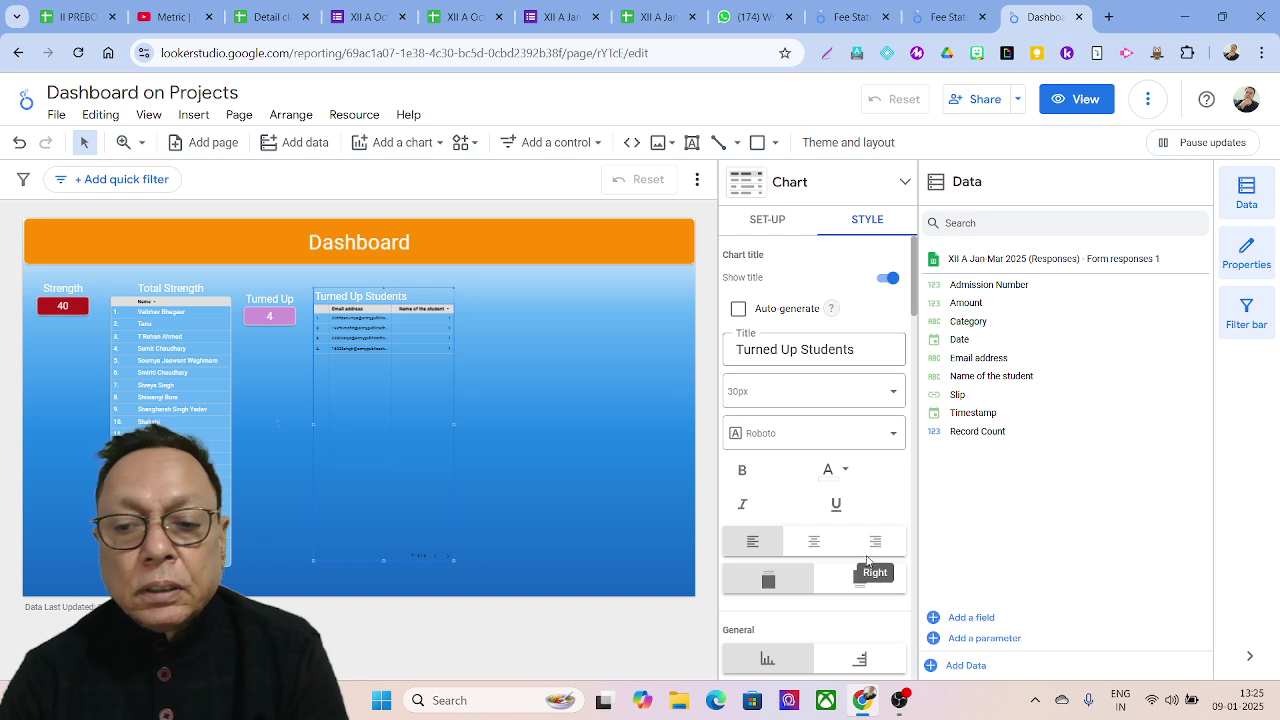
{"action": "left_click", "coordinate": [811, 544]}
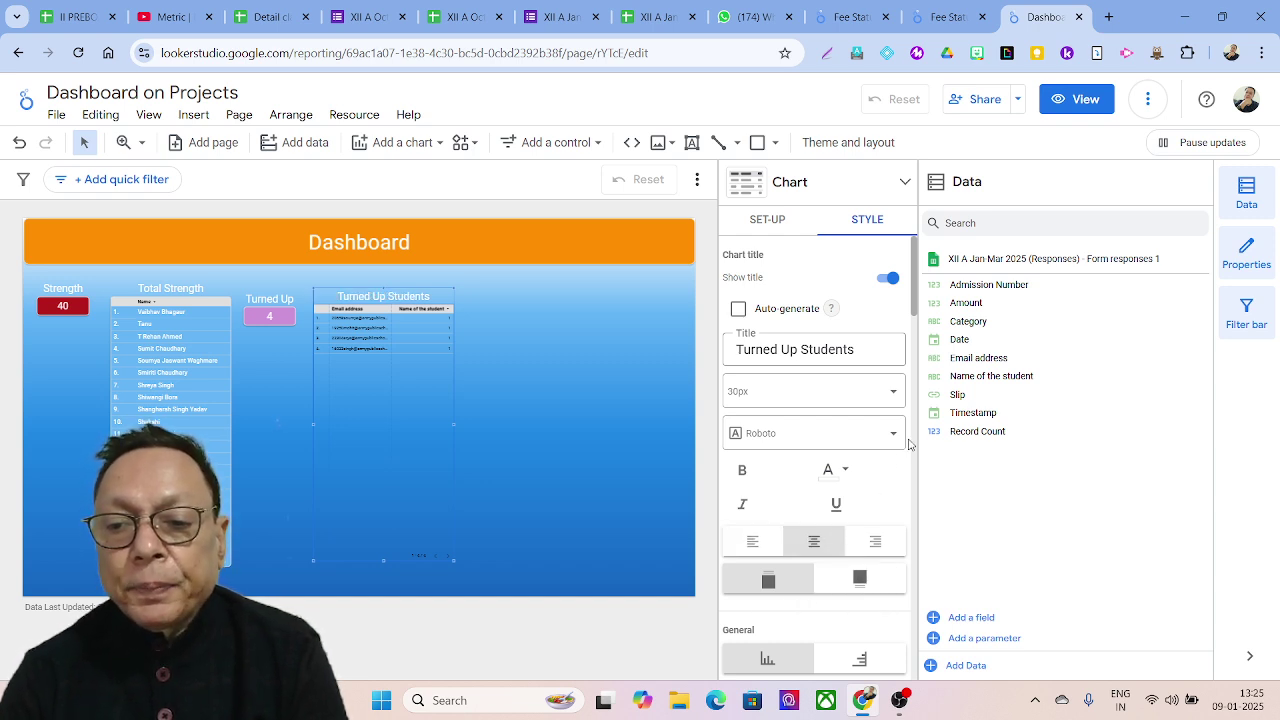
- Set the Turned Up Students table's label text to white at 18px
{"action": "left_click_drag", "start_coordinate": [911, 290], "coordinate": [932, 357]}
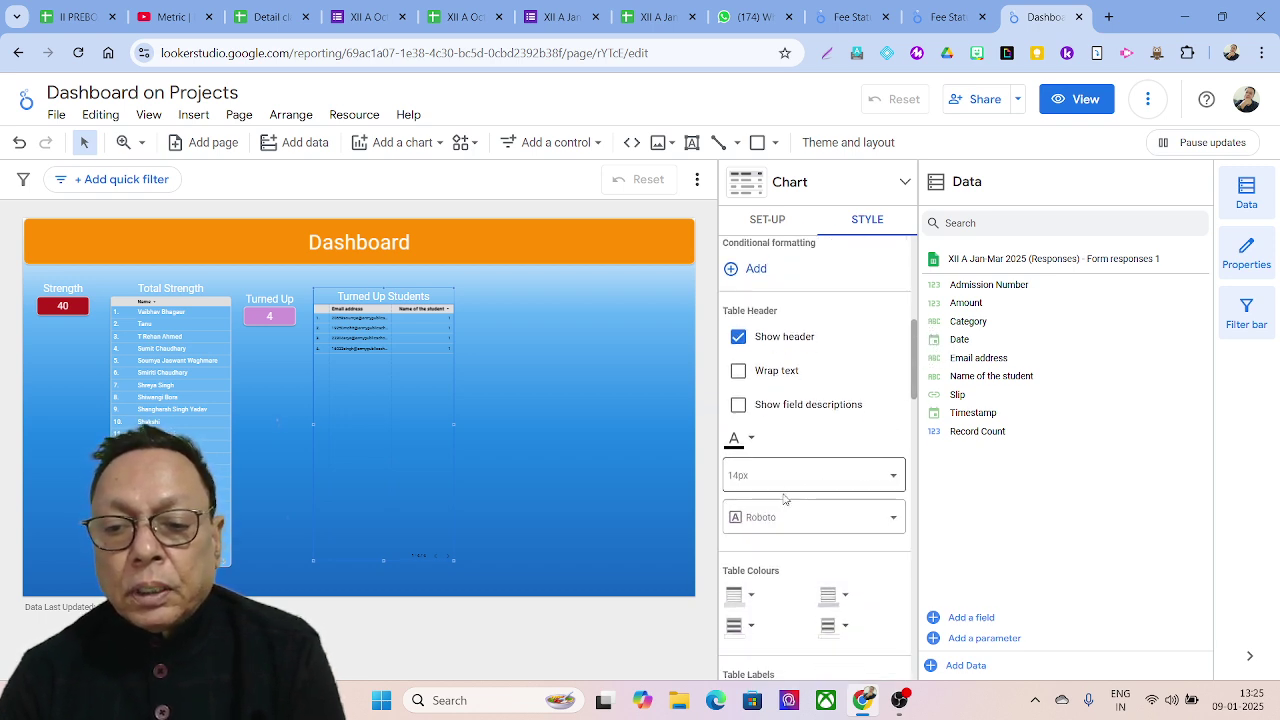
{"action": "scroll", "coordinate": [915, 386], "scroll_direction": "down", "scroll_amount": 1}
{"action": "left_click_drag", "start_coordinate": [915, 386], "coordinate": [915, 428]}
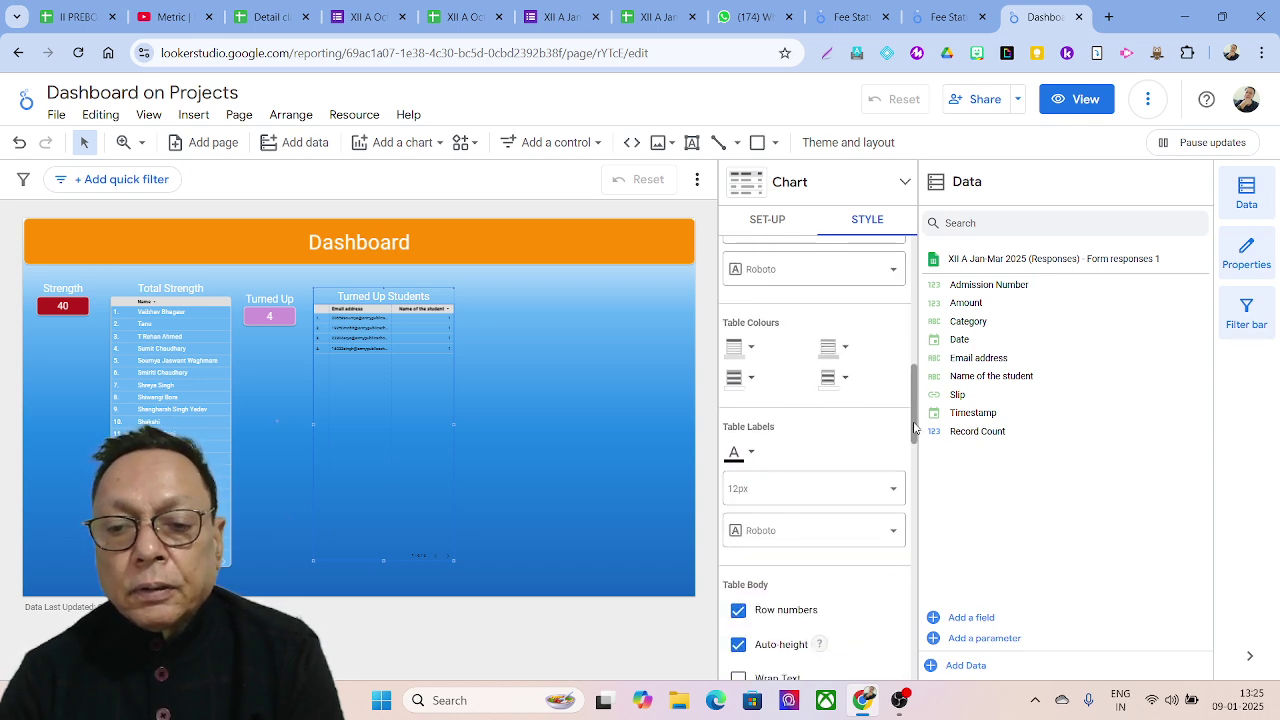
{"action": "left_click", "coordinate": [752, 459]}
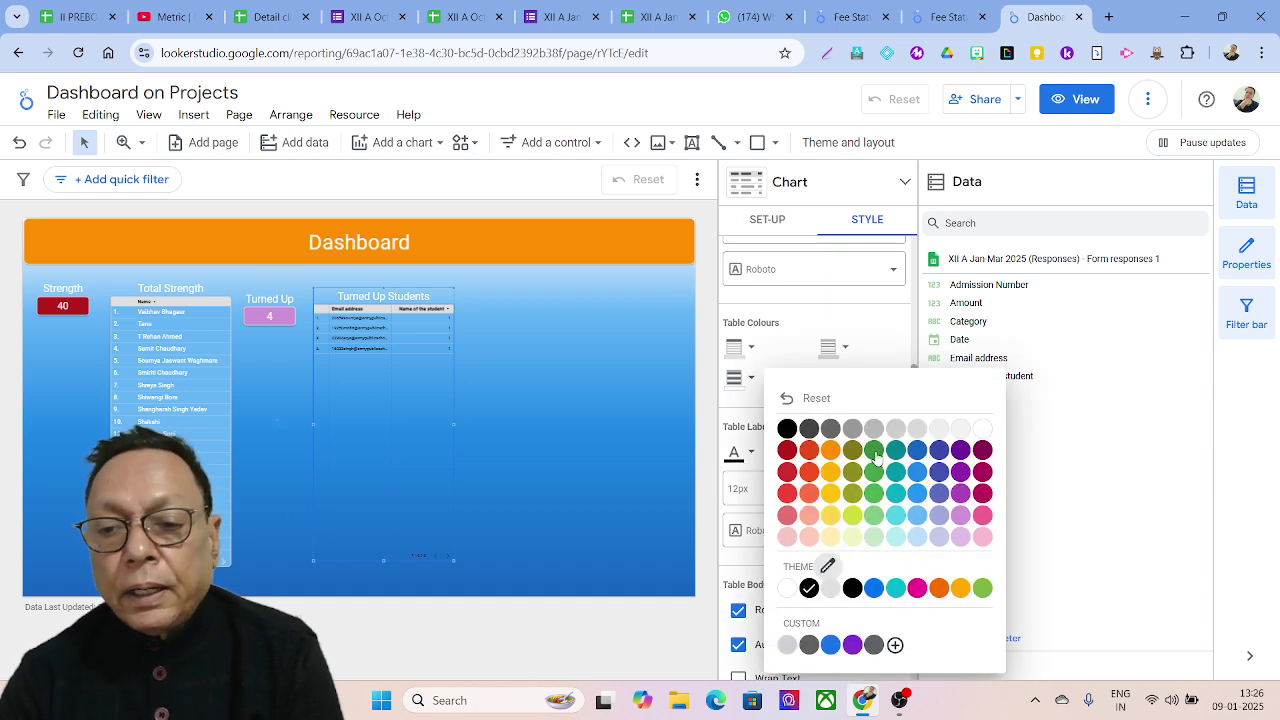
{"action": "left_click", "coordinate": [981, 431]}
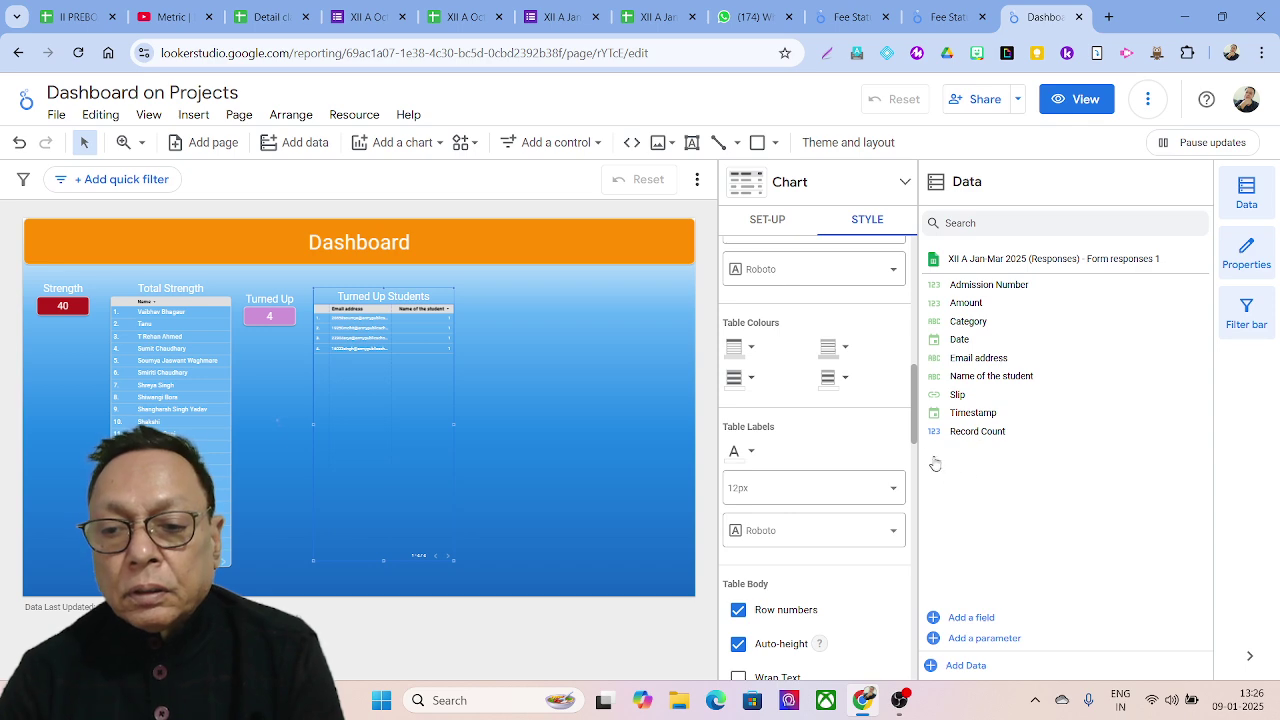
{"action": "left_click", "coordinate": [888, 490]}
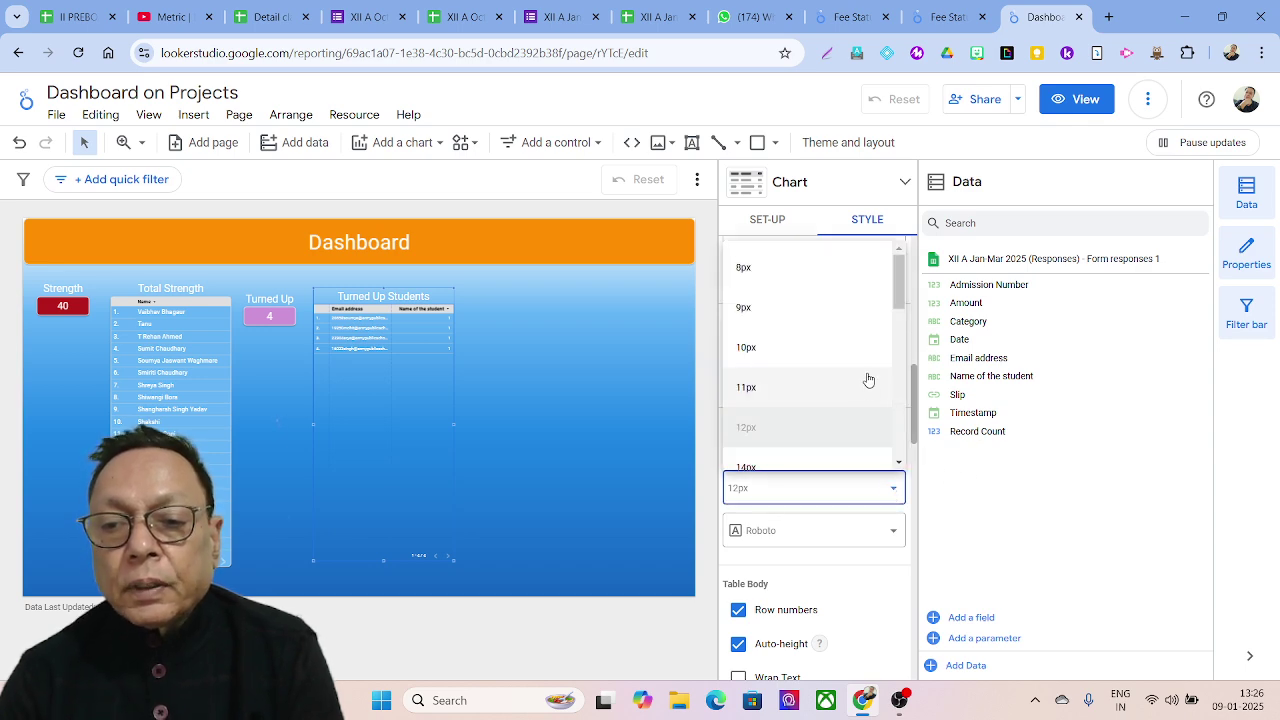
{"action": "scroll", "coordinate": [887, 302], "scroll_direction": "down", "scroll_amount": 3}
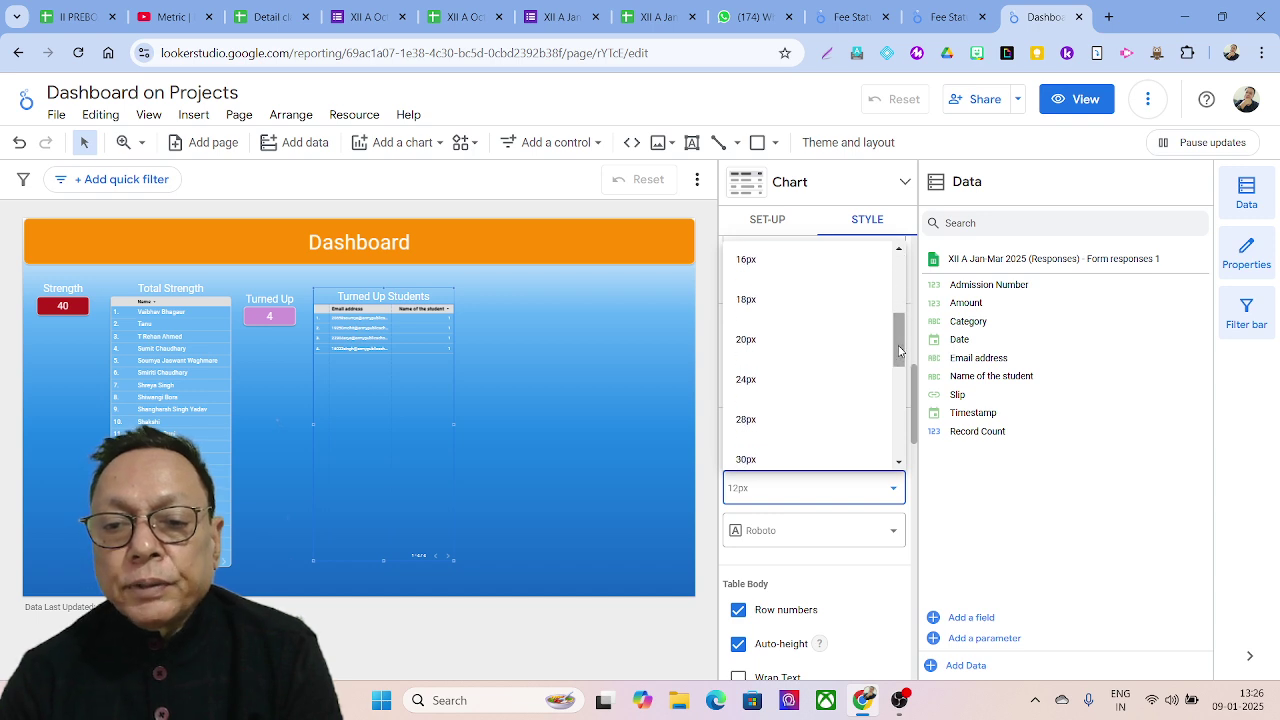
{"action": "left_click", "coordinate": [772, 300]}
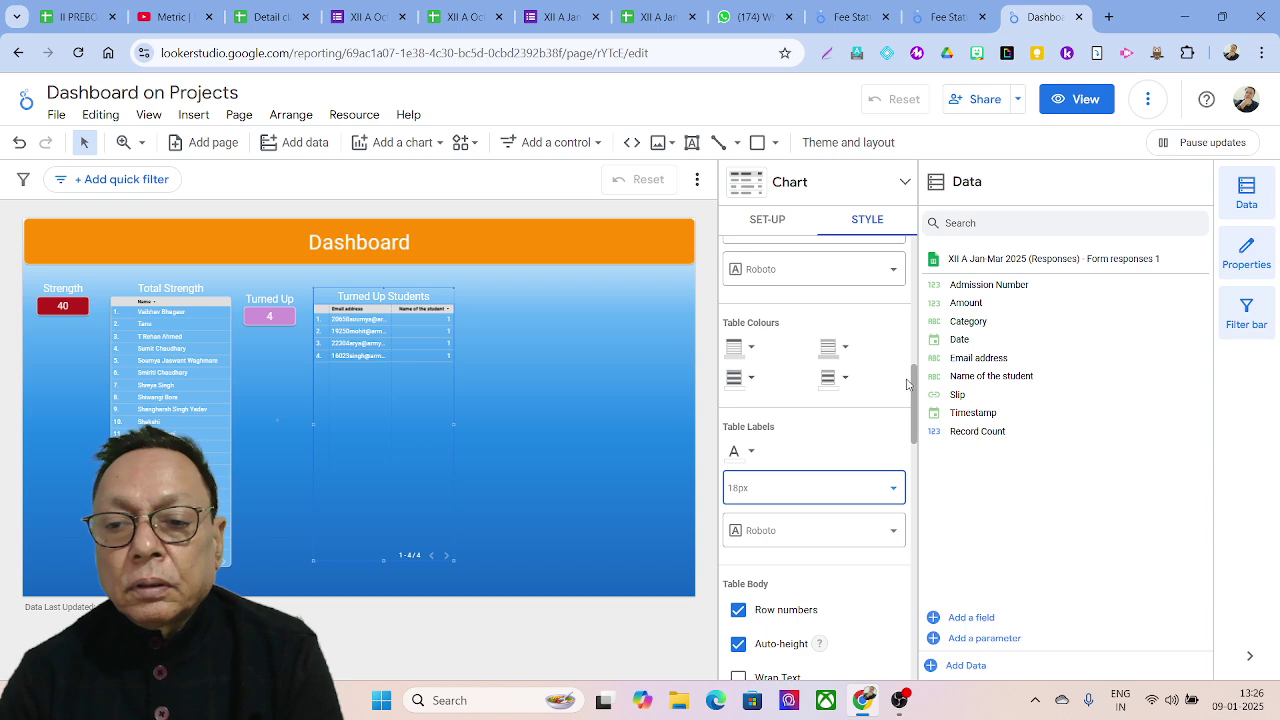
- Try a light purple background on the Turned Up Students table and change it to a darker purple
{"action": "left_click_drag", "start_coordinate": [914, 380], "coordinate": [911, 560]}
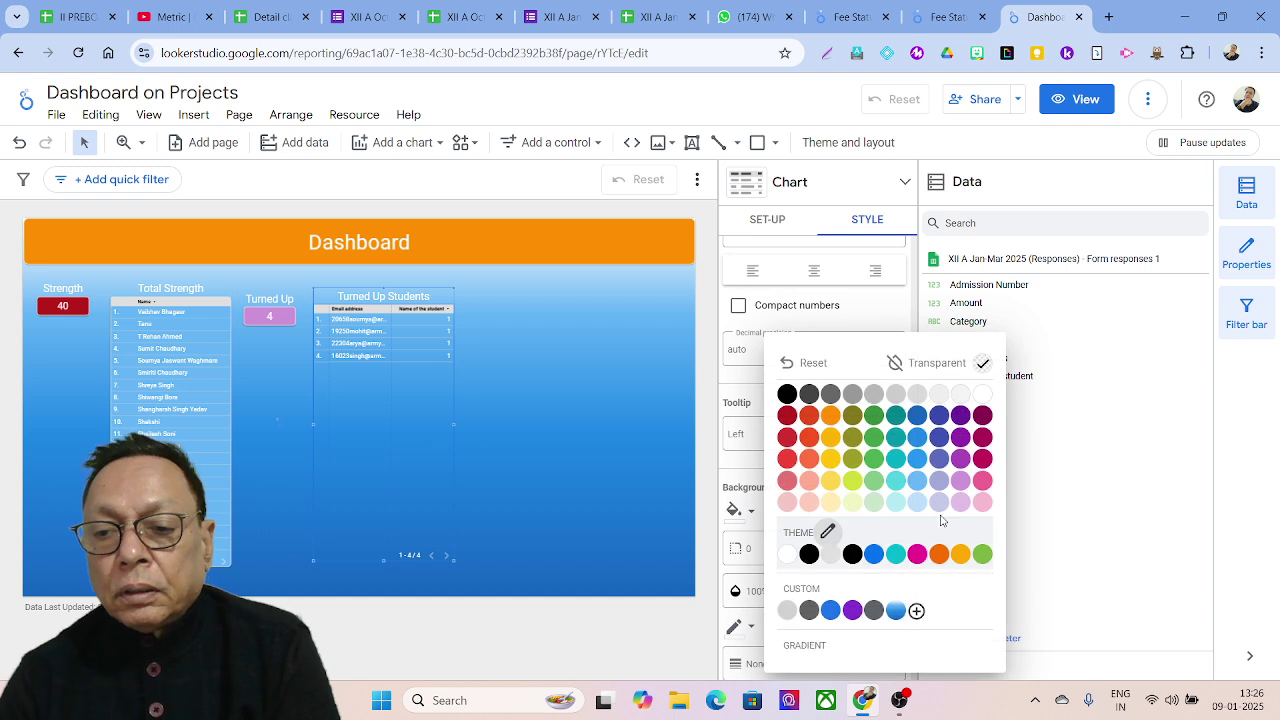
{"action": "left_click", "coordinate": [962, 482]}
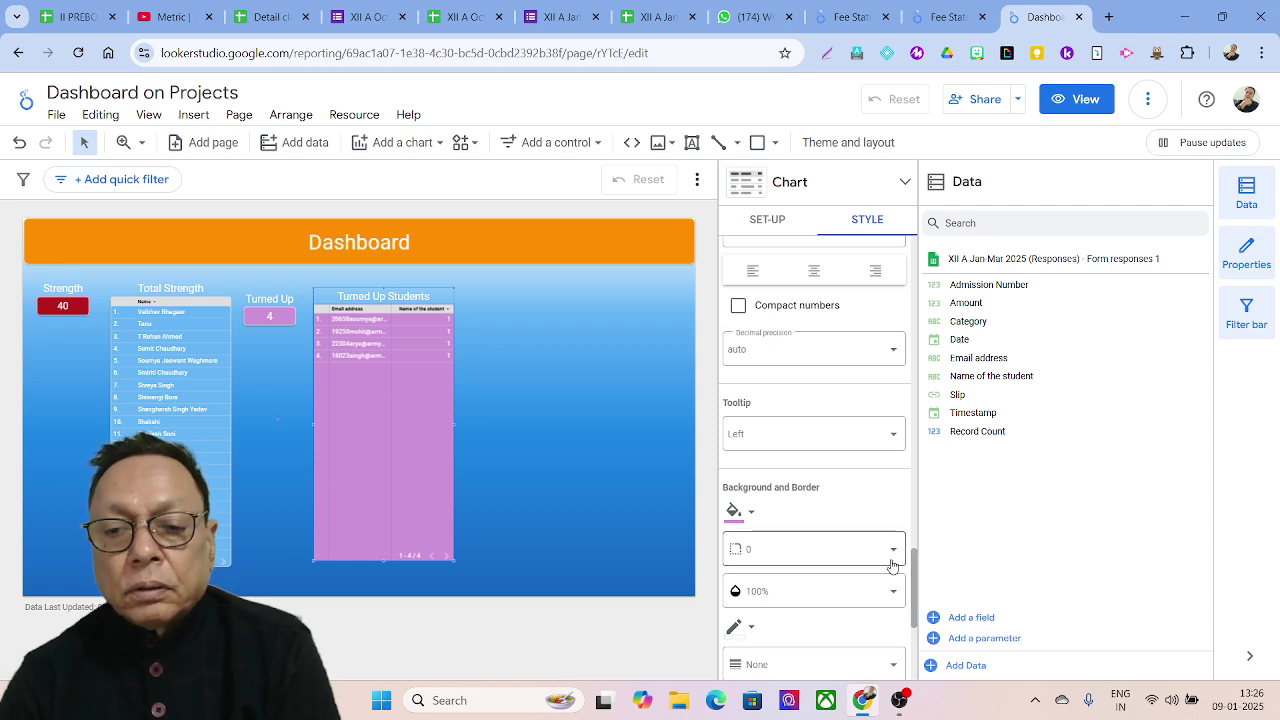
{"action": "left_click", "coordinate": [736, 512]}
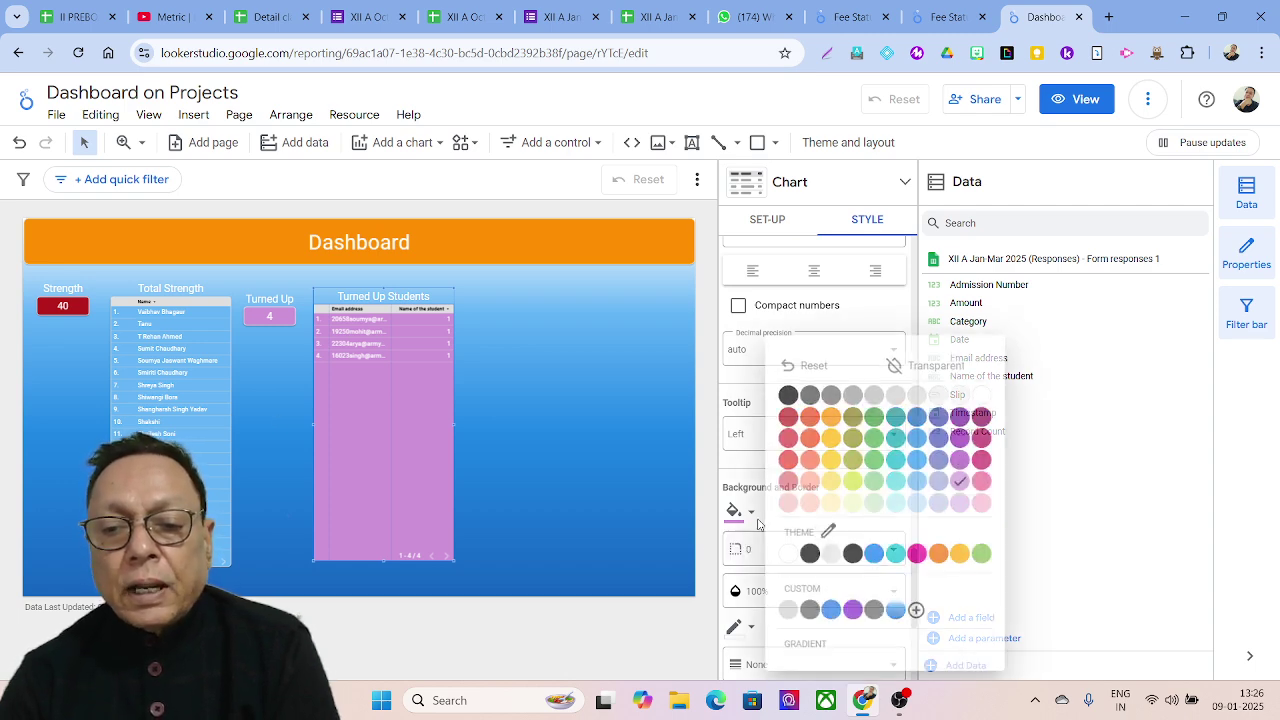
{"action": "left_click", "coordinate": [961, 460]}
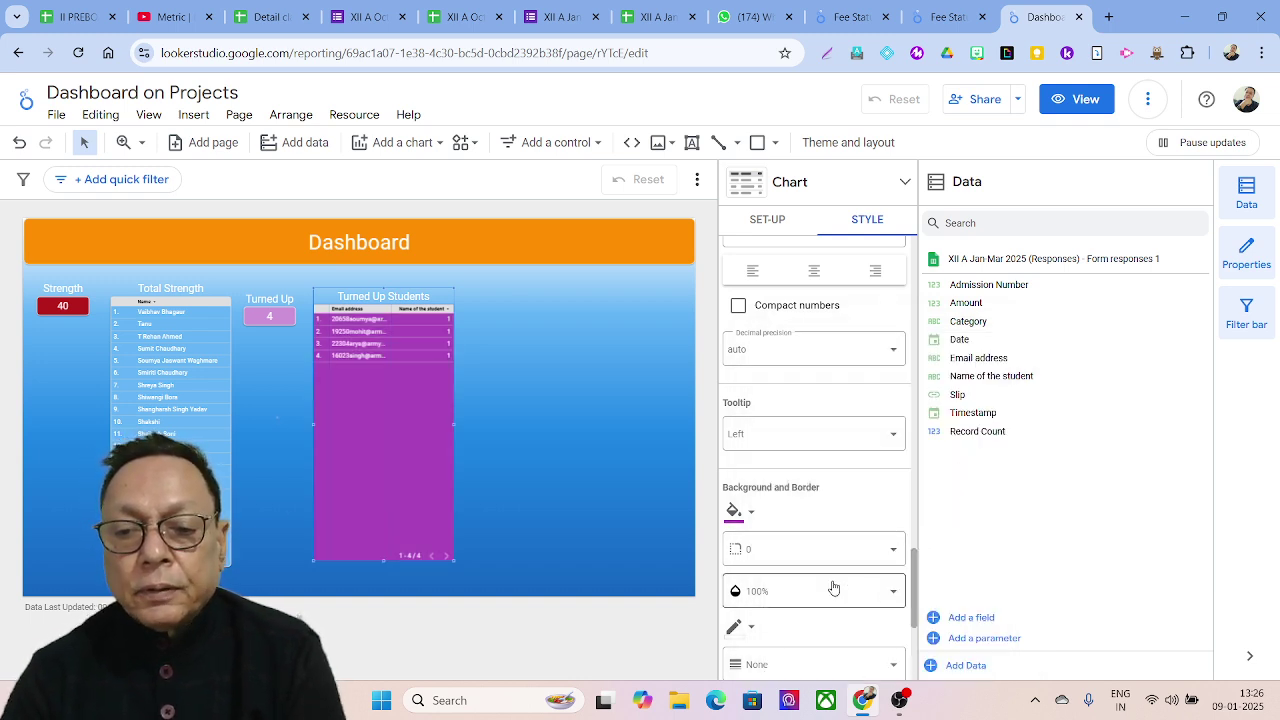
- Give the Turned Up Students table a border radius of 10 and a white border colour
{"action": "left_click", "coordinate": [752, 565]}
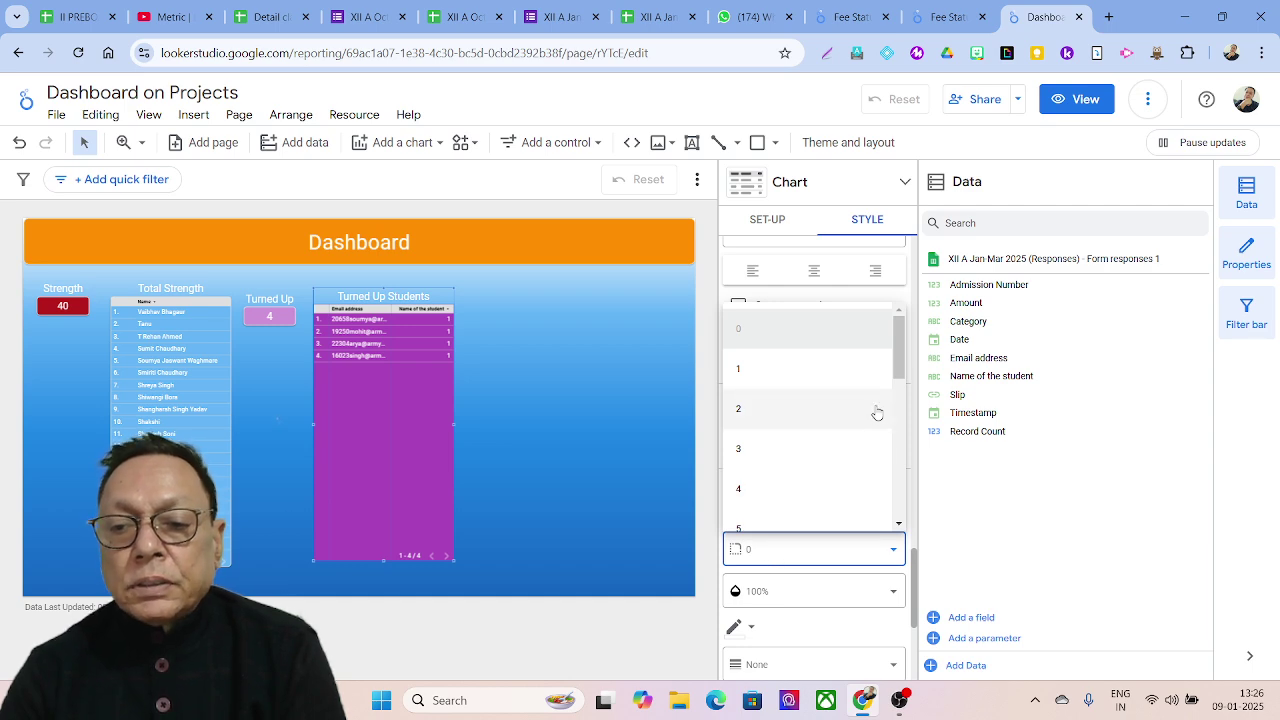
{"action": "left_click_drag", "start_coordinate": [900, 377], "coordinate": [900, 413]}
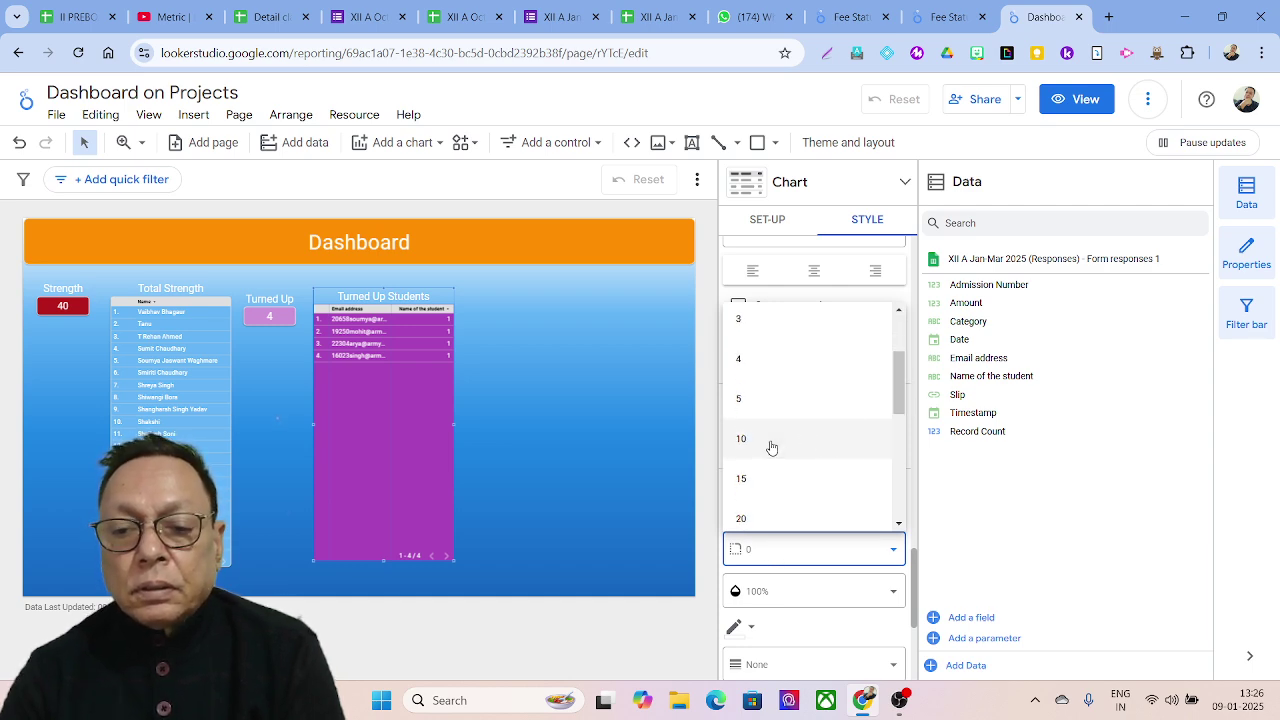
{"action": "left_click", "coordinate": [771, 448]}
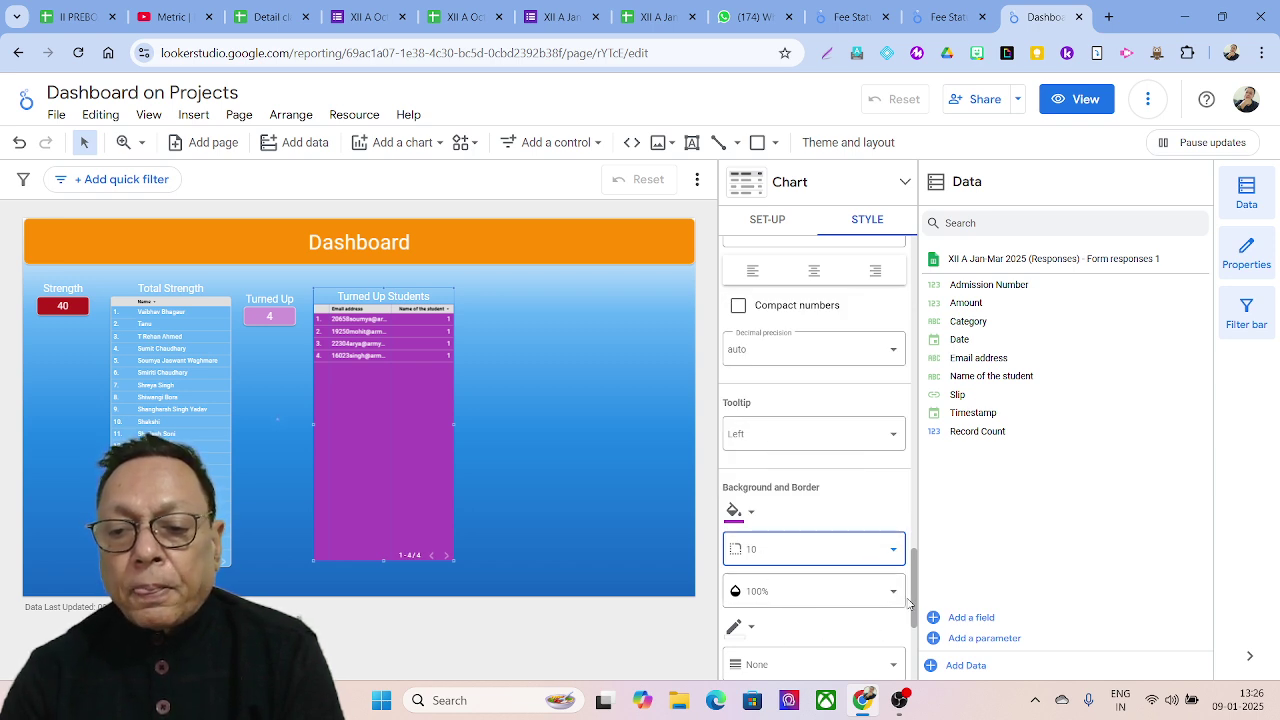
{"action": "scroll", "coordinate": [915, 597], "scroll_direction": "down", "scroll_amount": 1}
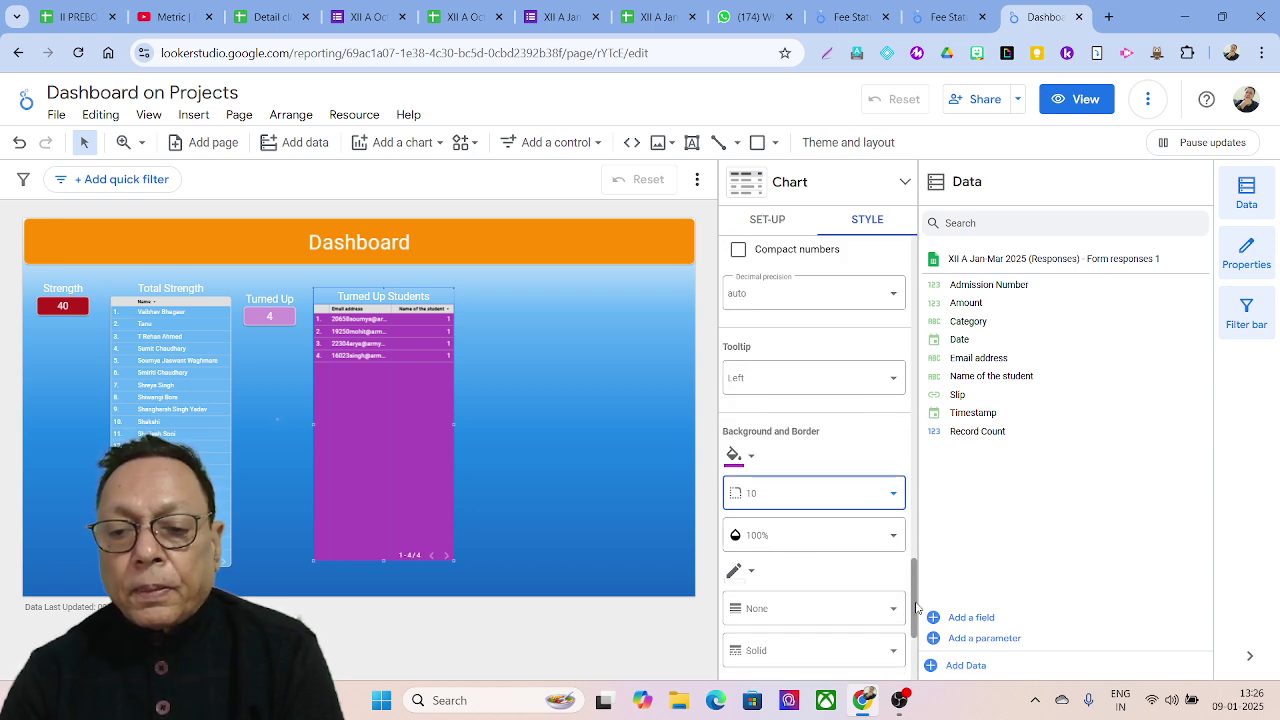
{"action": "left_click", "coordinate": [753, 577]}
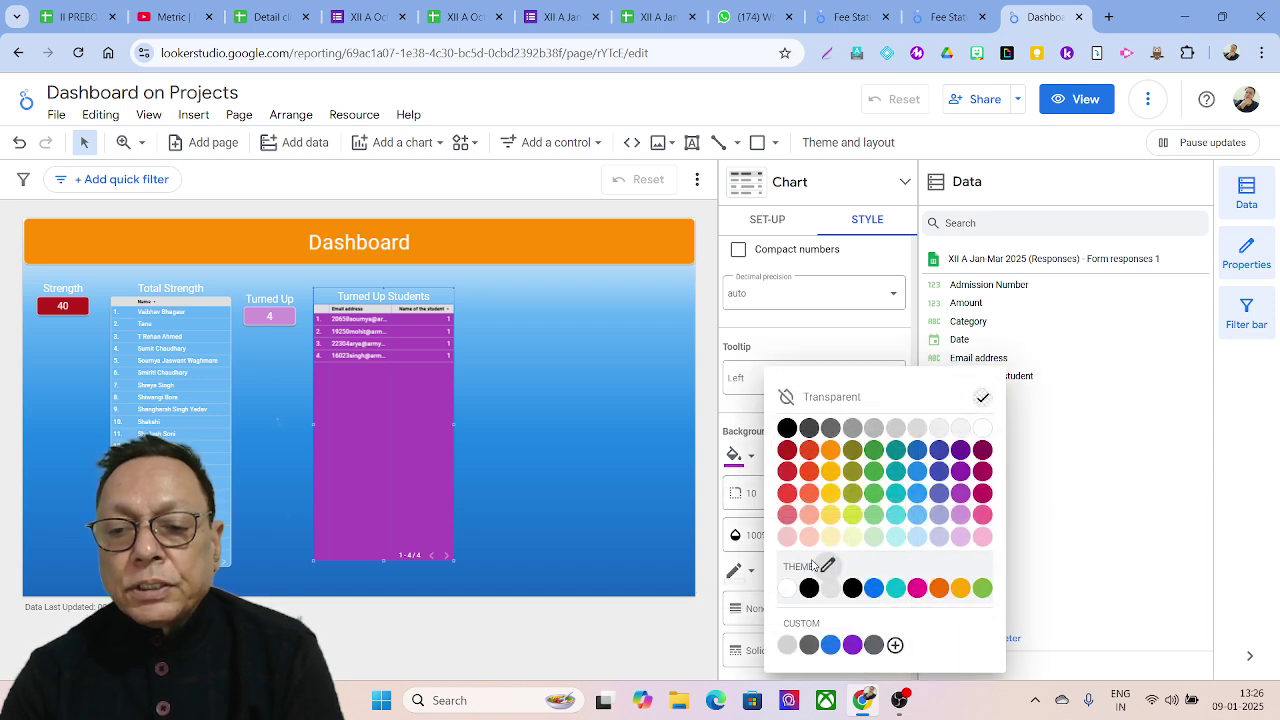
{"action": "left_click", "coordinate": [985, 432]}
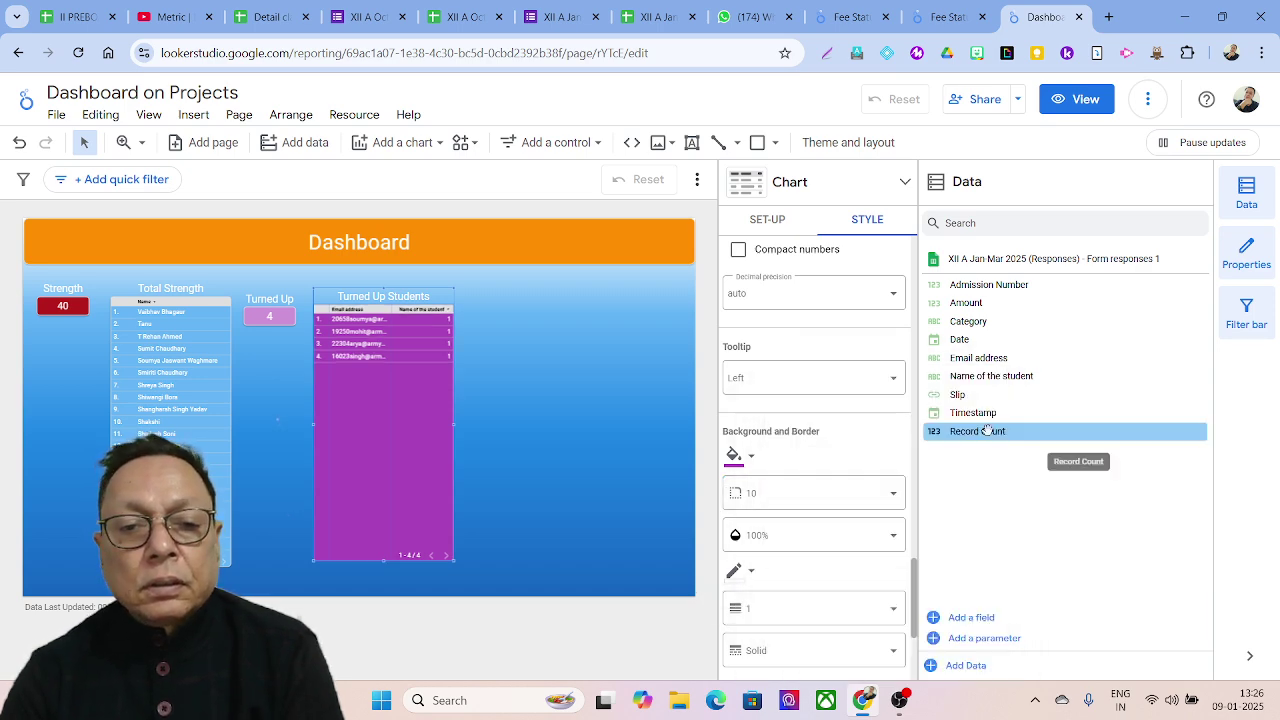
- Set the Turned Up Students table's border weight to 2, add a border shadow and deselect the table
{"action": "left_click", "coordinate": [891, 608]}
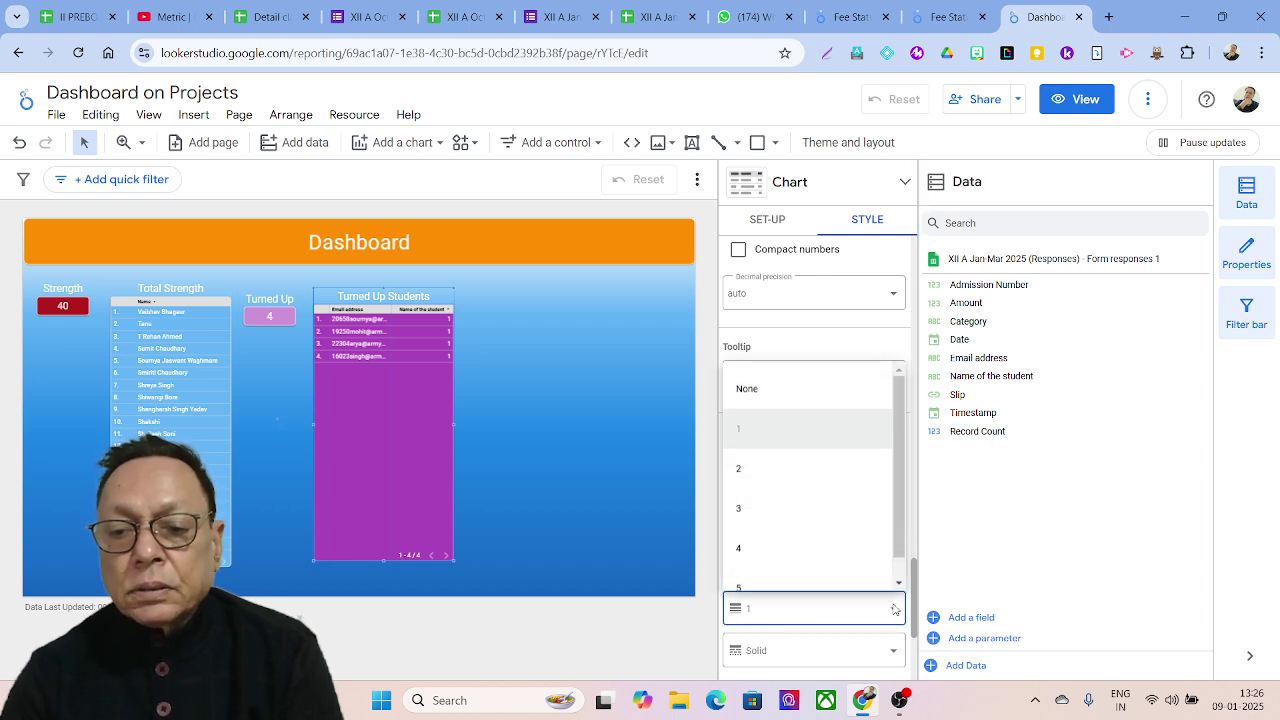
{"action": "left_click", "coordinate": [742, 468]}
{"action": "scroll", "coordinate": [913, 592], "scroll_direction": "down", "scroll_amount": 1}
{"action": "scroll", "coordinate": [913, 592], "scroll_direction": "down", "scroll_amount": 2}
{"action": "left_click", "coordinate": [812, 586]}
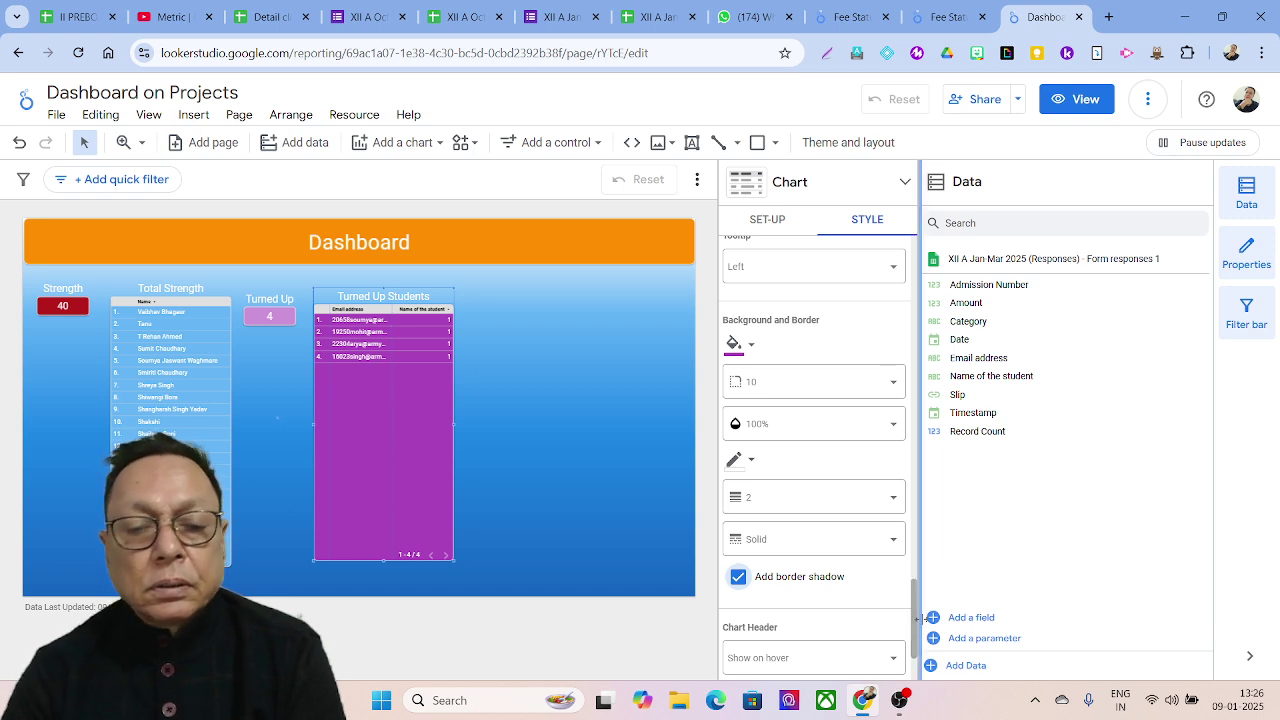
{"action": "scroll", "coordinate": [913, 620], "scroll_direction": "down", "scroll_amount": 1}
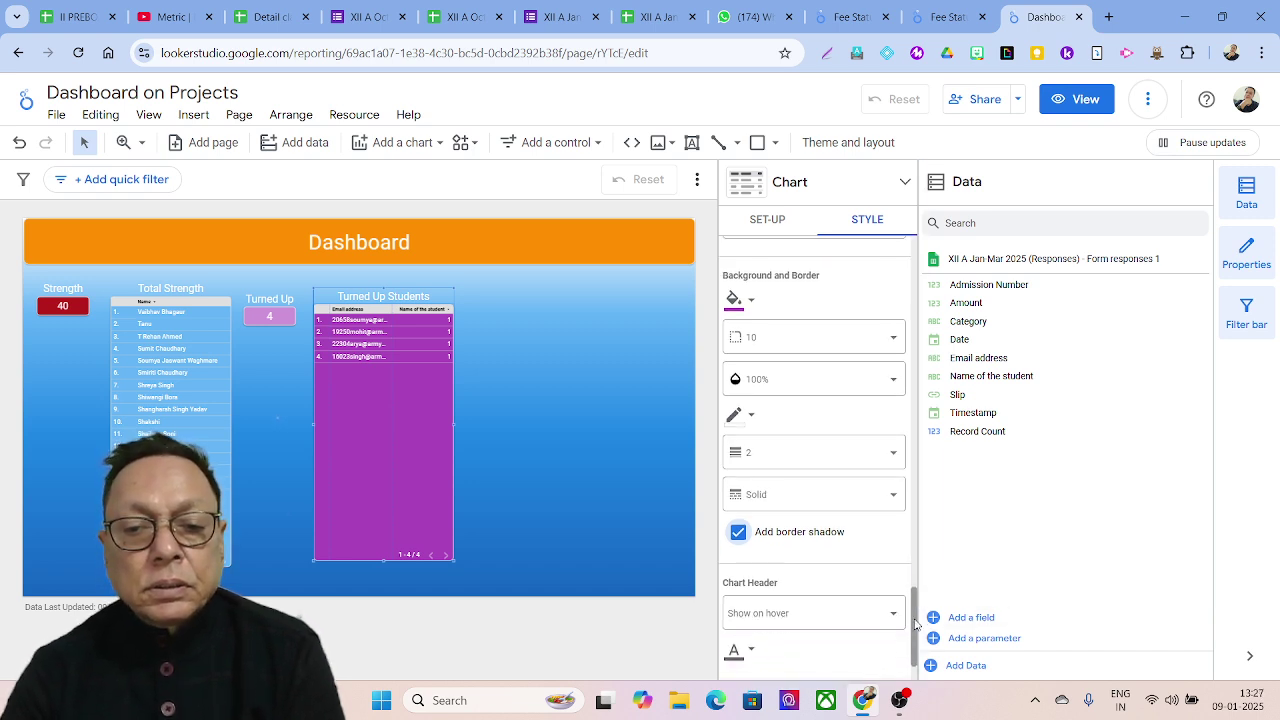
{"action": "scroll", "coordinate": [916, 623], "scroll_direction": "down", "scroll_amount": 1}
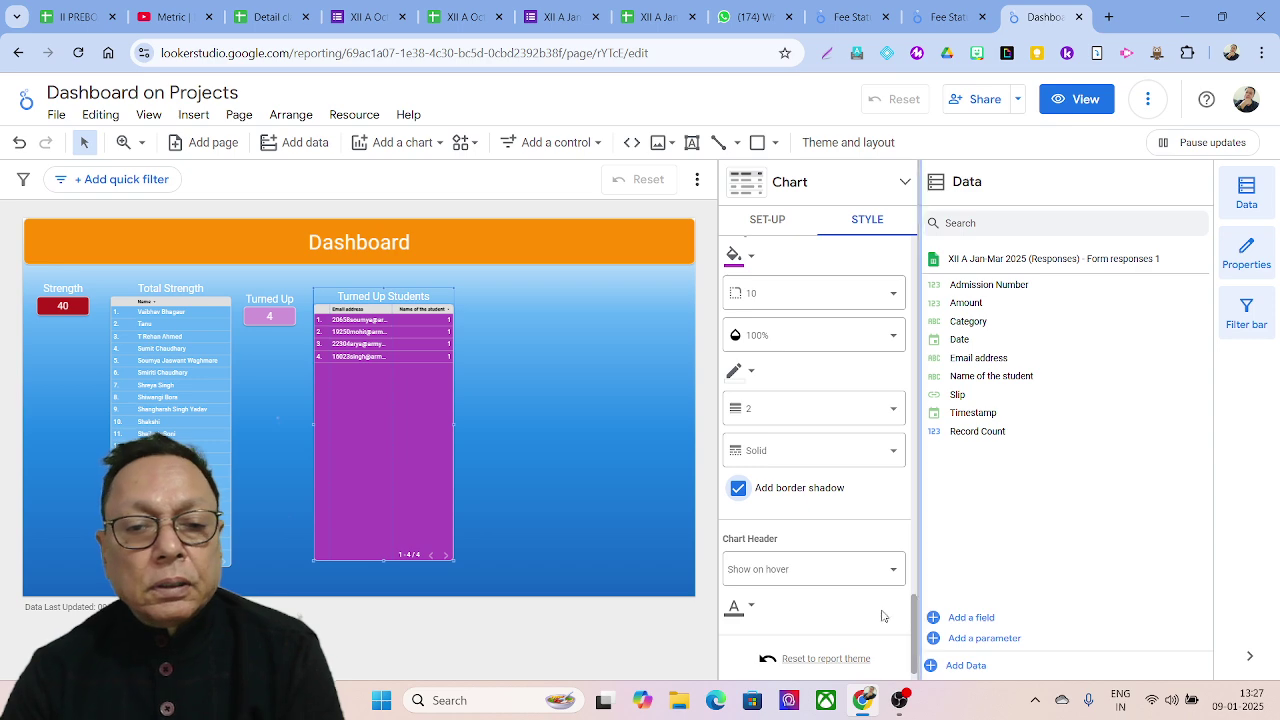
{"action": "left_click", "coordinate": [552, 410]}
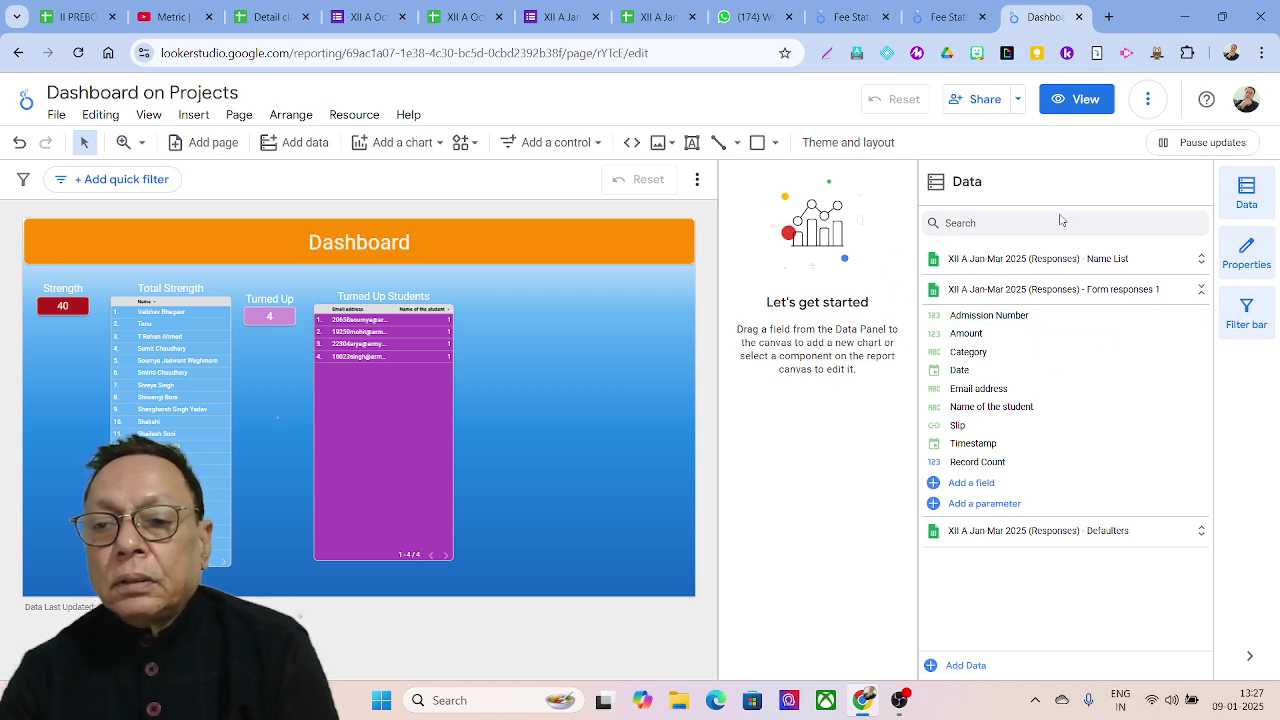
- Add a scorecard beside the Turned Up Students table and set its data source to the Defaulters worksheet
{"action": "left_click", "coordinate": [1155, 262]}
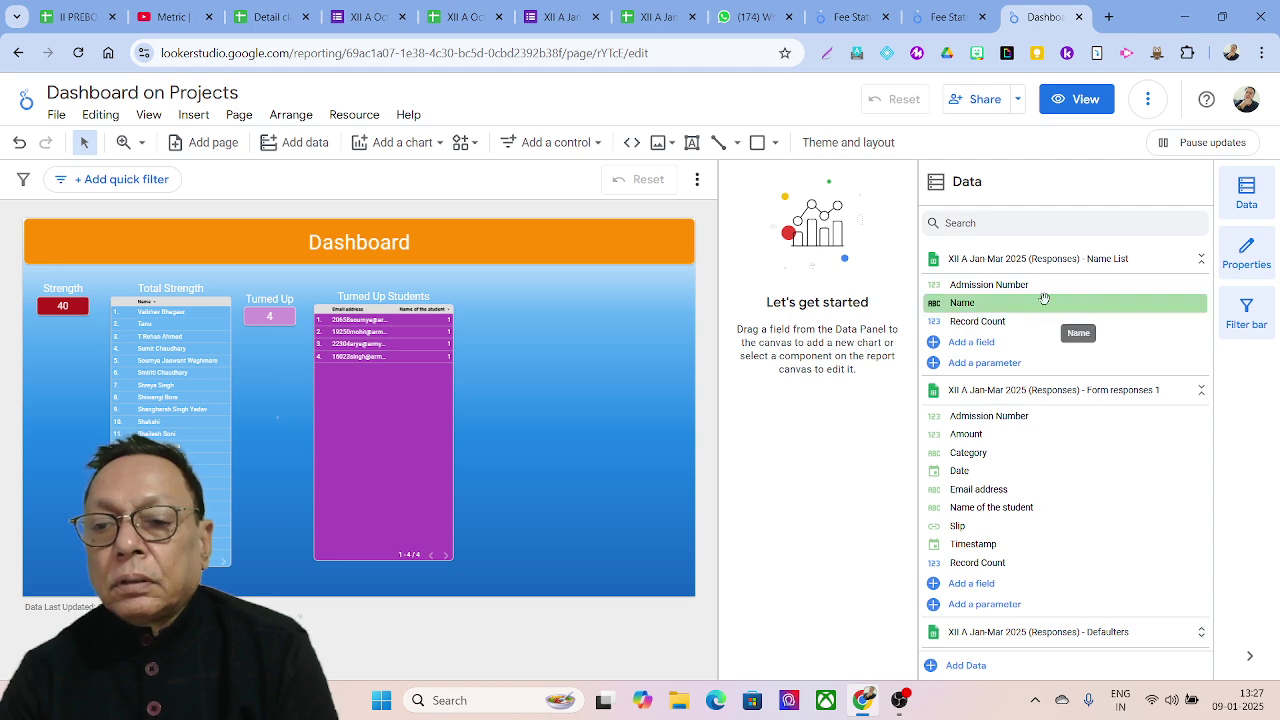
{"action": "left_click", "coordinate": [1075, 394]}
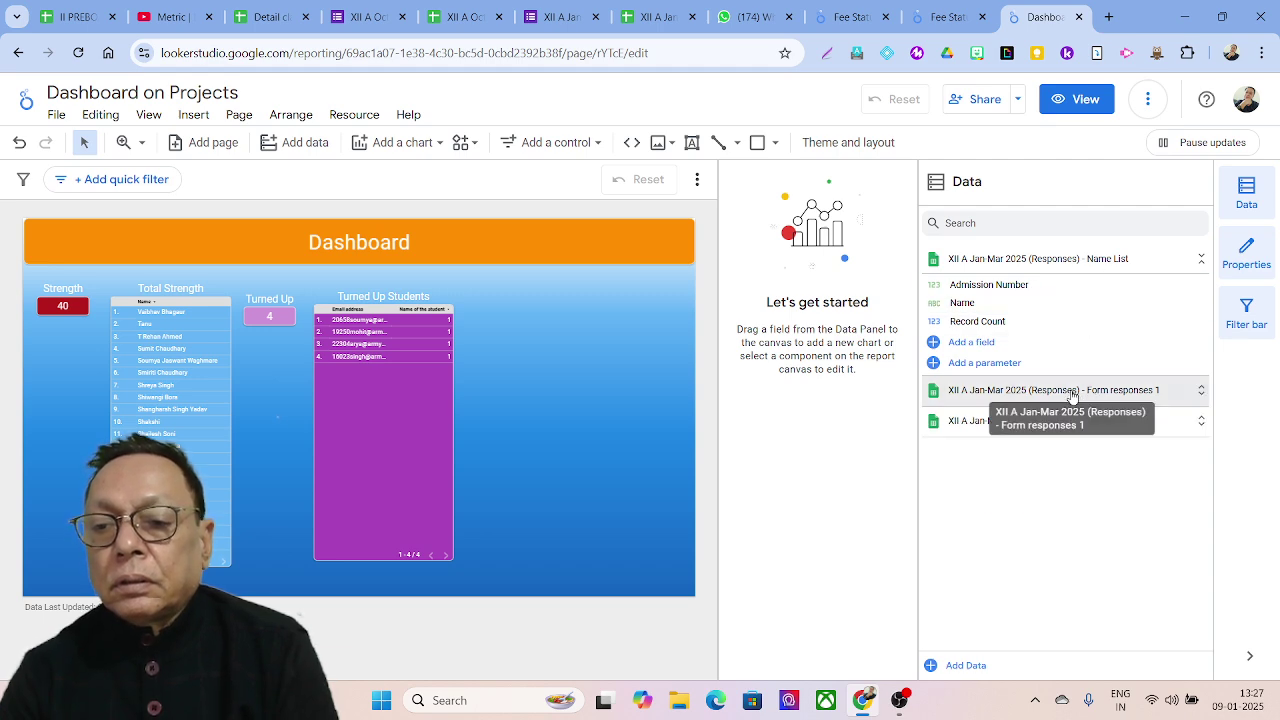
{"action": "left_click", "coordinate": [1184, 420]}
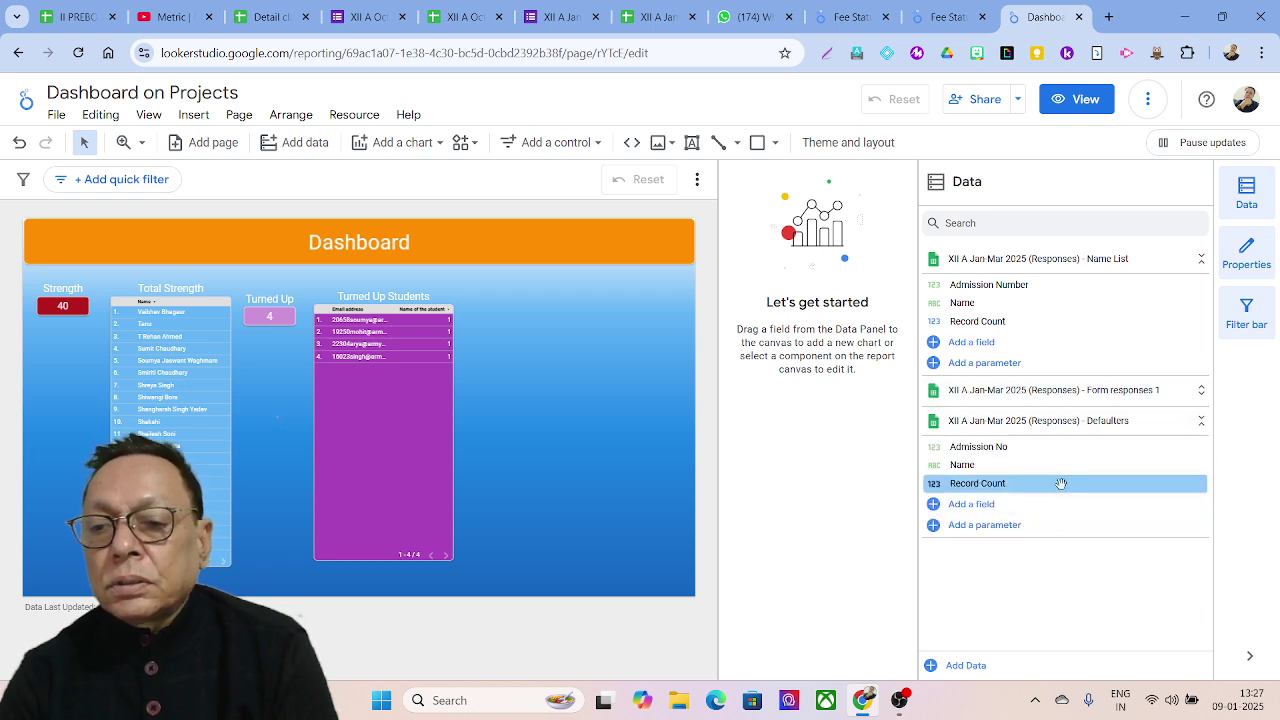
{"action": "left_click", "coordinate": [1017, 428]}
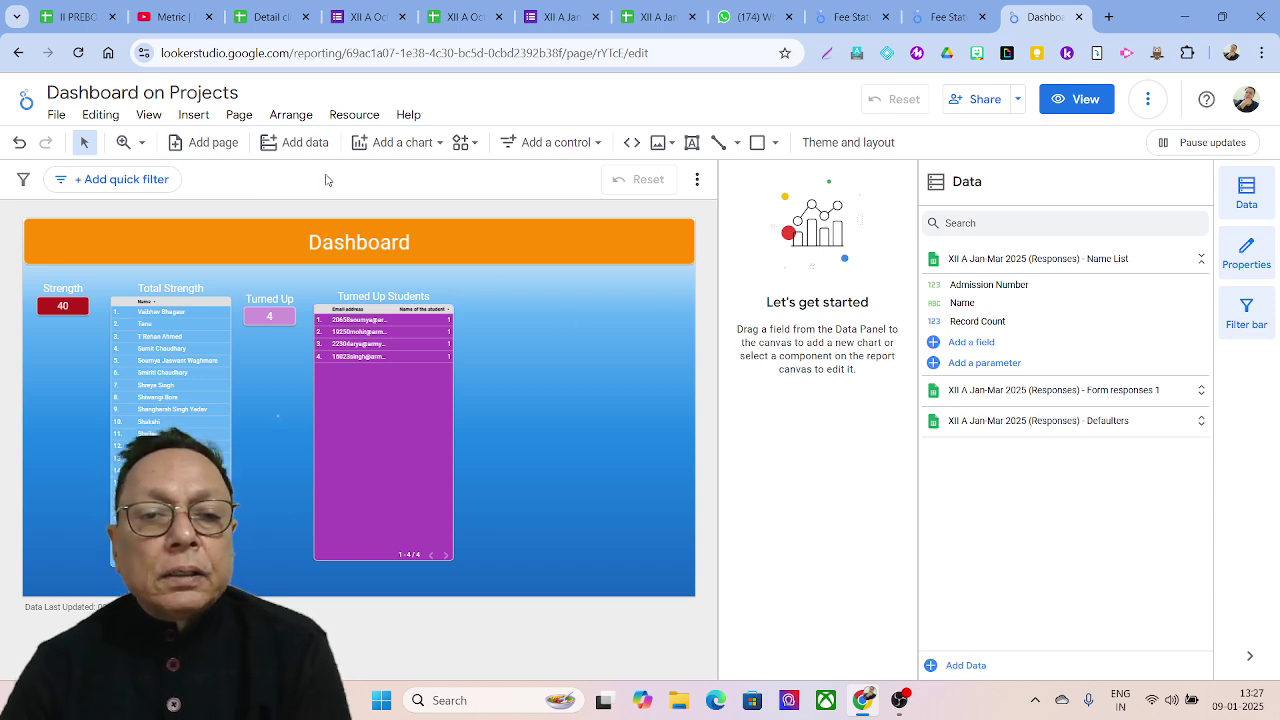
{"action": "left_click", "coordinate": [388, 147]}
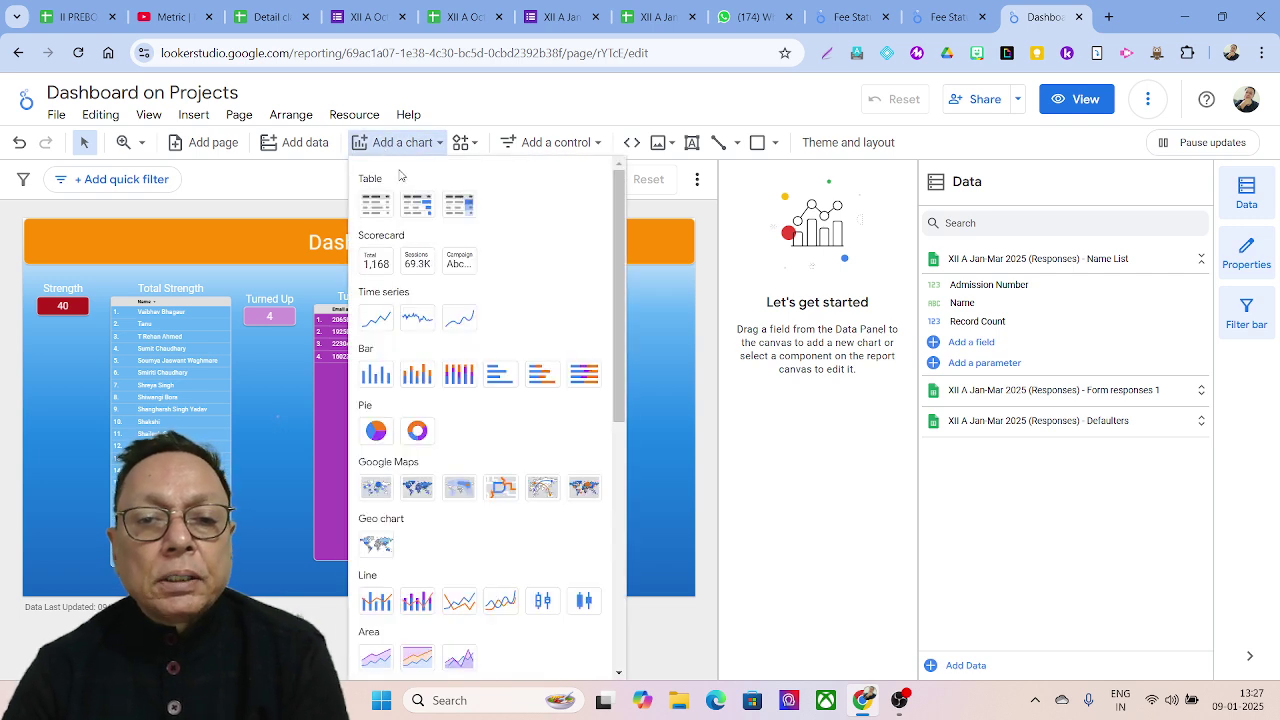
{"action": "left_click", "coordinate": [368, 265]}
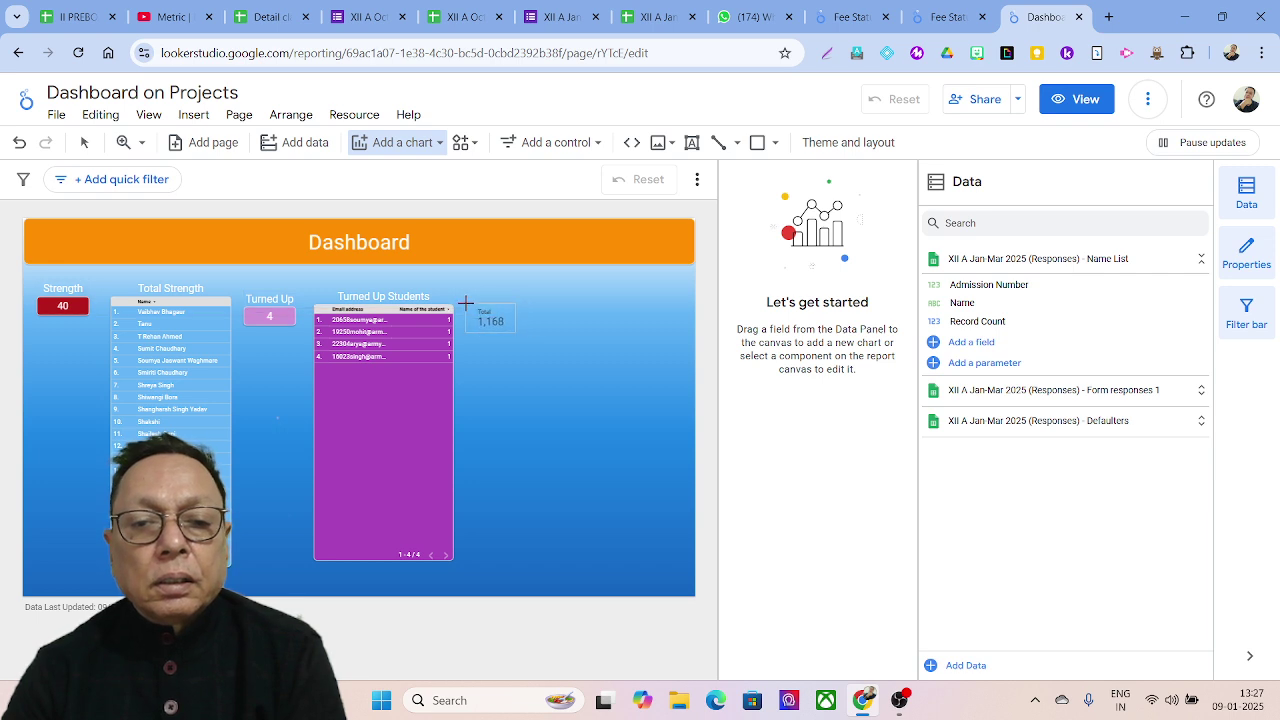
{"action": "key", "text": "Escape"}
{"action": "left_click_drag", "start_coordinate": [466, 306], "coordinate": [519, 339]}
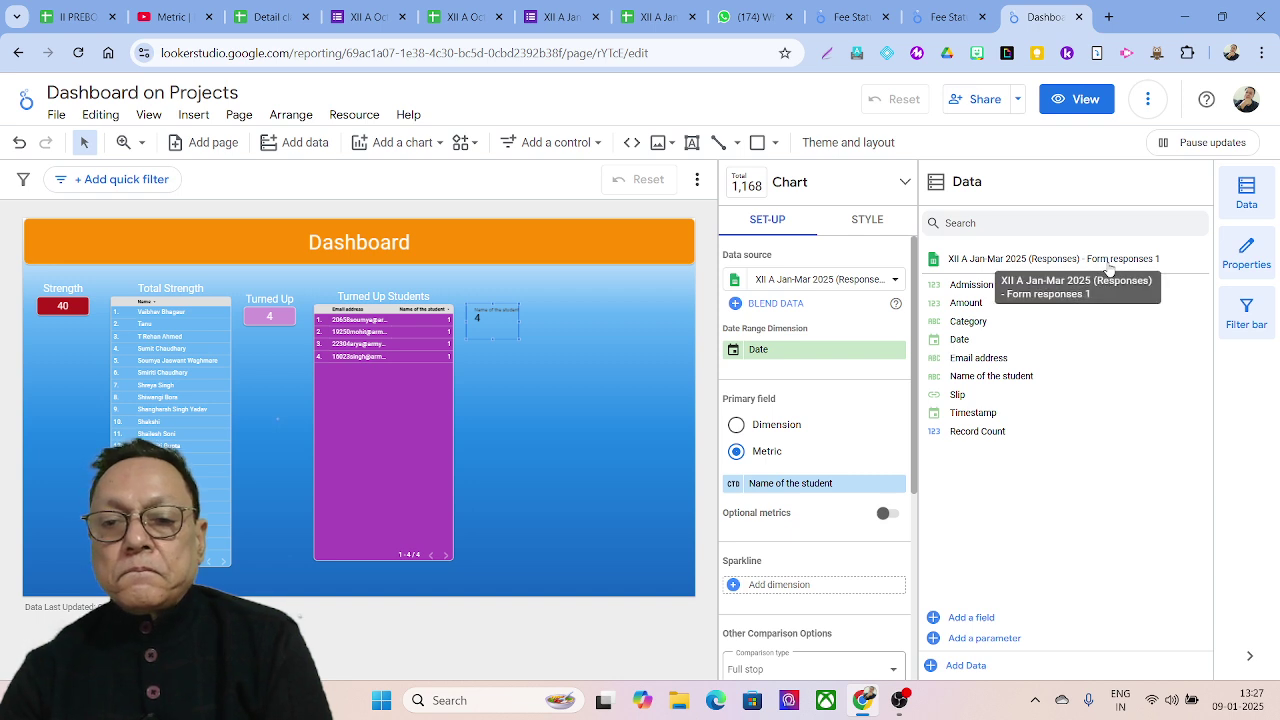
{"action": "left_click", "coordinate": [867, 281]}
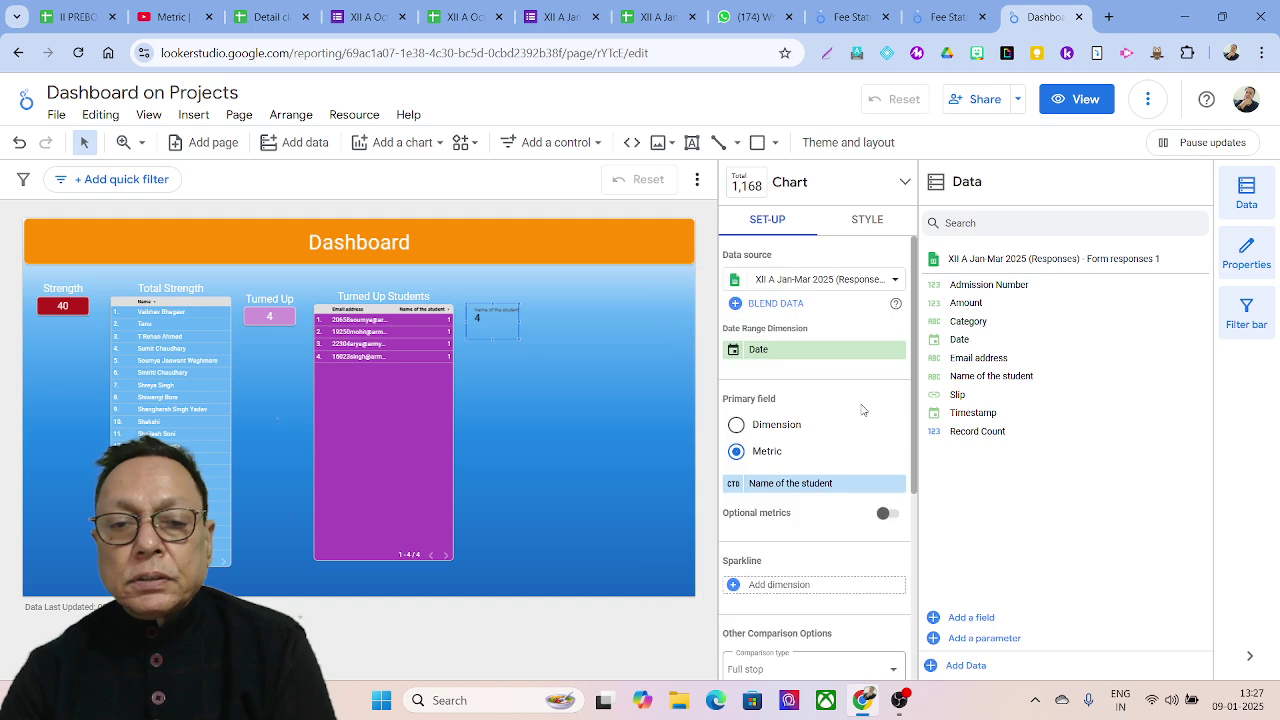
{"action": "left_click", "coordinate": [860, 405]}
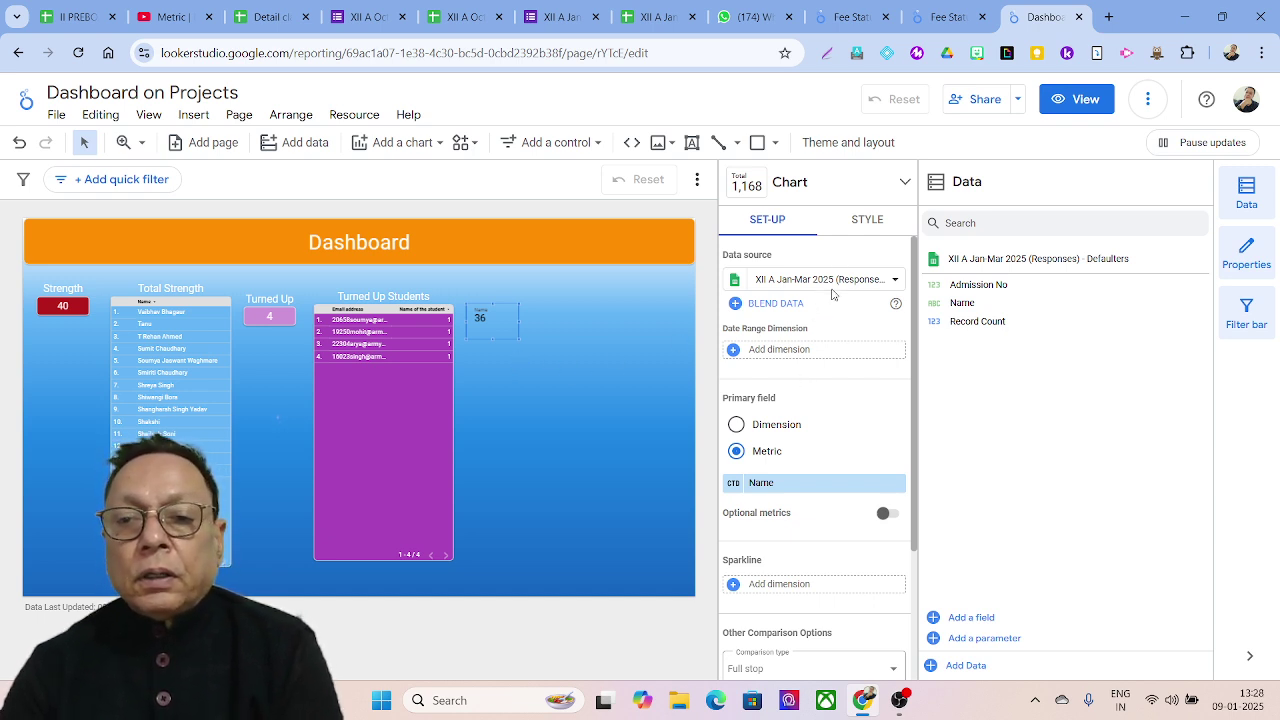
- Show a chart title on the new scorecard and set it to "Defaulters"
{"action": "left_click", "coordinate": [867, 220]}
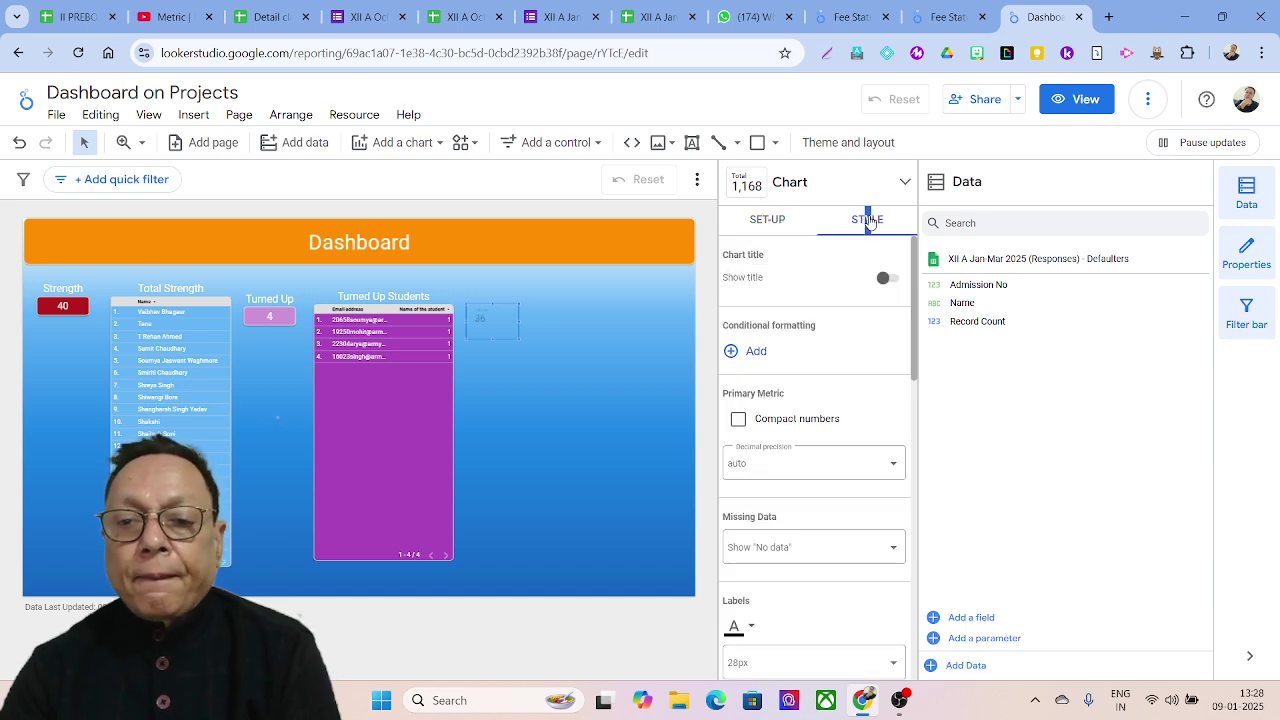
{"action": "left_click", "coordinate": [890, 279]}
{"action": "double_click", "coordinate": [775, 348]}
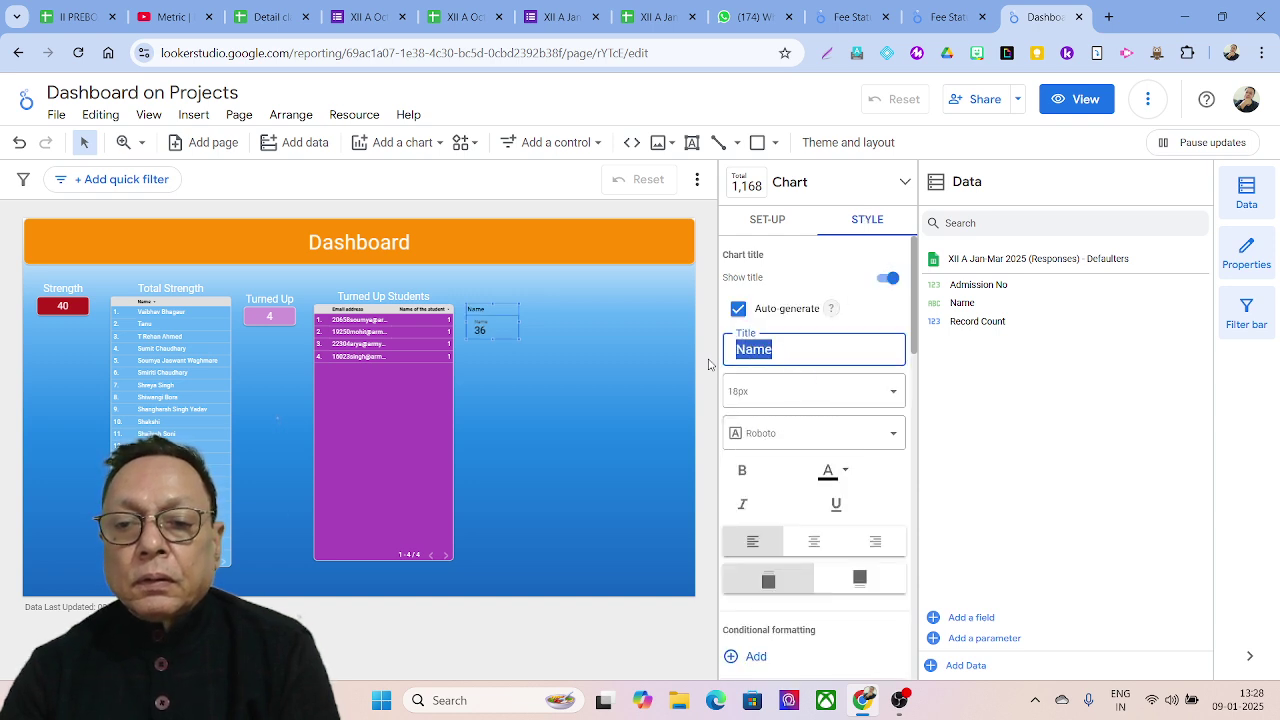
{"action": "type", "text": "Def"}
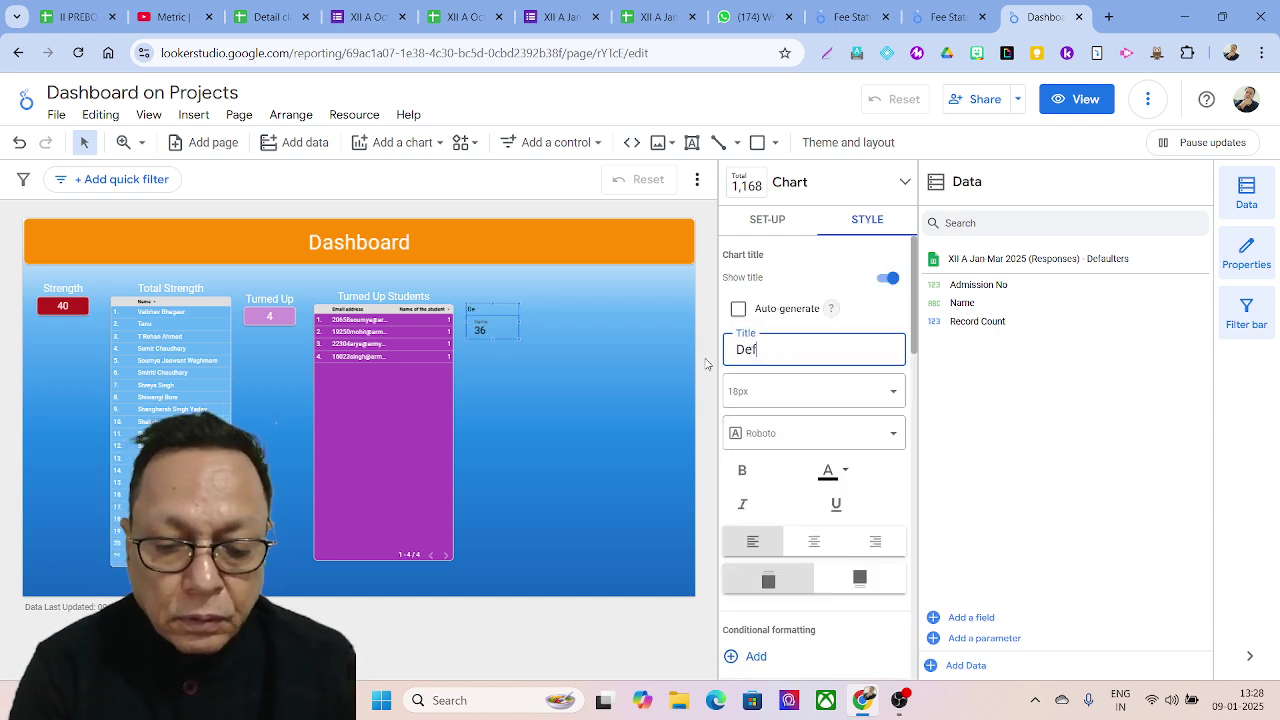
{"action": "type", "text": "aulters"}
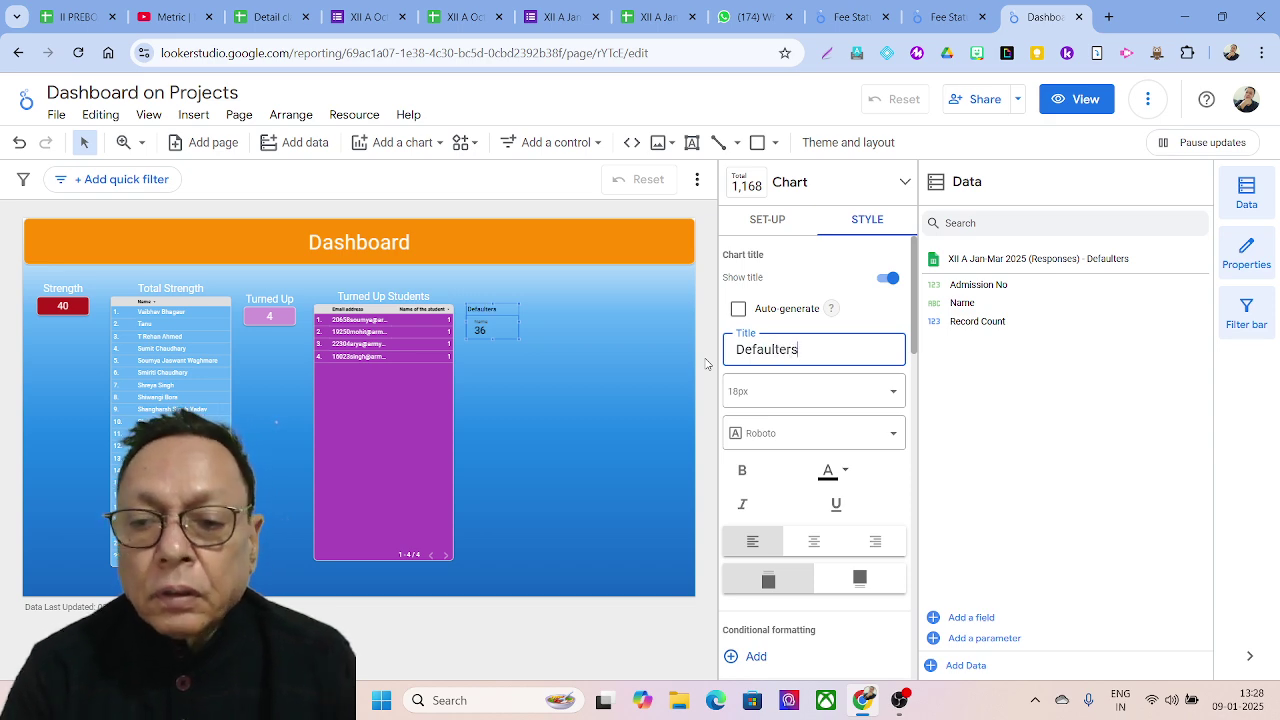
- Set the Defaulters scorecard's title size to 30px and centre the title
{"action": "left_click", "coordinate": [815, 395]}
{"action": "scroll", "coordinate": [897, 470], "scroll_direction": "down", "scroll_amount": 3}
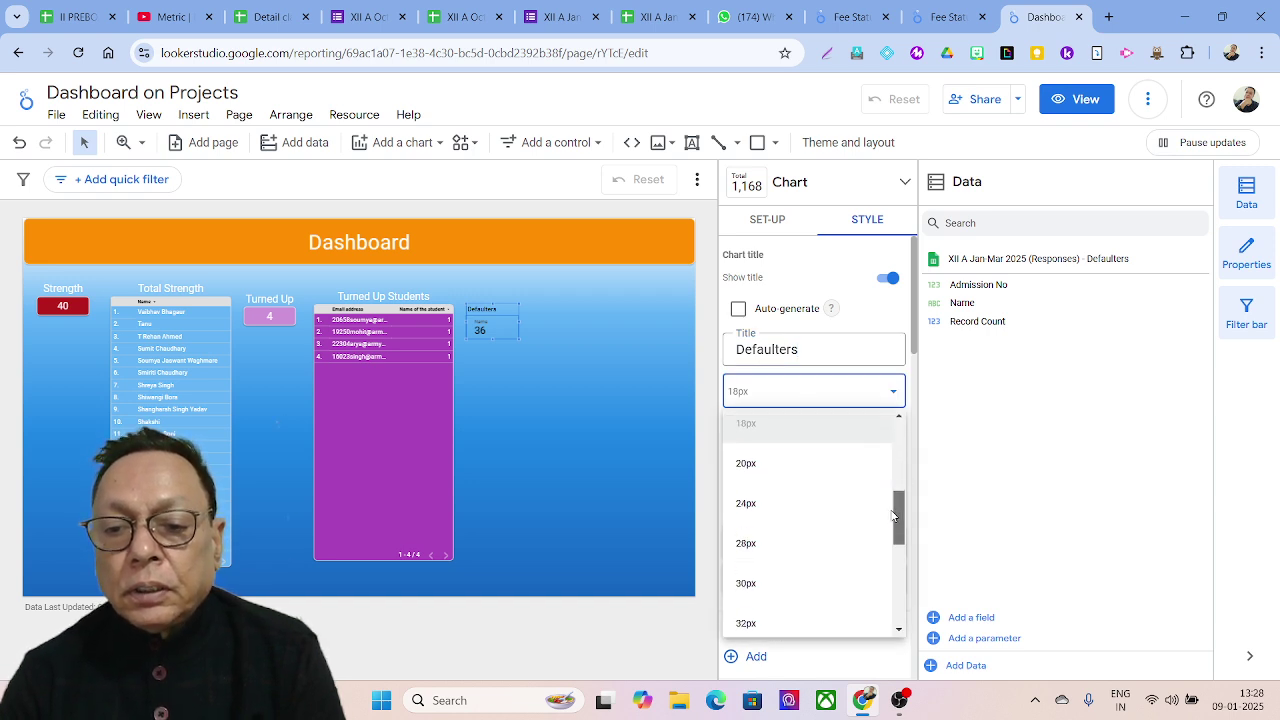
{"action": "left_click", "coordinate": [749, 583]}
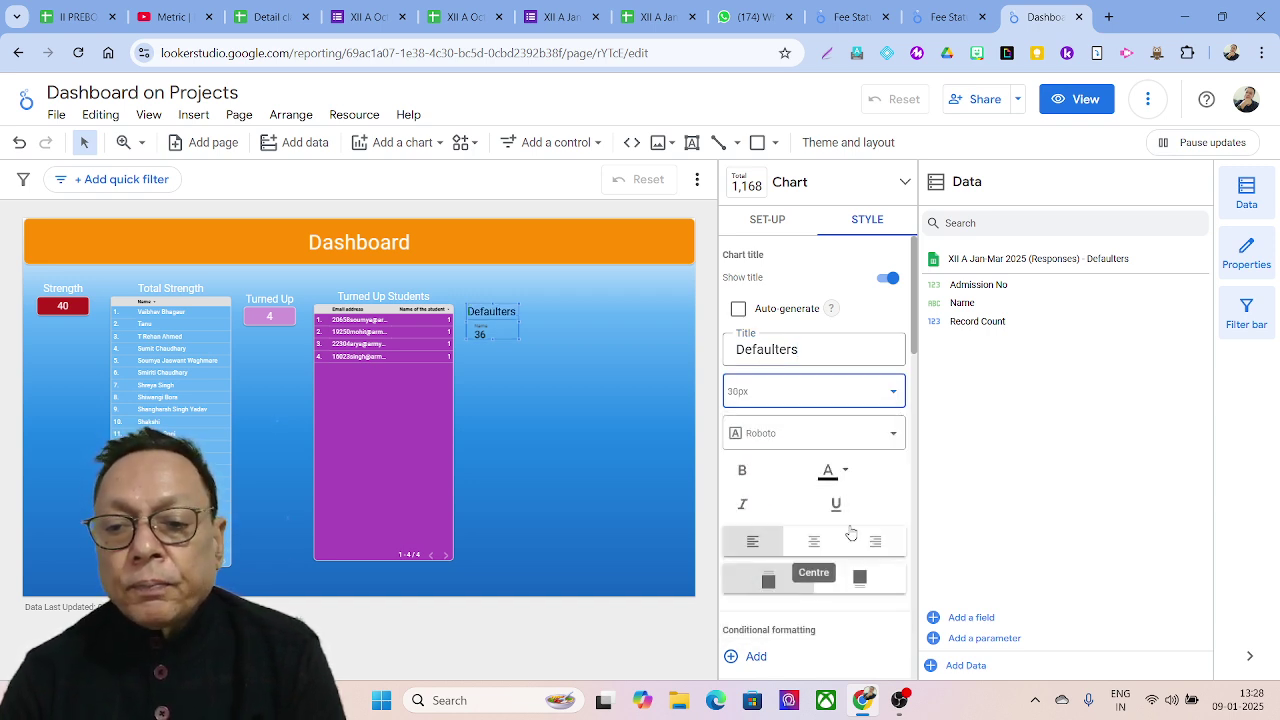
{"action": "left_click", "coordinate": [816, 546]}
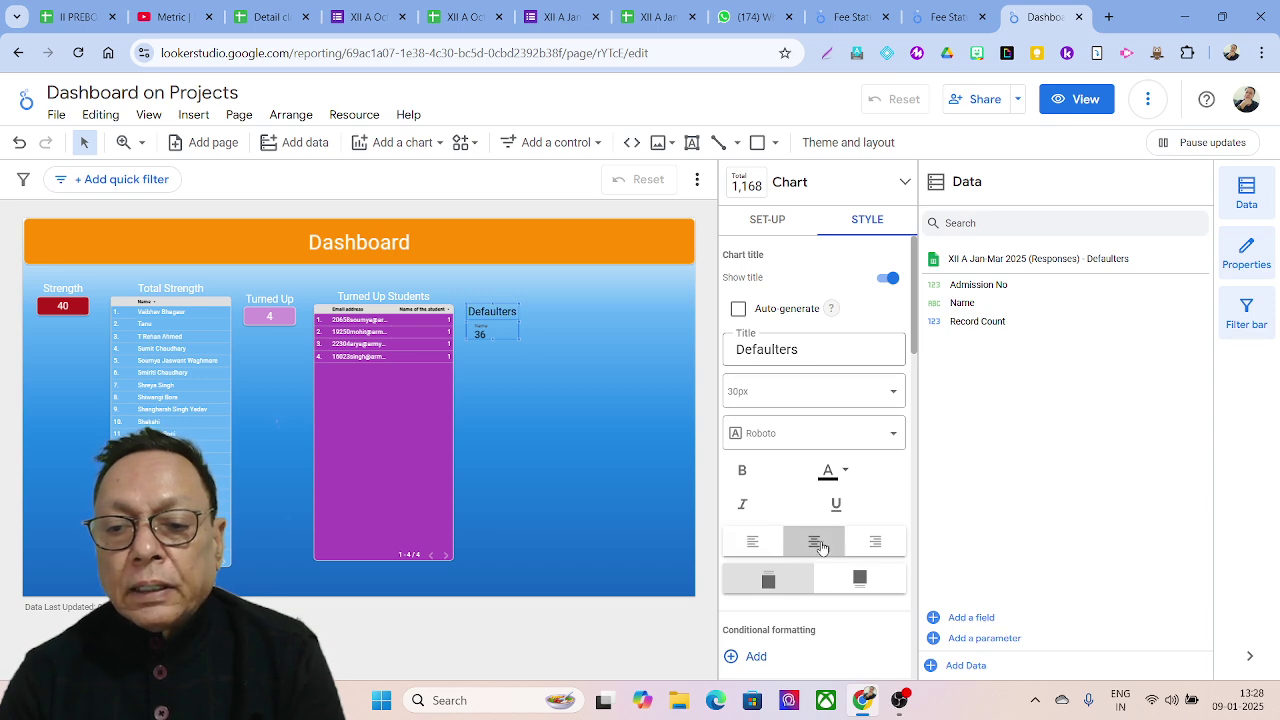
- Set the Defaulters scorecard's label text colour to white
{"action": "left_click_drag", "start_coordinate": [912, 347], "coordinate": [917, 492]}
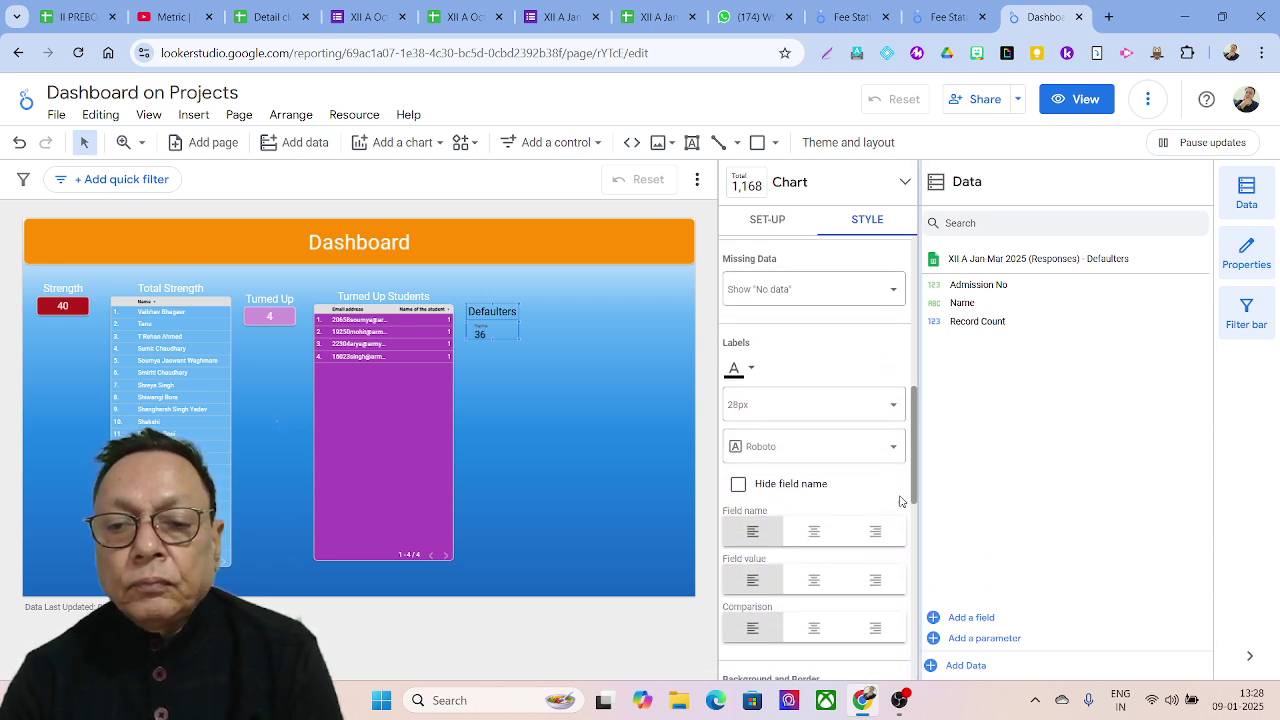
{"action": "left_click", "coordinate": [736, 369]}
{"action": "left_click", "coordinate": [984, 418]}
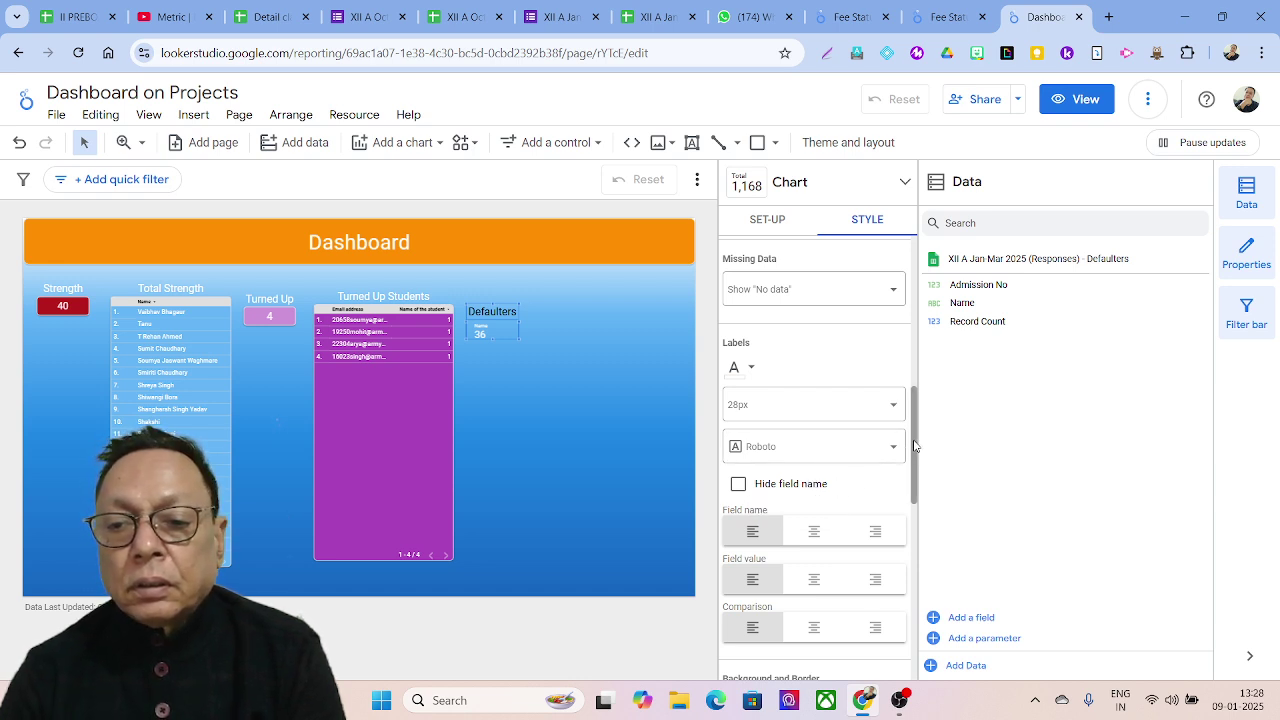
- Set the Defaulters scorecard's title text colour to white
{"action": "left_click_drag", "start_coordinate": [913, 444], "coordinate": [897, 300]}
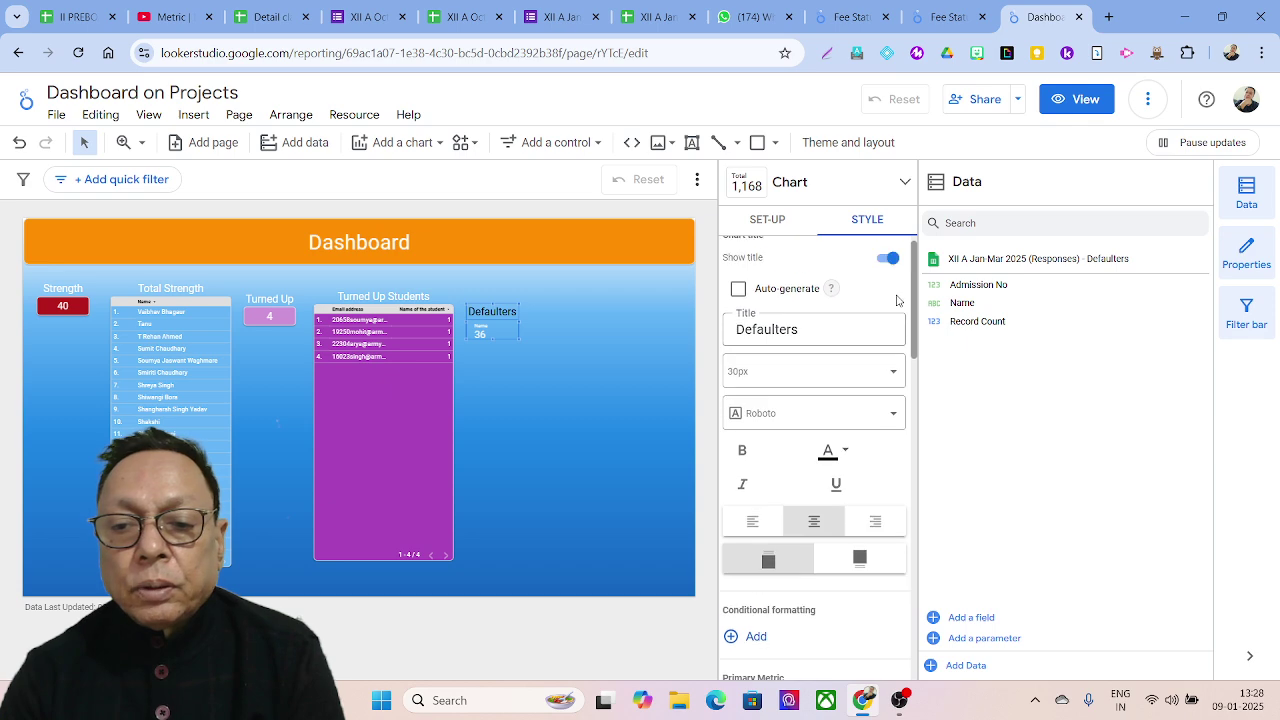
{"action": "left_click", "coordinate": [840, 449]}
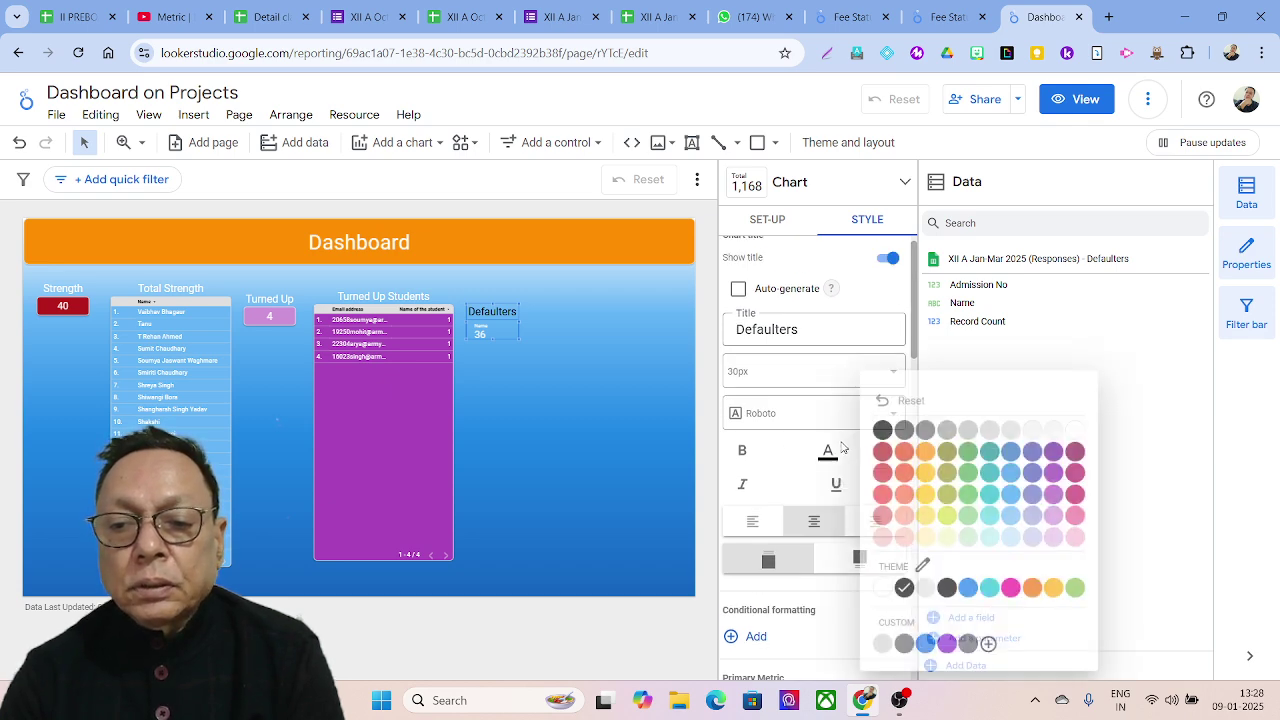
{"action": "left_click", "coordinate": [1076, 430]}
- Hide the field name on the Defaulters scorecard and centre its field value
{"action": "left_click_drag", "start_coordinate": [915, 335], "coordinate": [905, 495]}
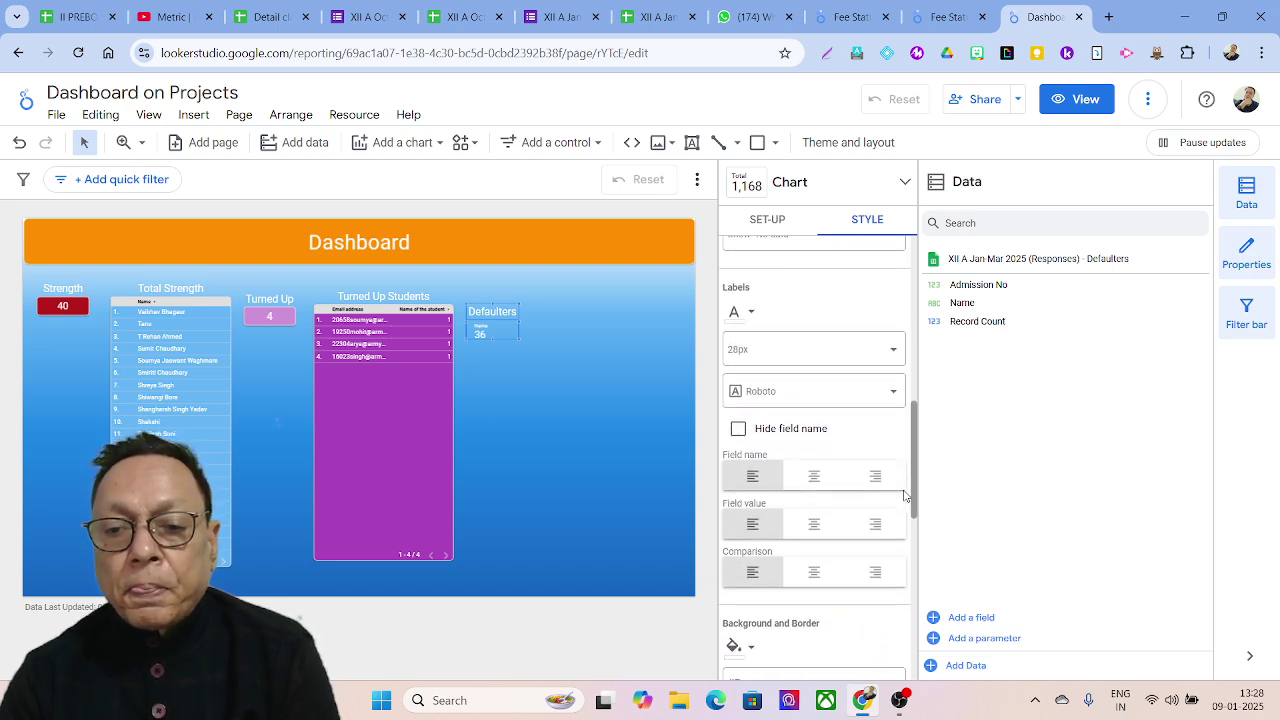
{"action": "left_click", "coordinate": [738, 429]}
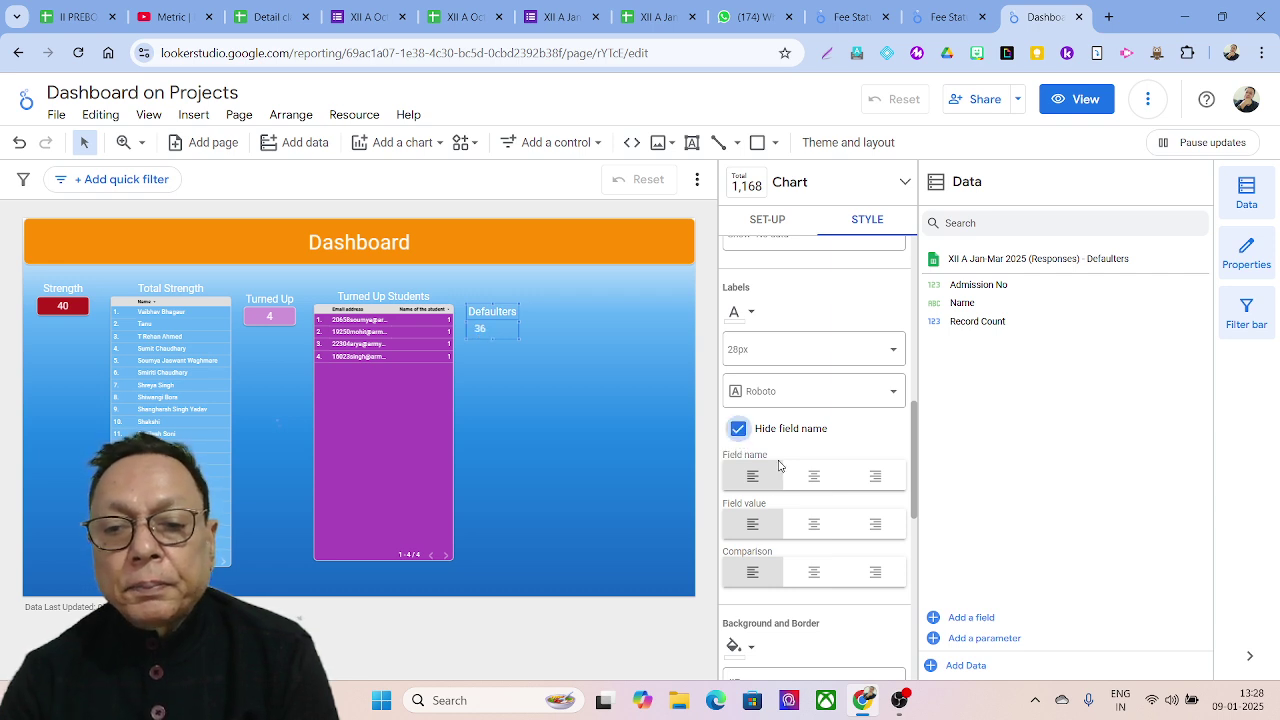
{"action": "left_click", "coordinate": [813, 525]}
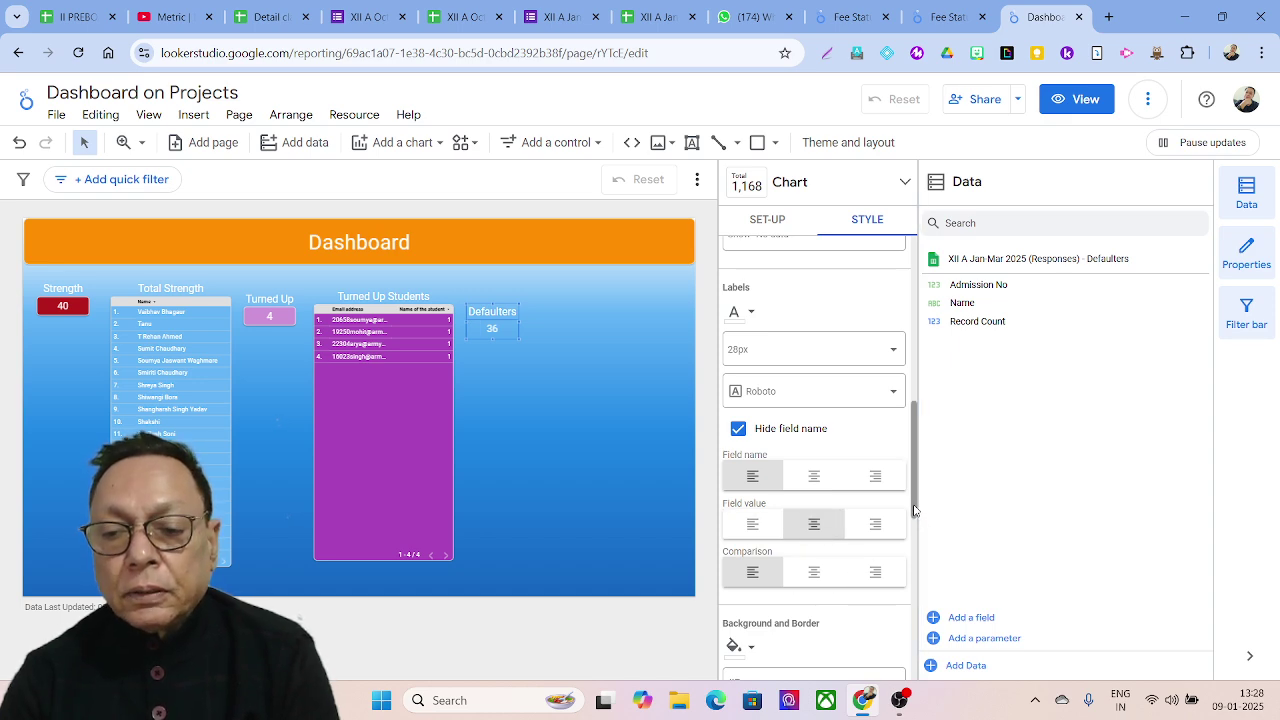
- Give the Defaulters scorecard a light yellow background and change its label text colour to dark blue
{"action": "scroll", "coordinate": [913, 510], "scroll_direction": "down", "scroll_amount": 3}
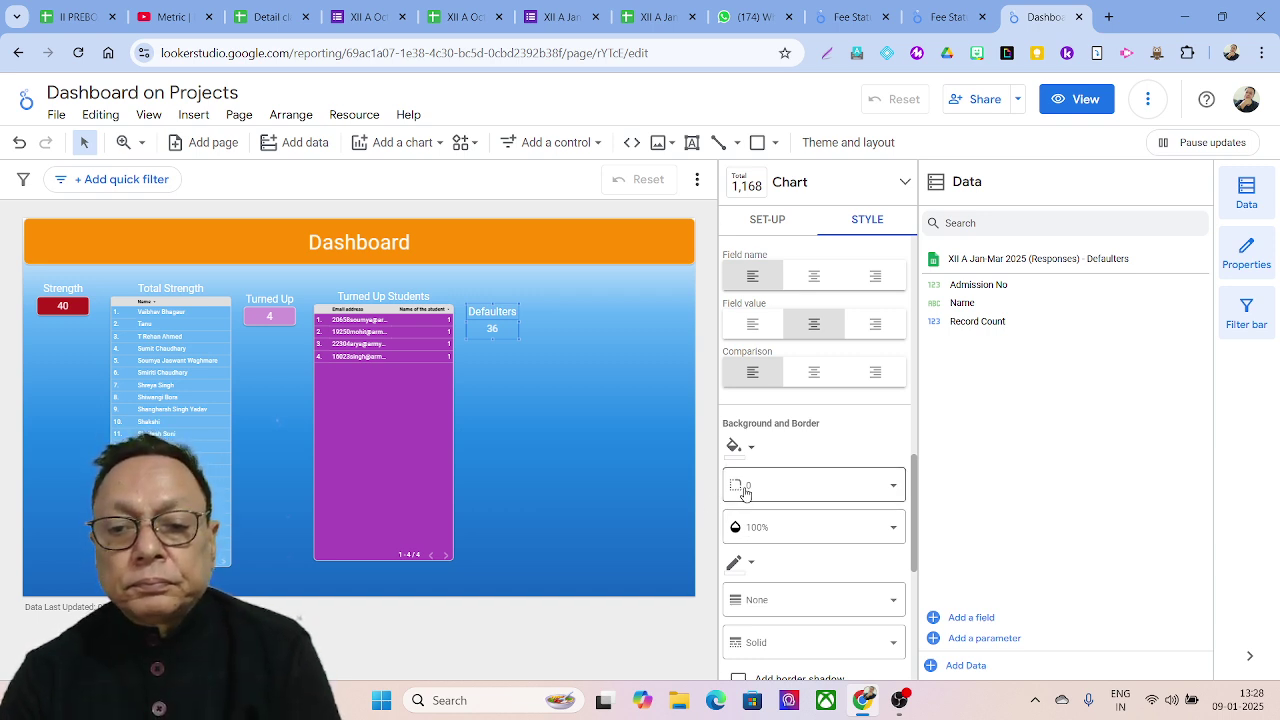
{"action": "left_click", "coordinate": [737, 447]}
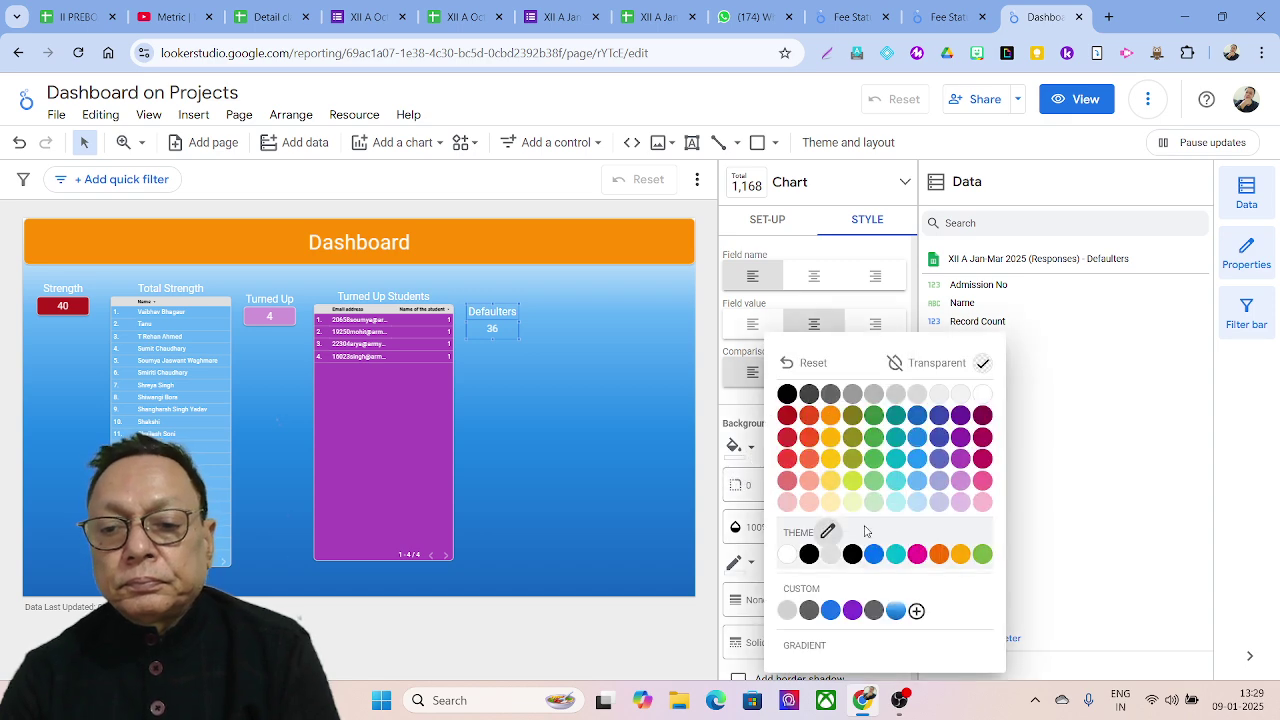
{"action": "left_click", "coordinate": [829, 506]}
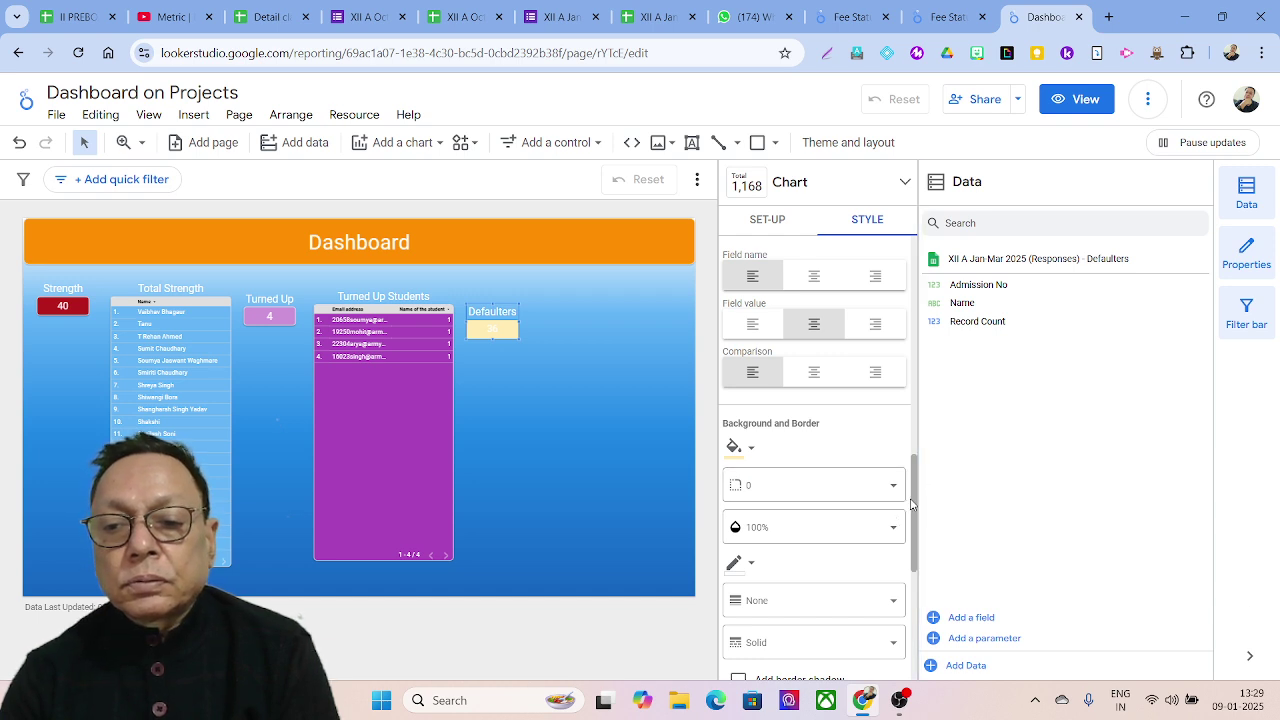
{"action": "left_click_drag", "start_coordinate": [915, 500], "coordinate": [910, 427]}
{"action": "scroll", "coordinate": [910, 427], "scroll_direction": "up", "scroll_amount": 1}
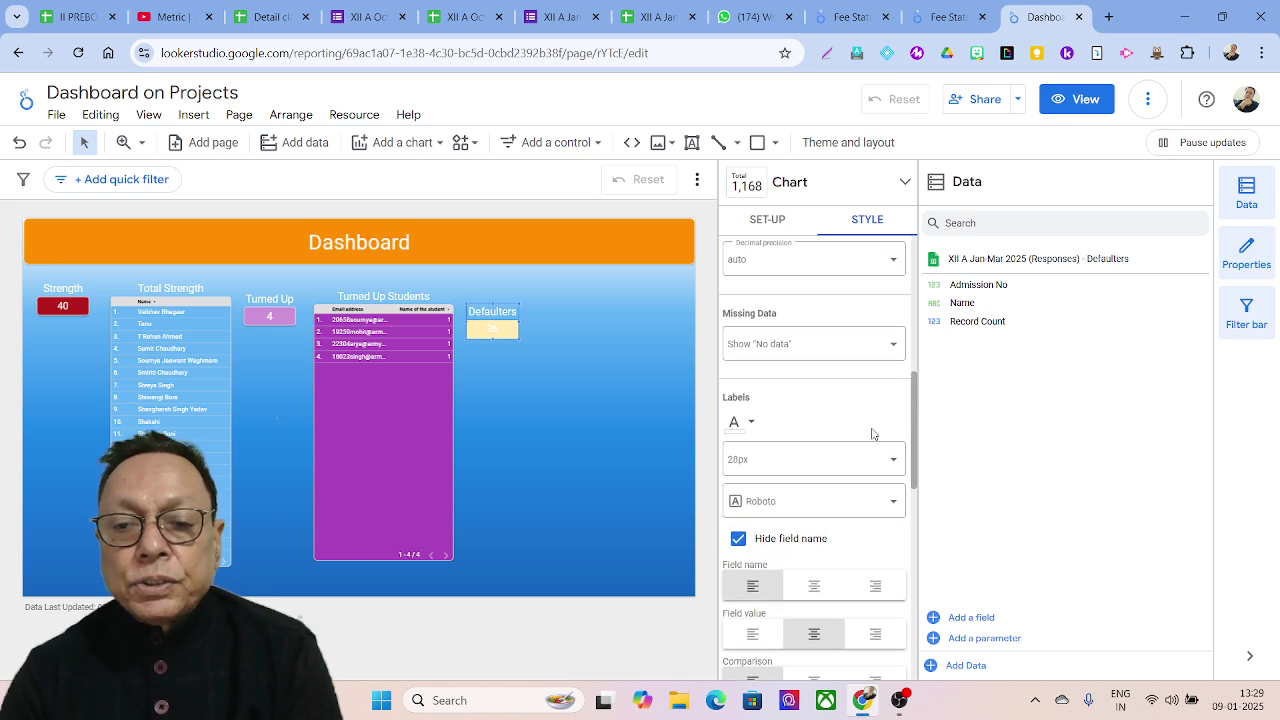
{"action": "left_click", "coordinate": [749, 423]}
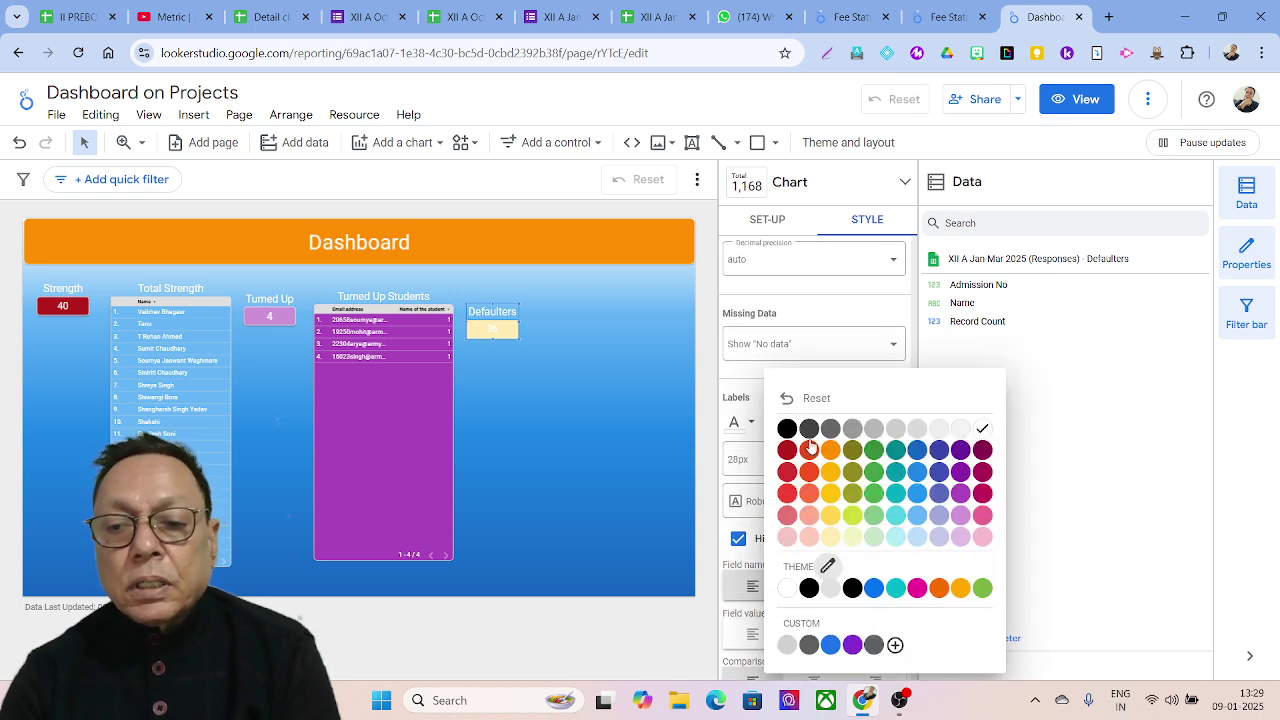
{"action": "left_click", "coordinate": [918, 455]}
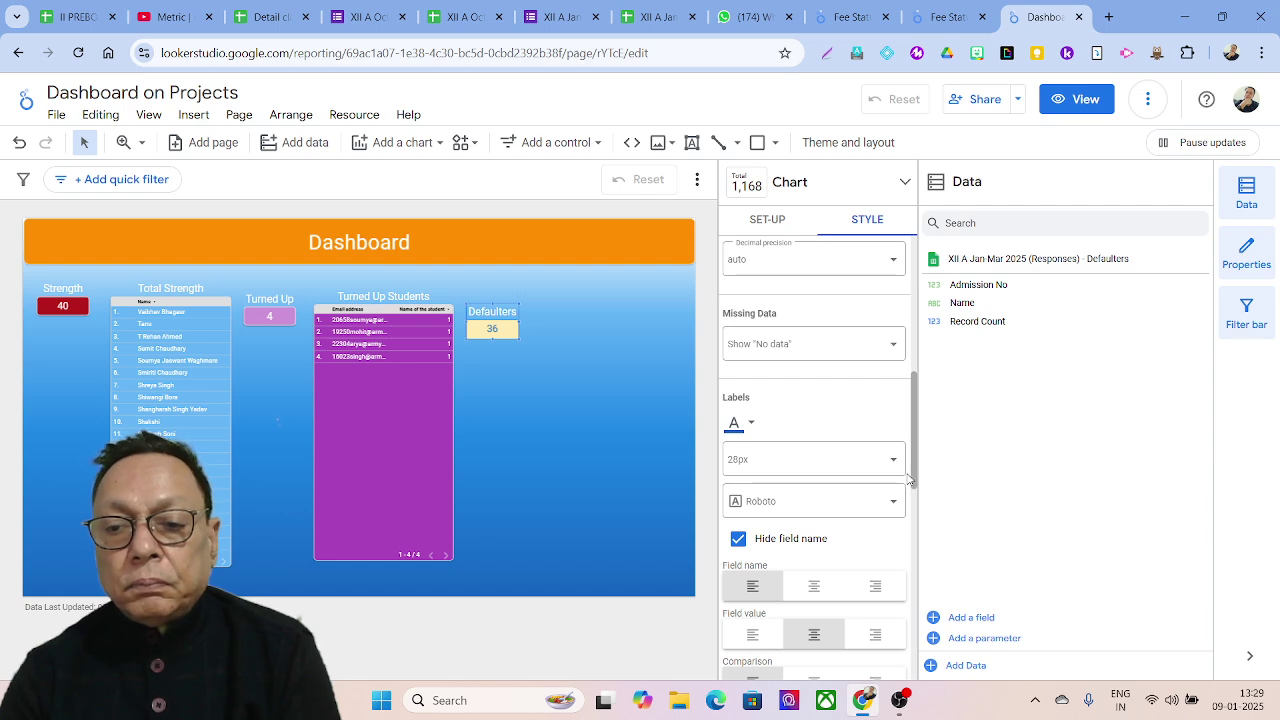
- Give the Defaulters scorecard a border radius of 10 and a white border colour
{"action": "left_click_drag", "start_coordinate": [916, 470], "coordinate": [917, 550]}
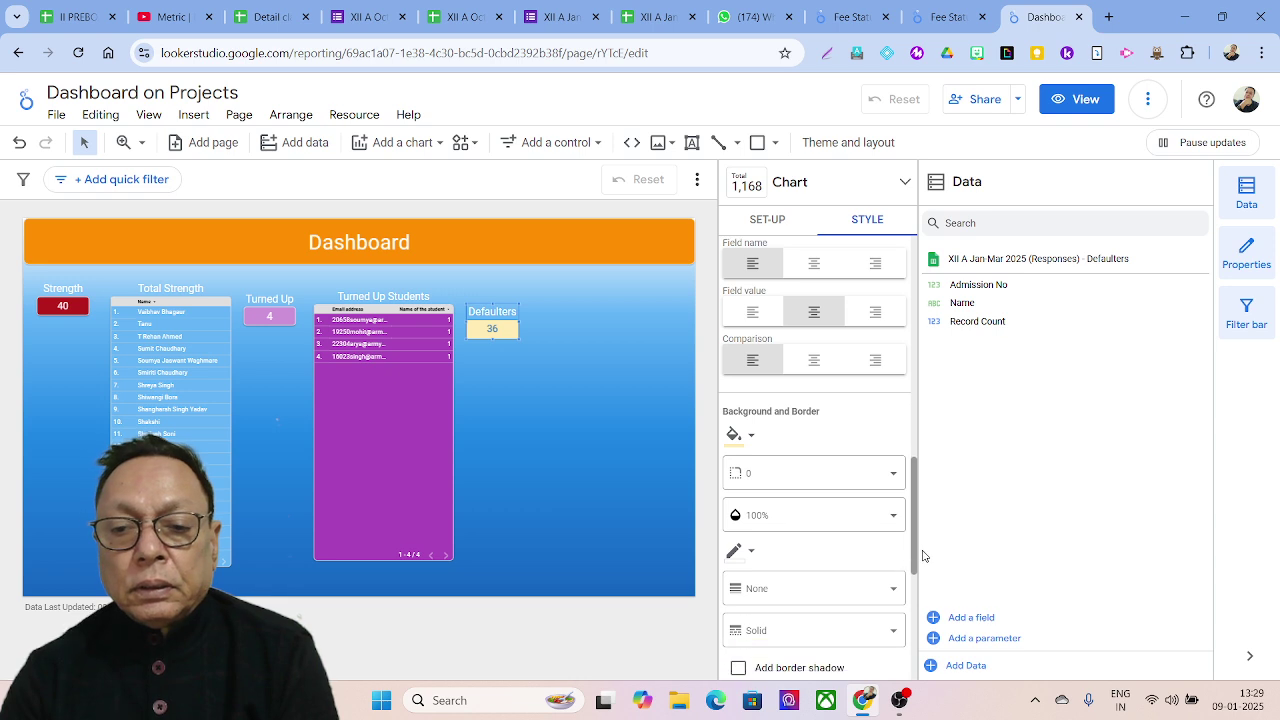
{"action": "left_click", "coordinate": [866, 475]}
{"action": "scroll", "coordinate": [783, 410], "scroll_direction": "down", "scroll_amount": 2}
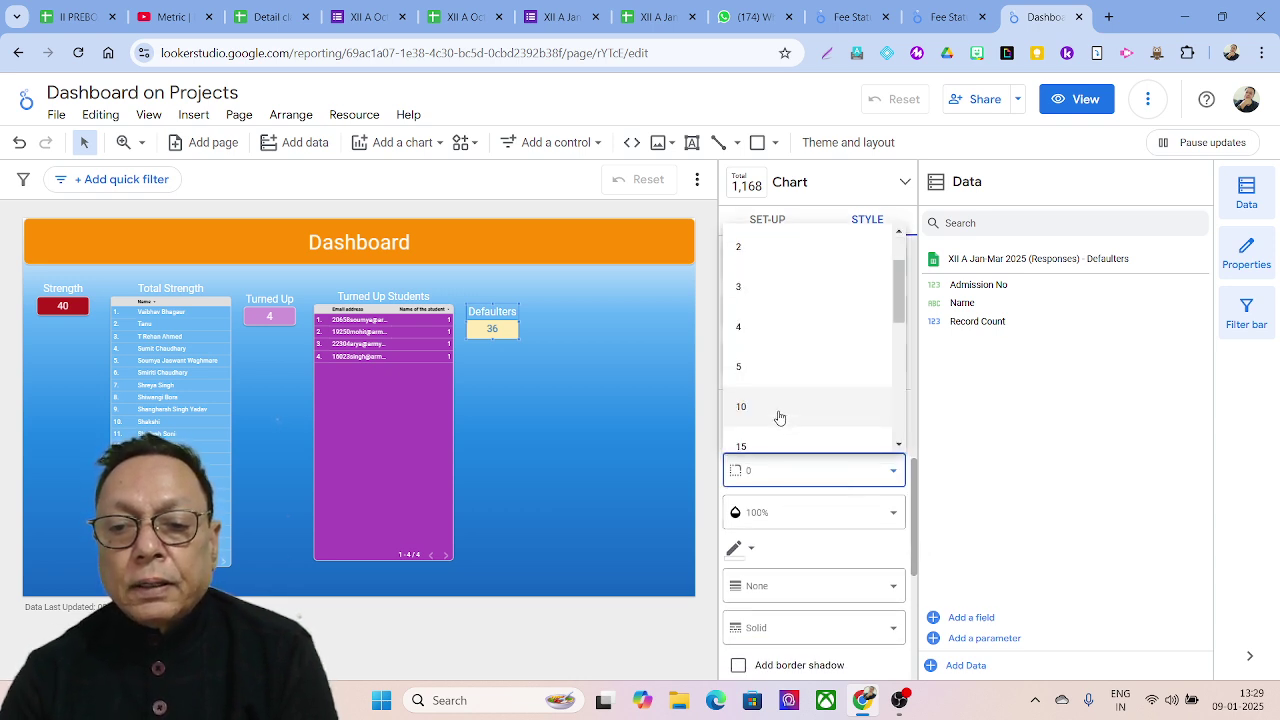
{"action": "left_click", "coordinate": [777, 408]}
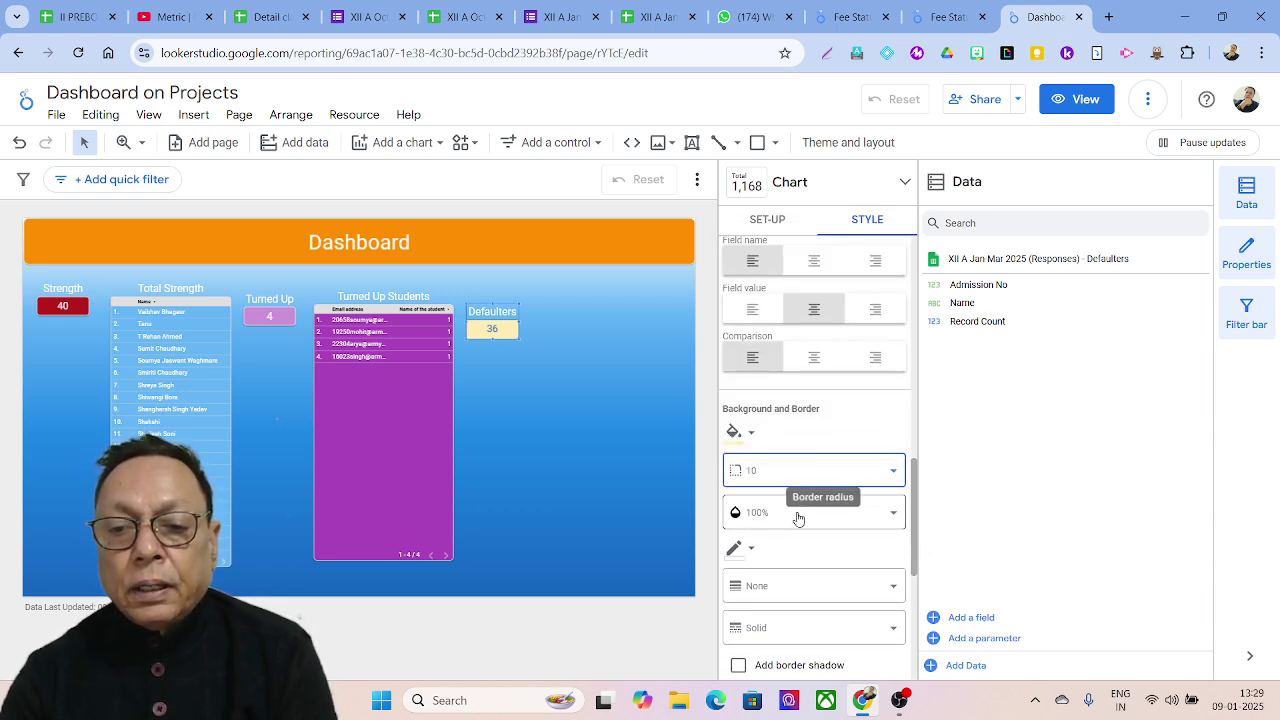
{"action": "left_click", "coordinate": [751, 555]}
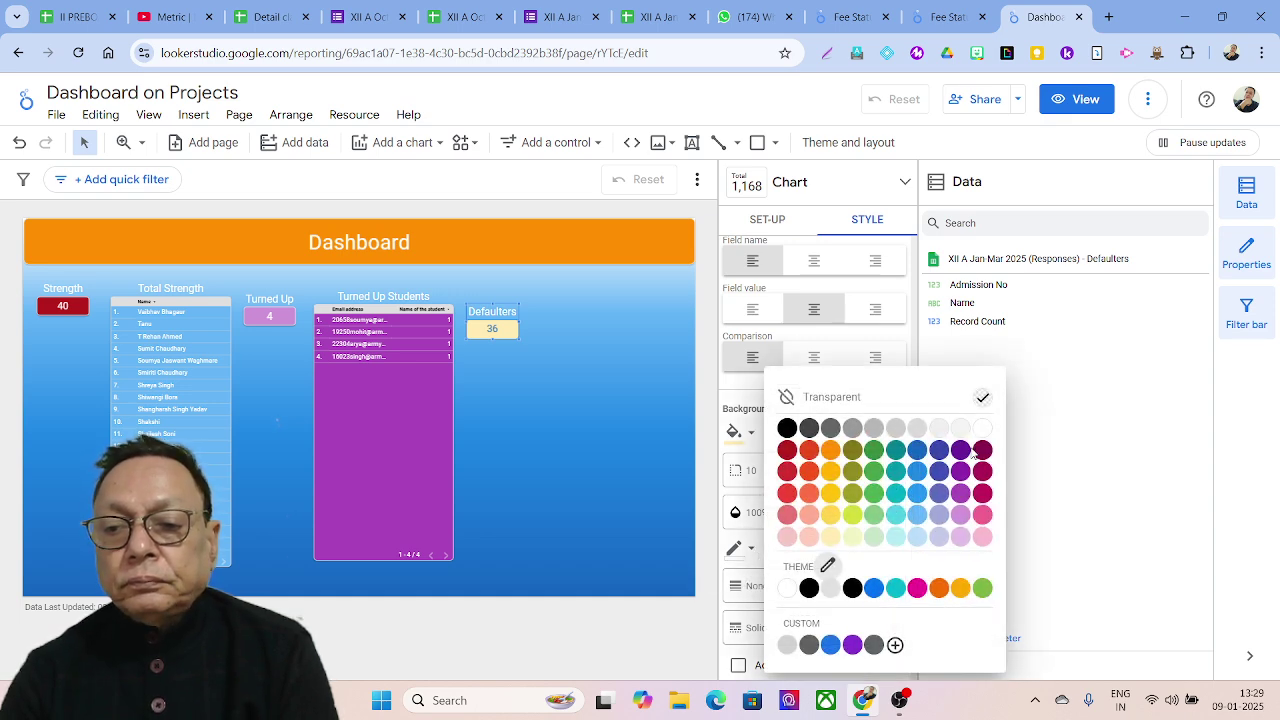
{"action": "left_click", "coordinate": [985, 432]}
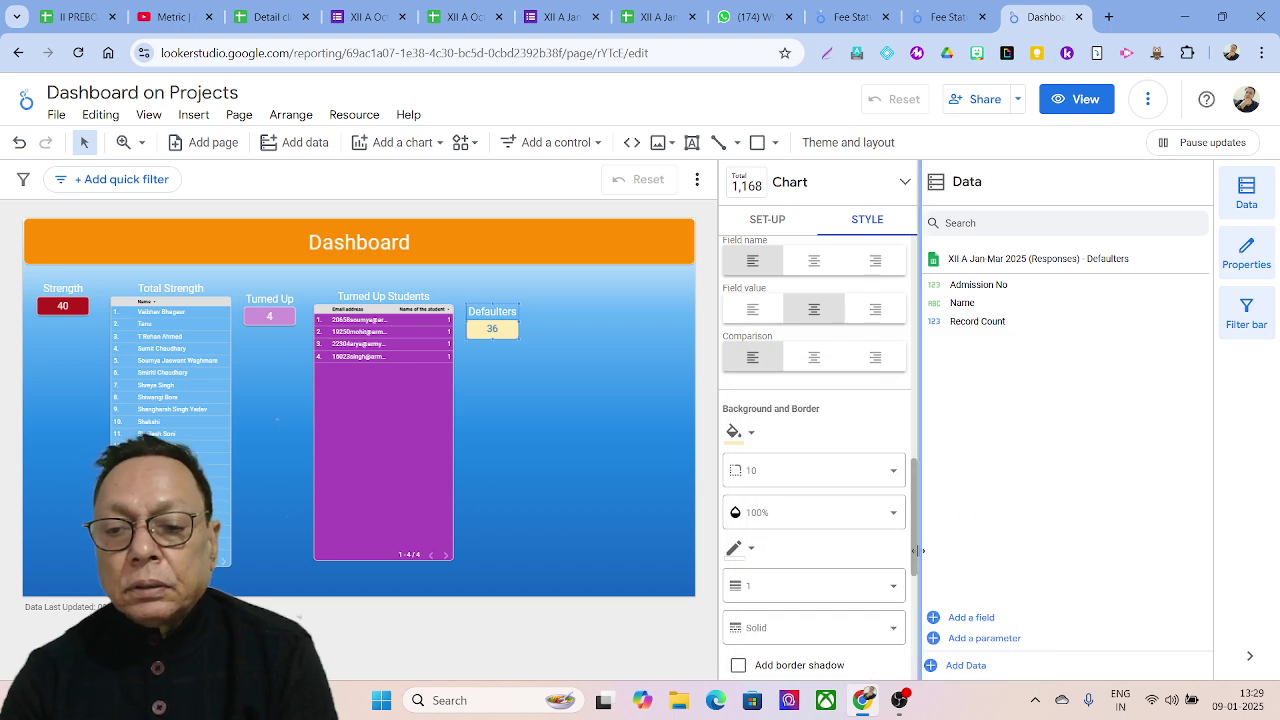
{"action": "left_click_drag", "start_coordinate": [915, 566], "coordinate": [915, 578]}
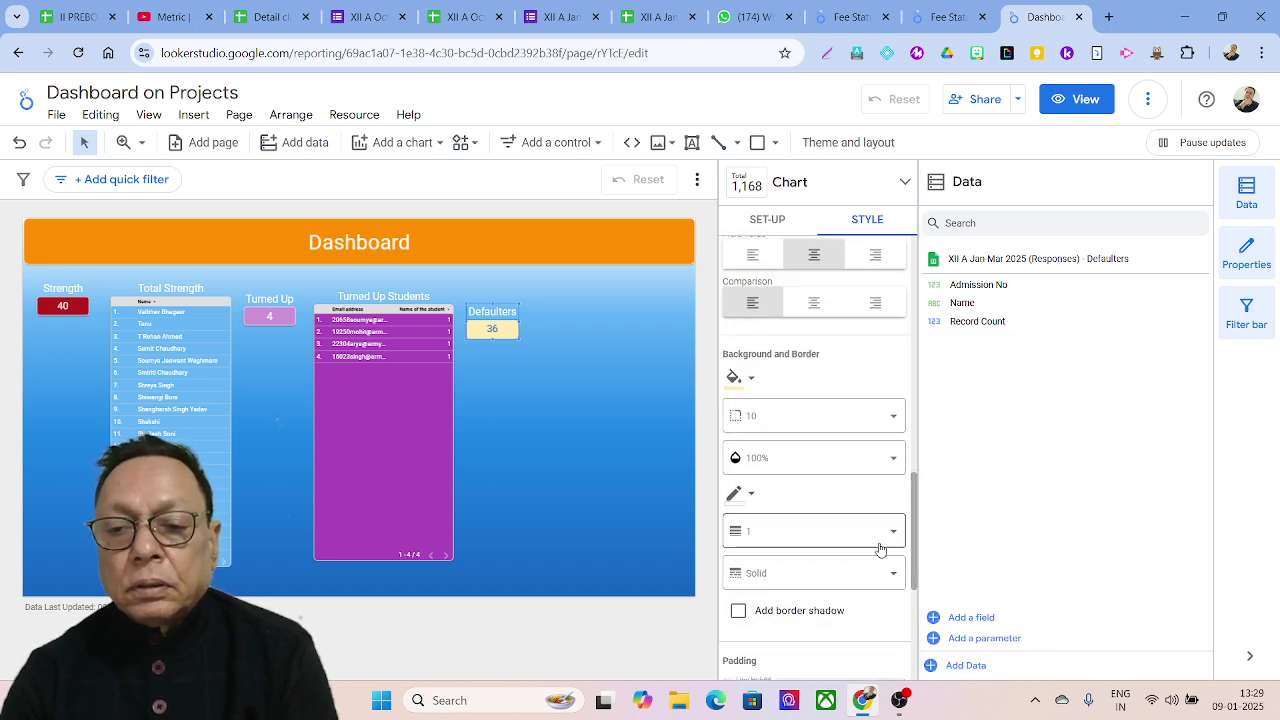
- Set the Defaulters scorecard's border weight to 2 and add a border shadow
{"action": "left_click", "coordinate": [830, 531]}
{"action": "left_click", "coordinate": [760, 397]}
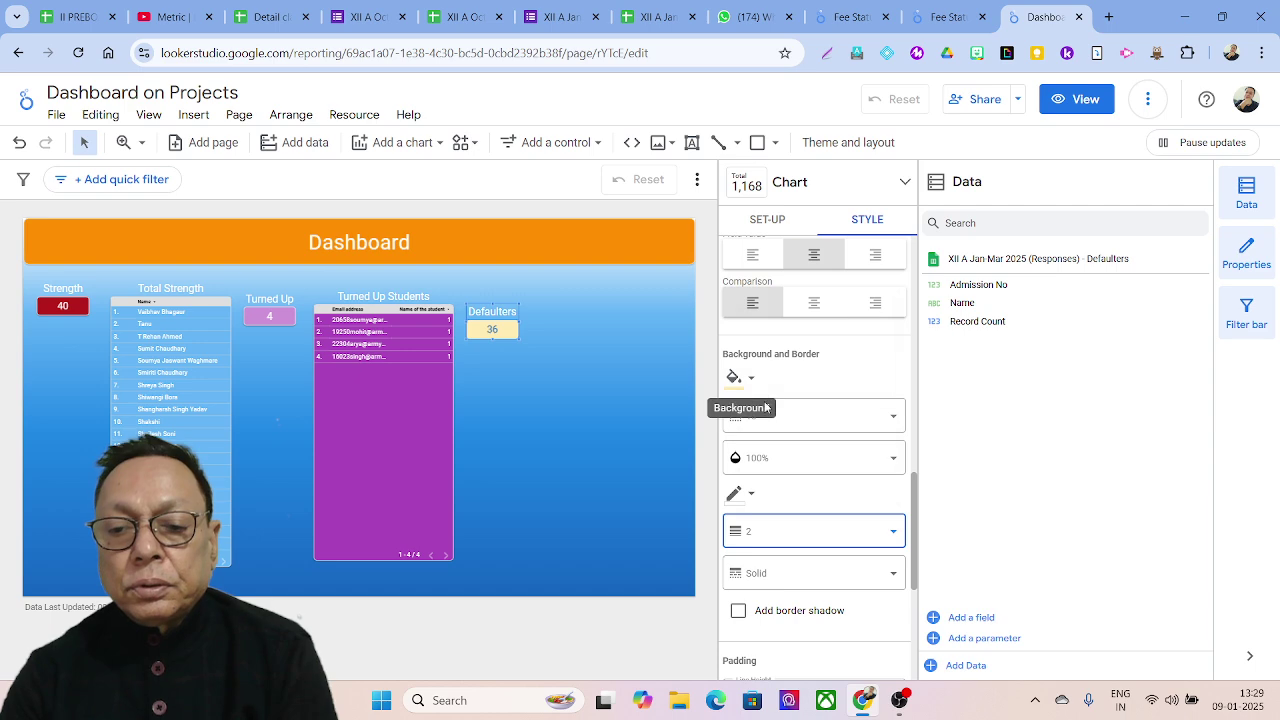
{"action": "left_click", "coordinate": [830, 612]}
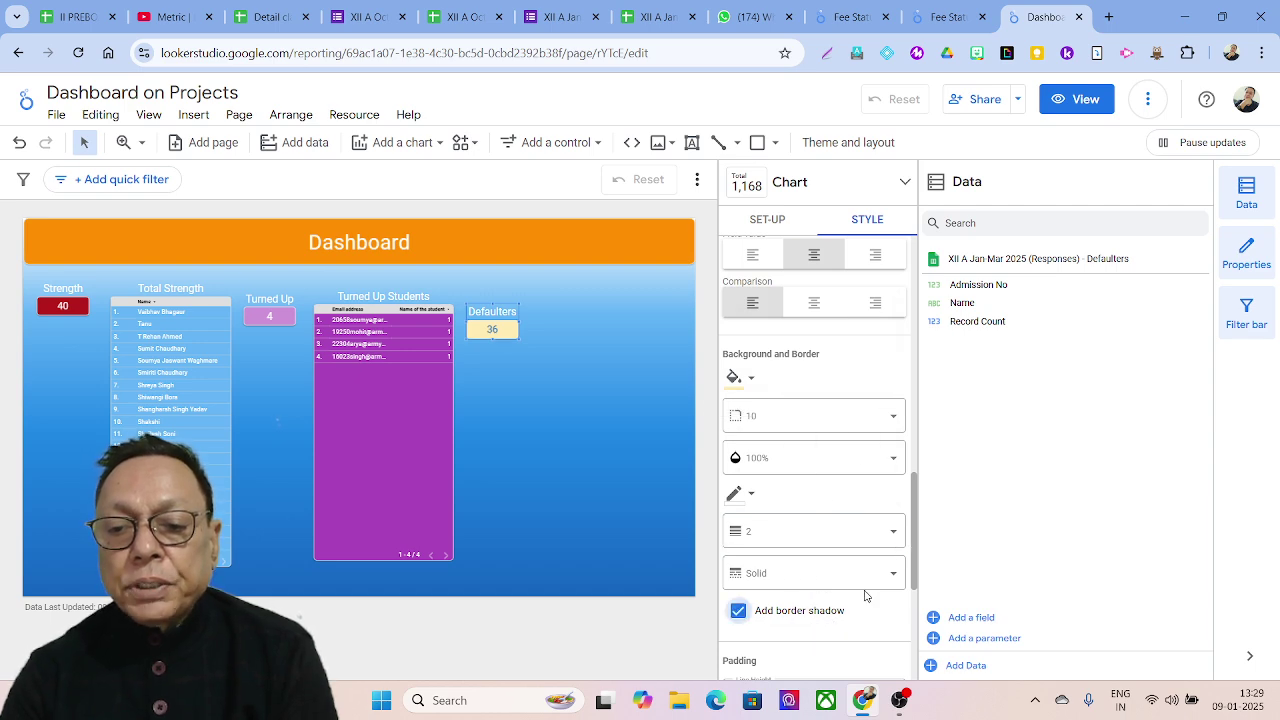
{"action": "scroll", "coordinate": [915, 565], "scroll_direction": "down", "scroll_amount": 1}
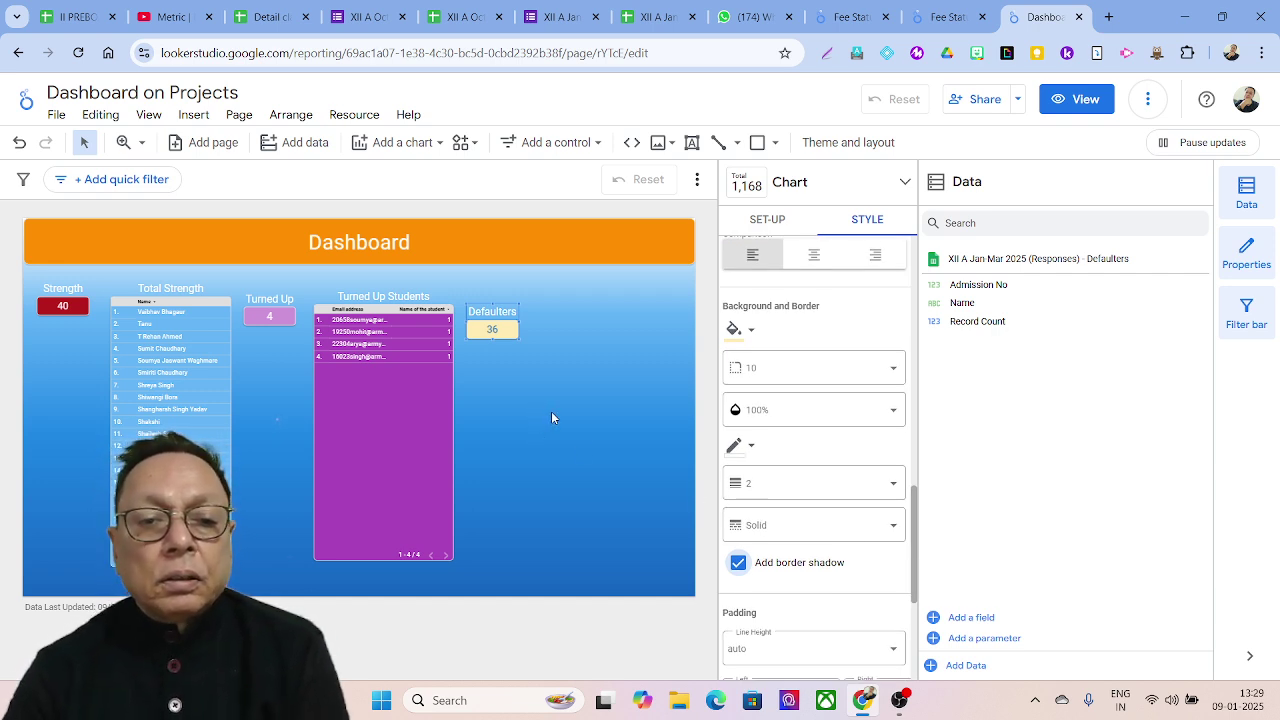
- Insert a table chart beside the Defaulters scorecard and sort it by Name in ascending order
{"action": "left_click", "coordinate": [405, 148]}
{"action": "left_click", "coordinate": [375, 207]}
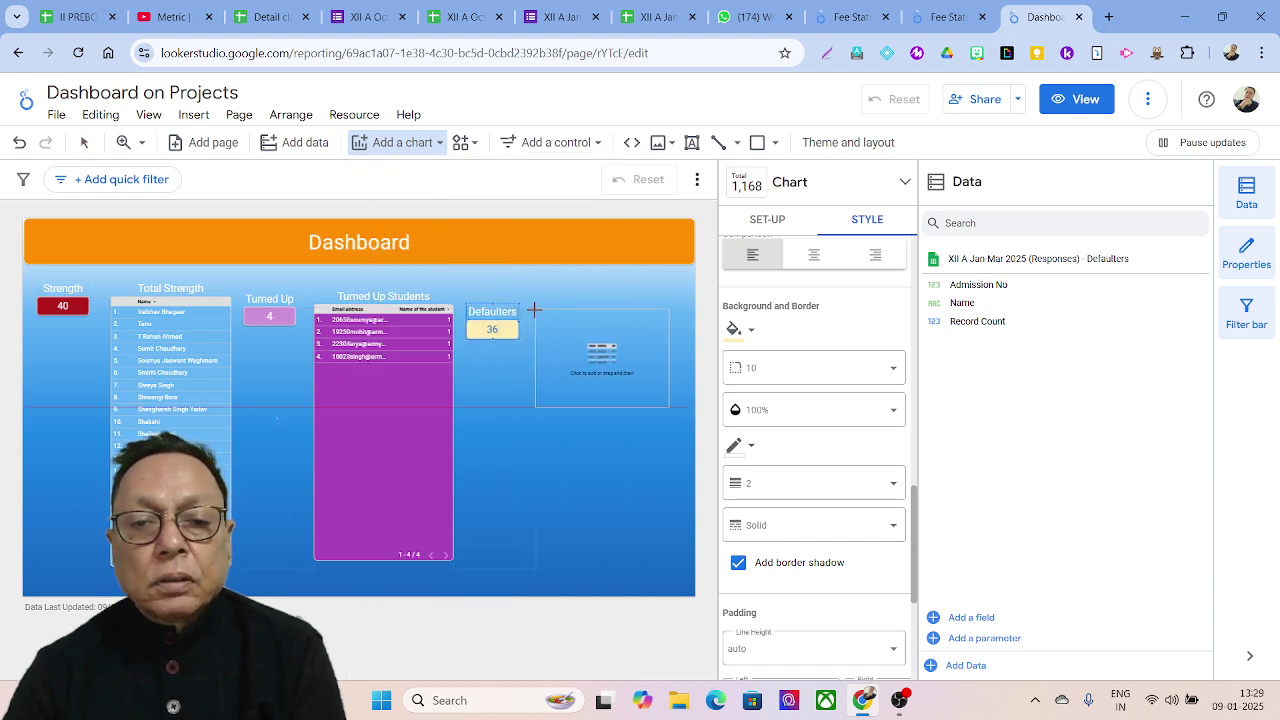
{"action": "left_click", "coordinate": [533, 306]}
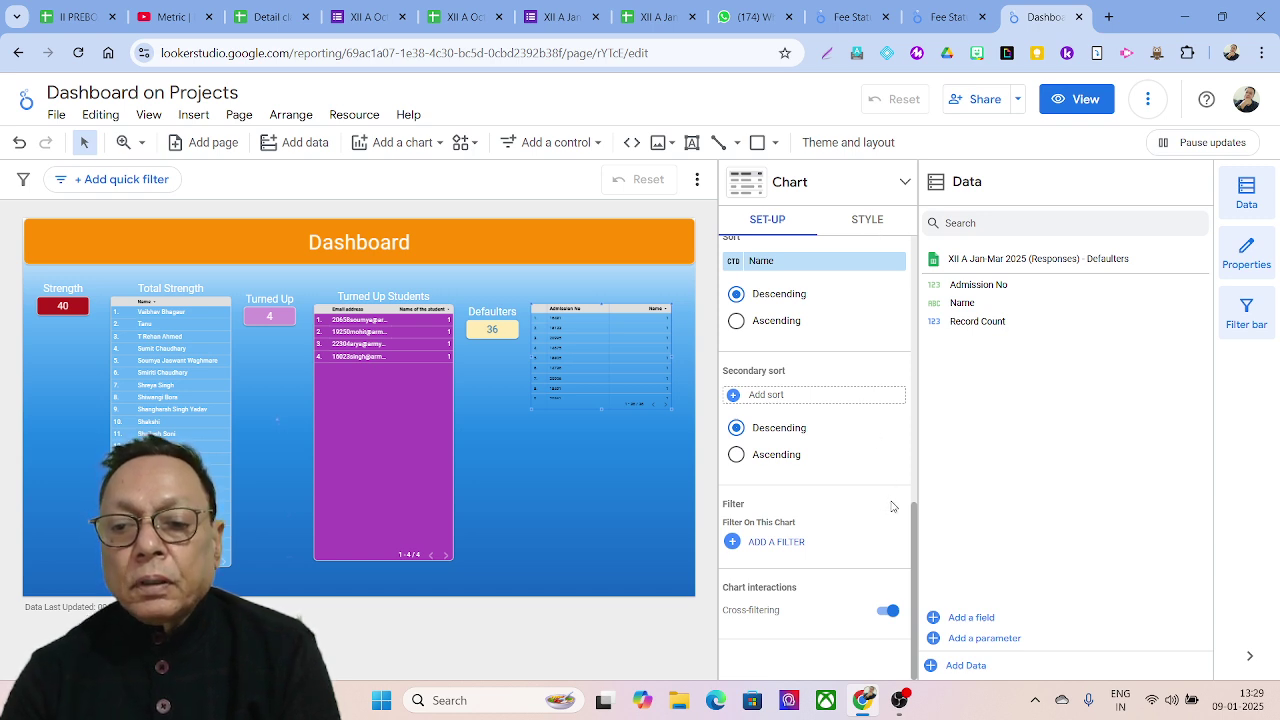
{"action": "left_click", "coordinate": [786, 325]}
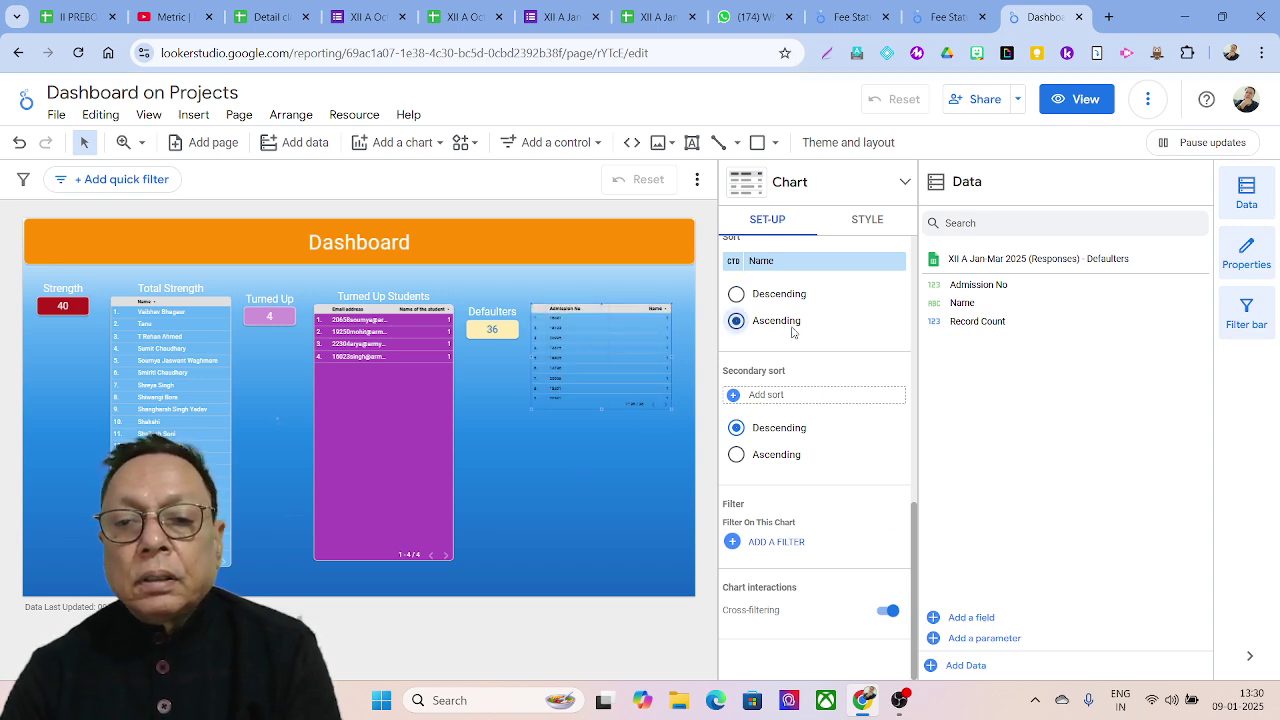
- Replace the new table's Admission No dimension with Name and stretch the table down level with the Turned Up Students table
{"action": "left_click_drag", "start_coordinate": [910, 535], "coordinate": [898, 443]}
{"action": "scroll", "coordinate": [898, 443], "scroll_direction": "up", "scroll_amount": 4}
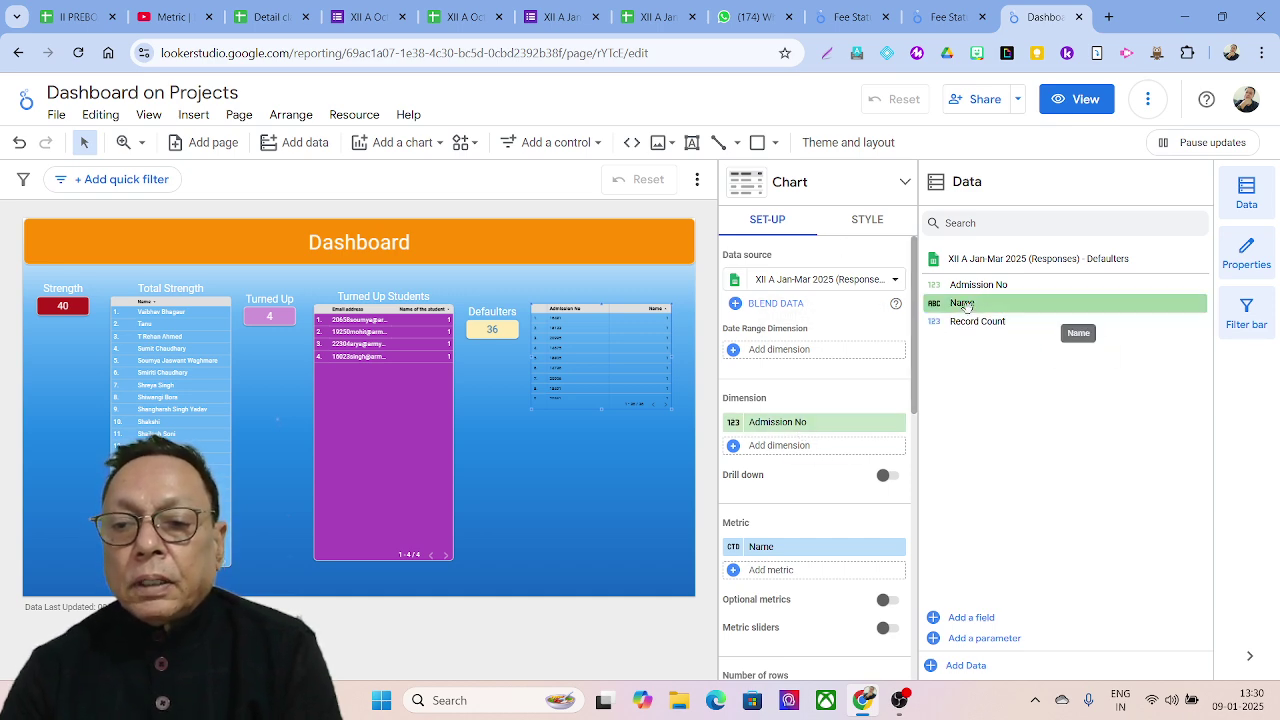
{"action": "left_click_drag", "start_coordinate": [966, 304], "coordinate": [803, 429]}
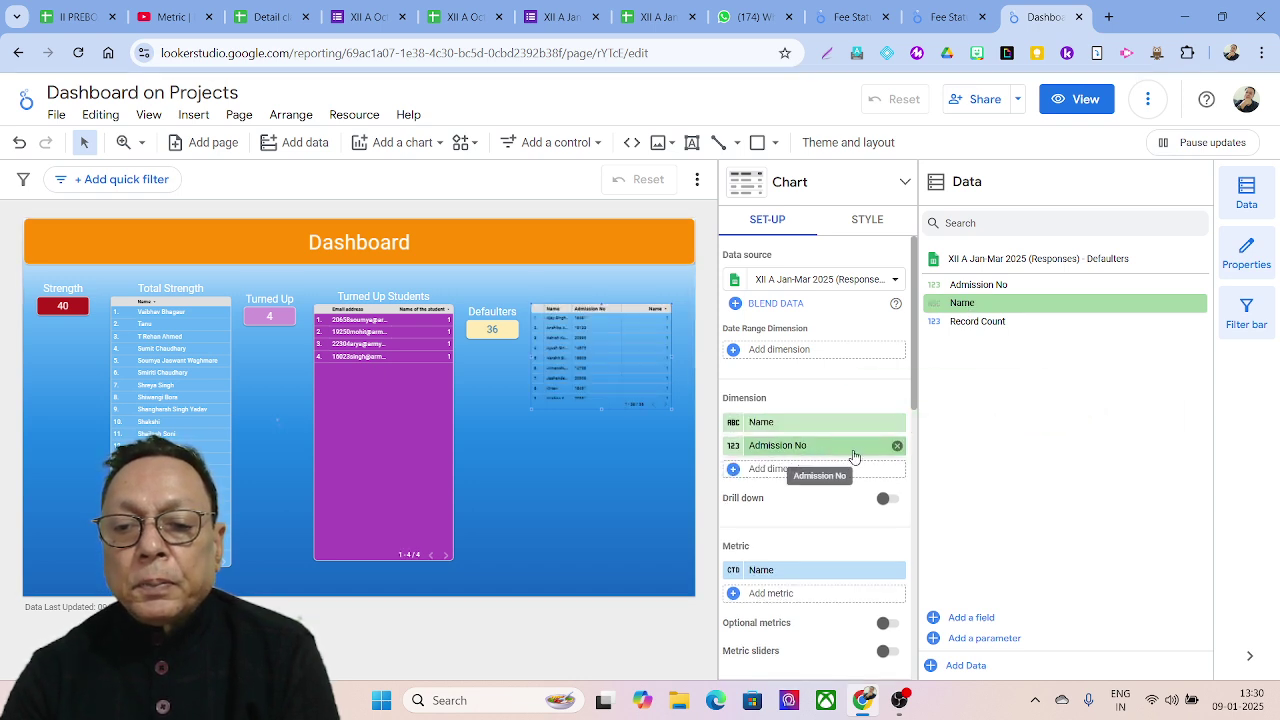
{"action": "left_click", "coordinate": [896, 447]}
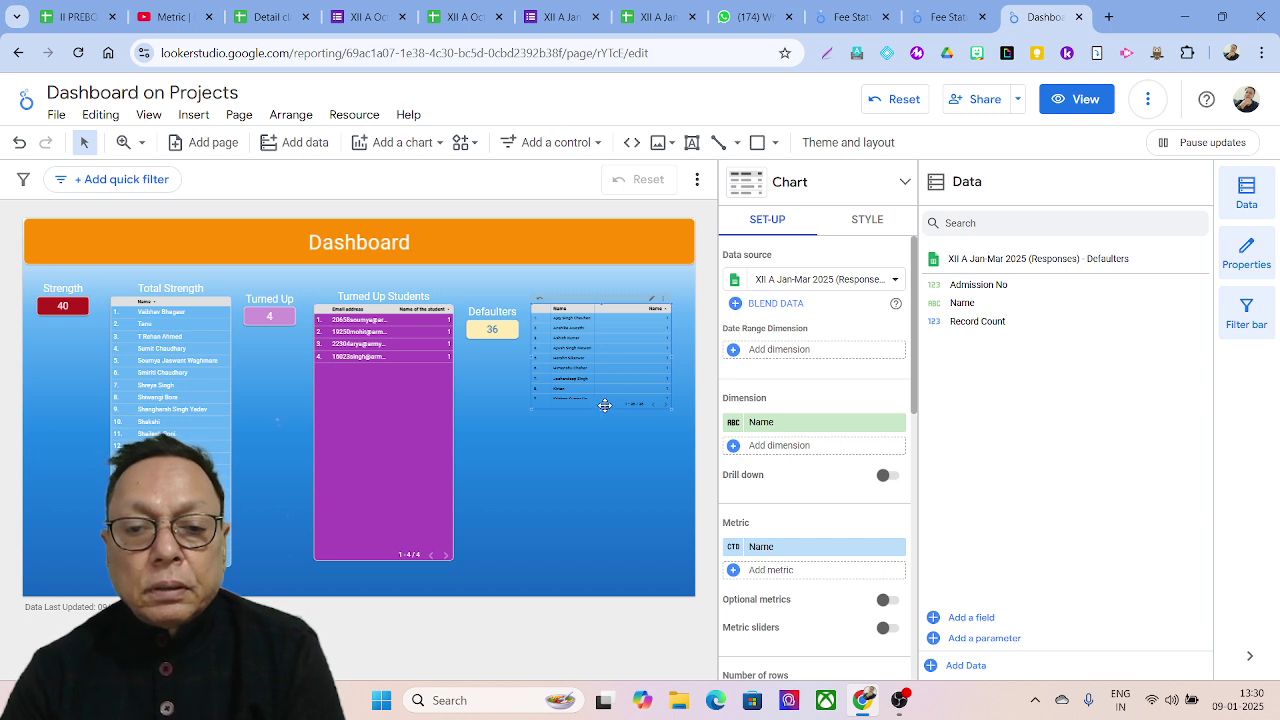
{"action": "left_click_drag", "start_coordinate": [601, 408], "coordinate": [601, 457]}
{"action": "left_click_drag", "start_coordinate": [605, 548], "coordinate": [604, 560]}
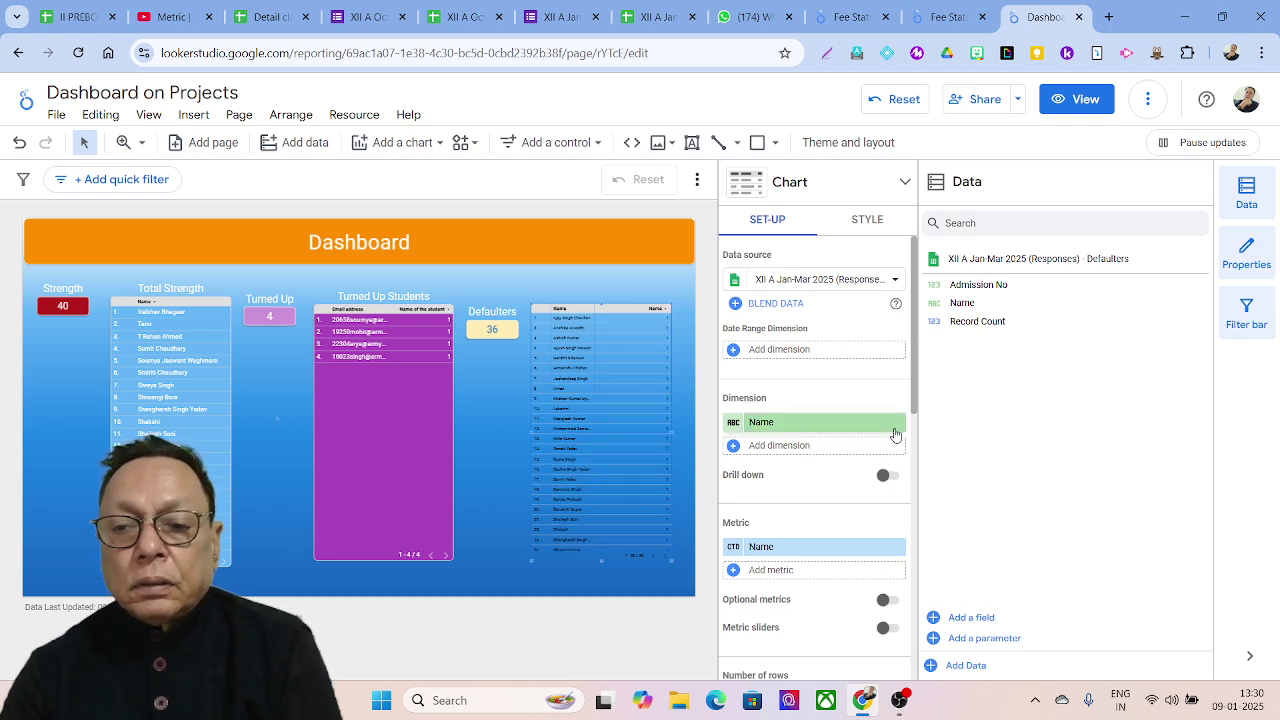
- Remove the Name metric from the defaulters table and narrow its row-number column
{"action": "left_click_drag", "start_coordinate": [912, 396], "coordinate": [913, 548]}
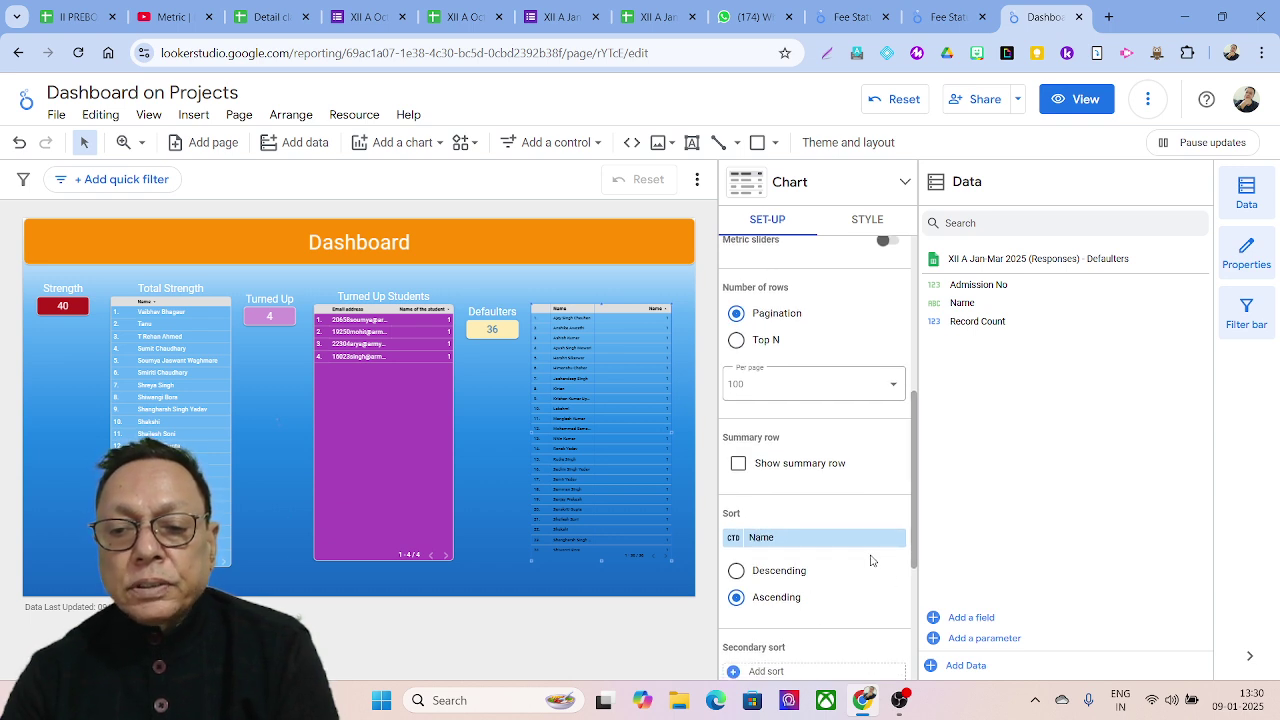
{"action": "left_click_drag", "start_coordinate": [917, 516], "coordinate": [914, 429]}
{"action": "left_click", "coordinate": [897, 381]}
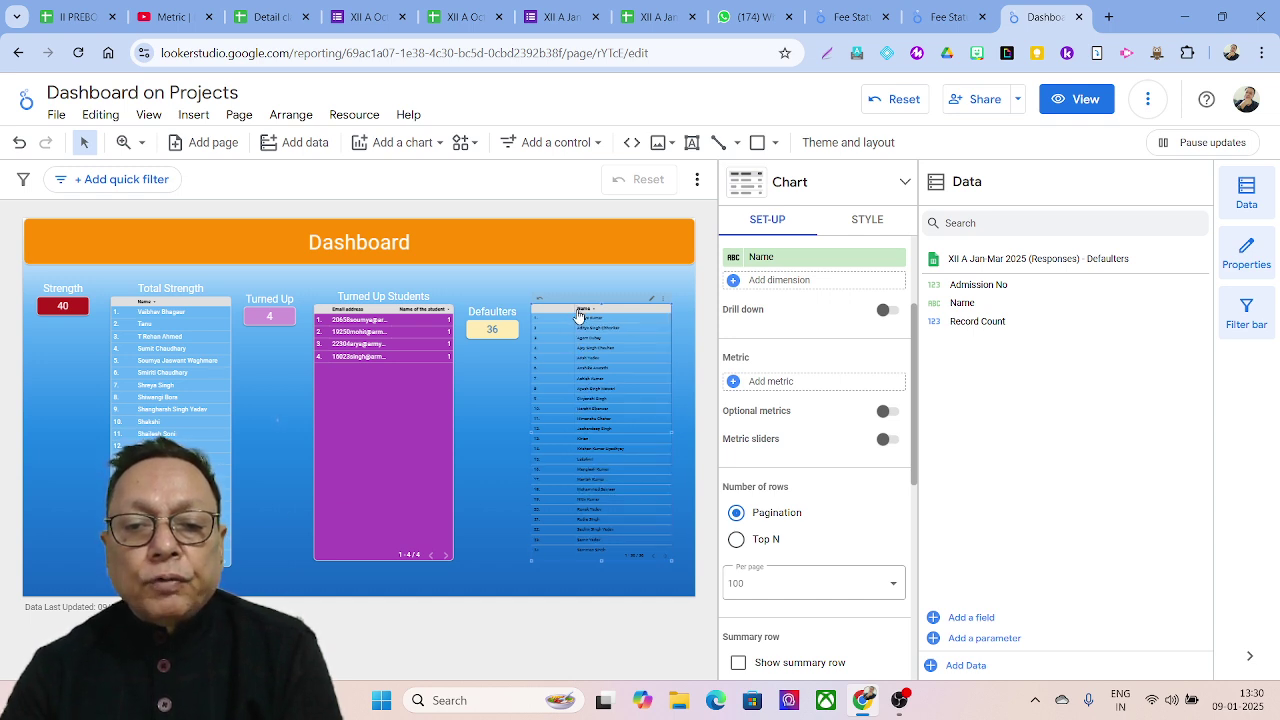
{"action": "left_click_drag", "start_coordinate": [573, 312], "coordinate": [558, 318]}
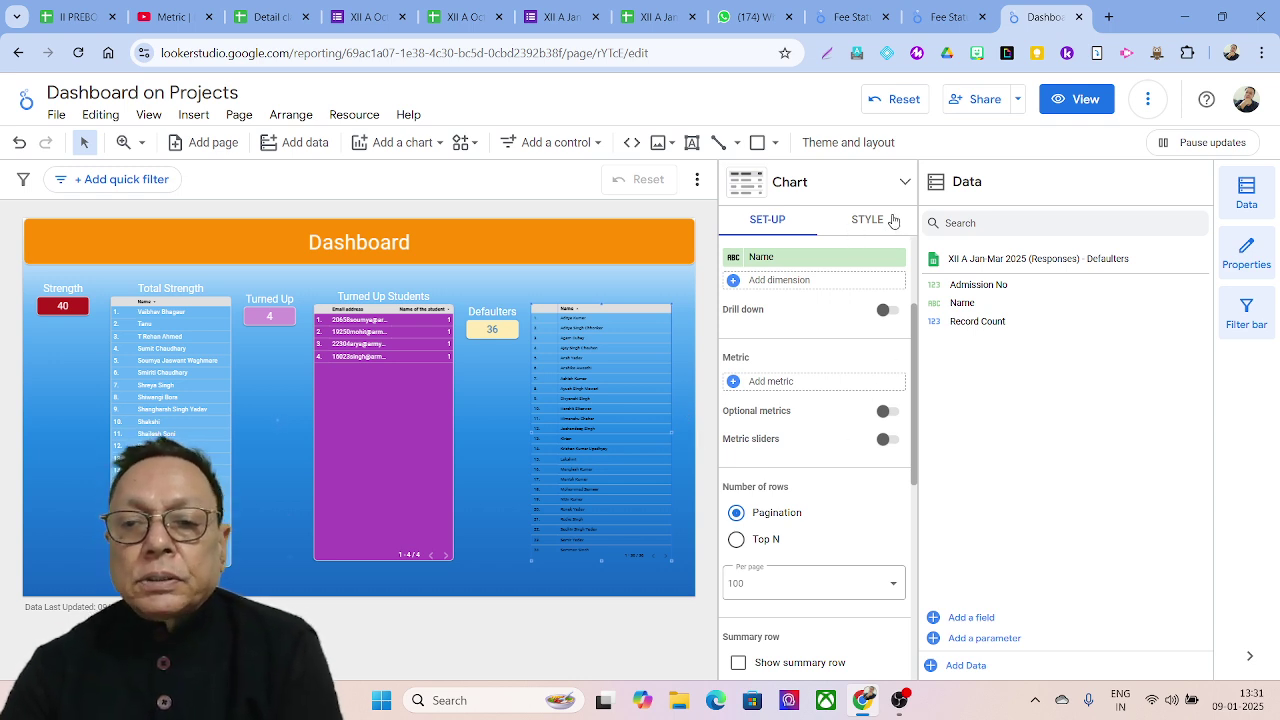
- Show a chart title on the defaulters table and set it to "List of Defaulters"
{"action": "left_click", "coordinate": [893, 220]}
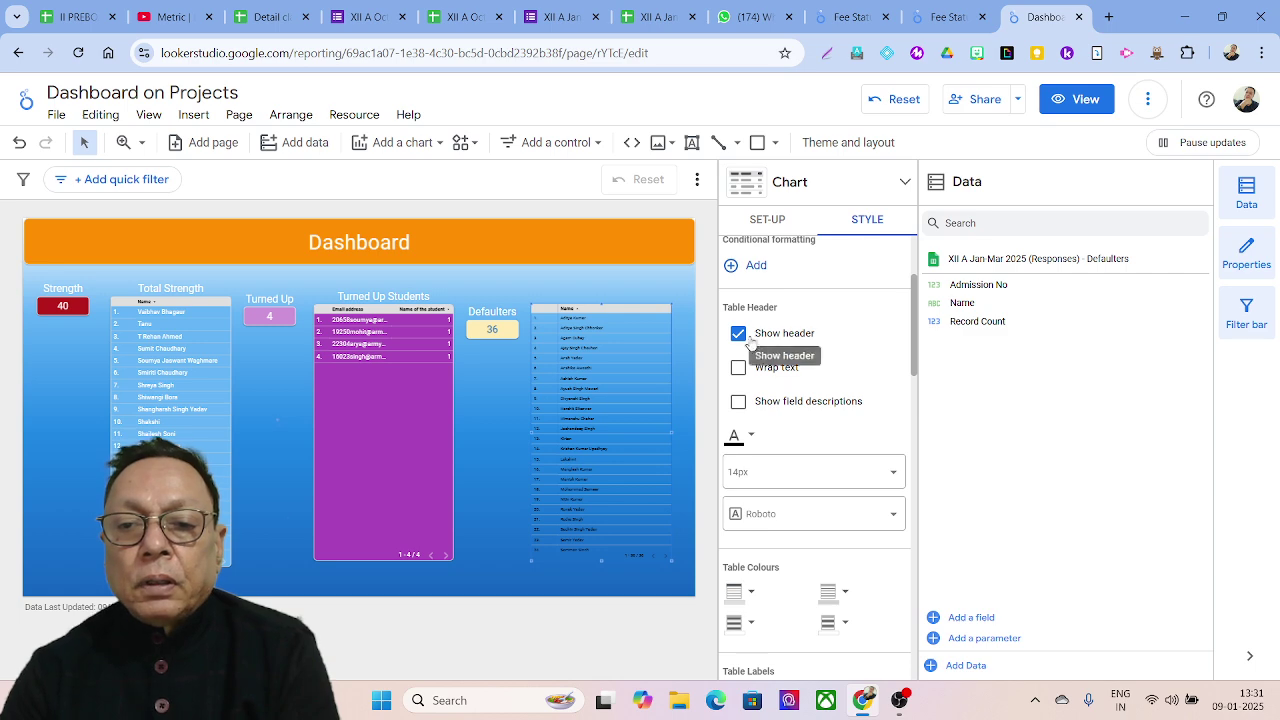
{"action": "scroll", "coordinate": [800, 340], "scroll_direction": "up", "scroll_amount": 2}
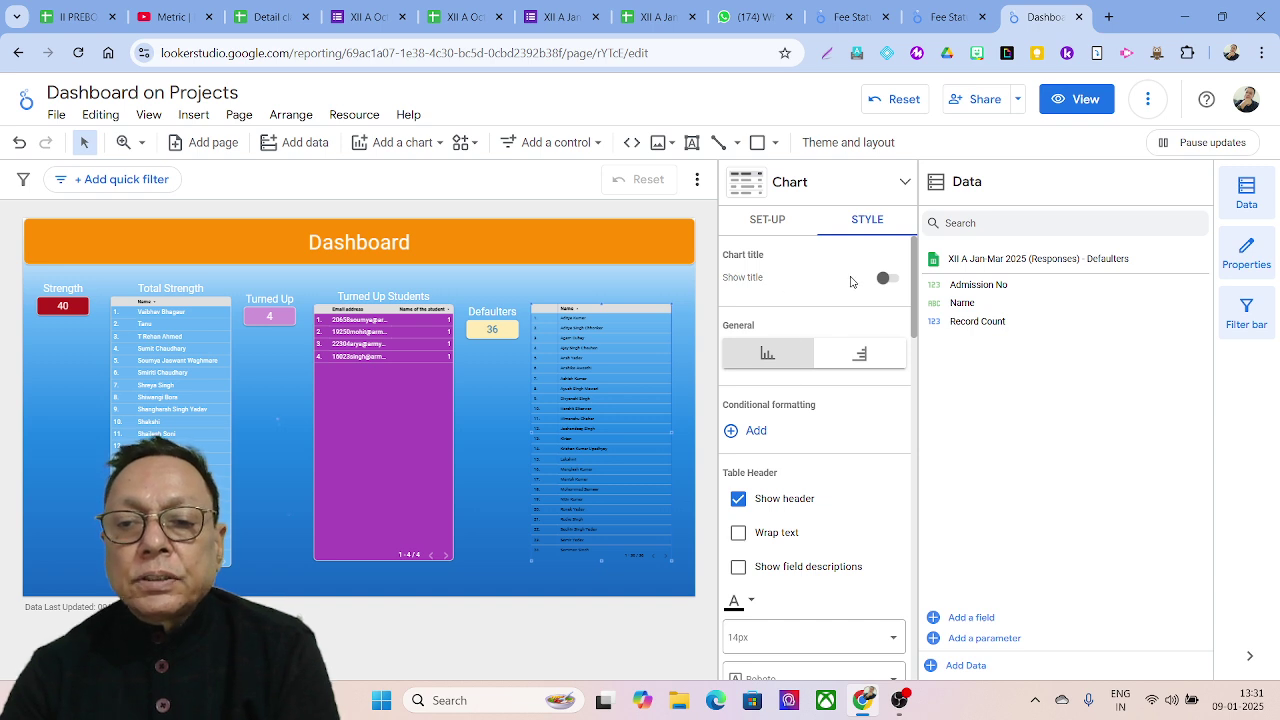
{"action": "left_click", "coordinate": [886, 279]}
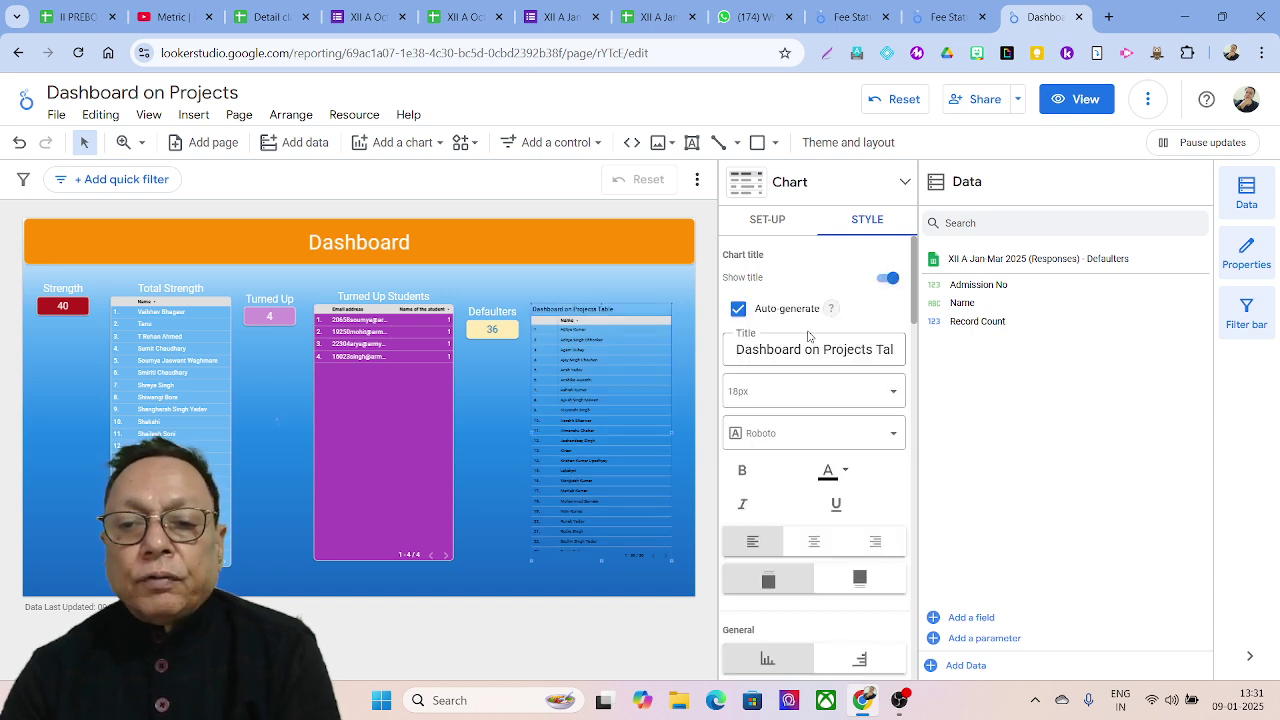
{"action": "left_click_drag", "start_coordinate": [737, 349], "coordinate": [903, 343]}
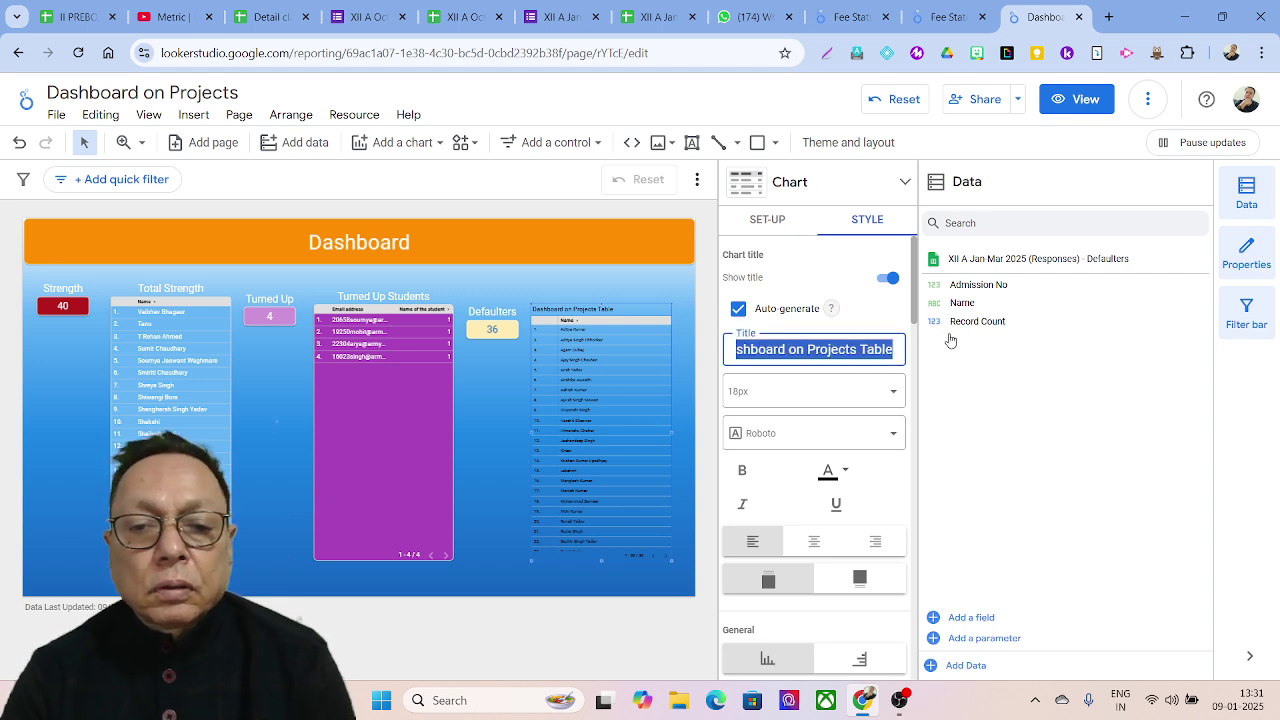
{"action": "type", "text": "Li"}
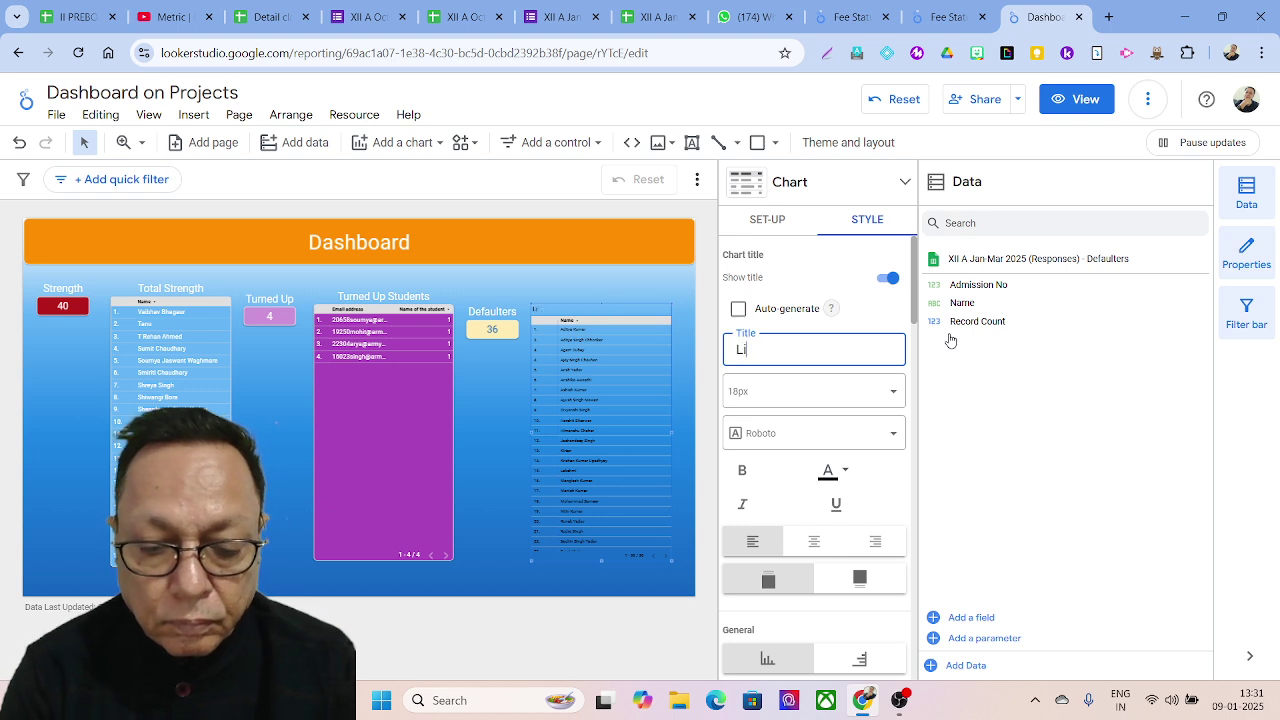
{"action": "type", "text": "st of Defaulters"}
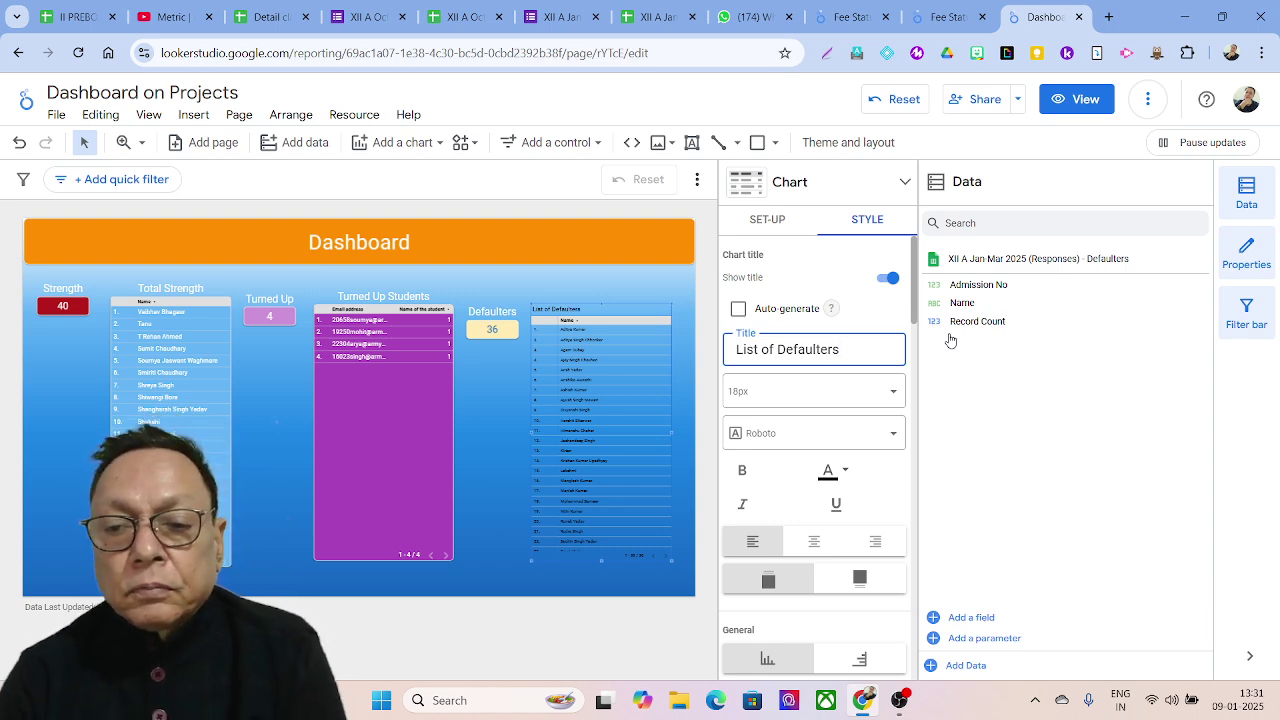
- Set the List of Defaulters title's font size to 30px and its colour to white
{"action": "left_click", "coordinate": [893, 393]}
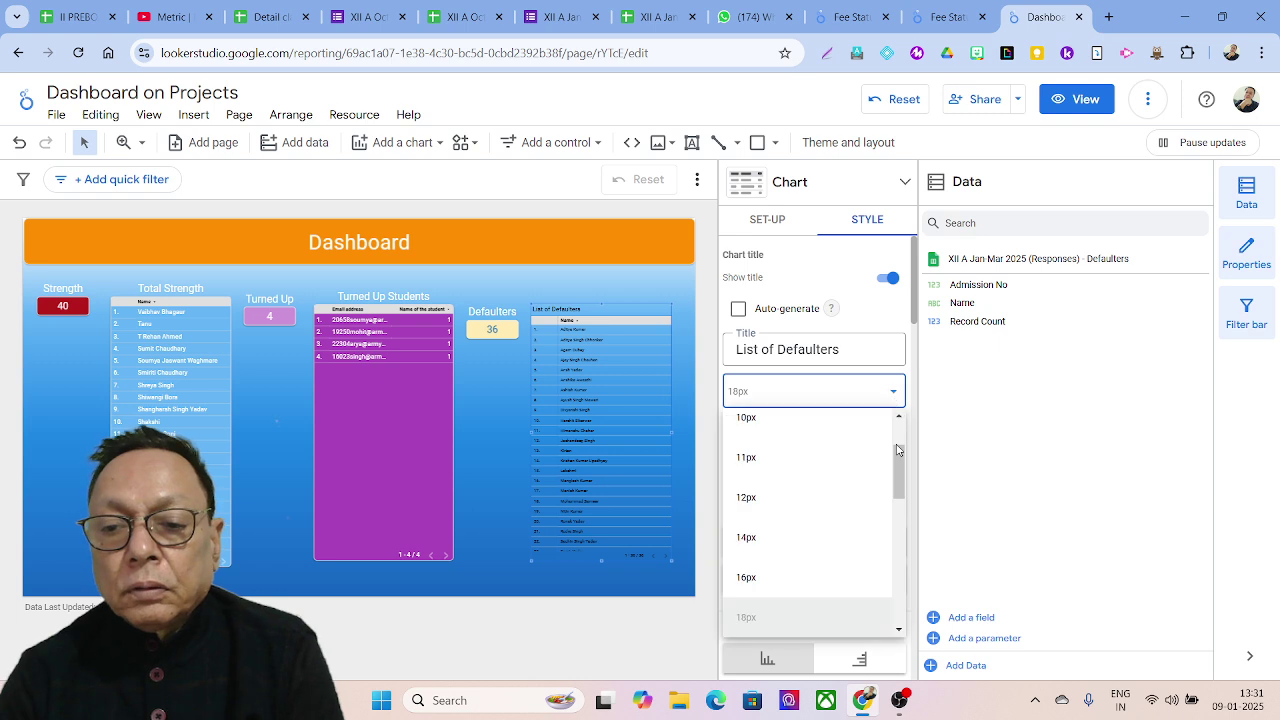
{"action": "scroll", "coordinate": [898, 460], "scroll_direction": "down", "scroll_amount": 3}
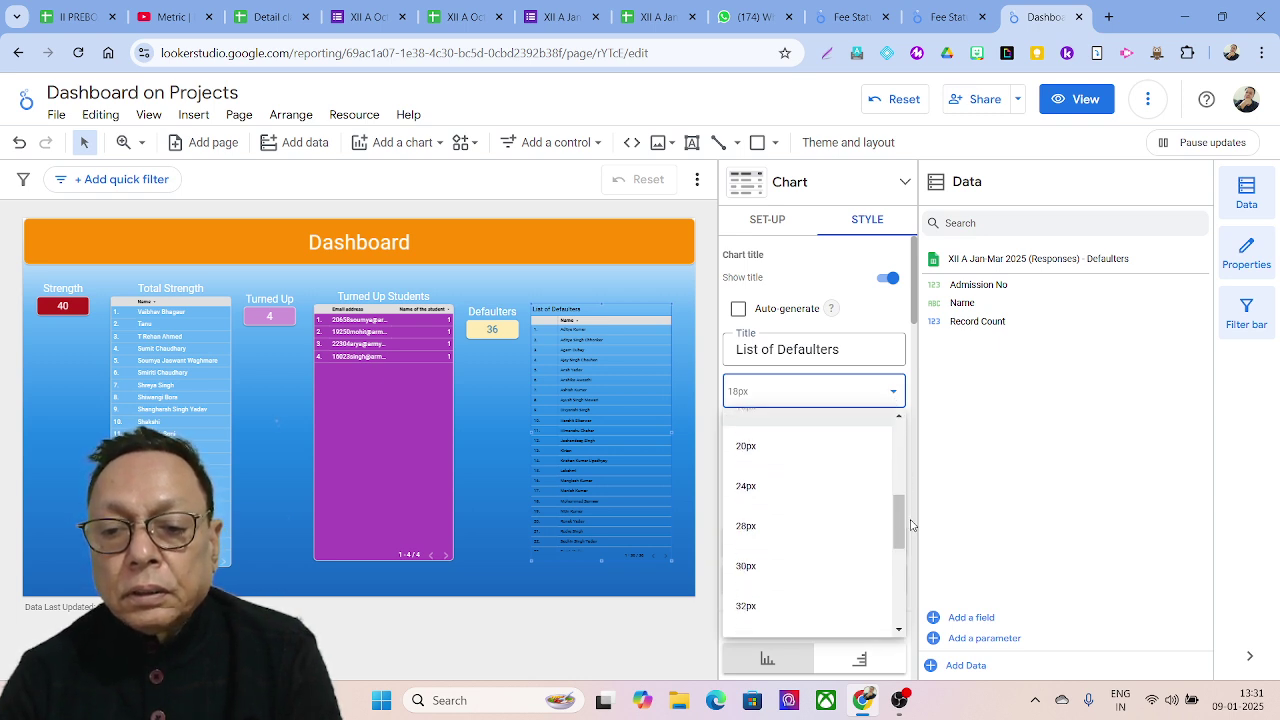
{"action": "left_click", "coordinate": [790, 567]}
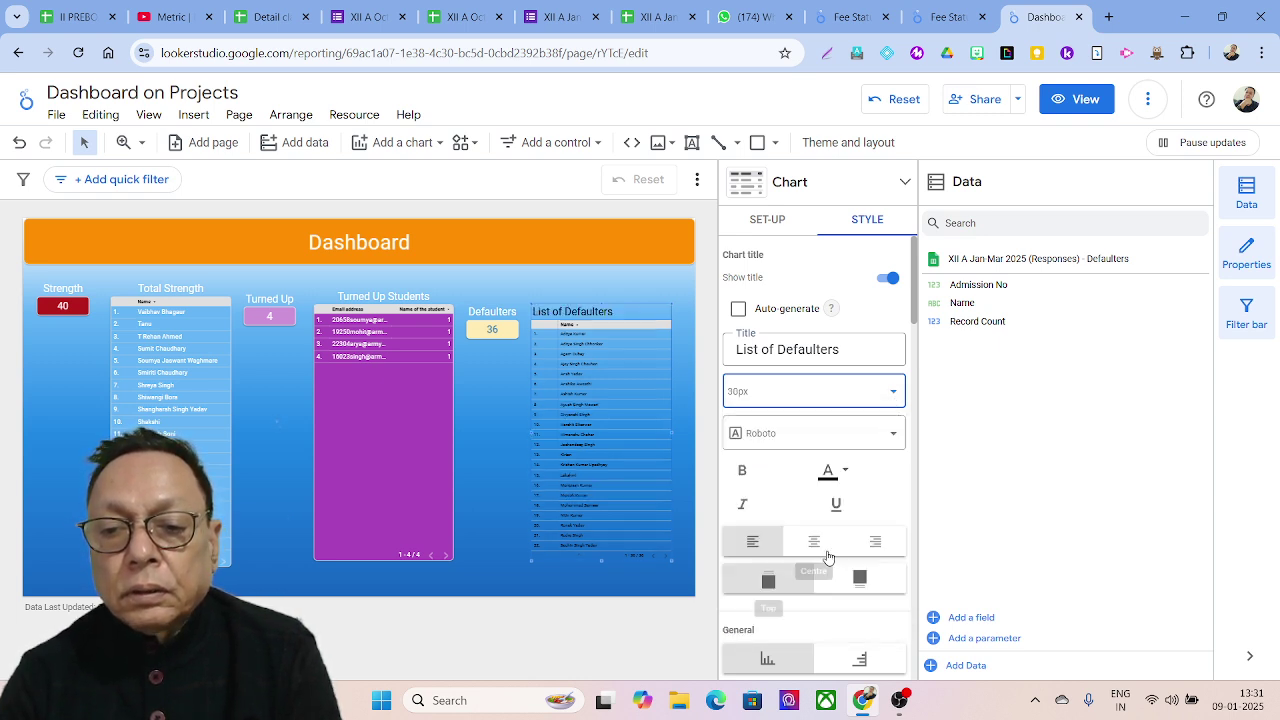
{"action": "left_click", "coordinate": [846, 471]}
{"action": "left_click", "coordinate": [1077, 445]}
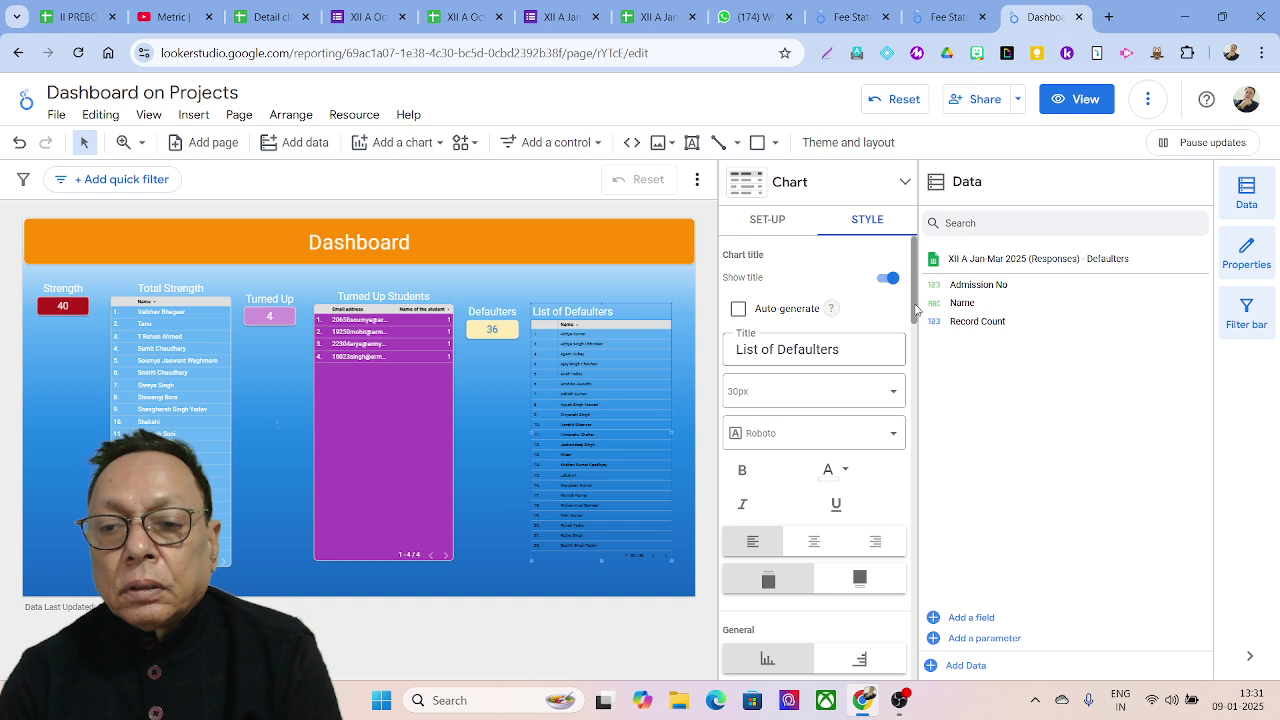
- Change the List of Defaulters table's label text colour to dark blue
{"action": "left_click_drag", "start_coordinate": [914, 310], "coordinate": [920, 348]}
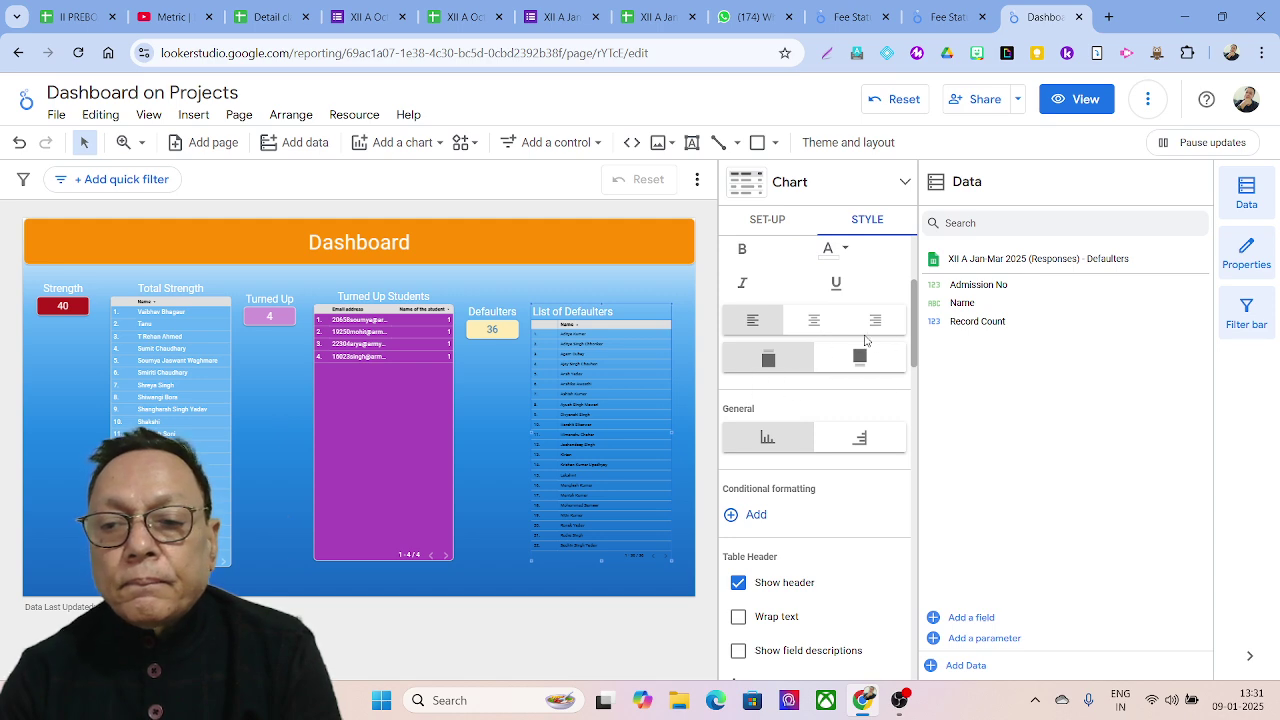
{"action": "left_click_drag", "start_coordinate": [917, 329], "coordinate": [910, 426]}
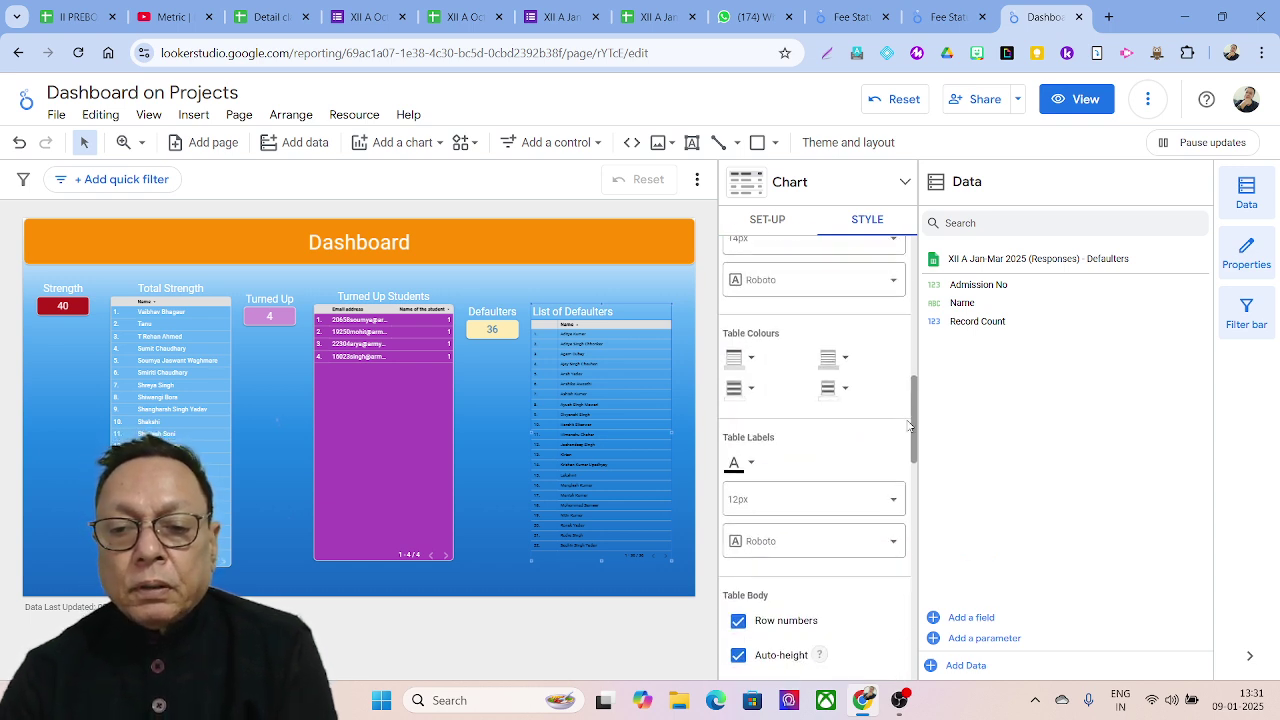
{"action": "left_click", "coordinate": [755, 466]}
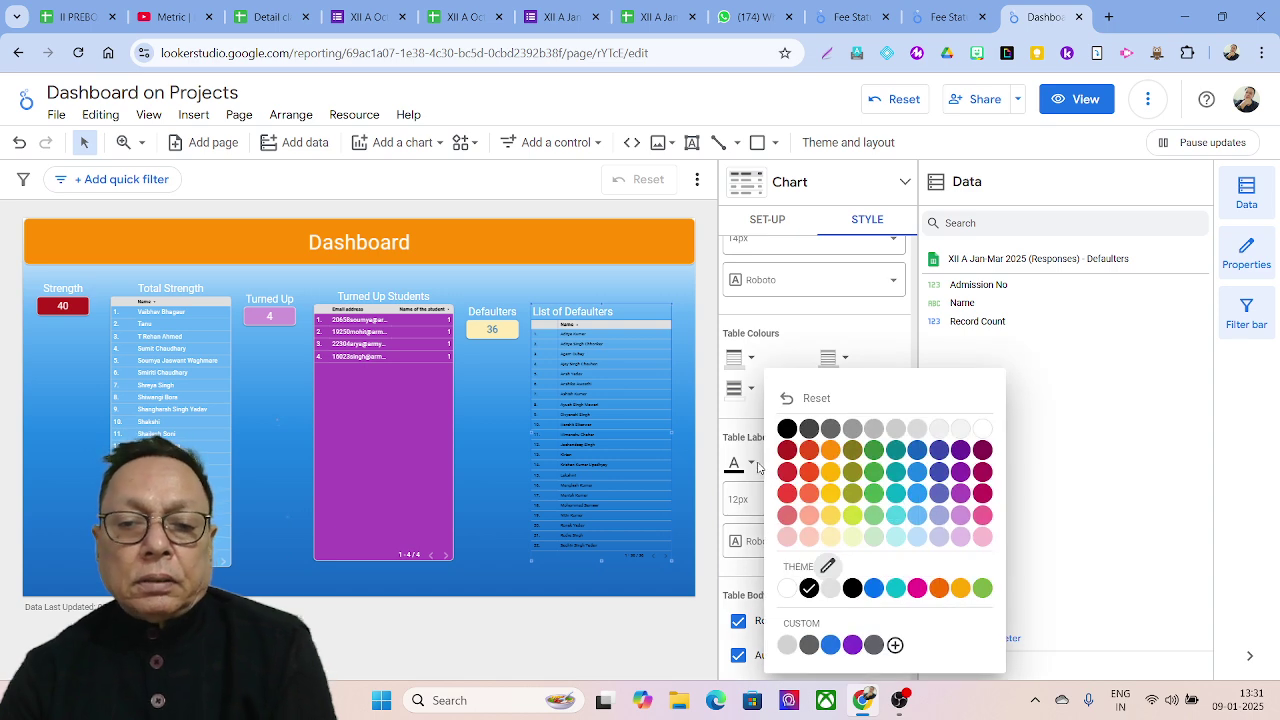
{"action": "left_click", "coordinate": [917, 455]}
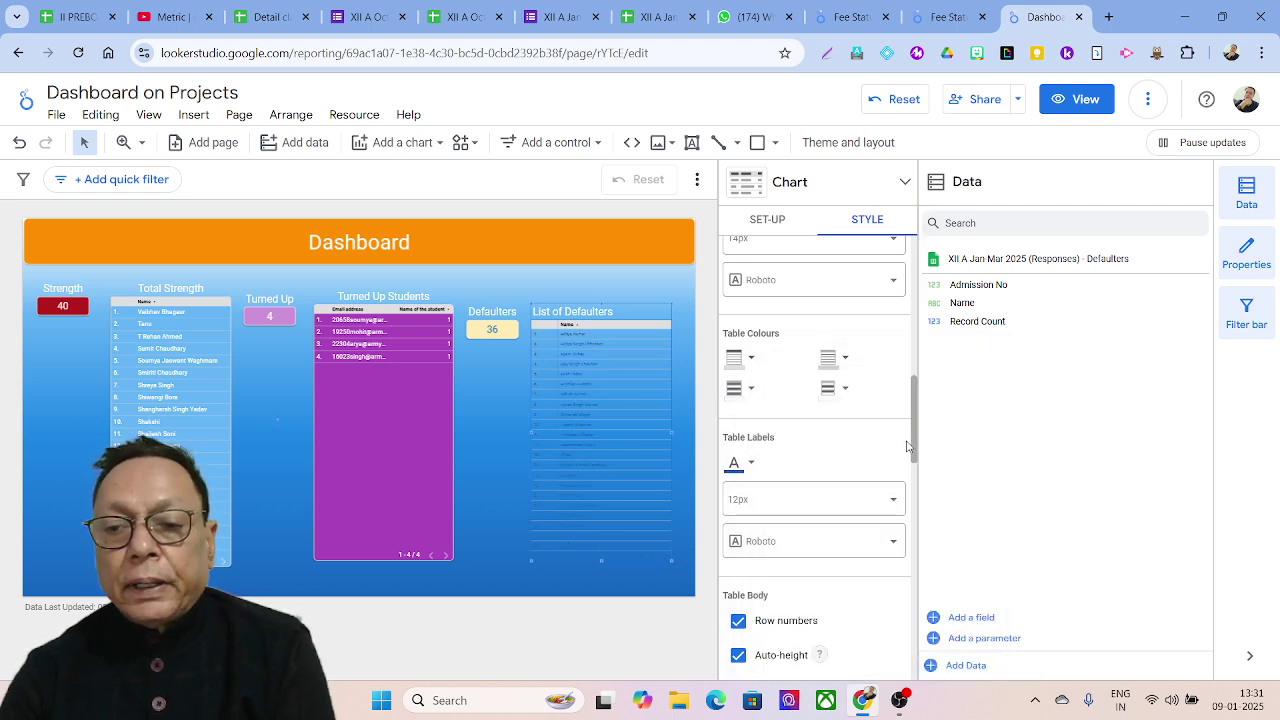
- Give the List of Defaulters table a light yellow background
{"action": "left_click_drag", "start_coordinate": [916, 438], "coordinate": [918, 597]}
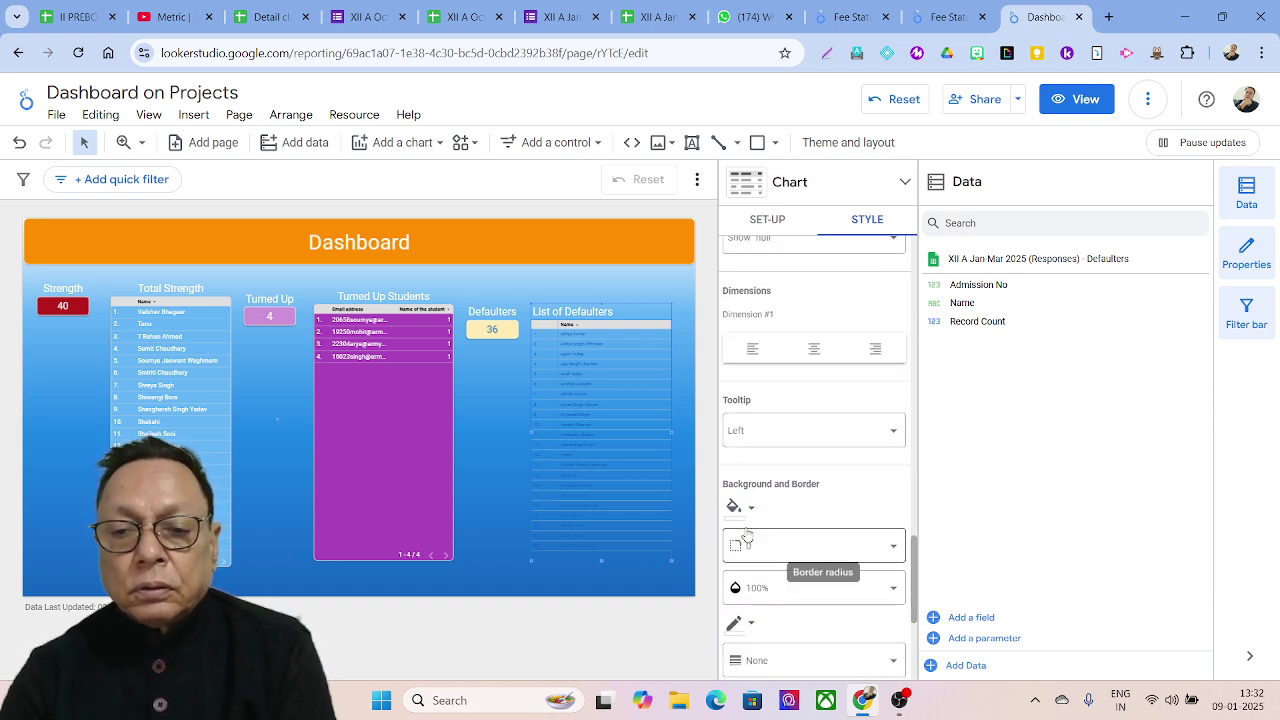
{"action": "left_click", "coordinate": [749, 518]}
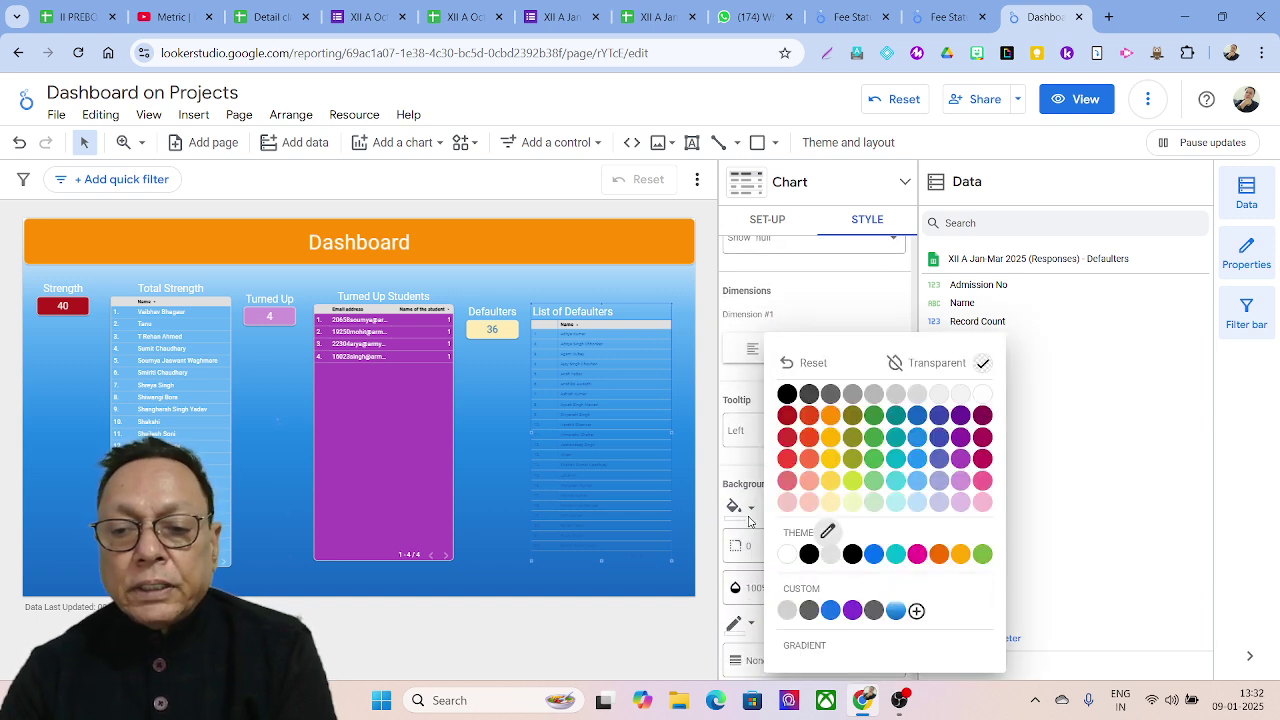
{"action": "left_click", "coordinate": [834, 506]}
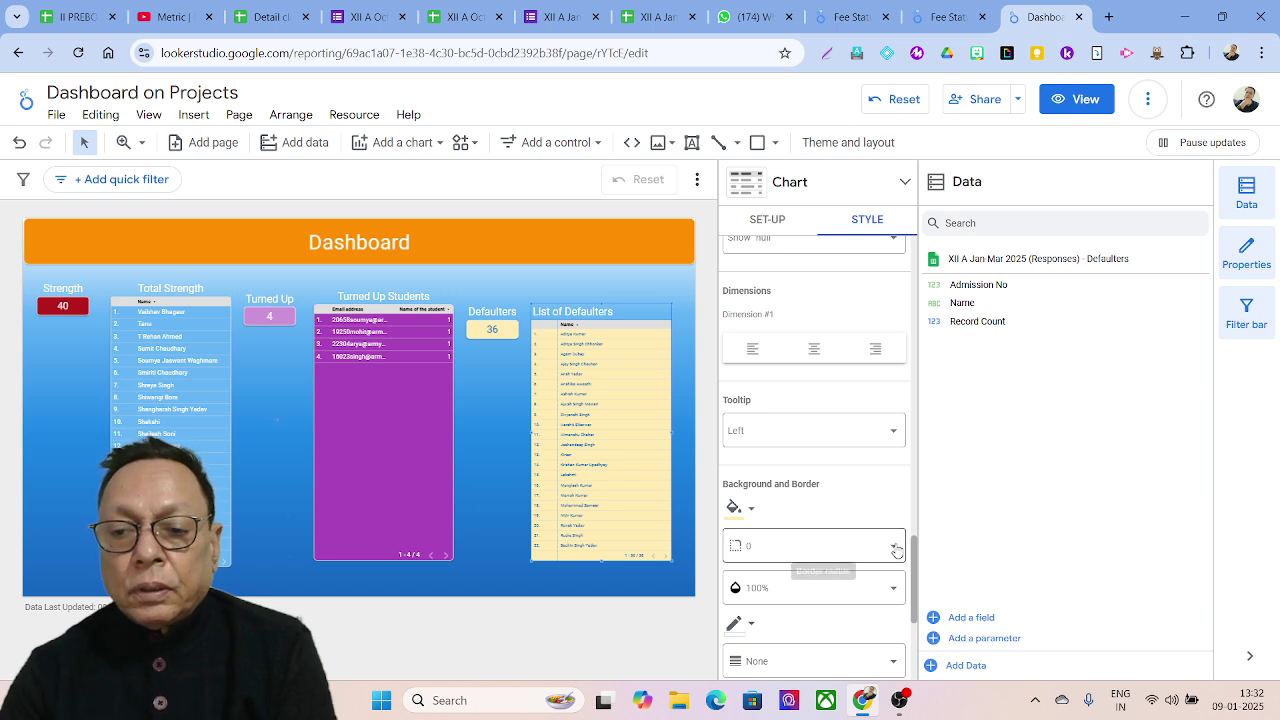
- Give the List of Defaulters table a border radius of 10 and a white border colour
{"action": "left_click_drag", "start_coordinate": [918, 587], "coordinate": [914, 588]}
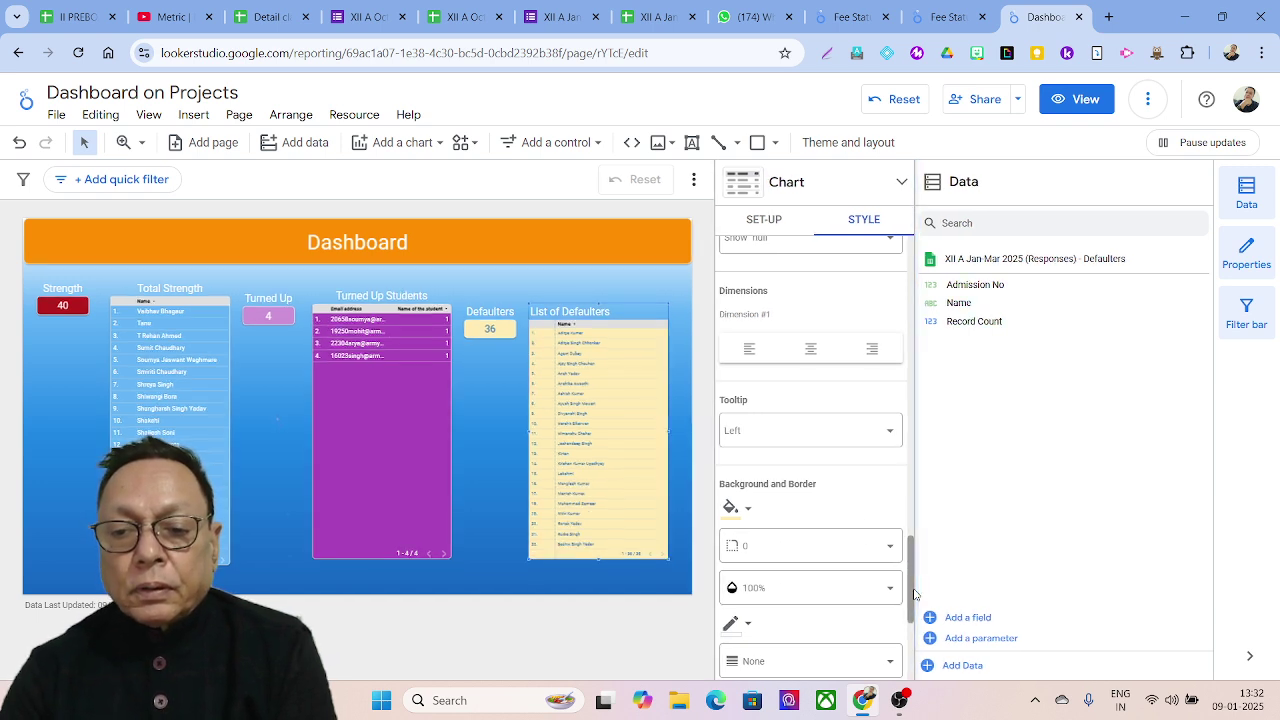
{"action": "left_click", "coordinate": [891, 549]}
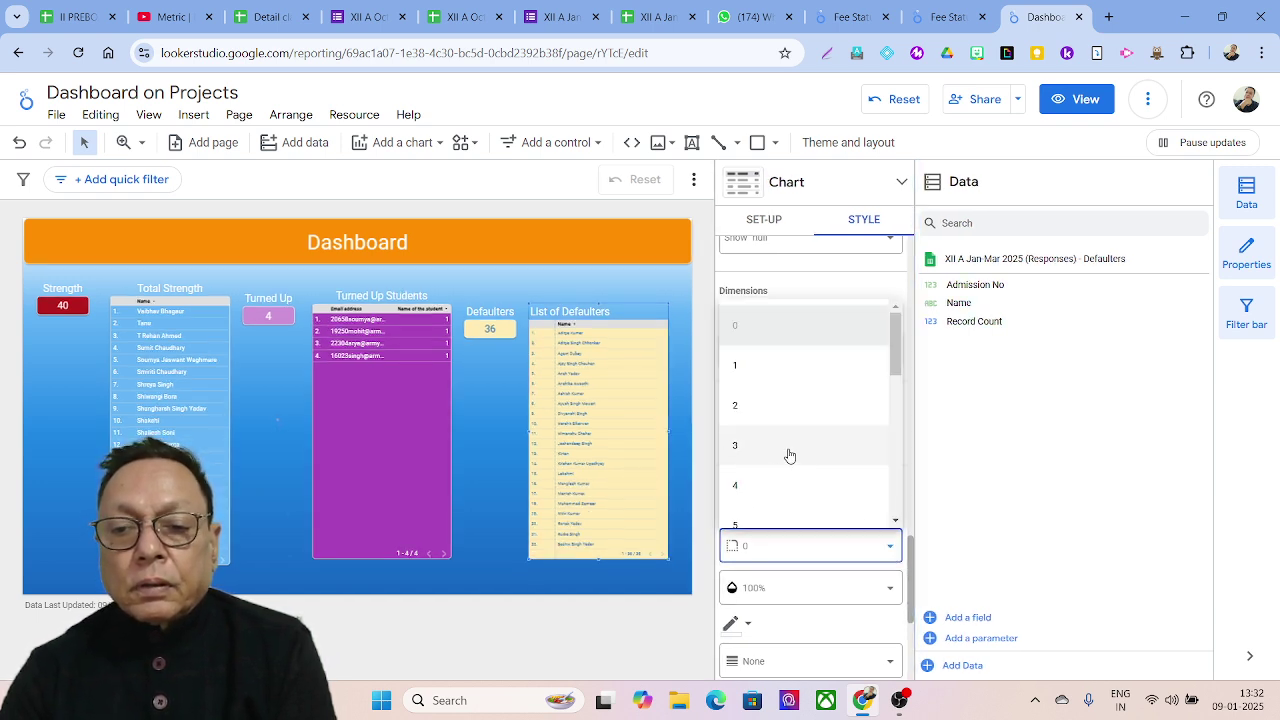
{"action": "scroll", "coordinate": [783, 478], "scroll_direction": "down", "scroll_amount": 2}
{"action": "left_click", "coordinate": [750, 490]}
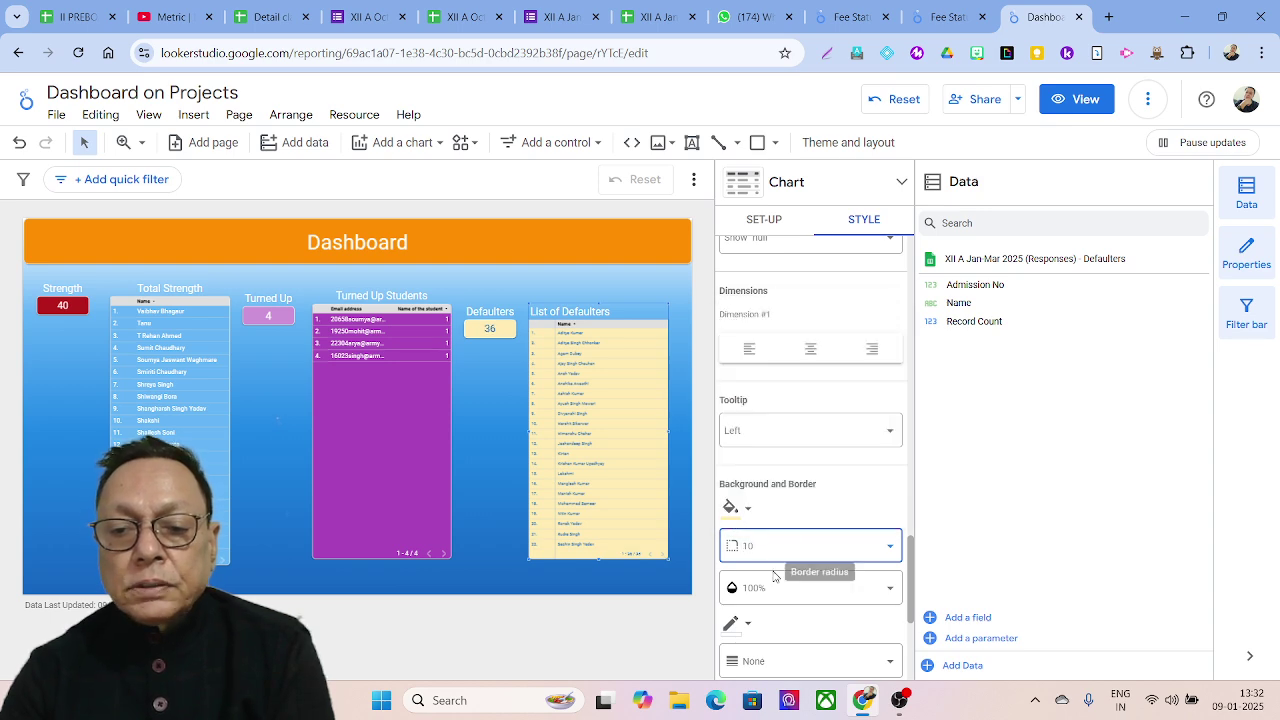
{"action": "left_click", "coordinate": [740, 627]}
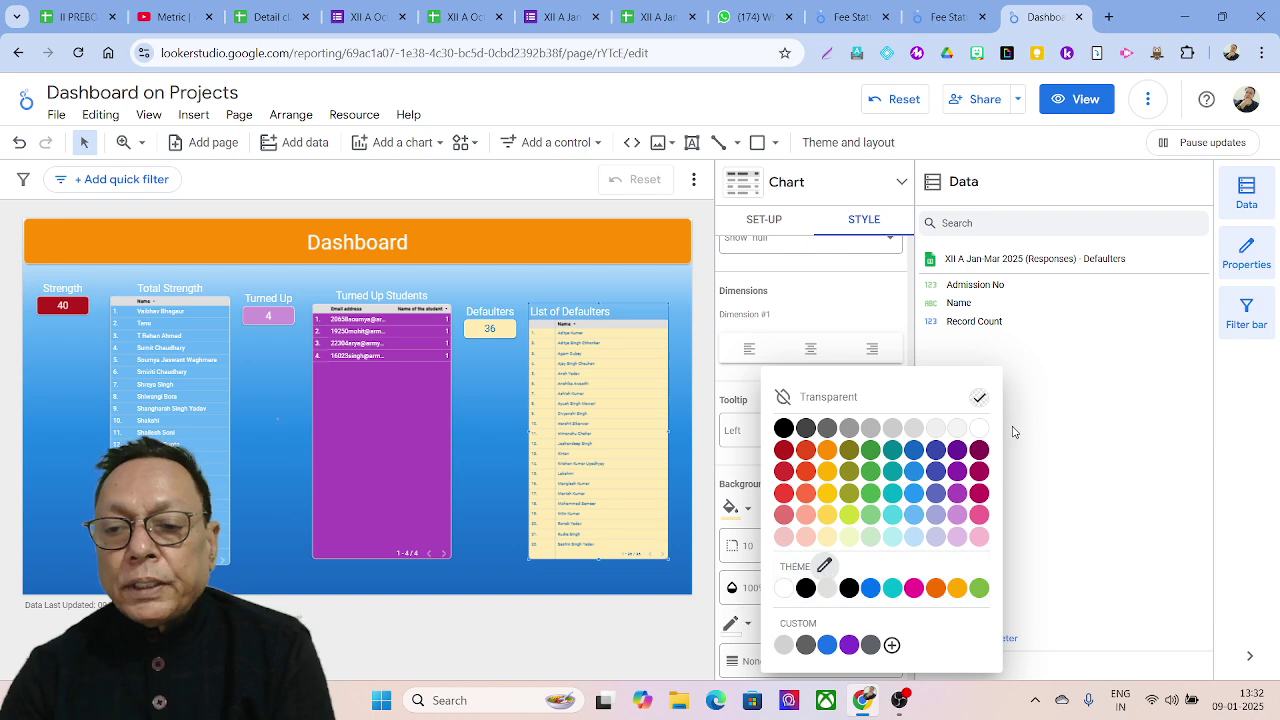
{"action": "left_click", "coordinate": [982, 440]}
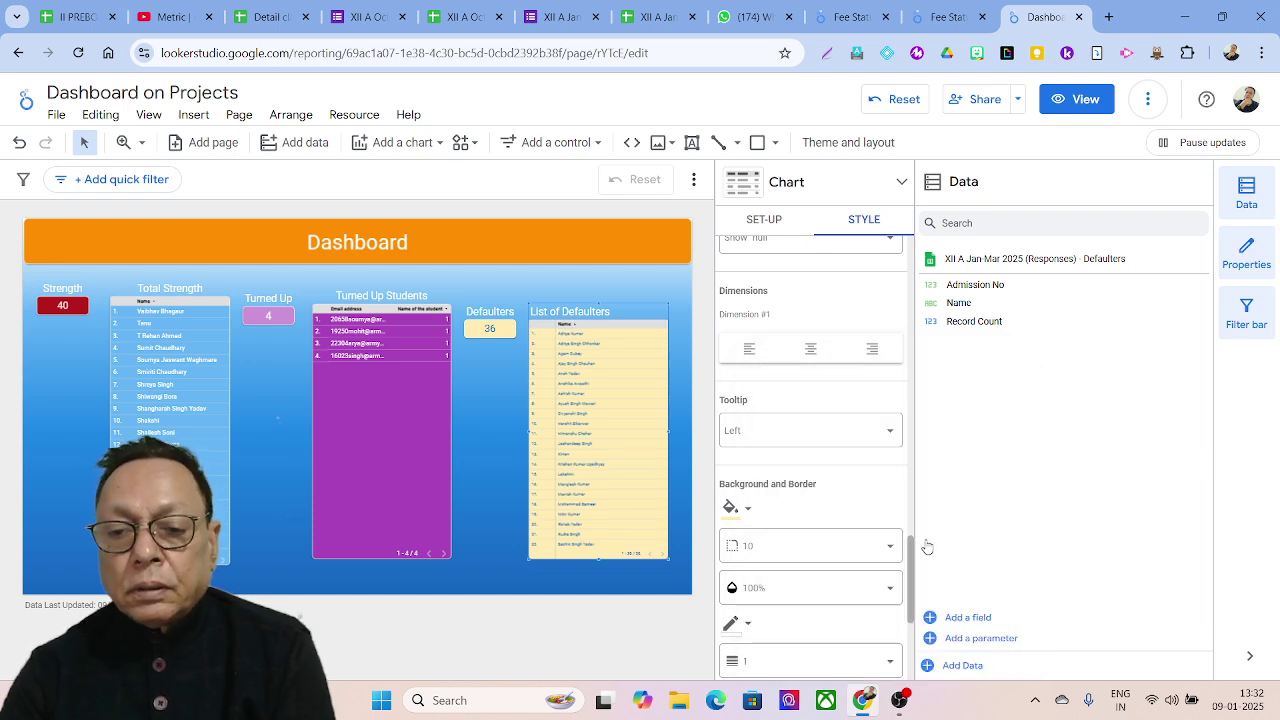
- Set the border weight of the List of Defaulters table to 2
{"action": "left_click_drag", "start_coordinate": [910, 566], "coordinate": [912, 587]}
{"action": "left_click", "coordinate": [796, 577]}
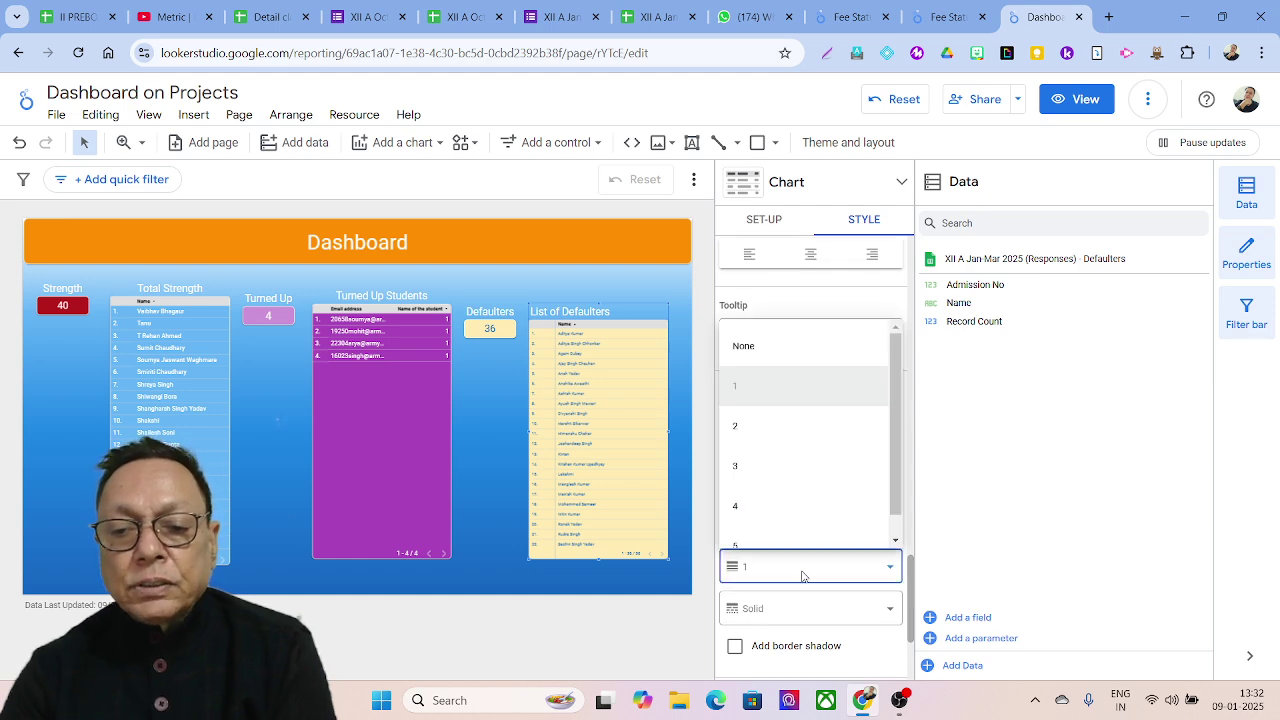
{"action": "left_click", "coordinate": [740, 428]}
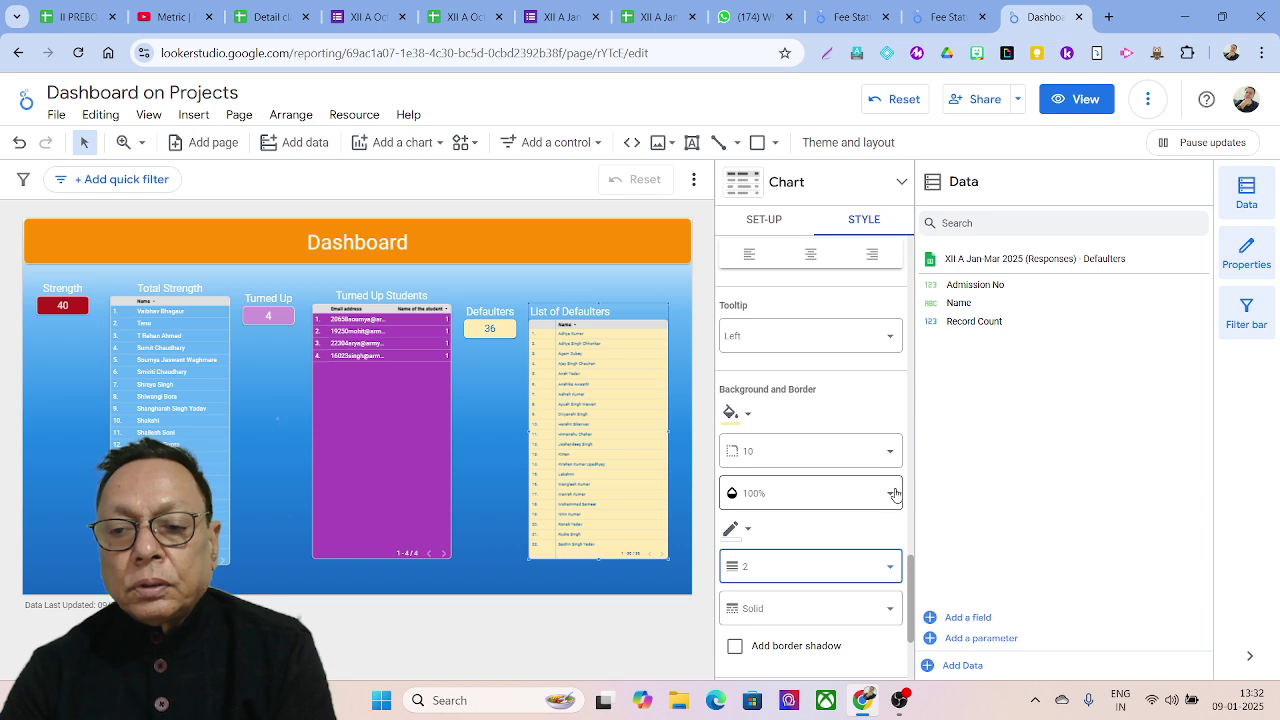
- Set the label font size of the List of Defaulters table to 18px and deselect the table
{"action": "left_click_drag", "start_coordinate": [910, 572], "coordinate": [879, 390]}
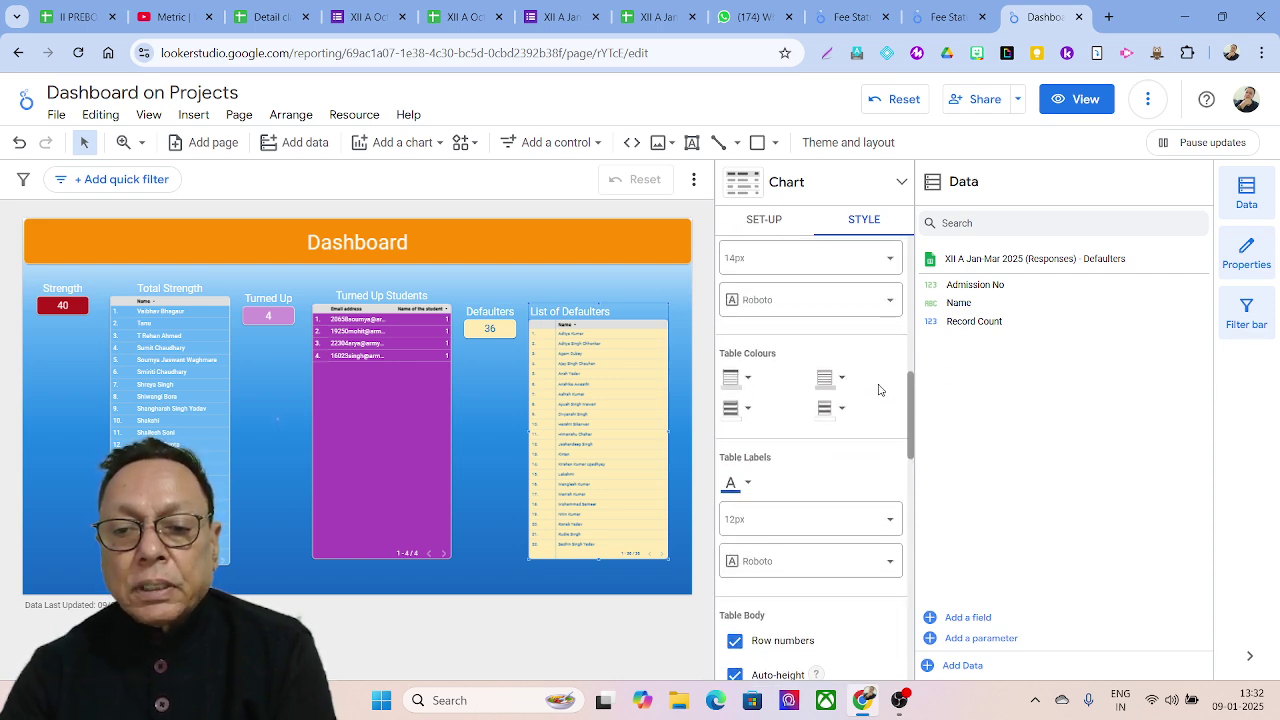
{"action": "left_click", "coordinate": [889, 519]}
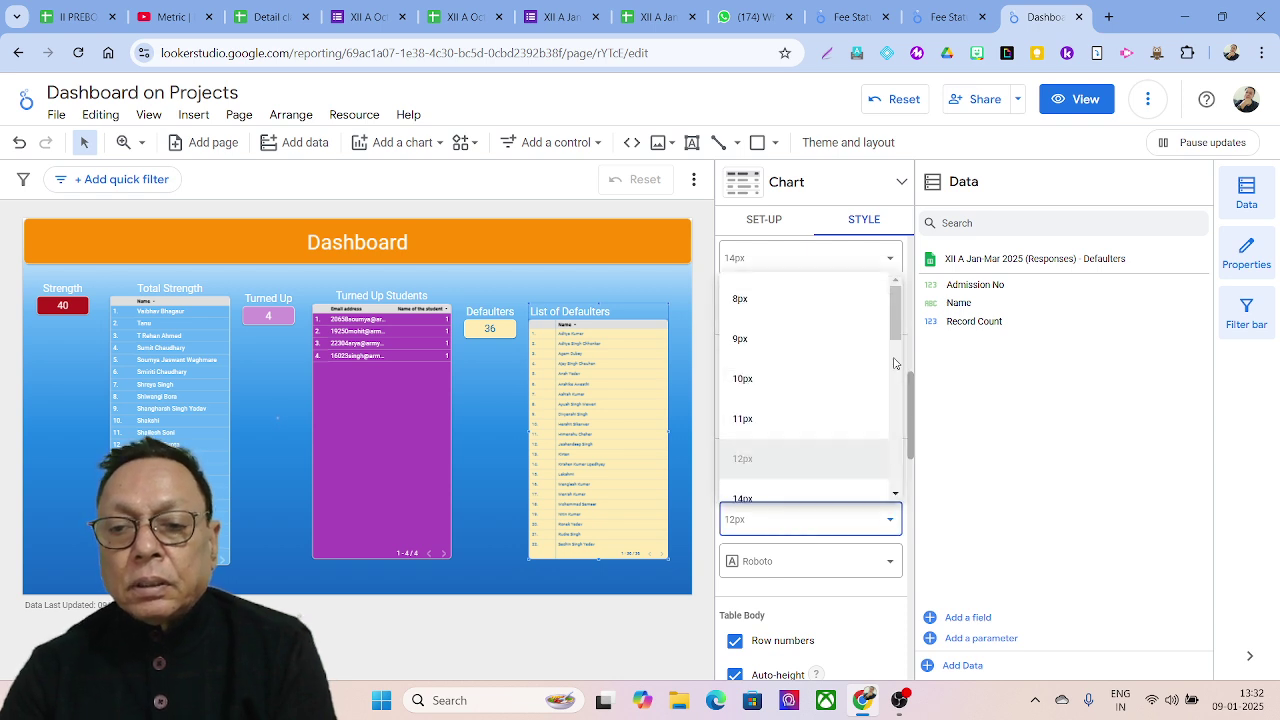
{"action": "scroll", "coordinate": [867, 382], "scroll_direction": "down", "scroll_amount": 2}
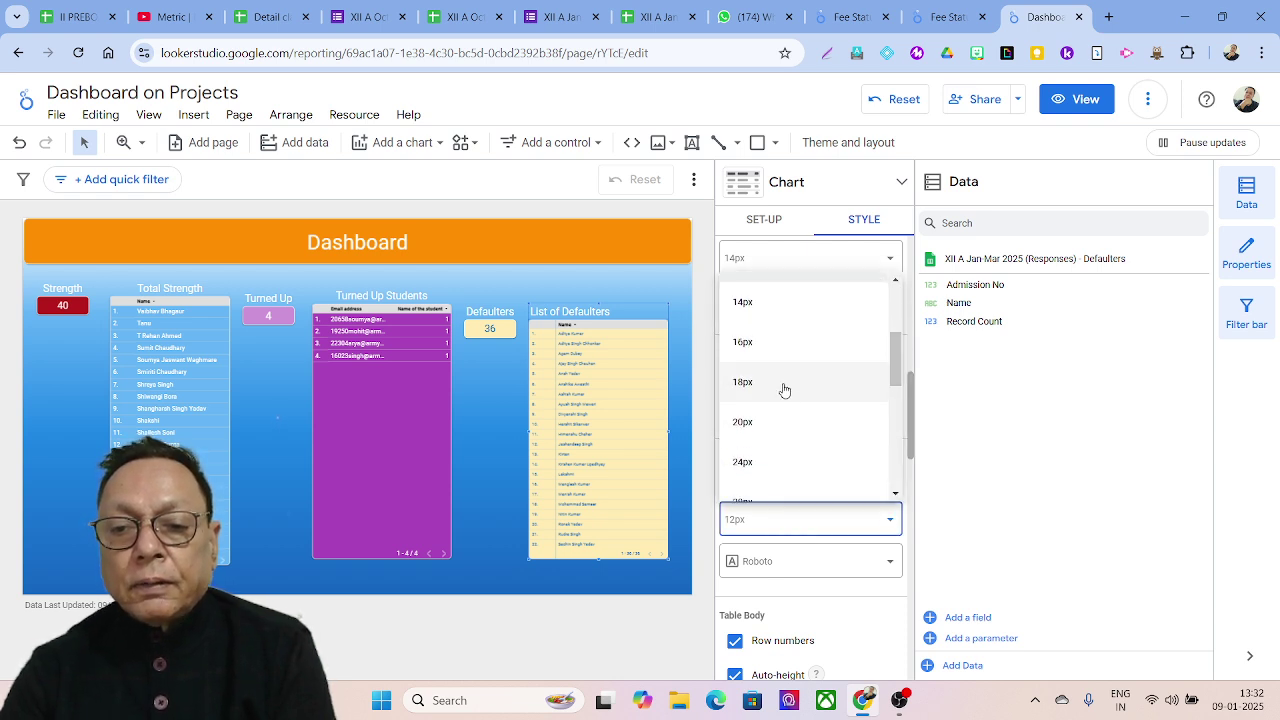
{"action": "left_click", "coordinate": [784, 382]}
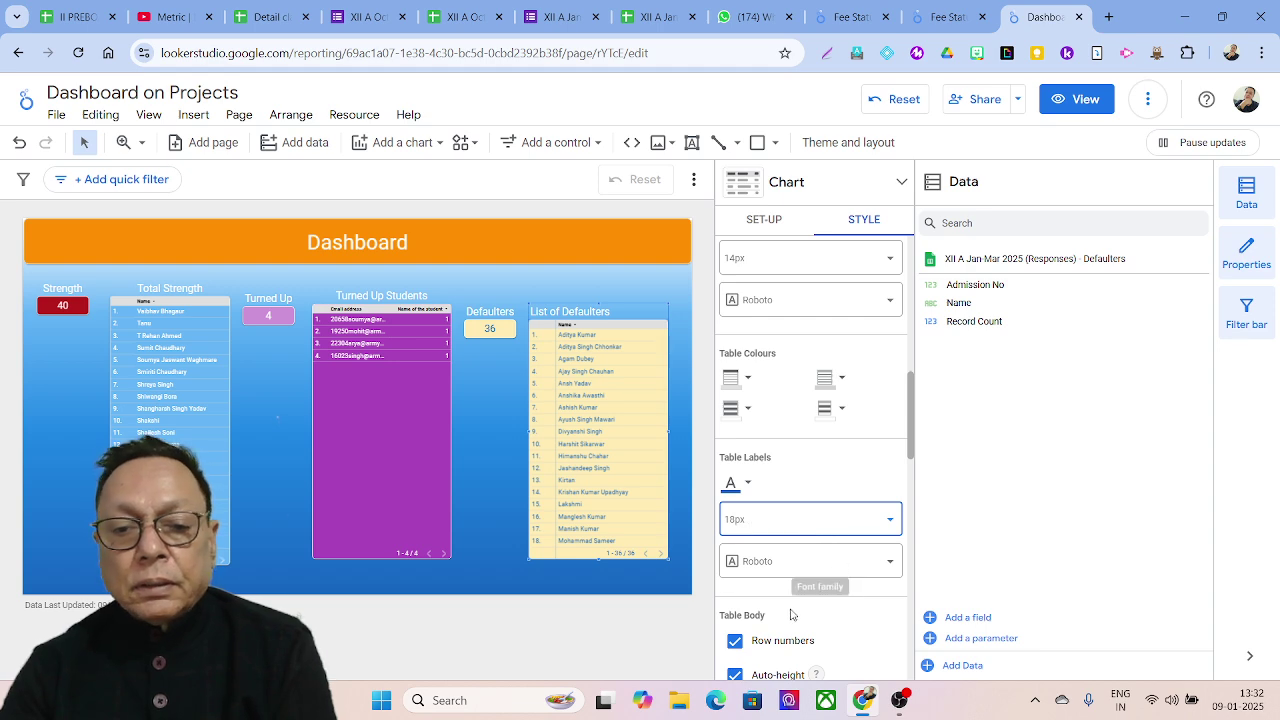
{"action": "left_click", "coordinate": [671, 663]}
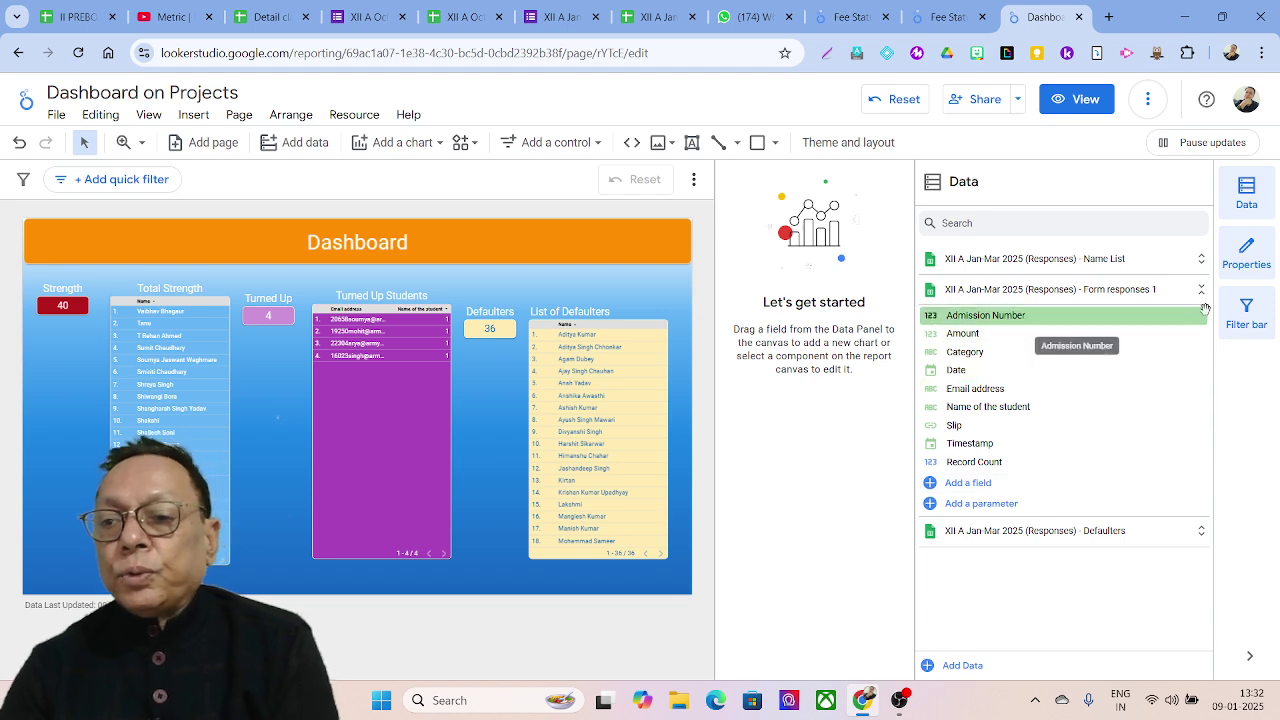
- Hide the data pane, the properties pane and the filter bar to enlarge the report canvas
{"action": "left_click", "coordinate": [1247, 193]}
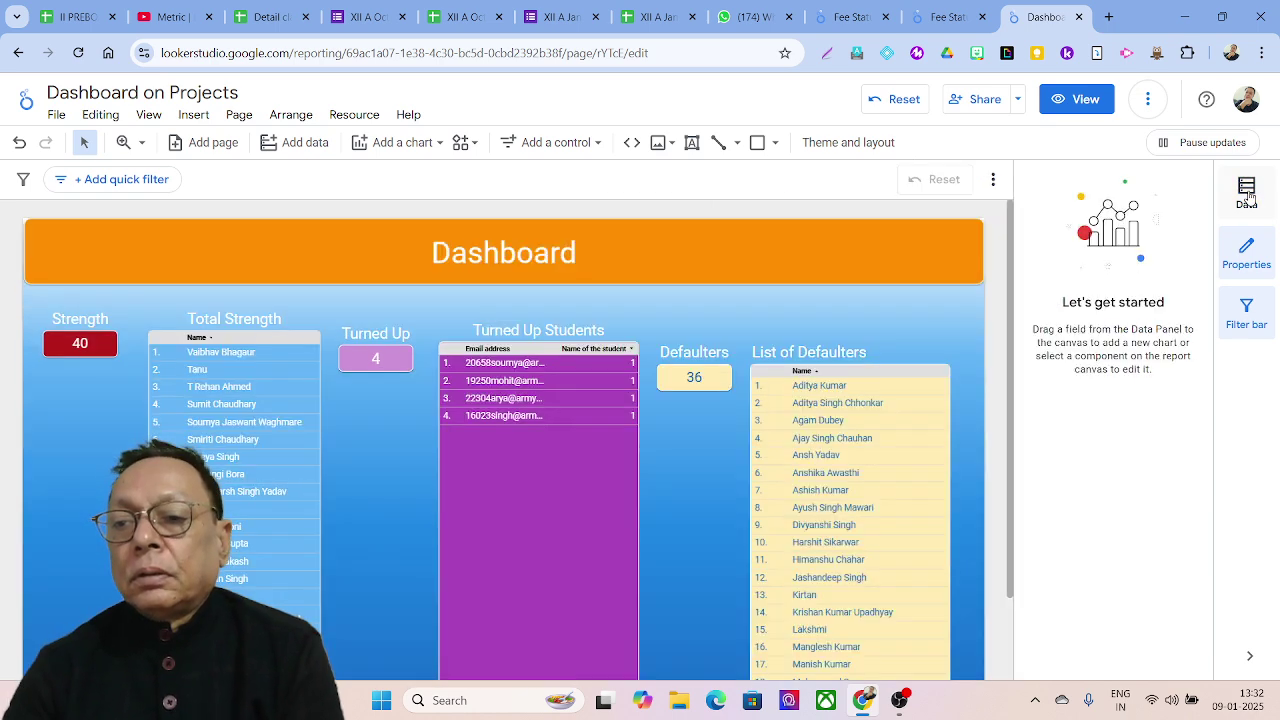
{"action": "left_click", "coordinate": [1236, 265]}
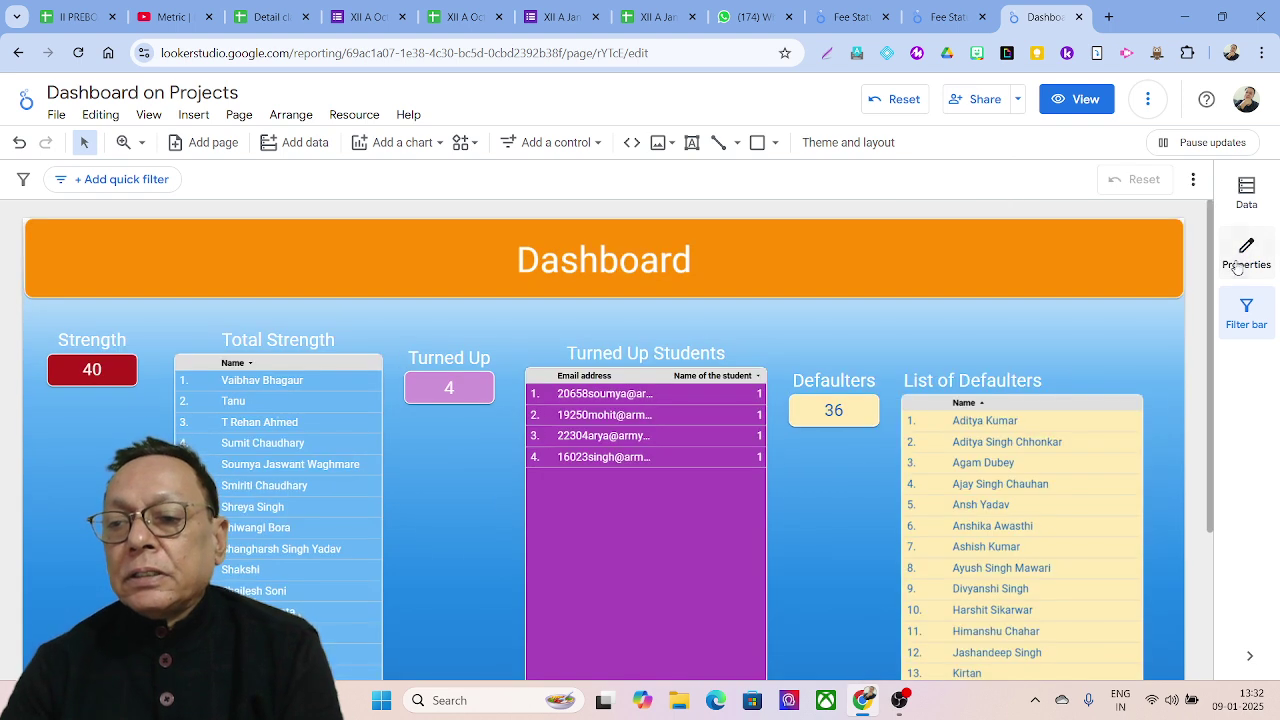
{"action": "left_click", "coordinate": [1245, 328]}
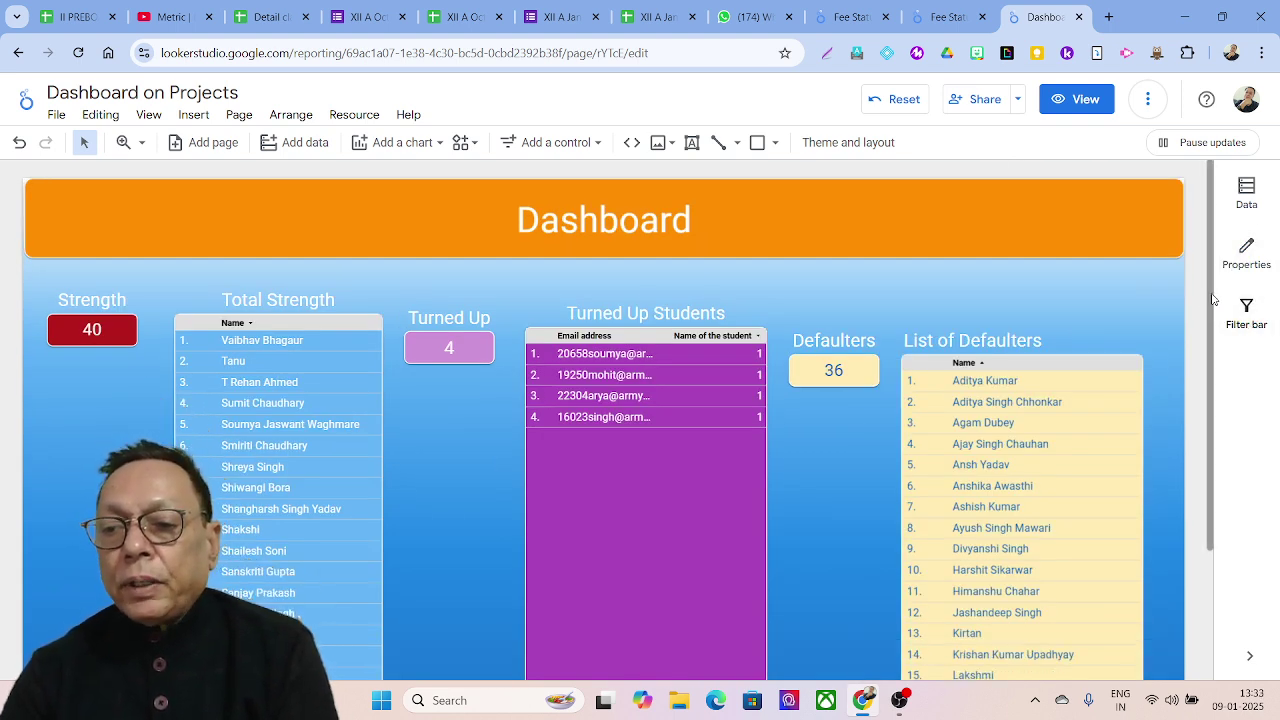
{"action": "left_click_drag", "start_coordinate": [1212, 299], "coordinate": [1193, 432]}
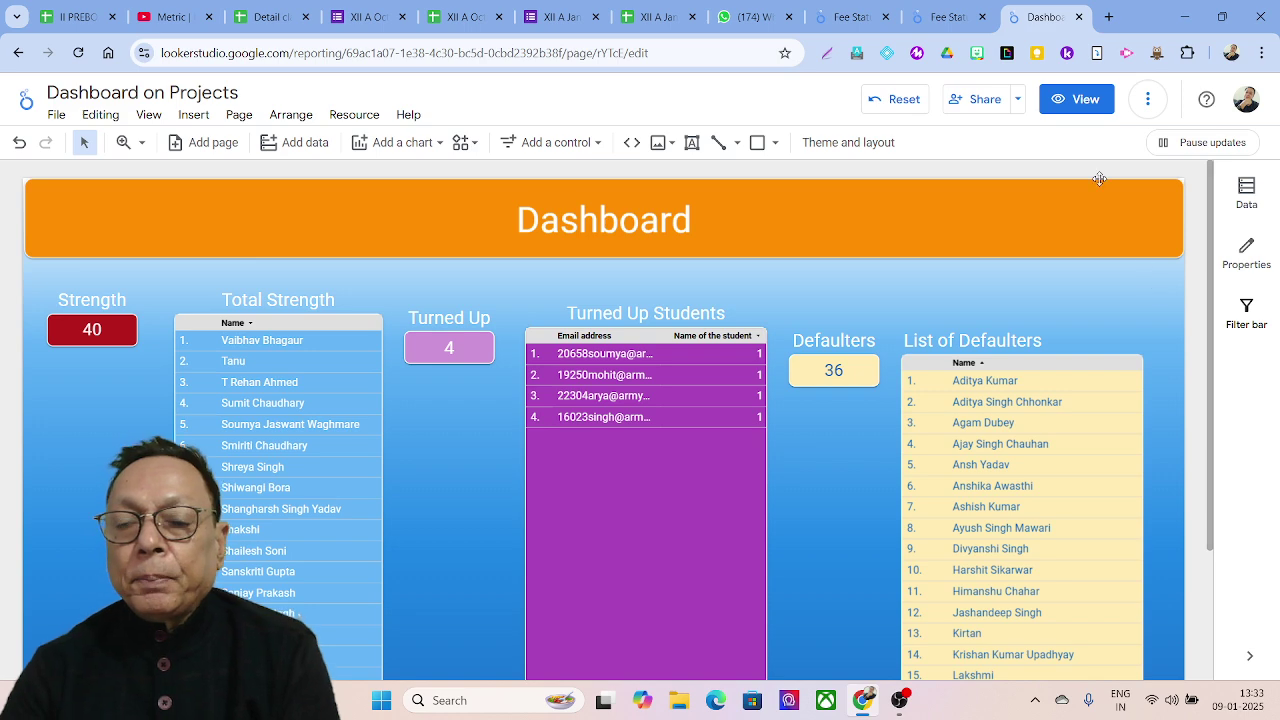
- Preview the report in view mode and examine all scorecards and tables across the full page
{"action": "left_click", "coordinate": [1076, 104]}
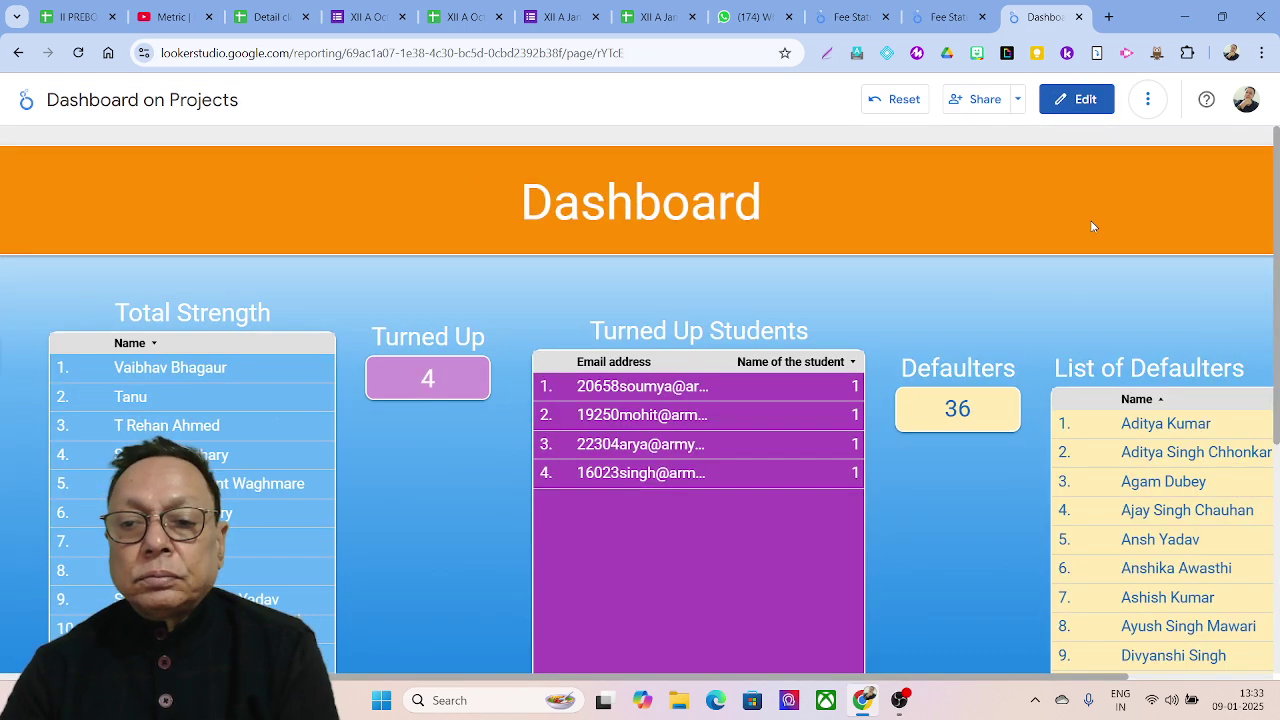
{"action": "scroll", "coordinate": [893, 280], "scroll_direction": "down", "scroll_amount": 2}
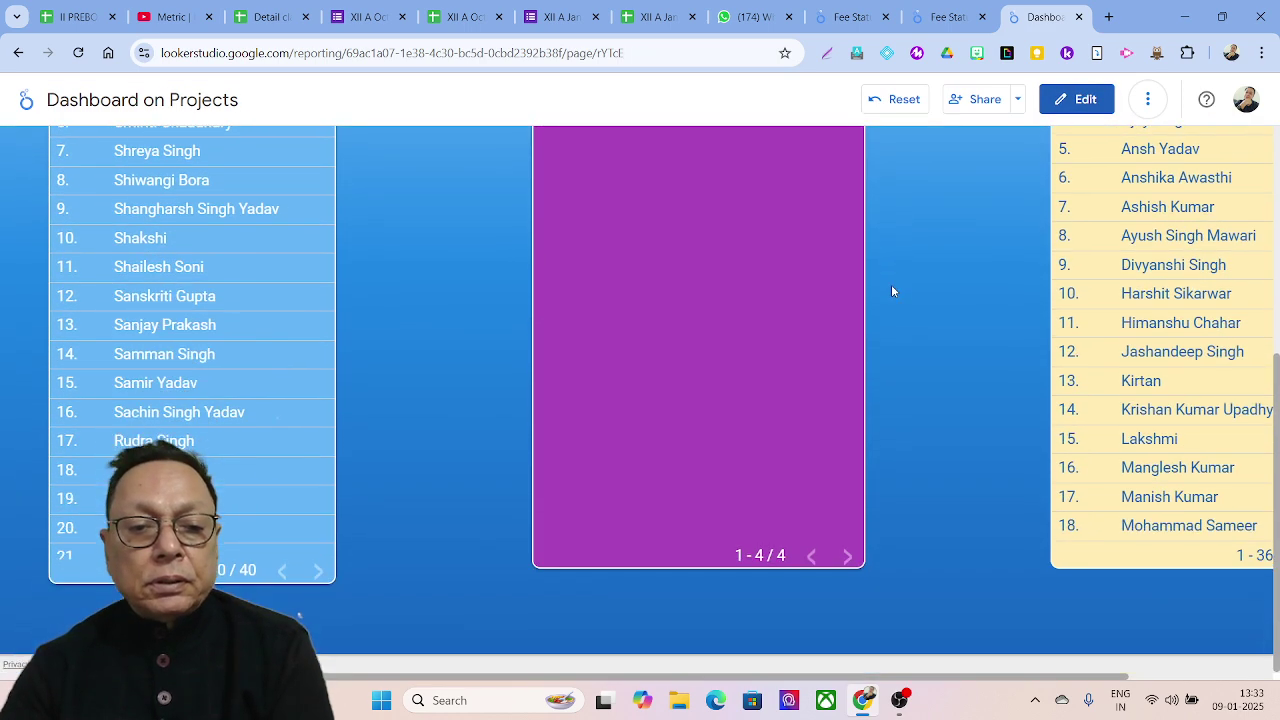
{"action": "scroll", "coordinate": [479, 444], "scroll_direction": "up", "scroll_amount": 1}
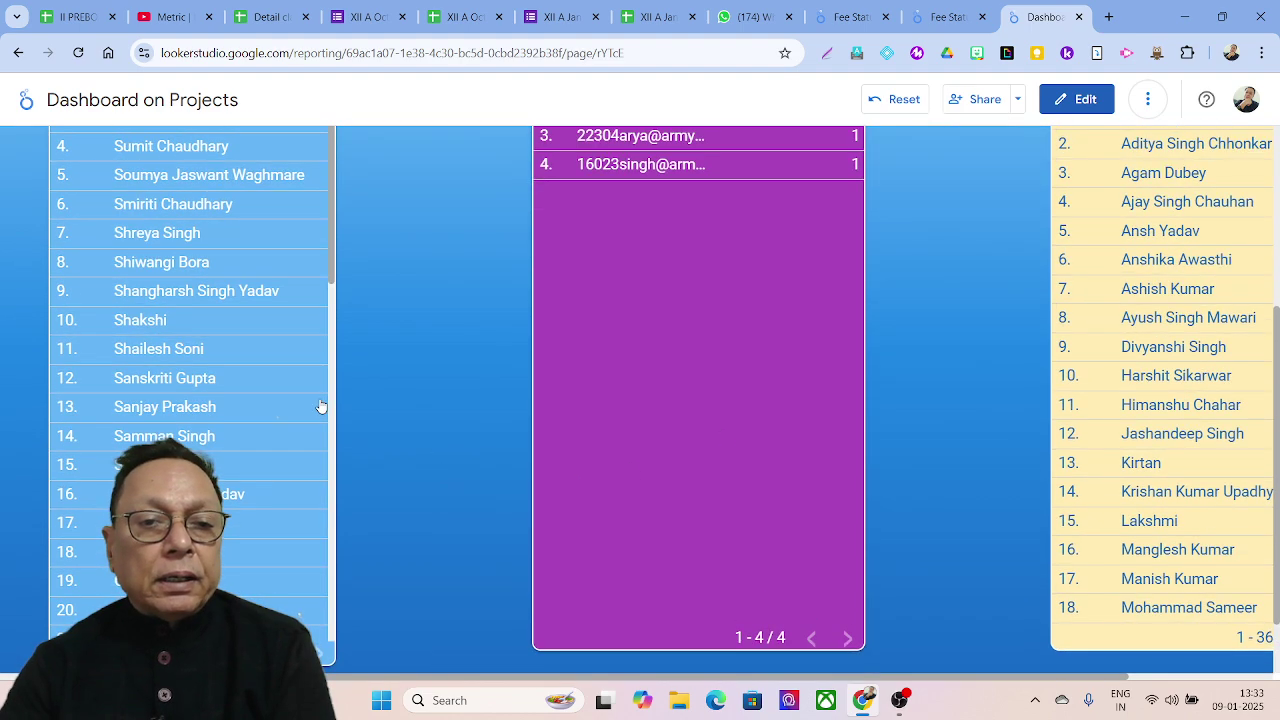
{"action": "scroll", "coordinate": [403, 271], "scroll_direction": "up", "scroll_amount": 3}
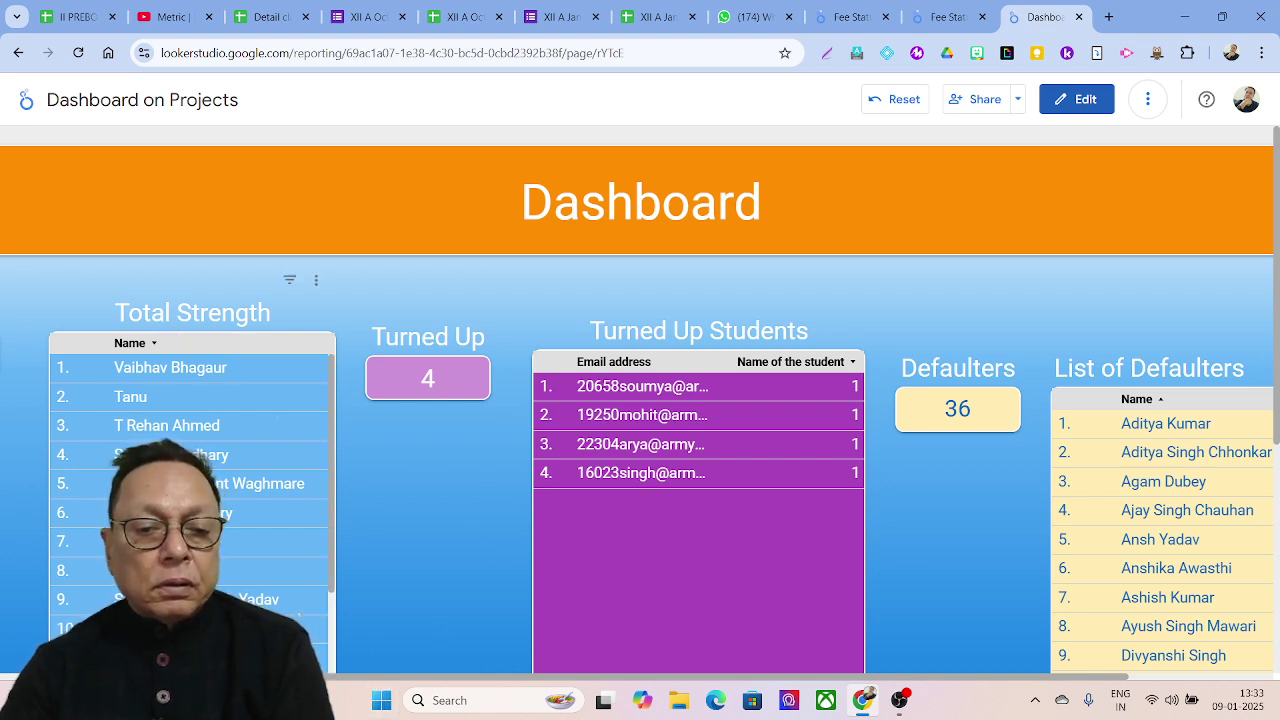
{"action": "scroll", "coordinate": [297, 617], "scroll_direction": "left", "scroll_amount": 3}
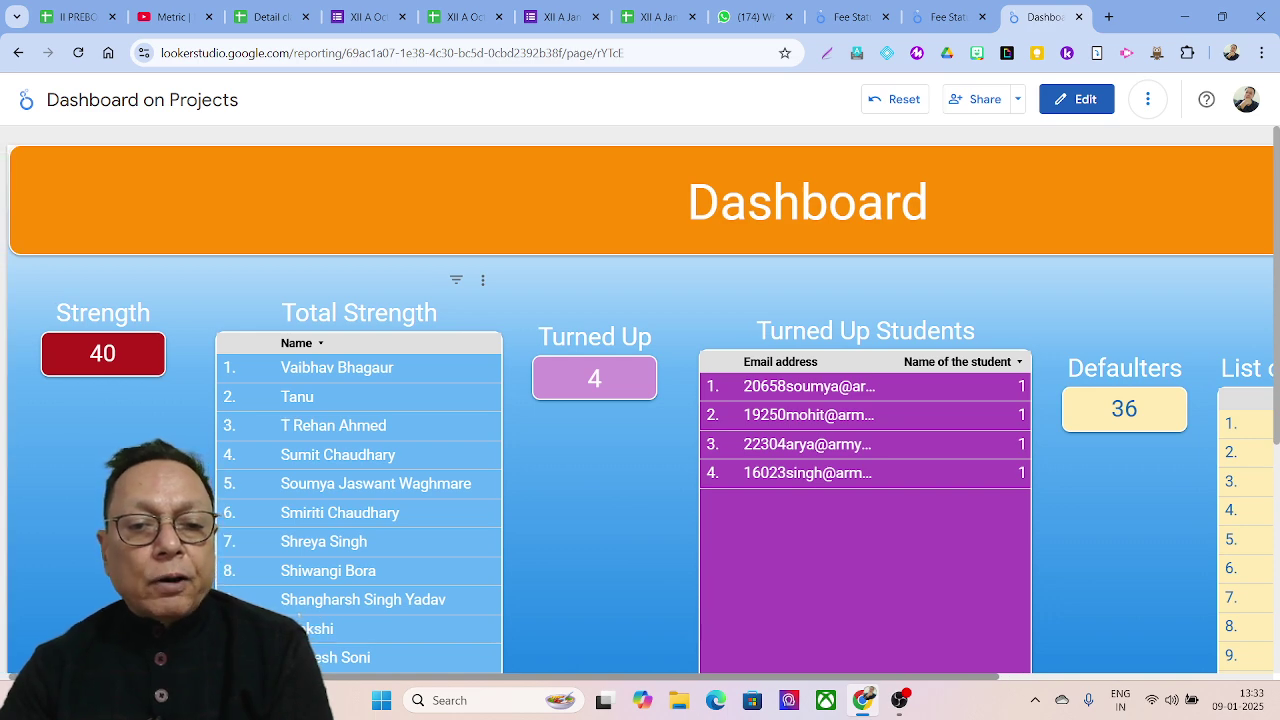
{"action": "scroll", "coordinate": [374, 399], "scroll_direction": "right", "scroll_amount": 4}
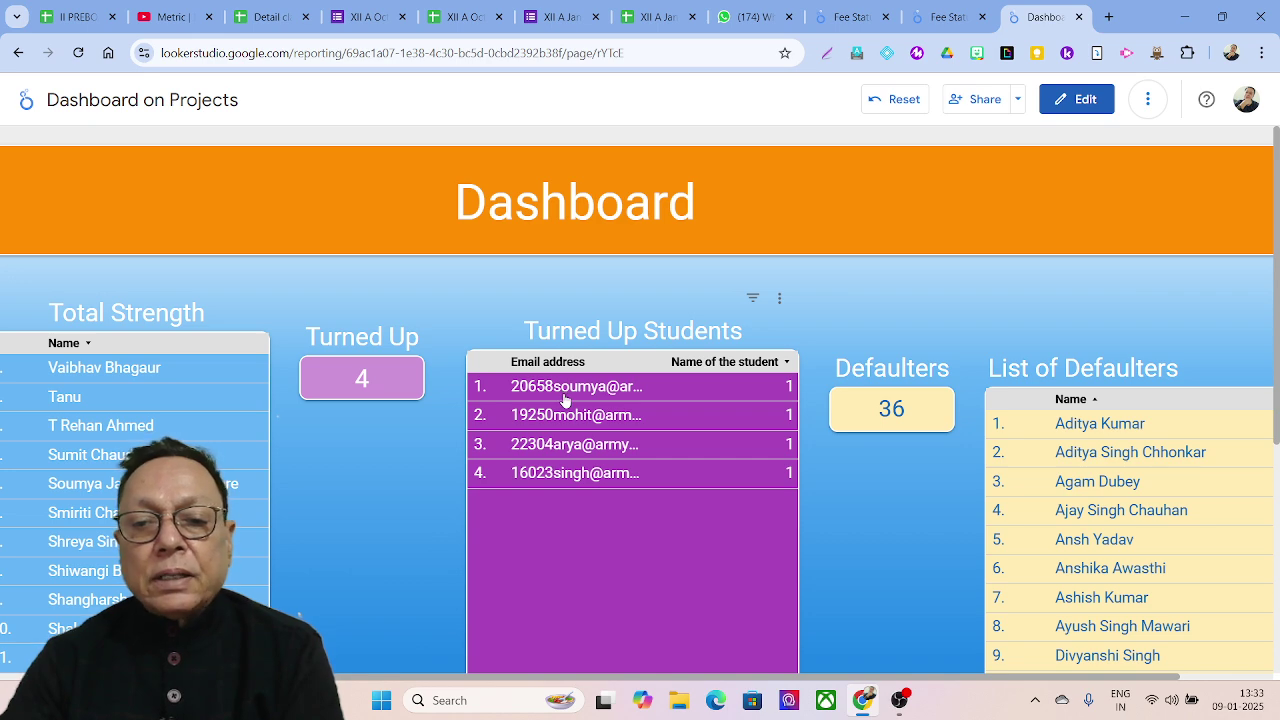
- Return to edit mode, change the Turned Up Students table's dimension to Name of the student and remove its Name of the student metric
{"action": "left_click", "coordinate": [1085, 99]}
{"action": "left_click", "coordinate": [638, 397]}
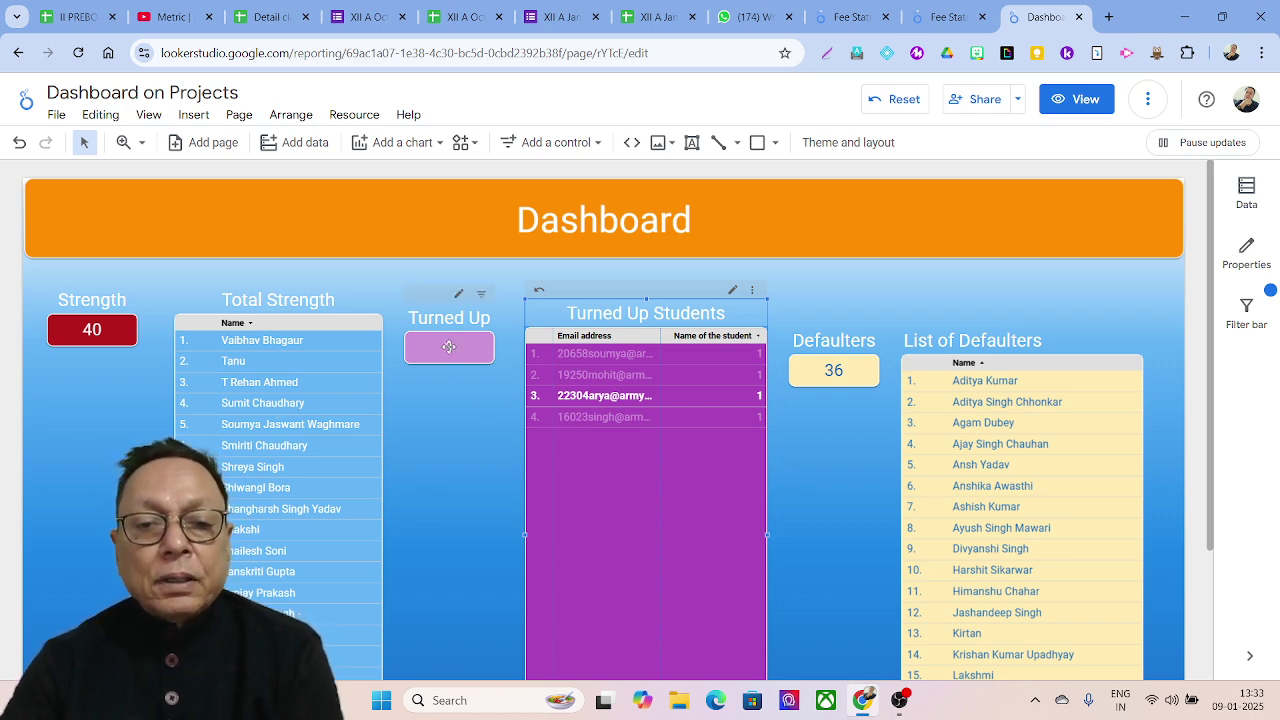
{"action": "left_click", "coordinate": [1247, 195]}
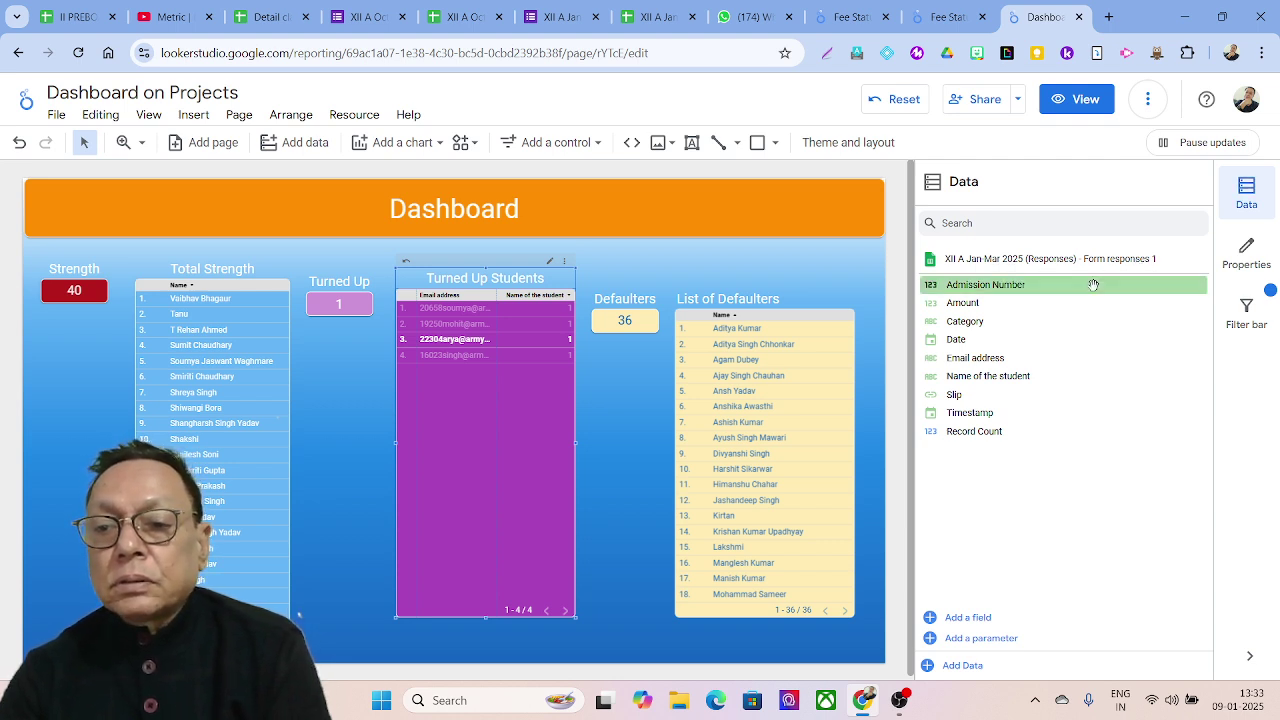
{"action": "left_click", "coordinate": [1234, 277]}
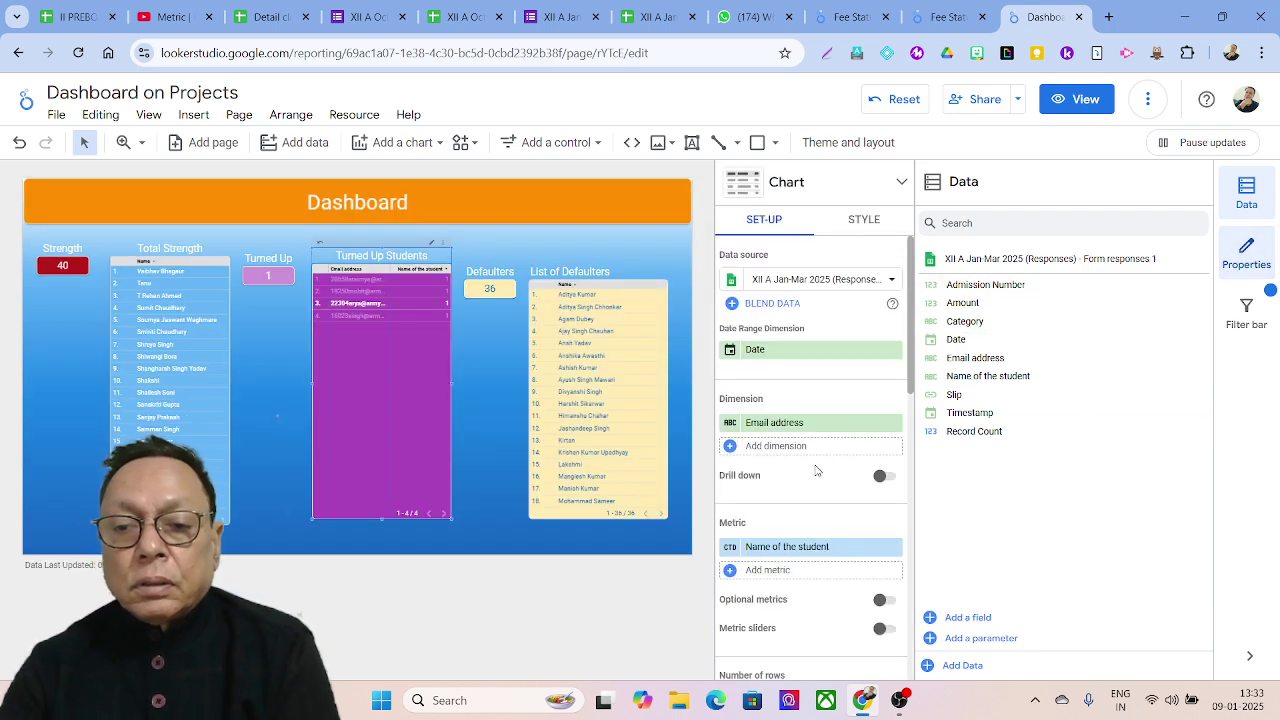
{"action": "left_click", "coordinate": [830, 422]}
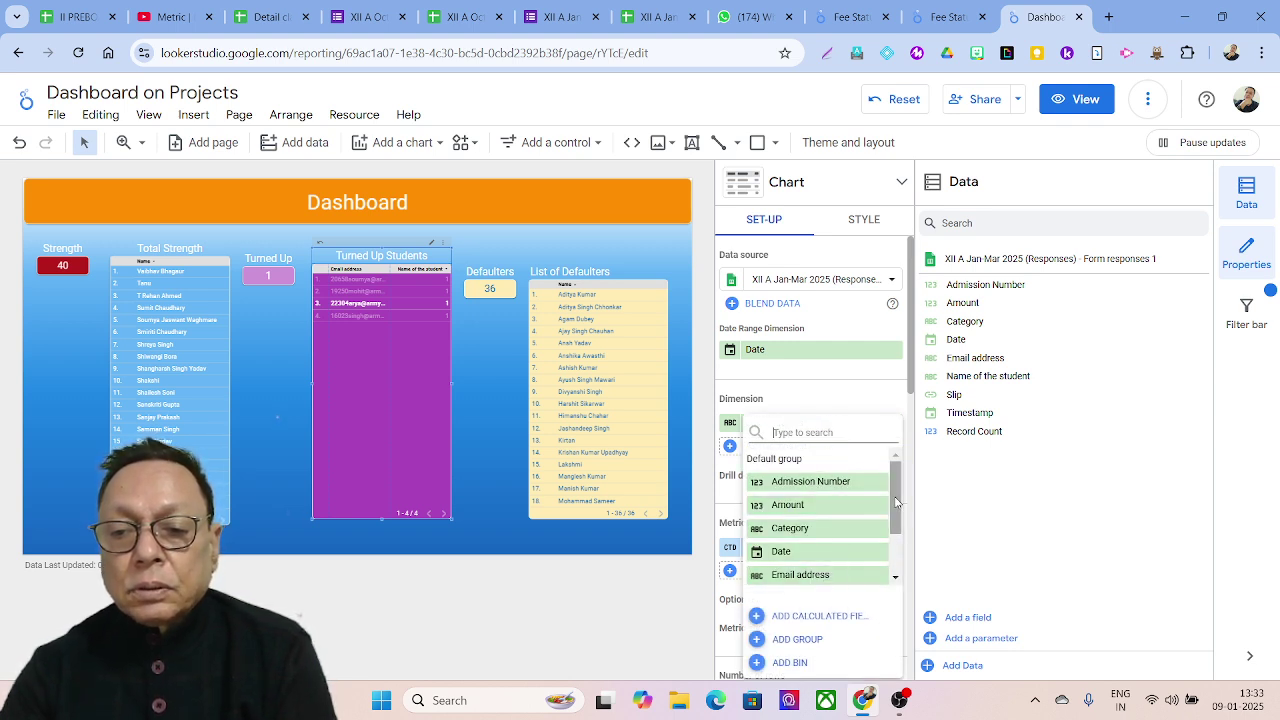
{"action": "left_click_drag", "start_coordinate": [893, 497], "coordinate": [895, 513]}
{"action": "scroll", "coordinate": [845, 540], "scroll_direction": "down", "scroll_amount": 1}
{"action": "left_click", "coordinate": [845, 545]}
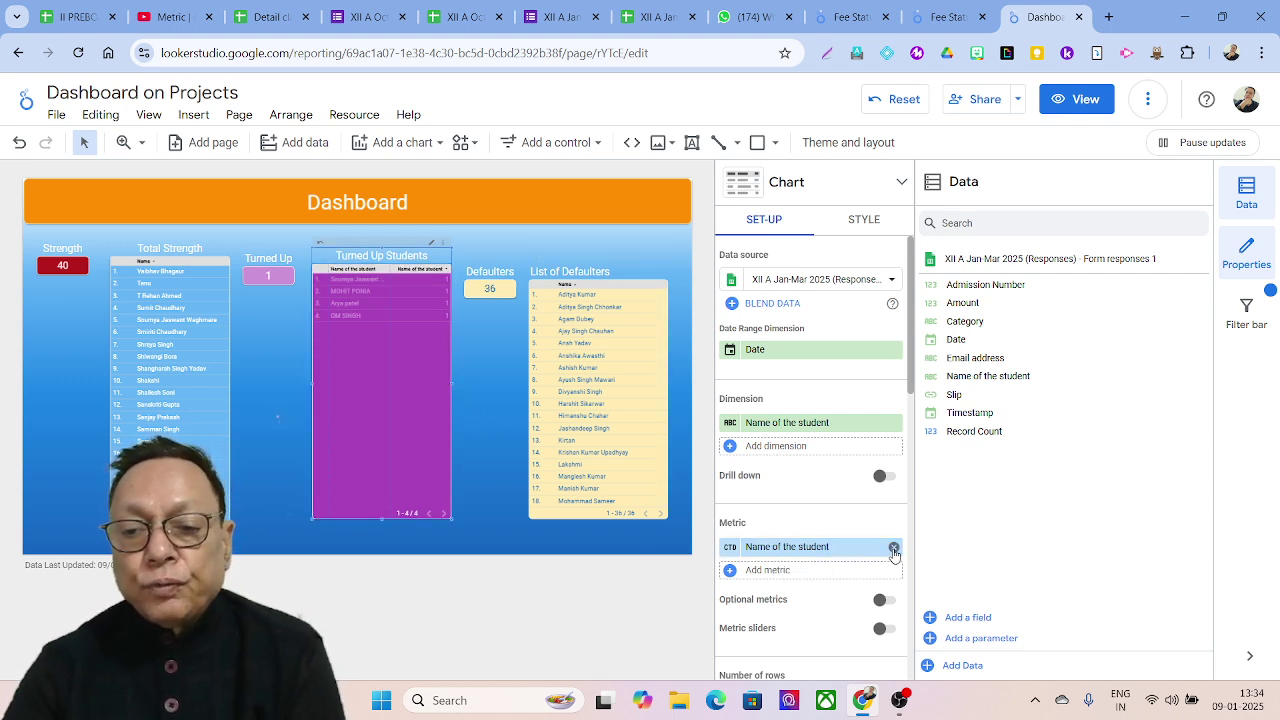
{"action": "left_click", "coordinate": [894, 548]}
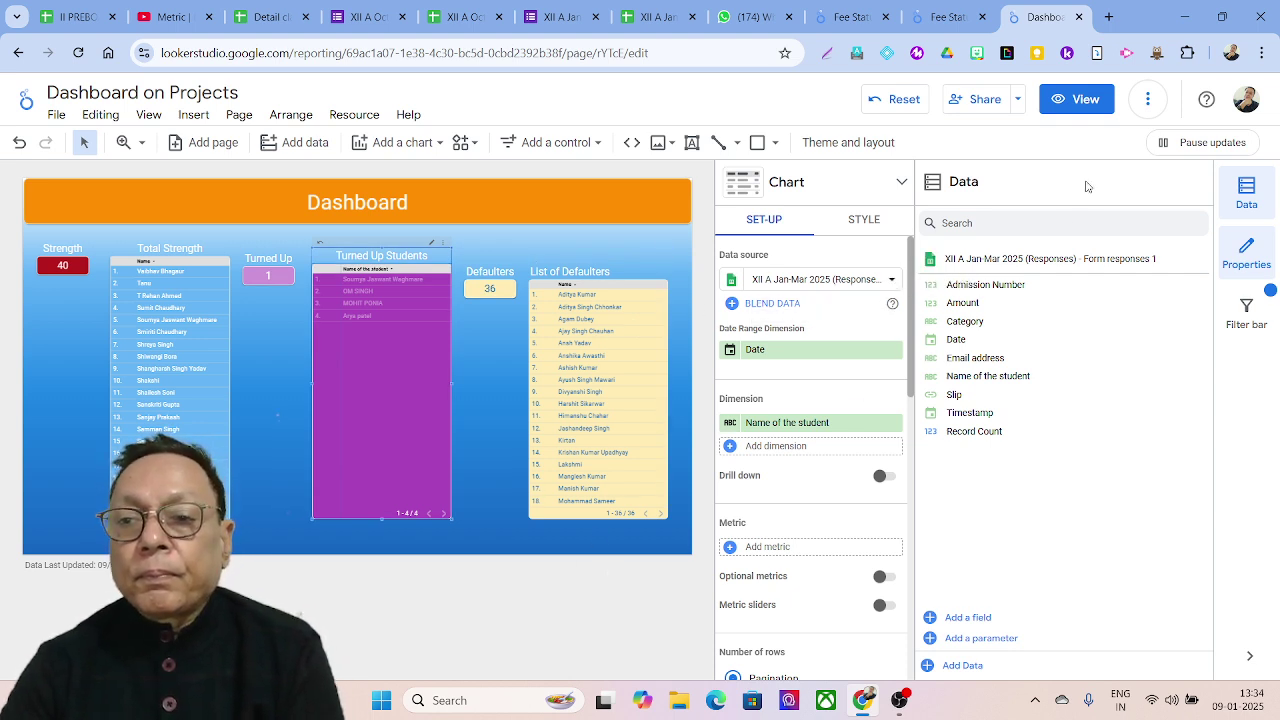
- Check the revised table in view mode, return to editing and hide the data and properties panes
{"action": "left_click", "coordinate": [1080, 104]}
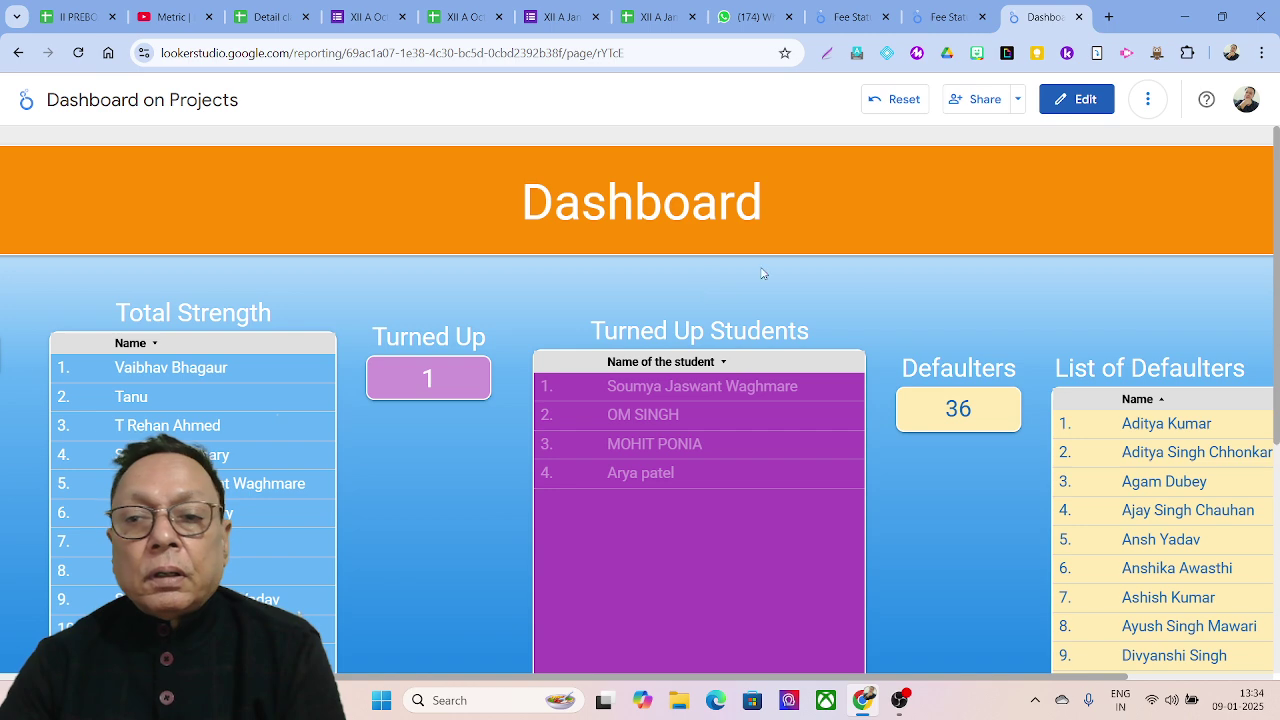
{"action": "left_click", "coordinate": [1078, 102]}
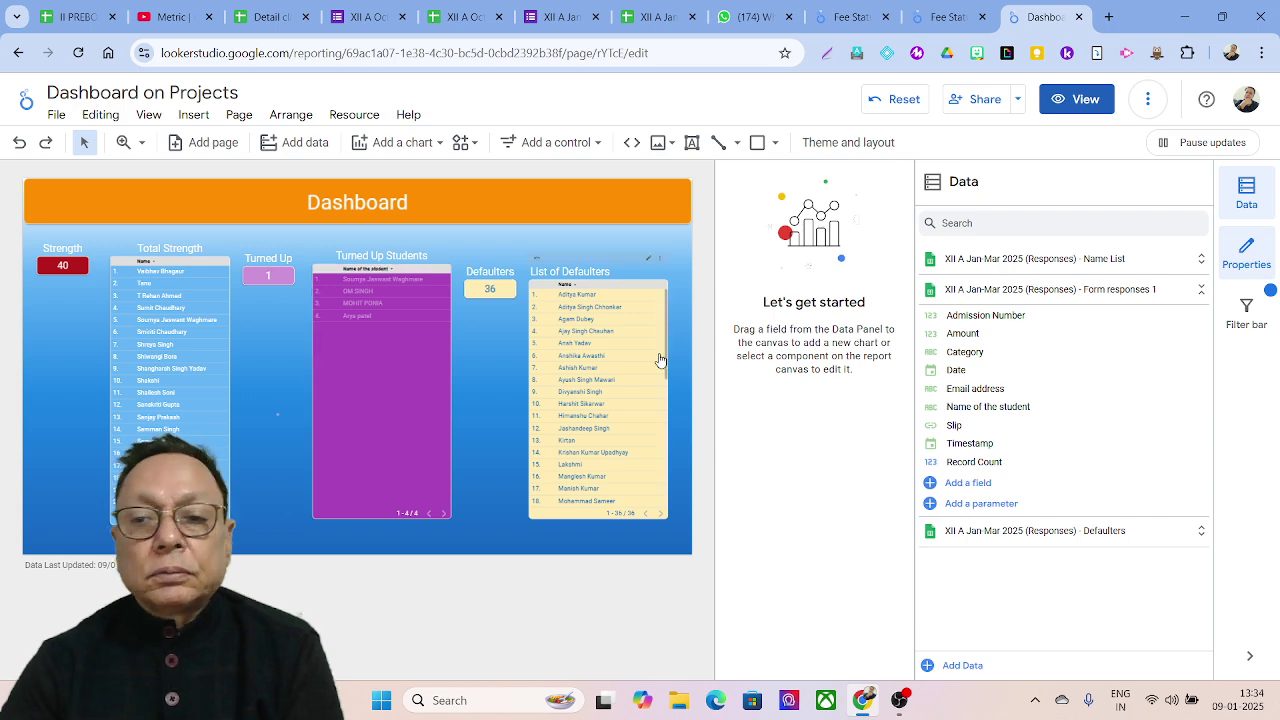
{"action": "left_click", "coordinate": [1246, 190]}
{"action": "left_click", "coordinate": [1246, 252]}
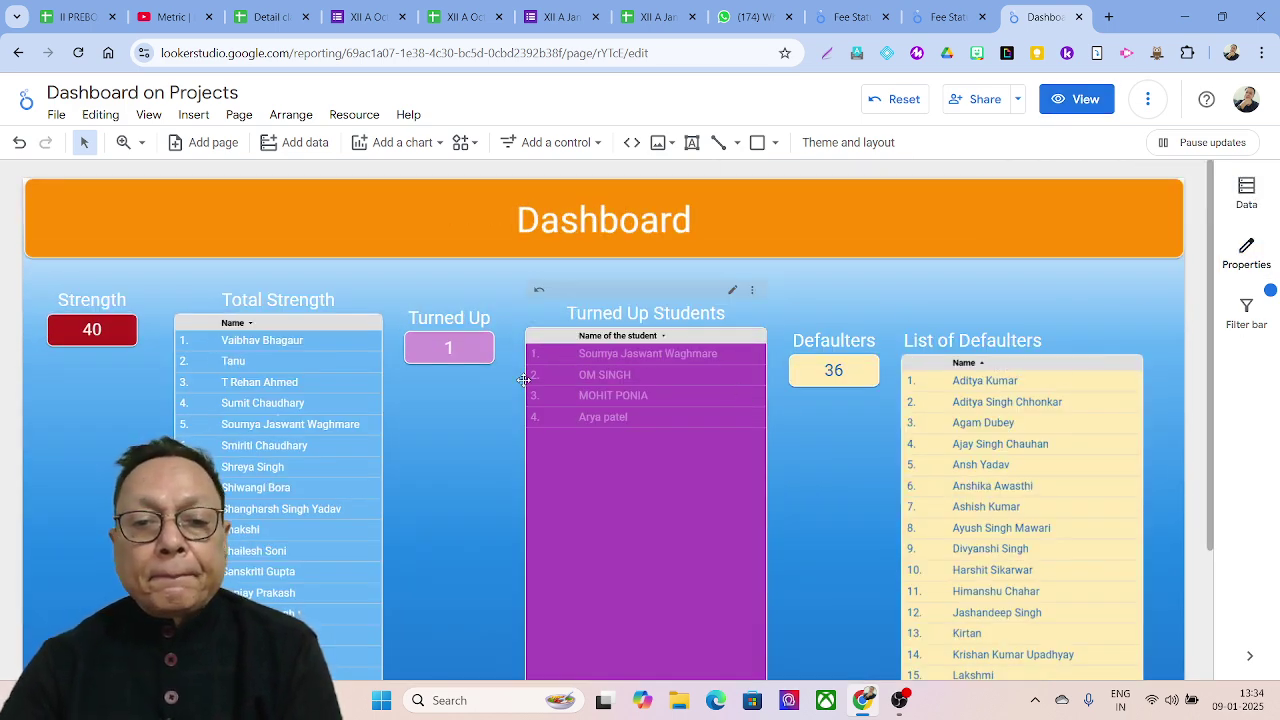
- Reset the report to clear the cross-filter applied from the Turned Up Students table
{"action": "left_click", "coordinate": [112, 303]}
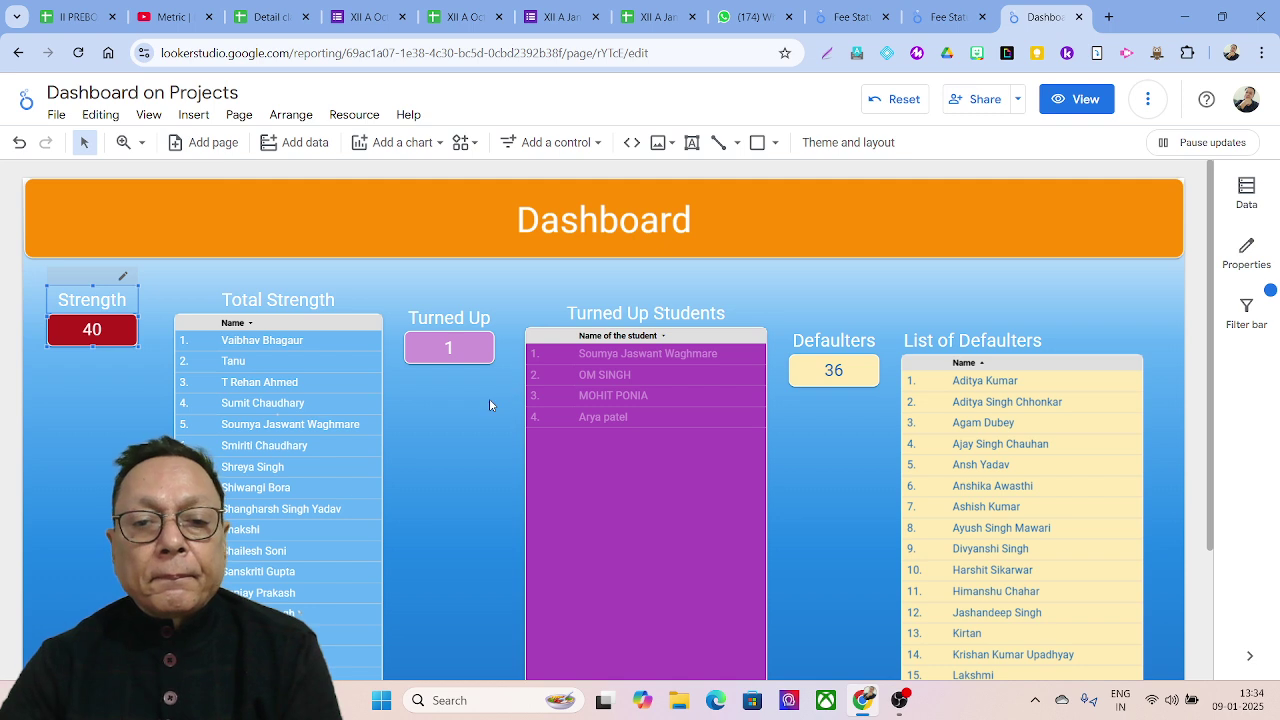
{"action": "left_click", "coordinate": [902, 101]}
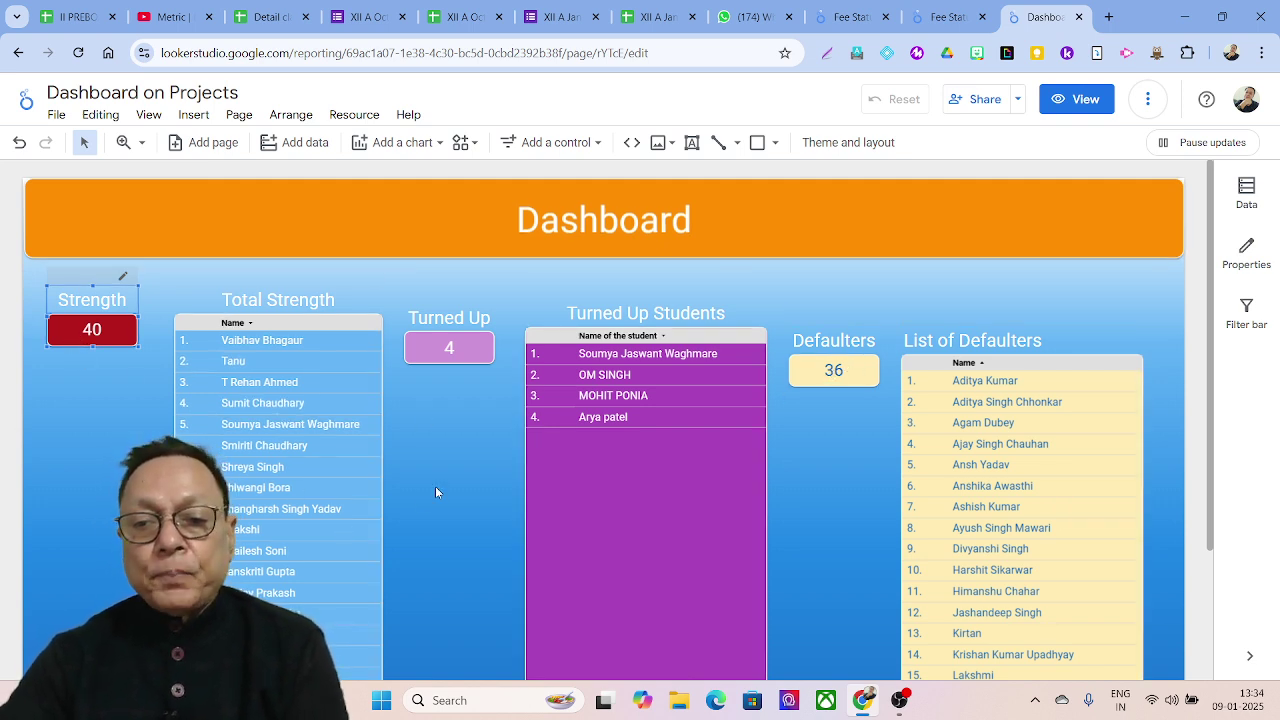
{"action": "scroll", "coordinate": [438, 484], "scroll_direction": "down", "scroll_amount": 1}
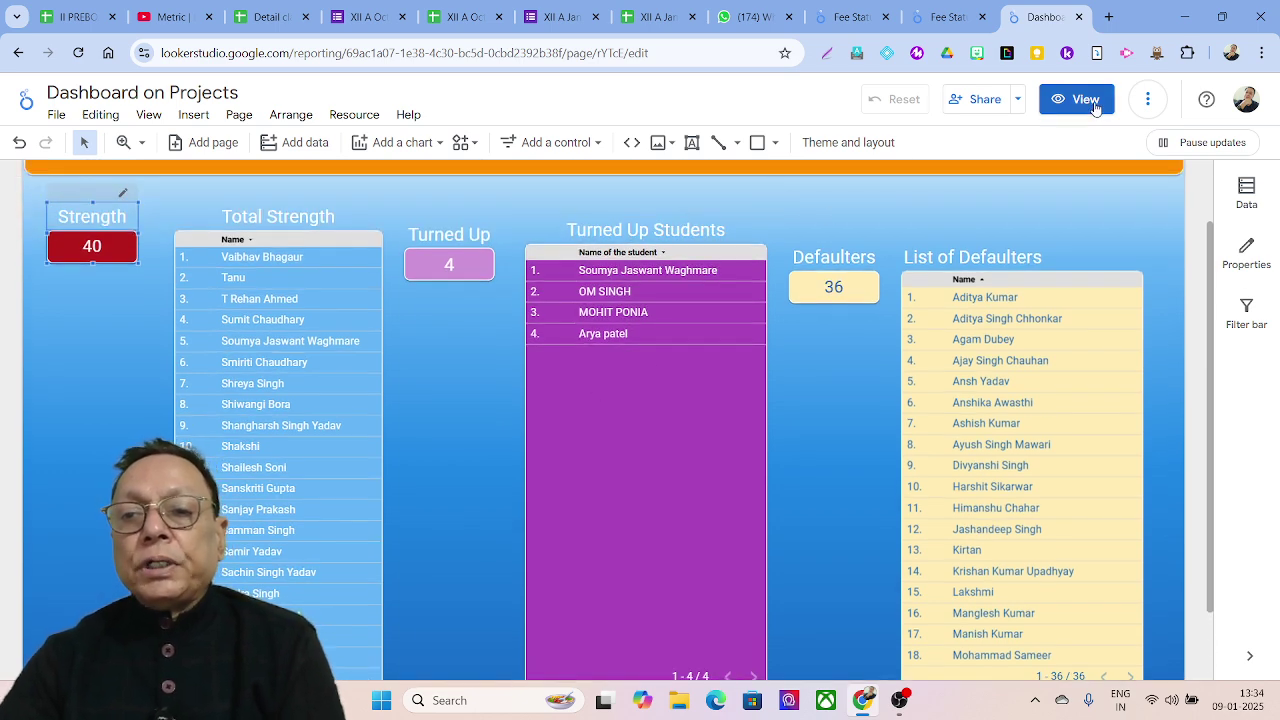
- Set the report's link sharing to Public with Viewer access, copy the link and save the sharing change
{"action": "left_click", "coordinate": [985, 100]}
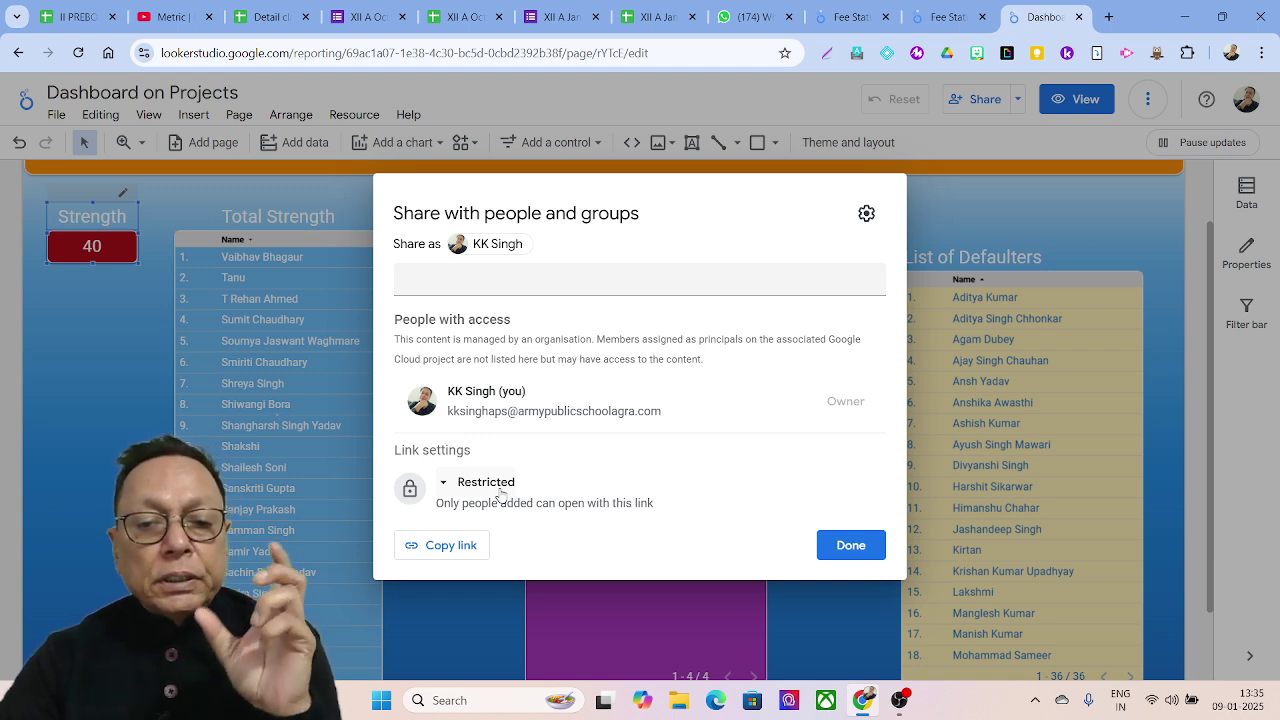
{"action": "left_click", "coordinate": [486, 483]}
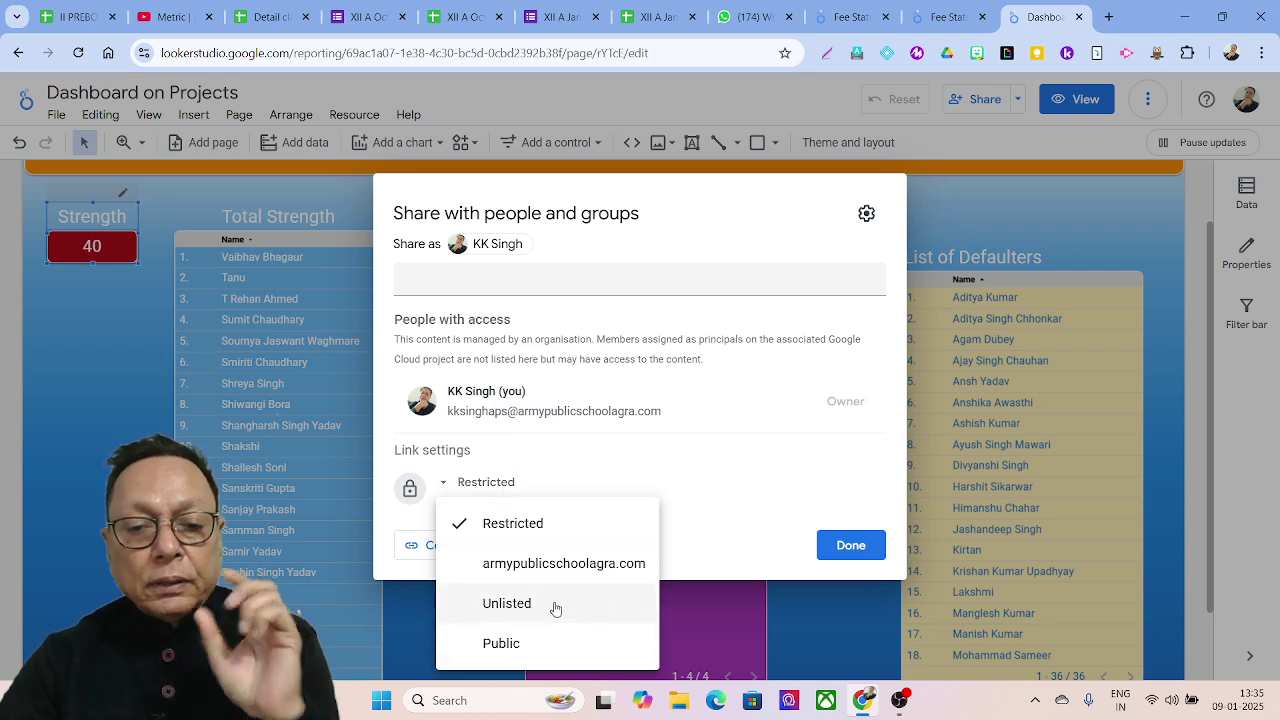
{"action": "left_click", "coordinate": [520, 645]}
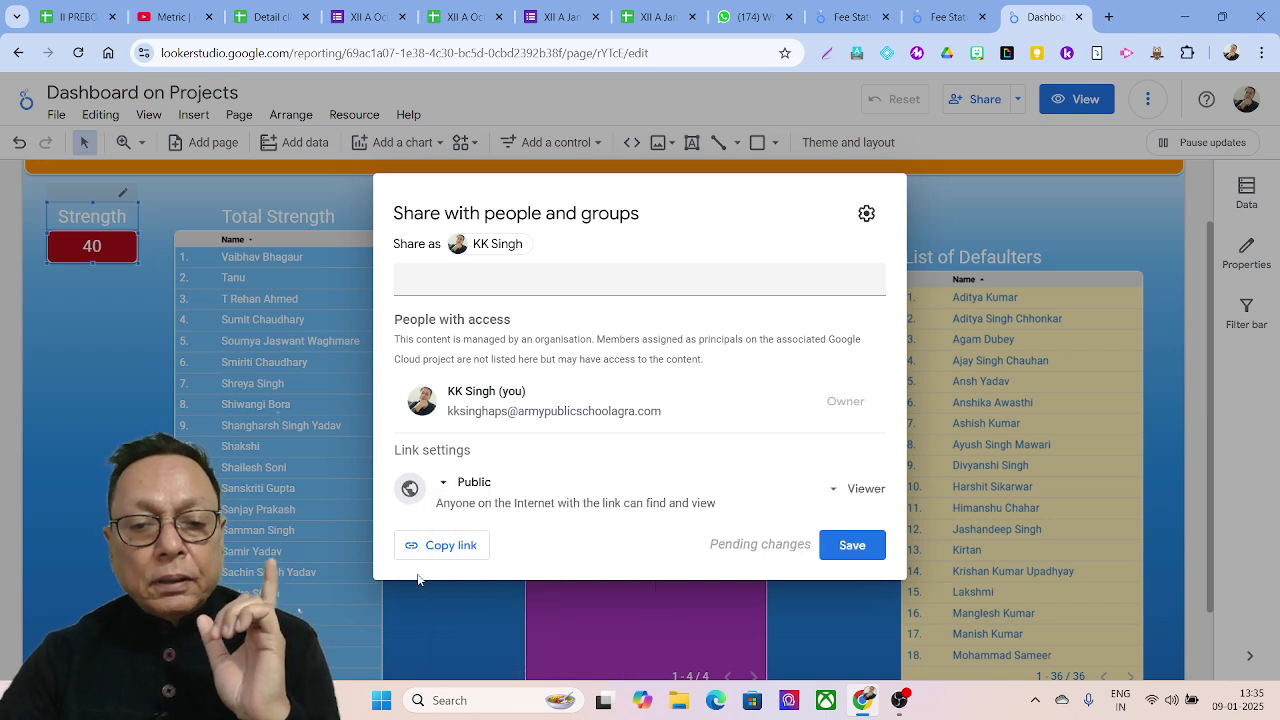
{"action": "left_click", "coordinate": [446, 549]}
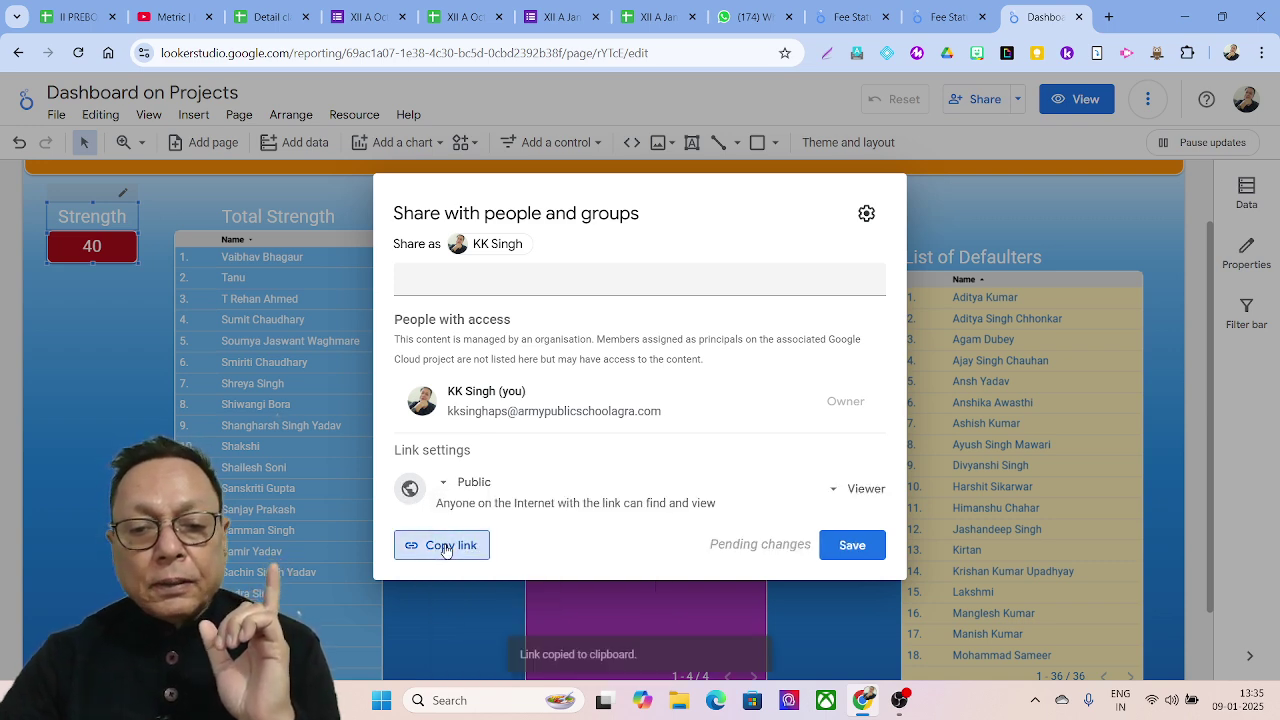
{"action": "left_click", "coordinate": [856, 548]}
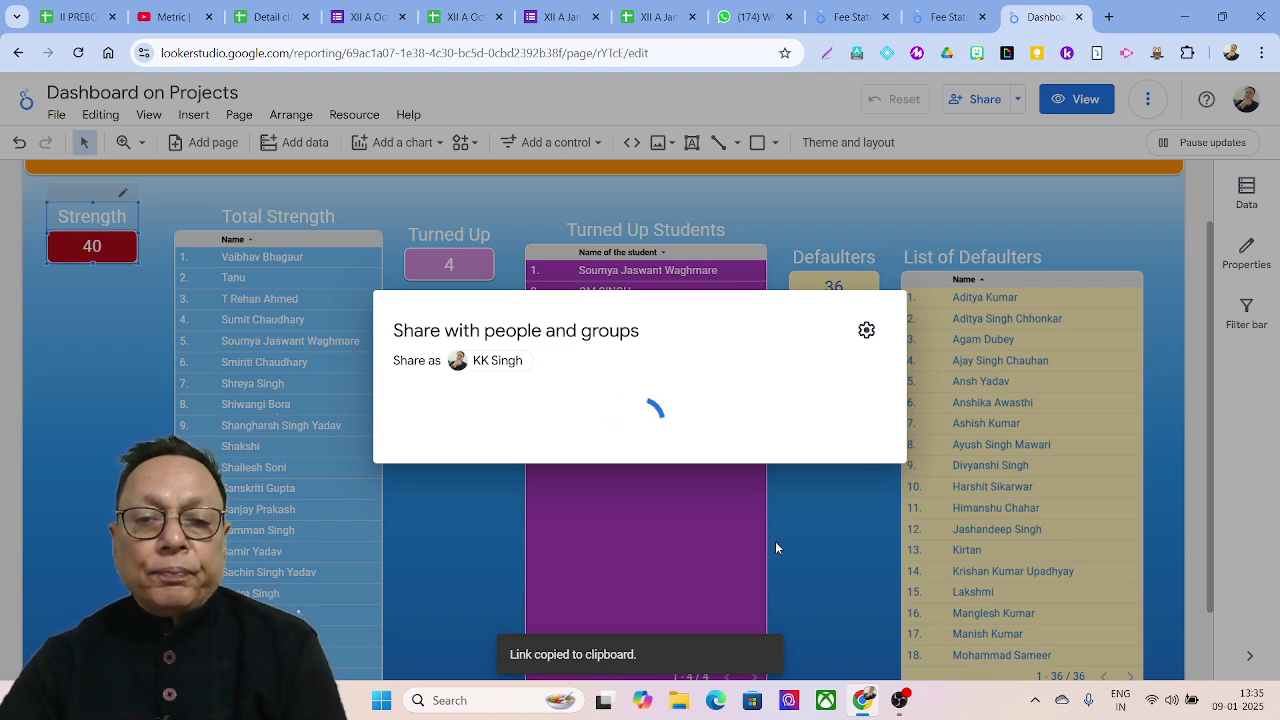
{"action": "left_click", "coordinate": [758, 516]}
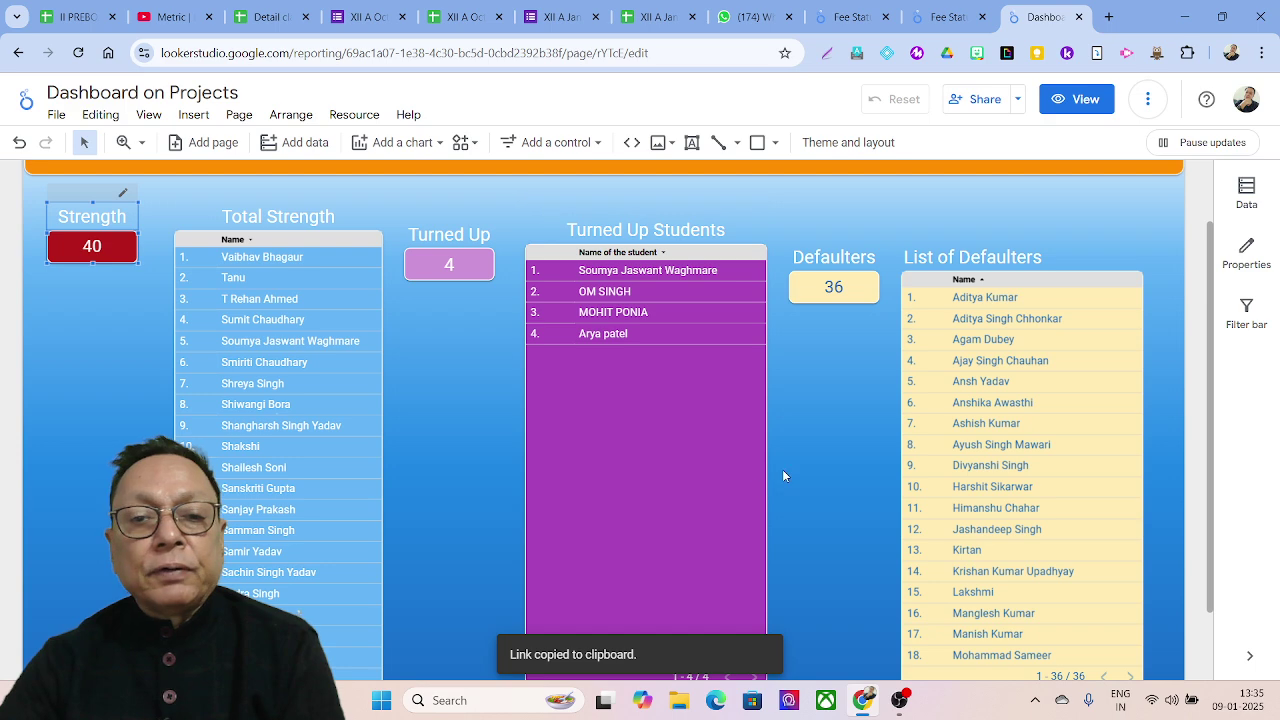
- Reopen the sharing settings, review the access roles available for the public link and close them
{"action": "left_click", "coordinate": [982, 103]}
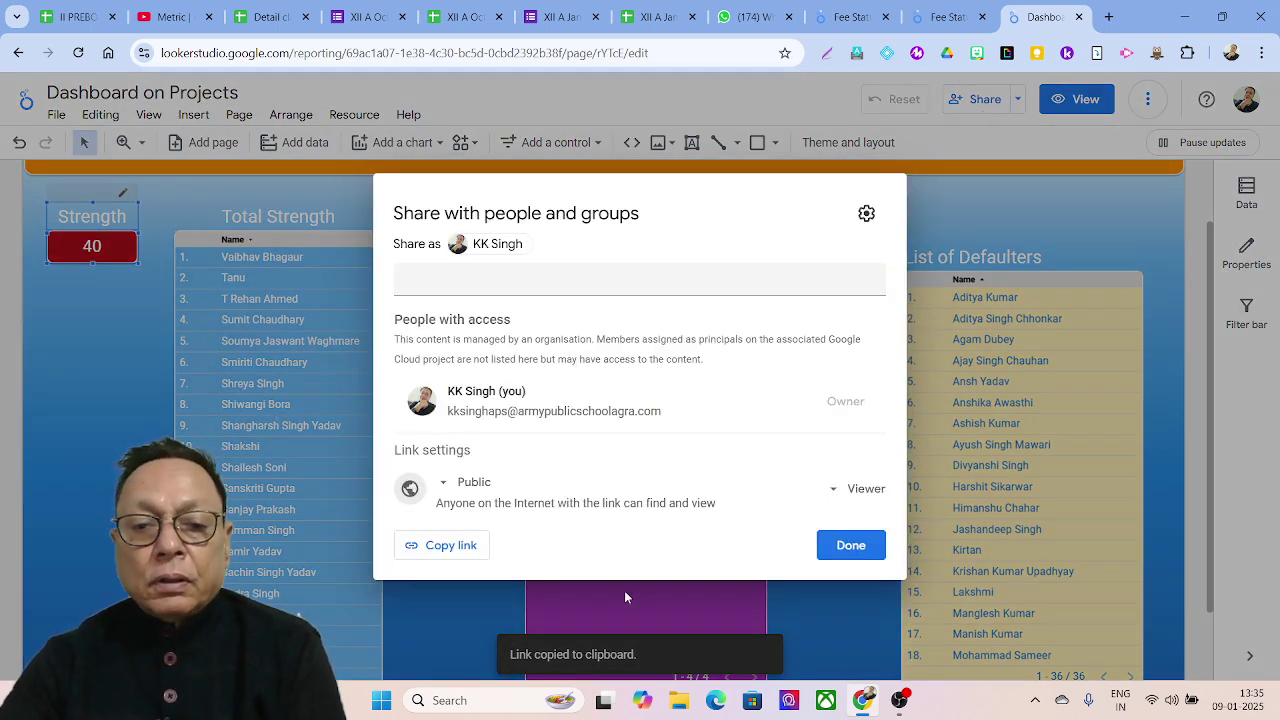
{"action": "left_click", "coordinate": [851, 494]}
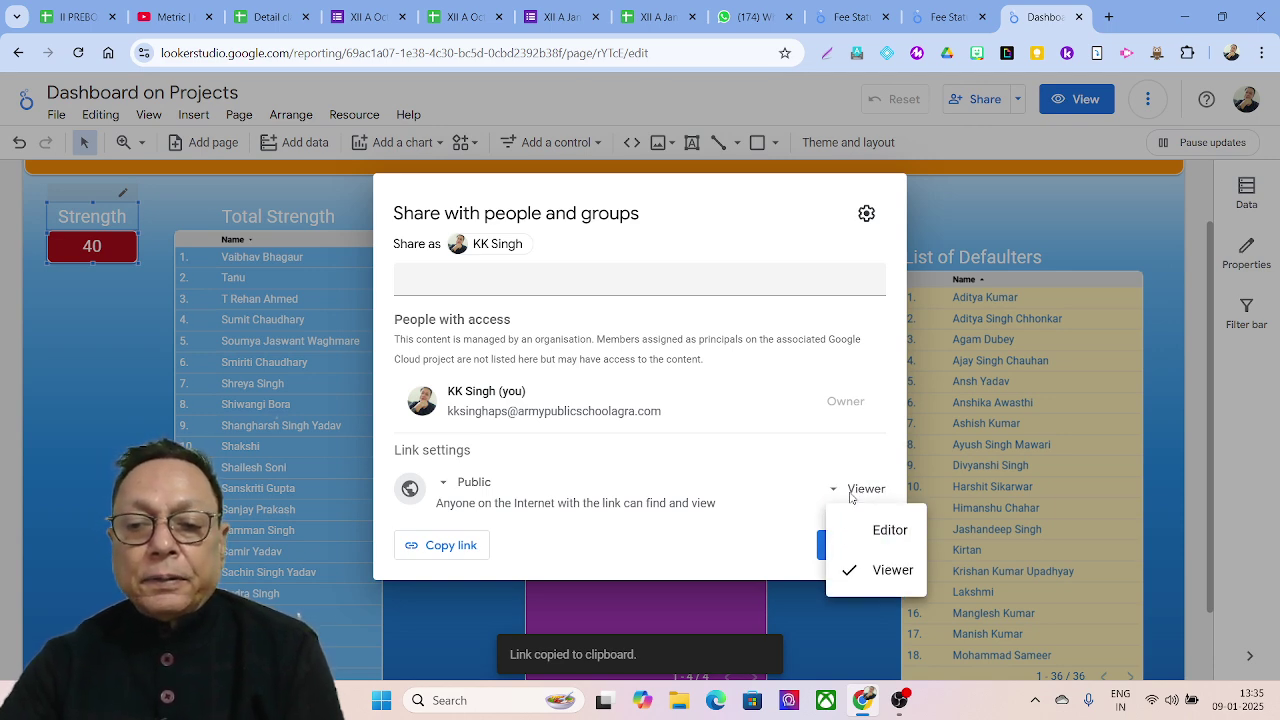
{"action": "left_click", "coordinate": [851, 497]}
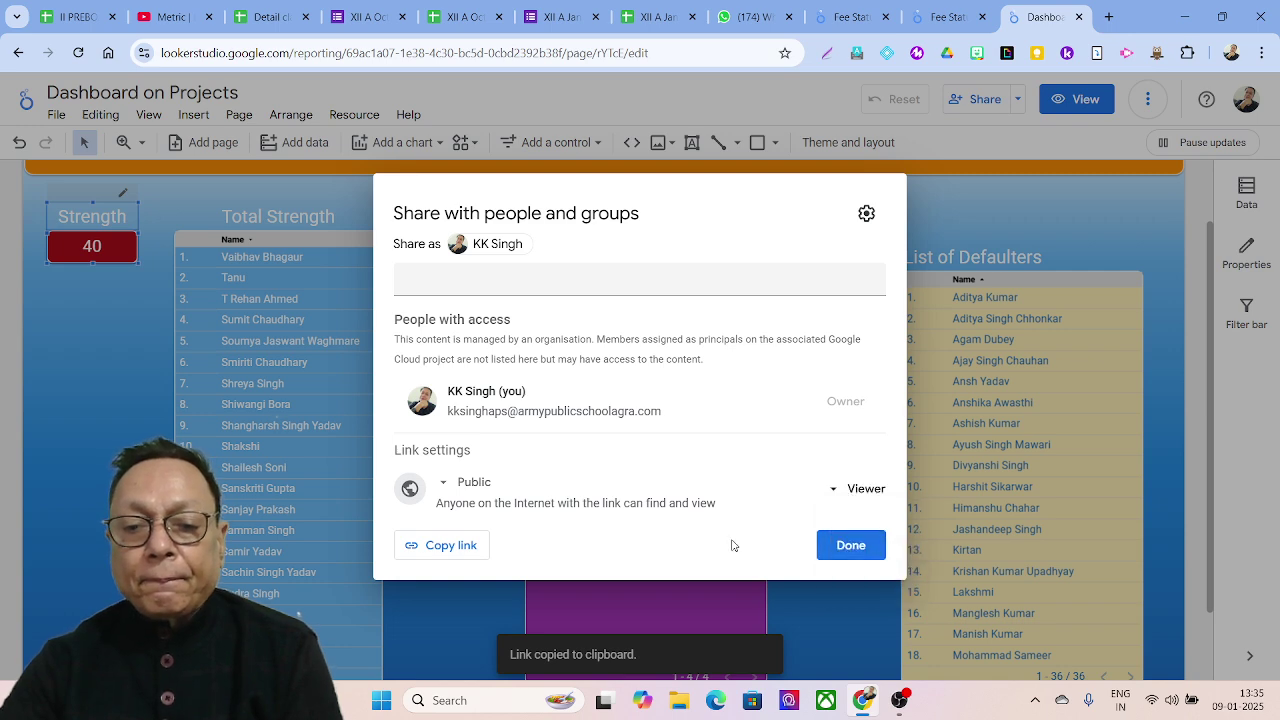
{"action": "left_click", "coordinate": [848, 545]}
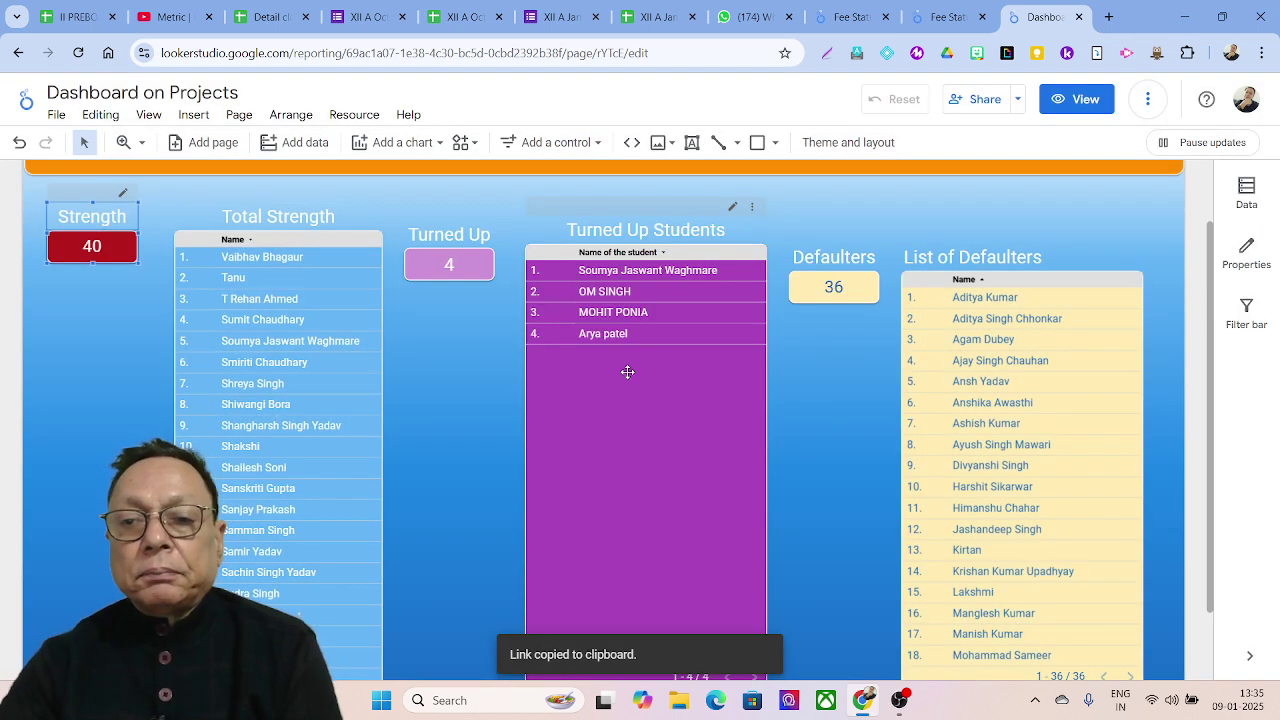